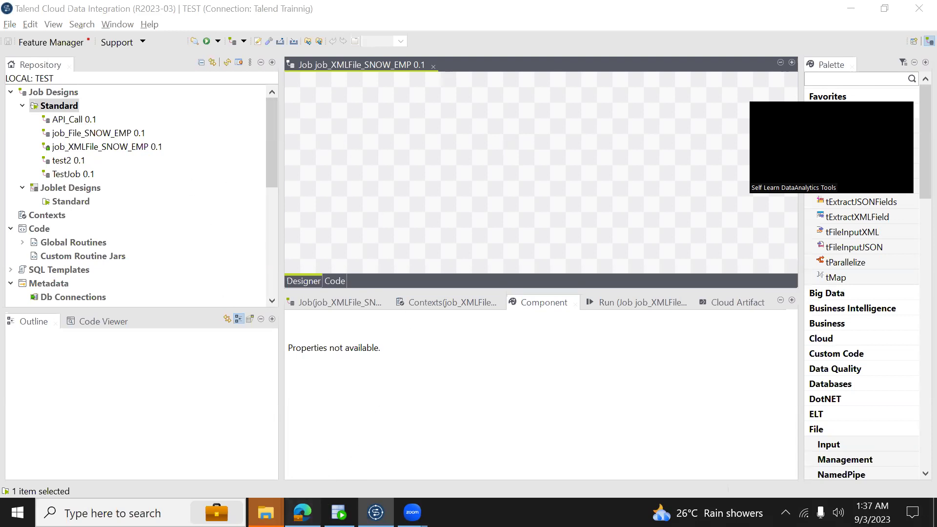
Switch to the browser and examine how the Employee records are nested under RESULTS in Employee.xml.
left_click(302, 512)
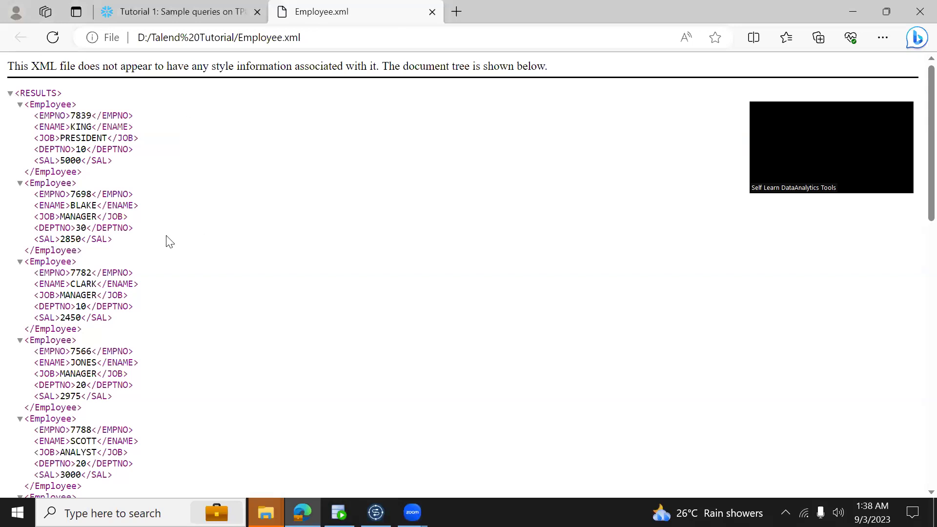
left_click(9, 94)
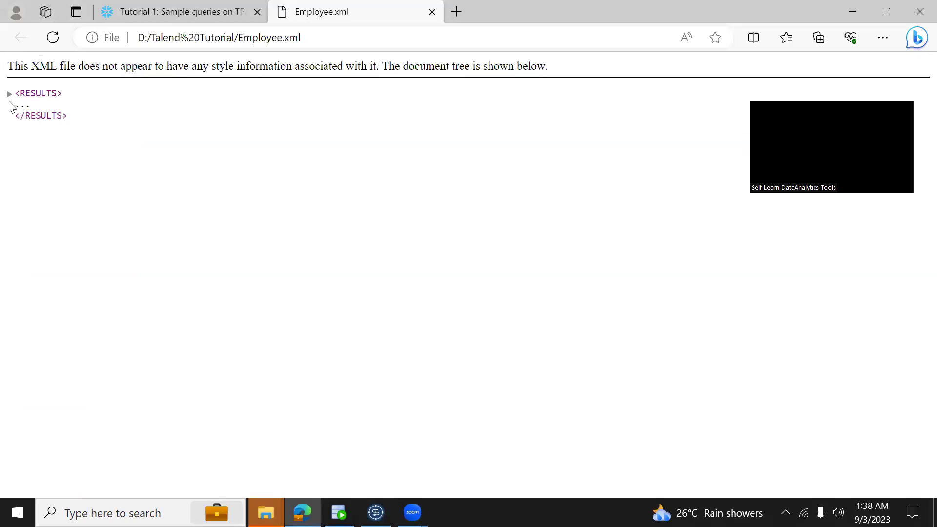
left_click(9, 94)
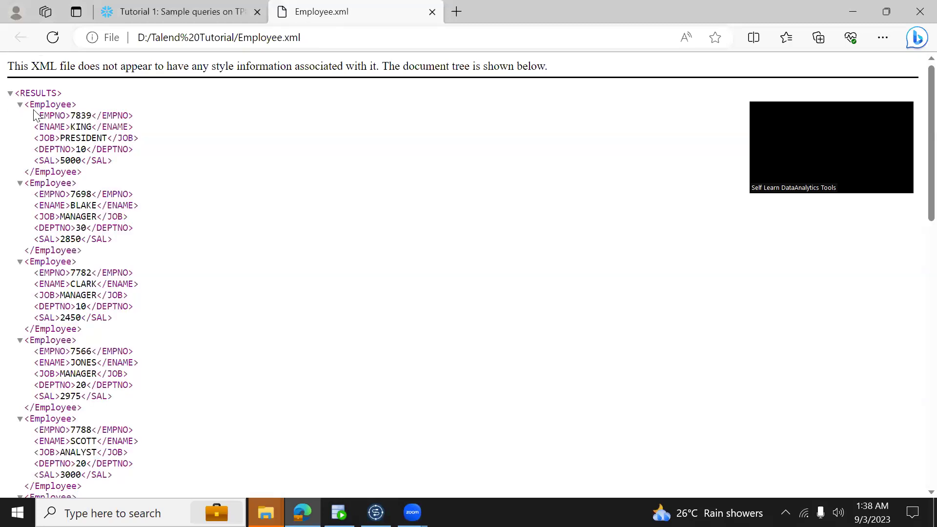
left_click(20, 106)
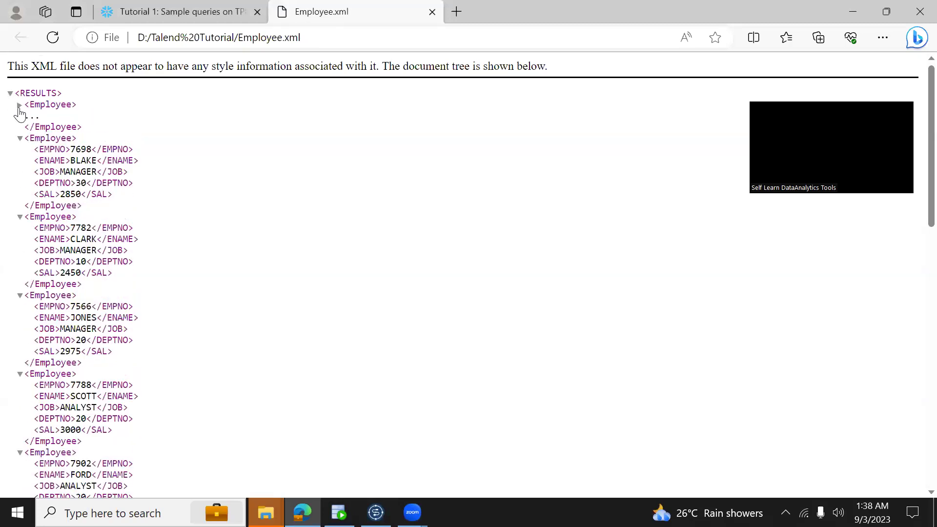
left_click(19, 139)
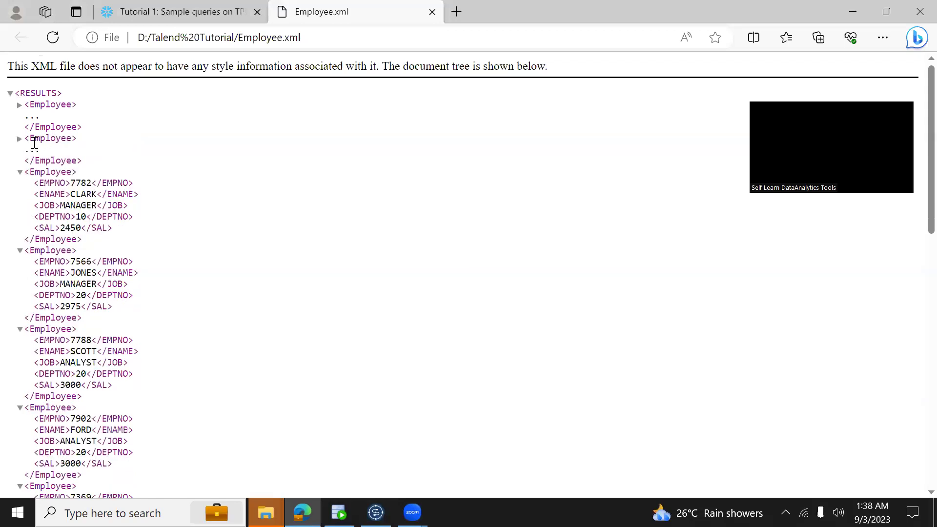
left_click(20, 105)
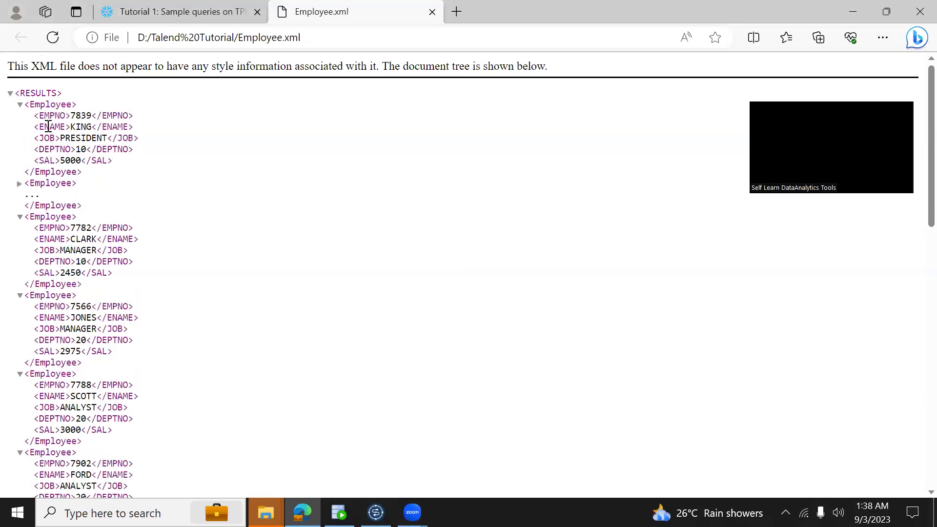
left_click_drag(37, 115, 63, 115)
Review the SNOW_EMP table name and its column definitions in the Snowflake worksheet.
left_click(103, 13)
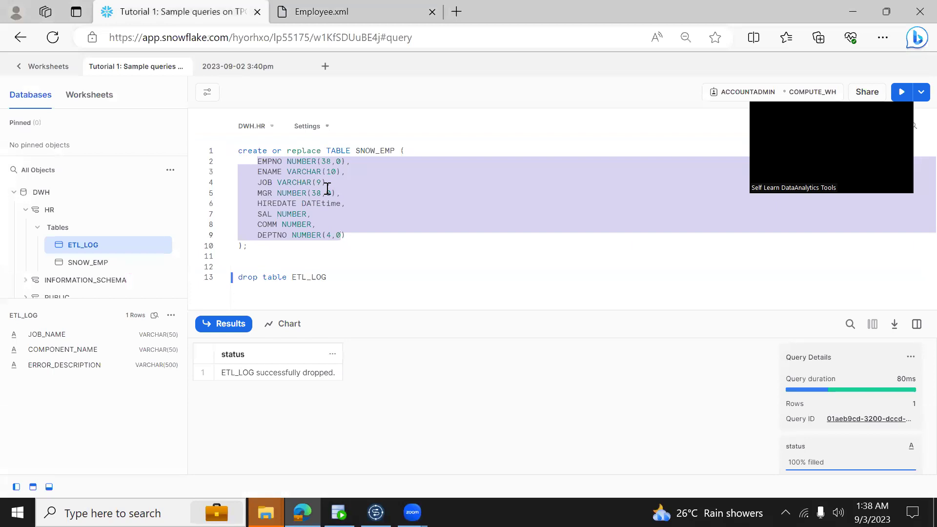
double_click(371, 149)
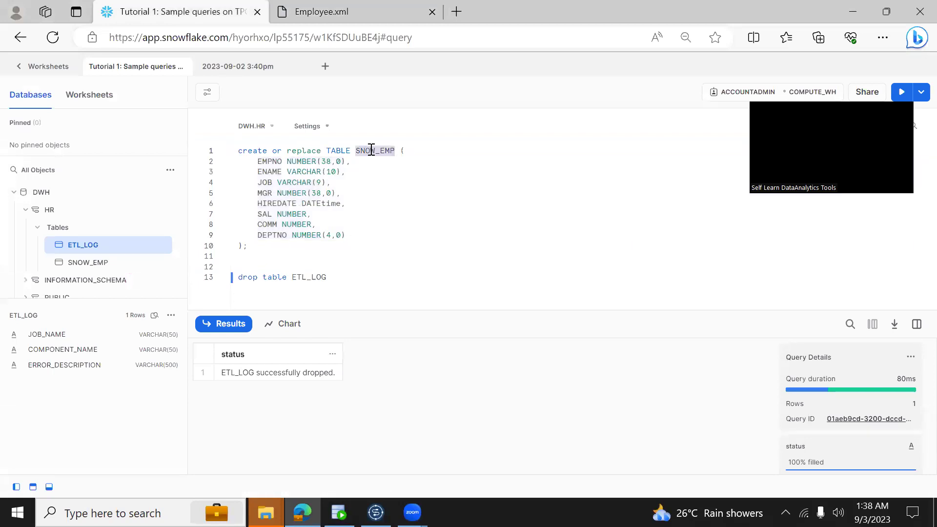
left_click_drag(254, 160, 352, 233)
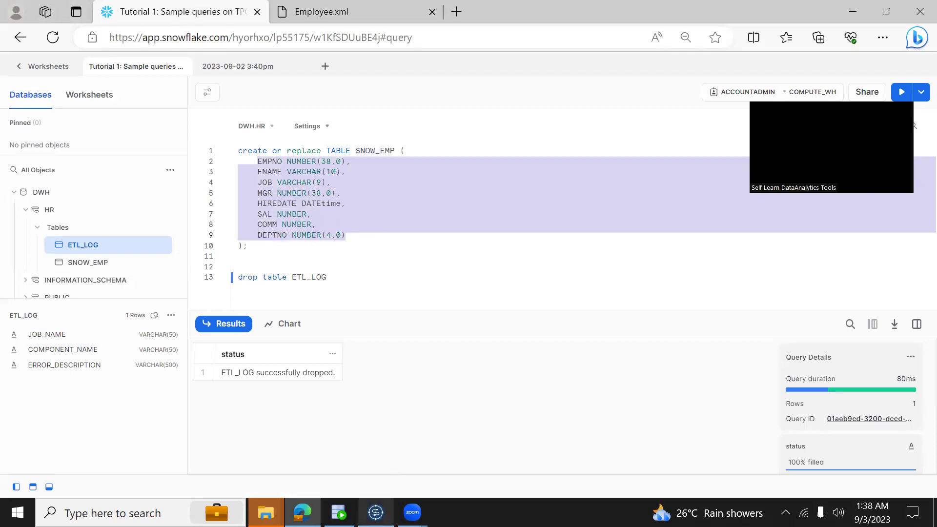
Locate SNOW_EMP under DWH_HR_Connection in Talend's Snowflake metadata, recheck Employee.xml in the browser, and return to Talend.
left_click(376, 513)
left_click(267, 210)
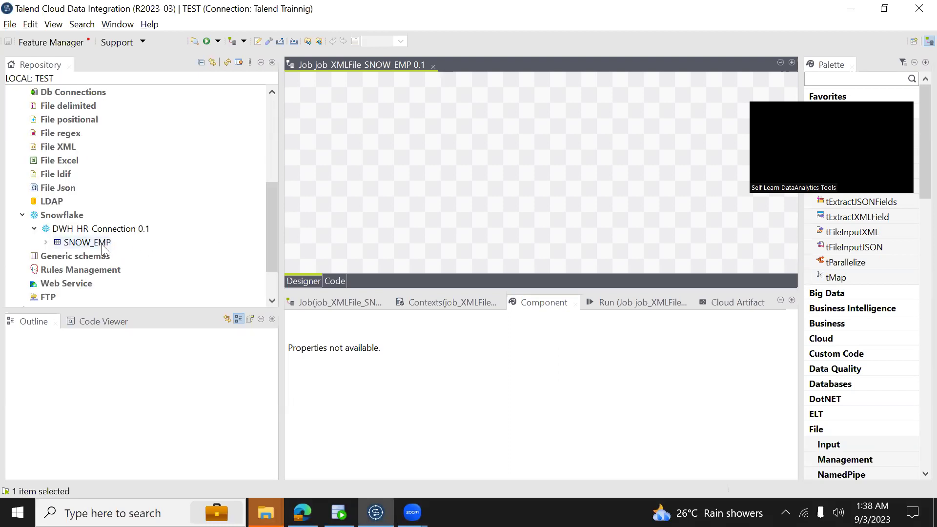
left_click(270, 124)
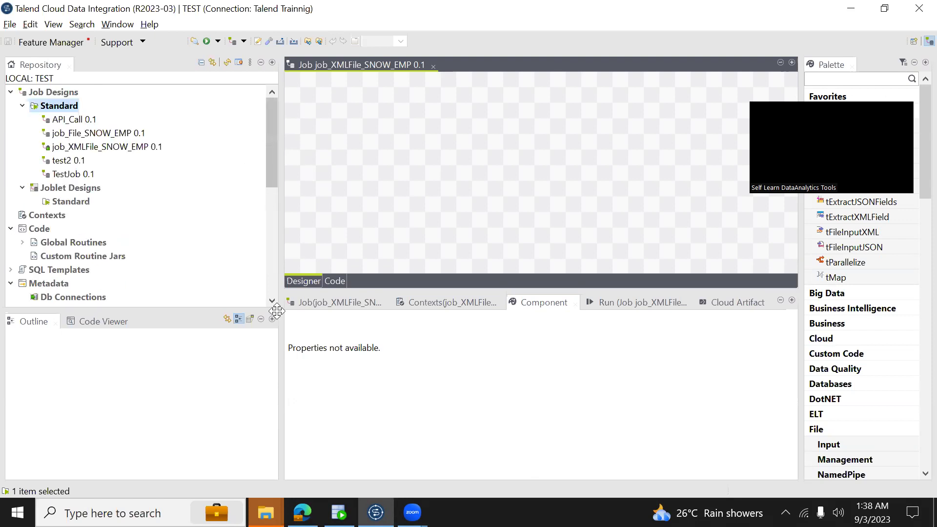
left_click(307, 513)
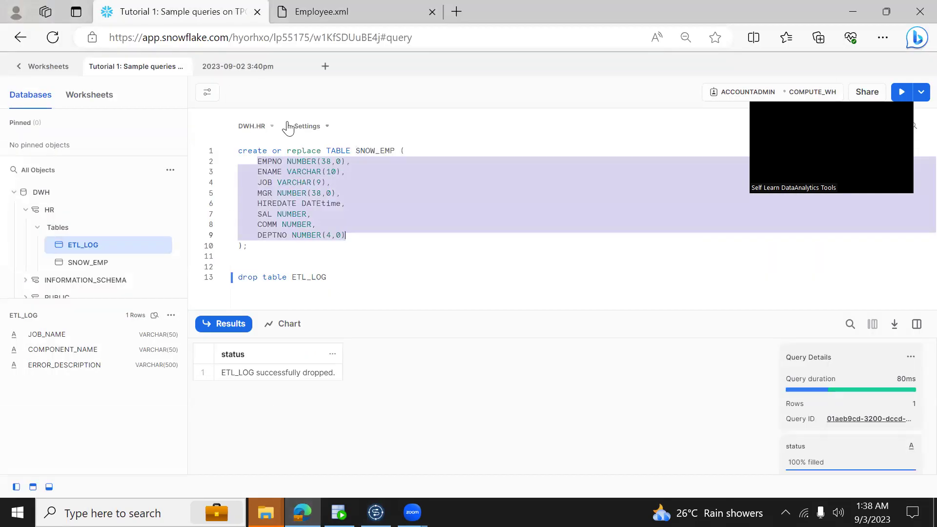
key("ctrl+Tab")
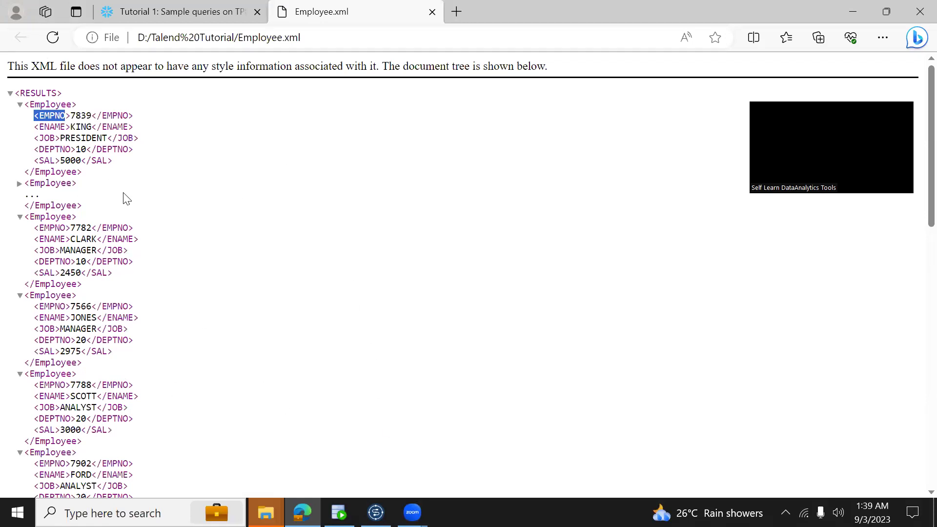
left_click(376, 512)
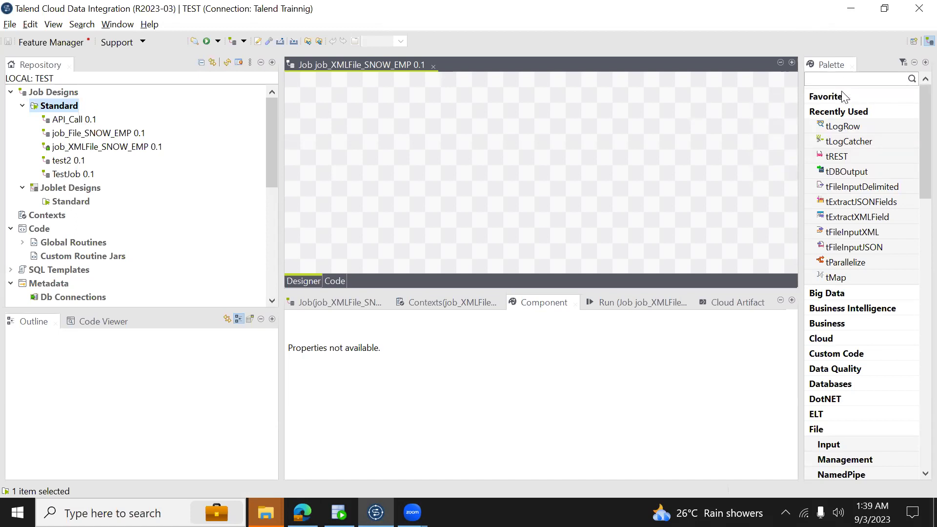
left_click_drag(921, 125, 922, 207)
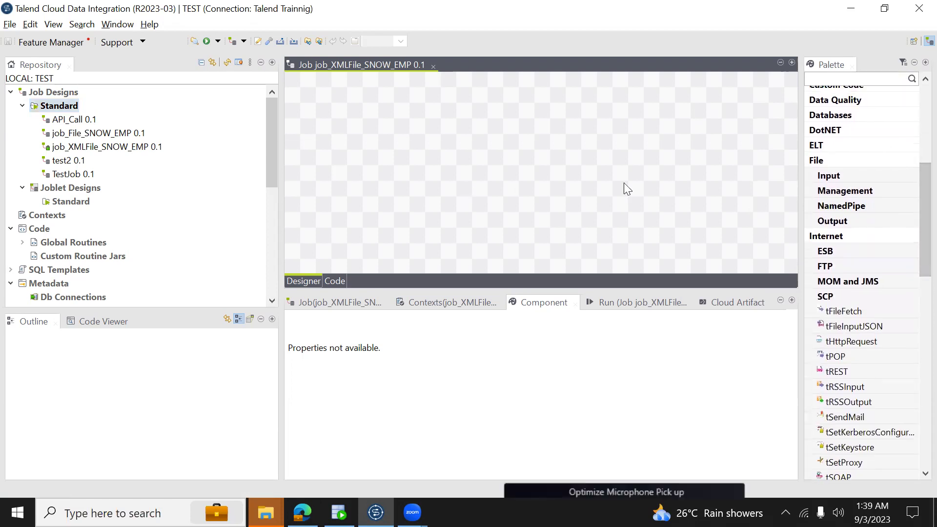
left_click(811, 162)
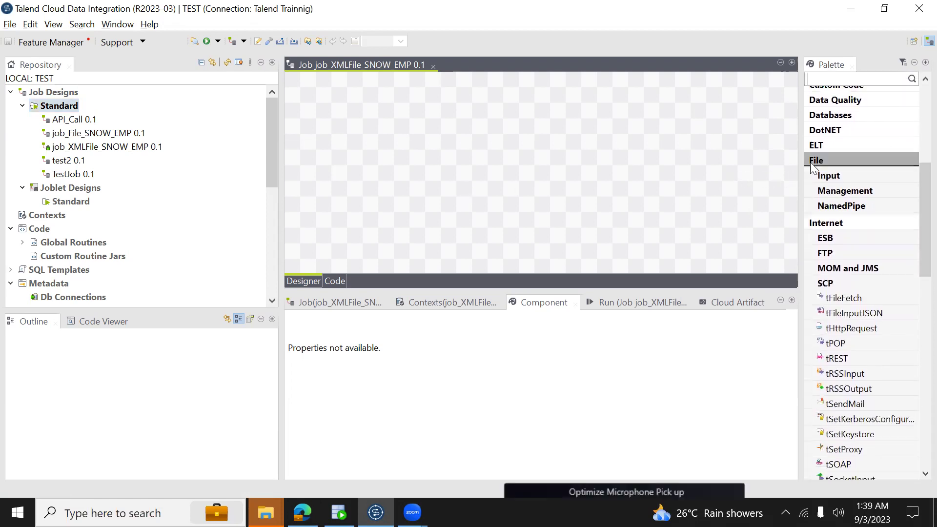
left_click(811, 162)
left_click(821, 175)
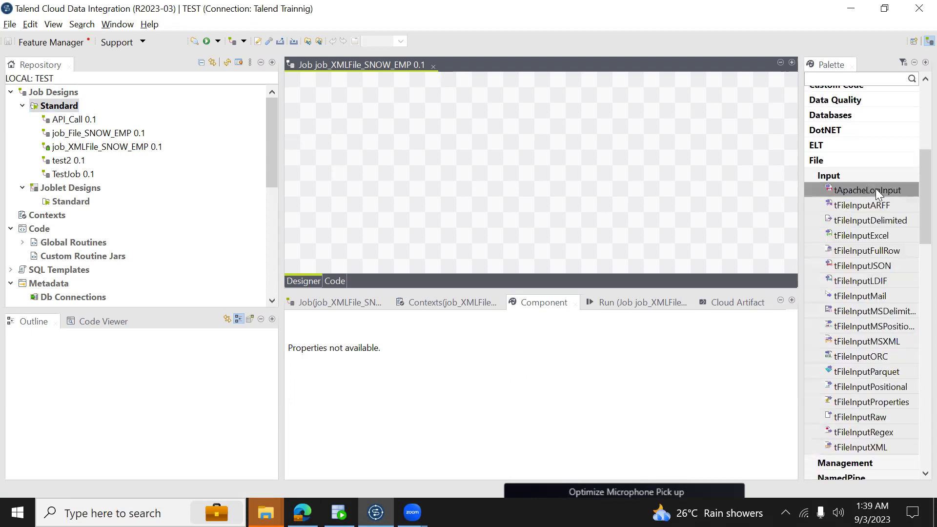
scroll(914, 195, "down", 1)
scroll(914, 204, "down", 1)
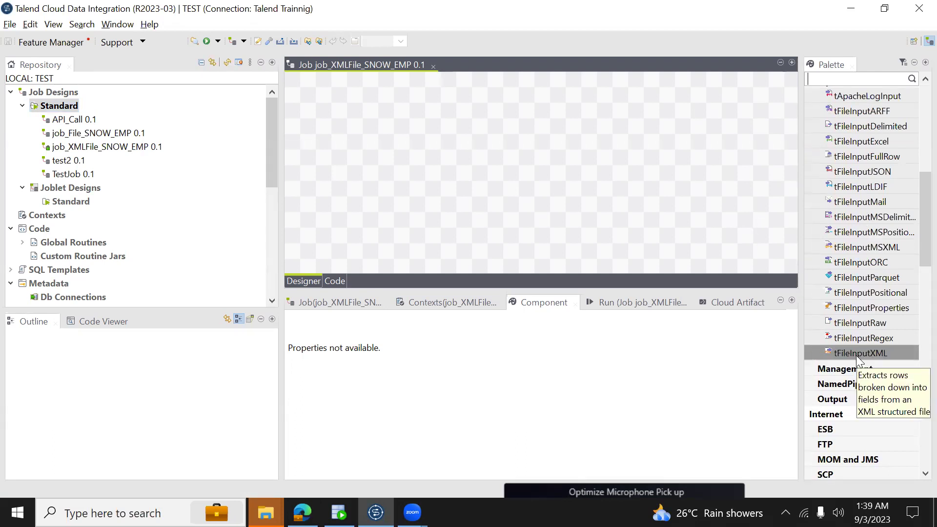
left_click_drag(854, 355, 390, 142)
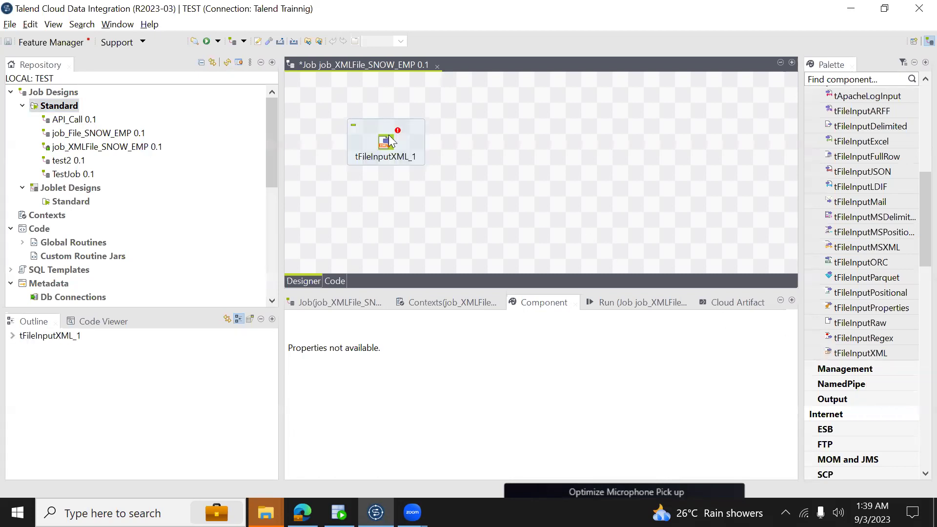
left_click(386, 143)
key("Delete")
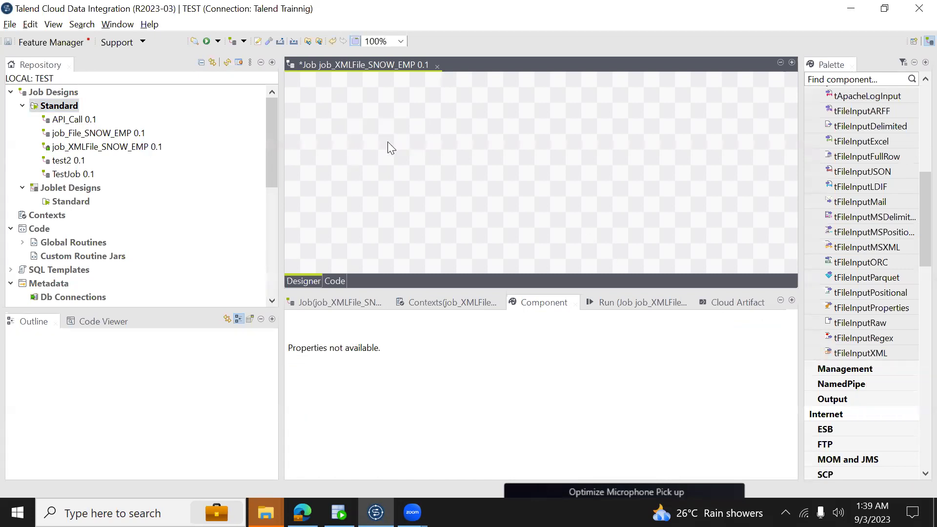
Add a tFileInputXML component to the job_XMLFile_SNOW_EMP canvas and show its basic settings.
type("t")
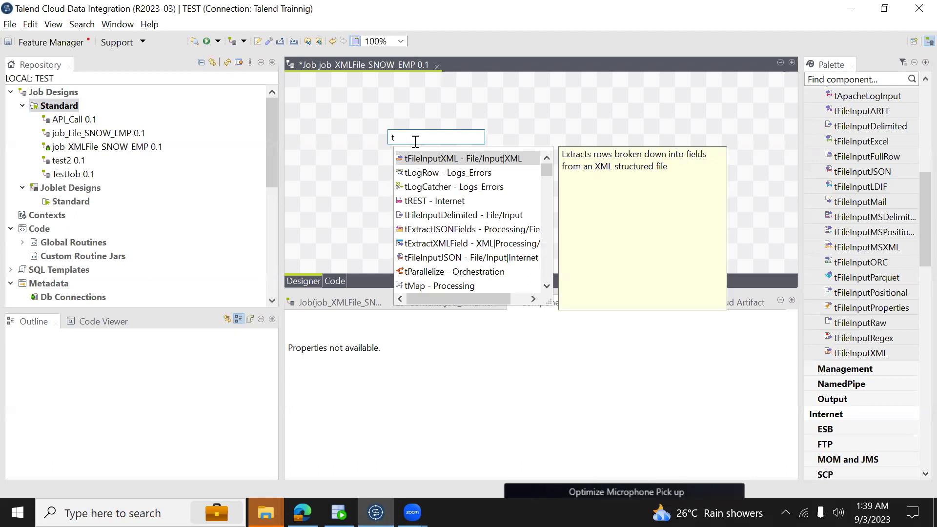
type("fi")
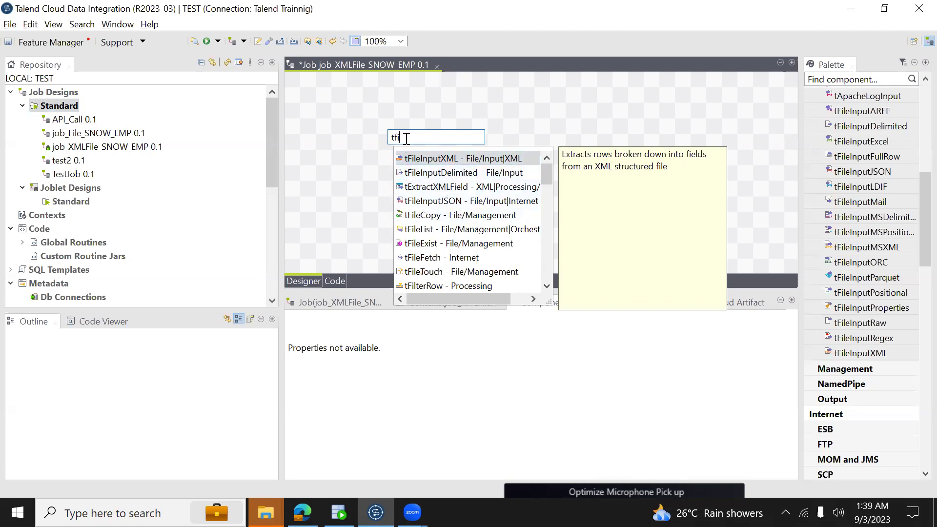
left_click(425, 164)
double_click(425, 163)
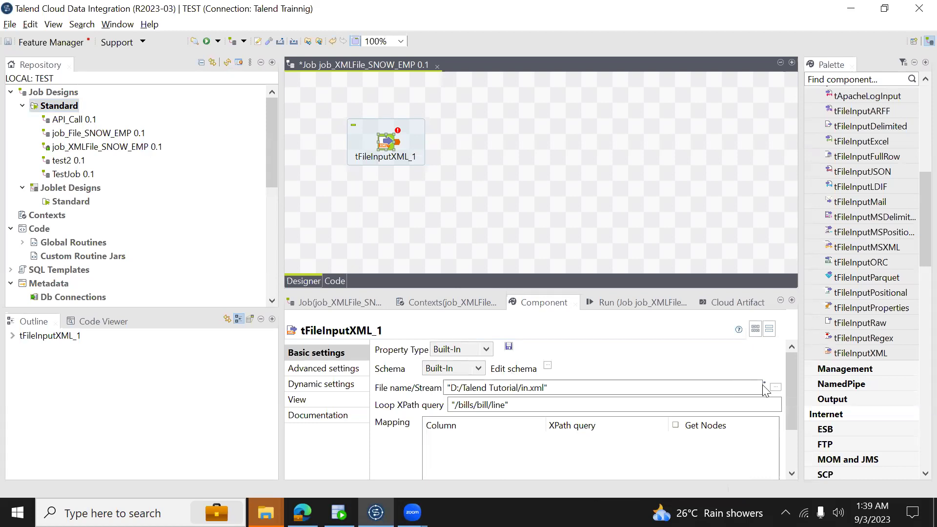
Set the XML input component's source file to D:/Talend Tutorial/Employee.xml.
left_click_drag(794, 389, 794, 398)
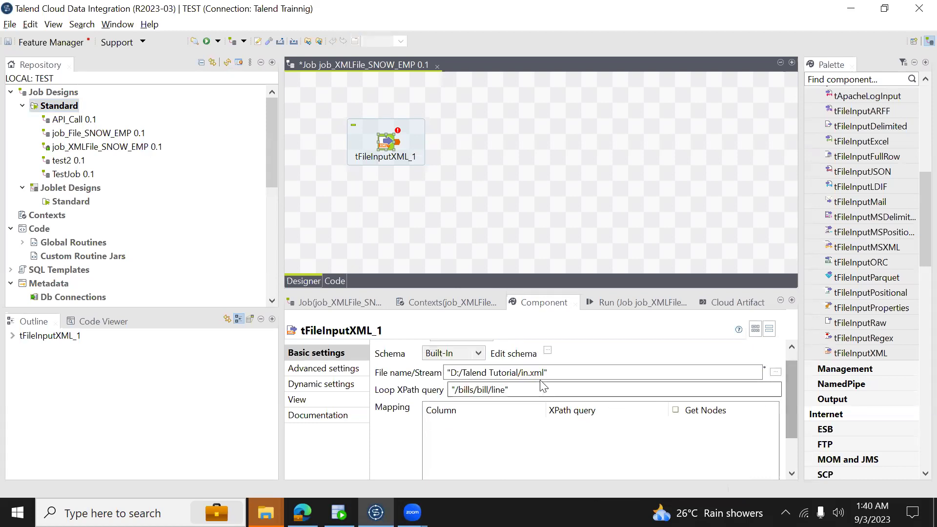
left_click(776, 372)
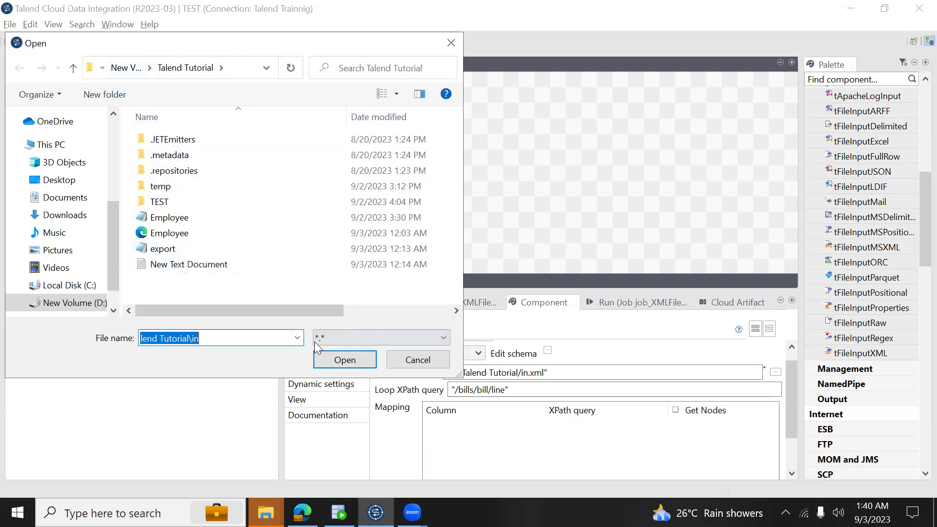
left_click(182, 235)
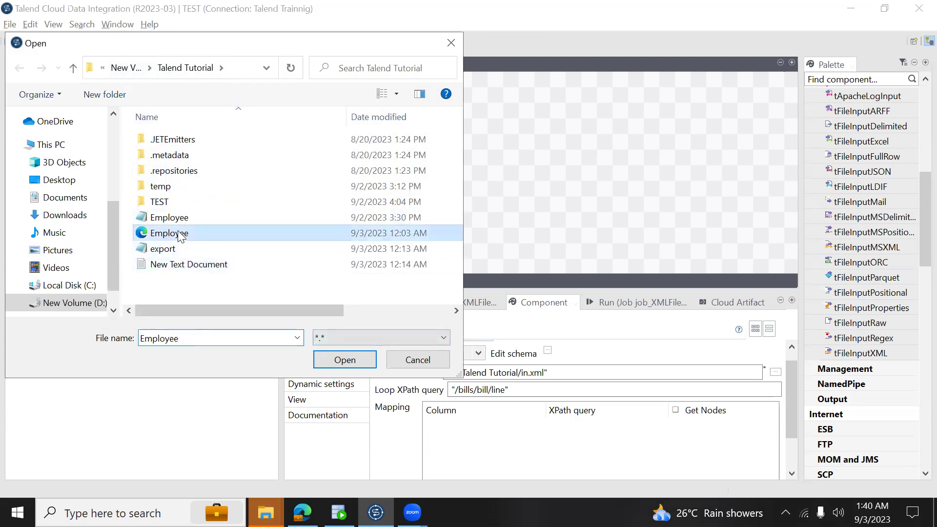
left_click(352, 355)
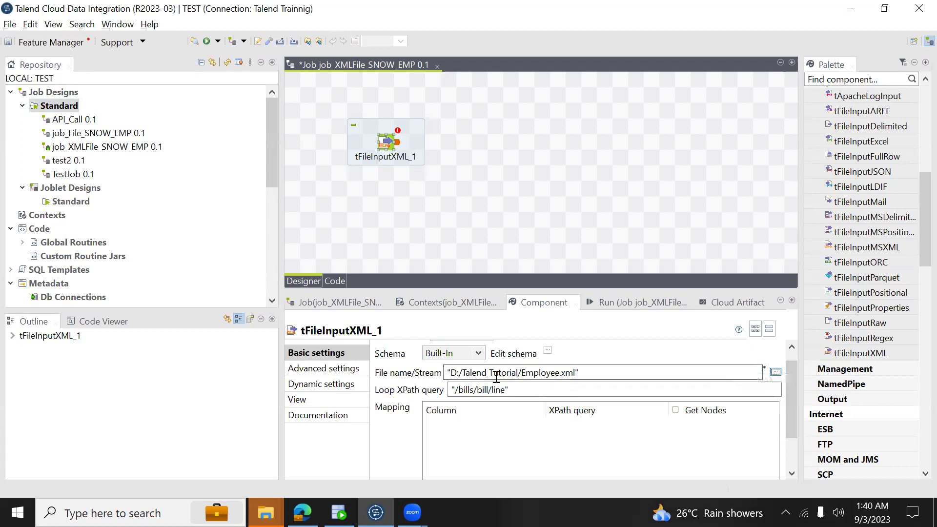
Replace the default loop XPath path with the RESULTS root element of Employee.xml, keeping the leading slash and quotes.
left_click(515, 390)
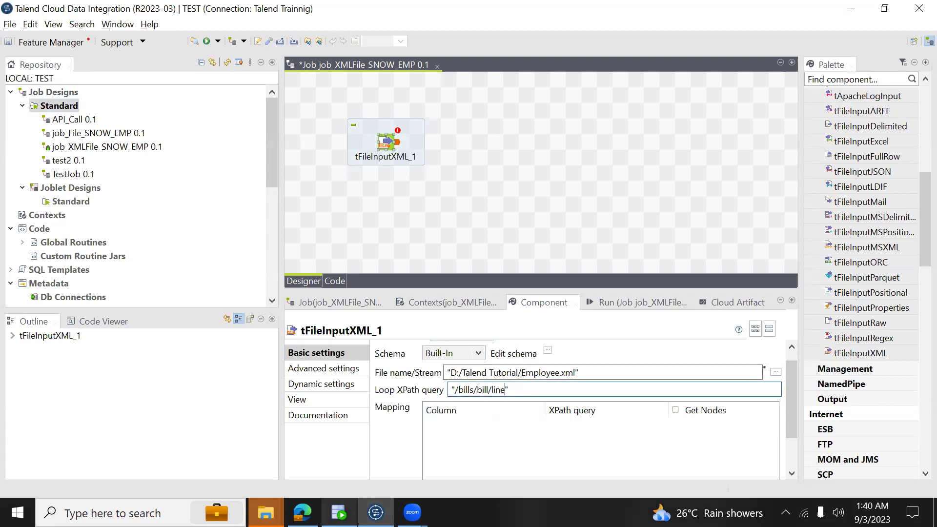
mouse_move(303, 513)
left_click(255, 441)
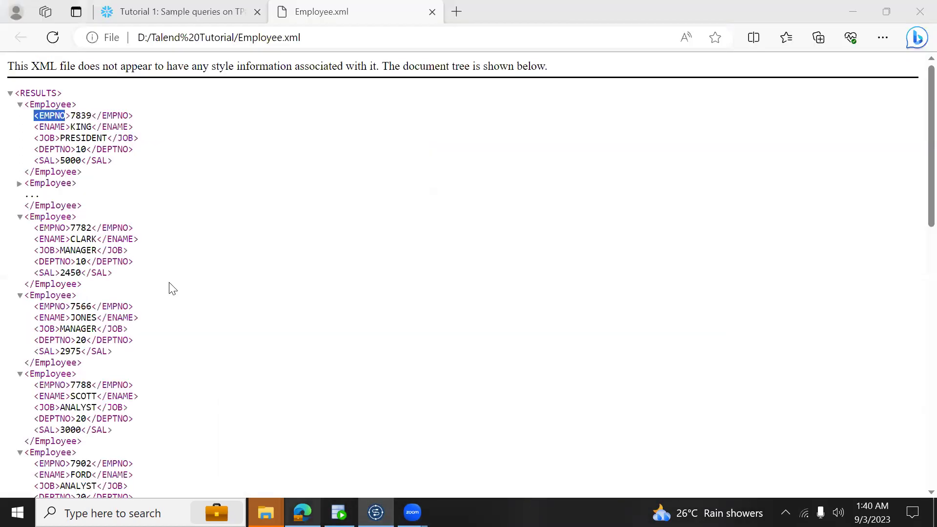
left_click_drag(19, 93, 52, 92)
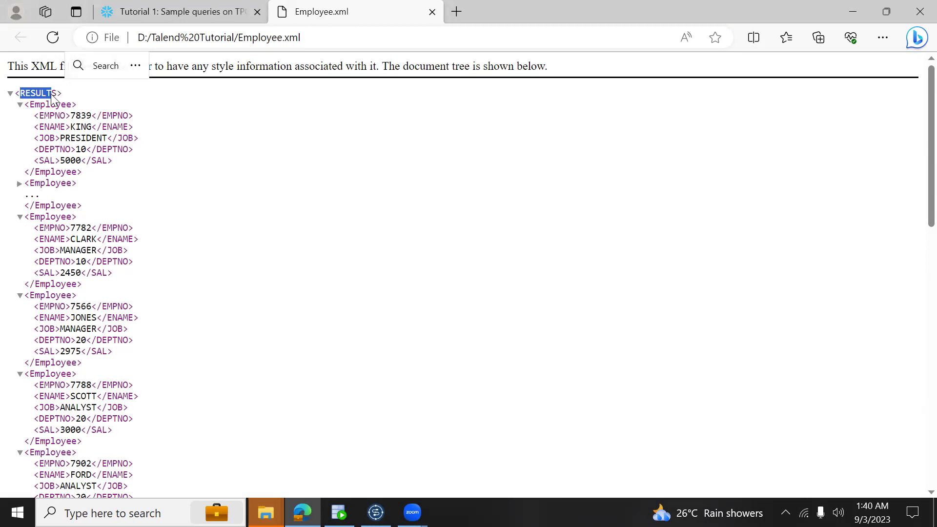
key("alt+Tab")
key("Left")
key("Left")
key("Left")
key("Left")
key("Left")
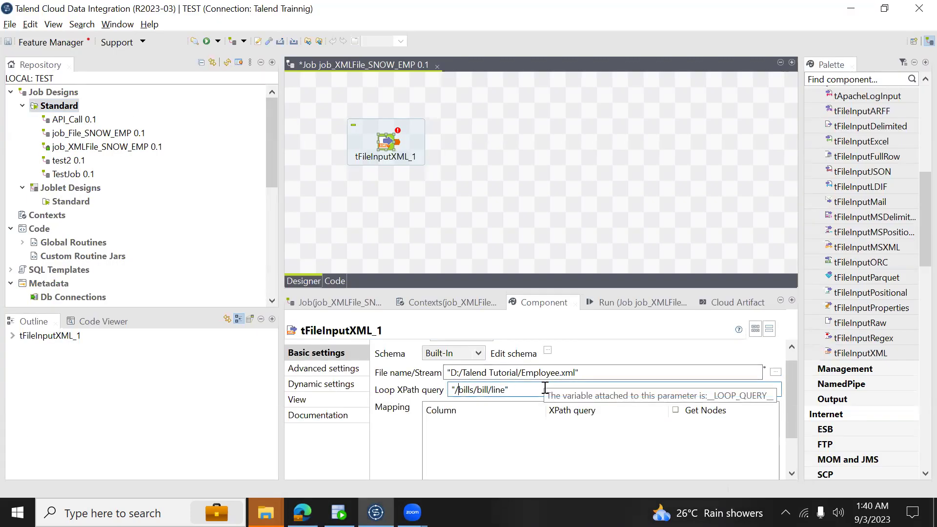
key("shift+End")
key("shift+Left")
type("RESULTS")
Extend the loop XPath query with the Employee element copied from the XML file, giving "/RESULTS/Employee", and save the job.
key("alt+Tab")
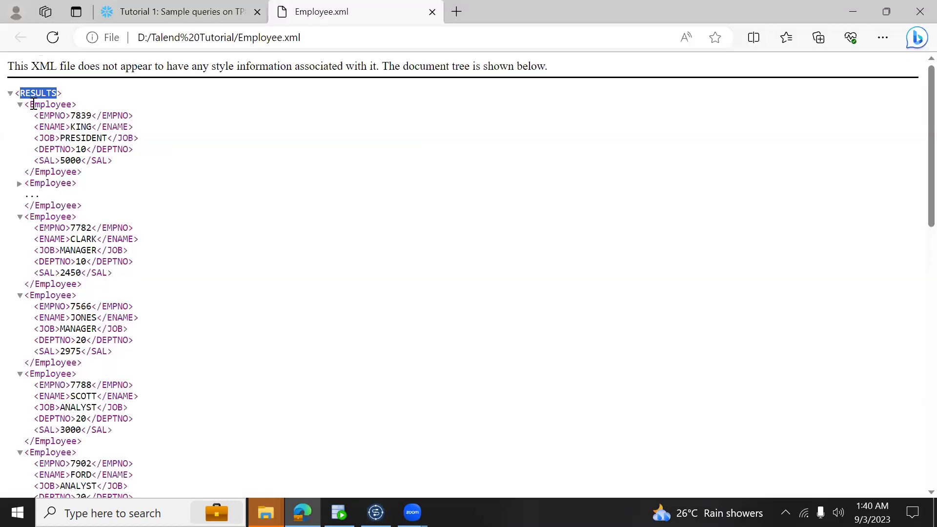
left_click_drag(30, 104, 71, 104)
key("ctrl+c")
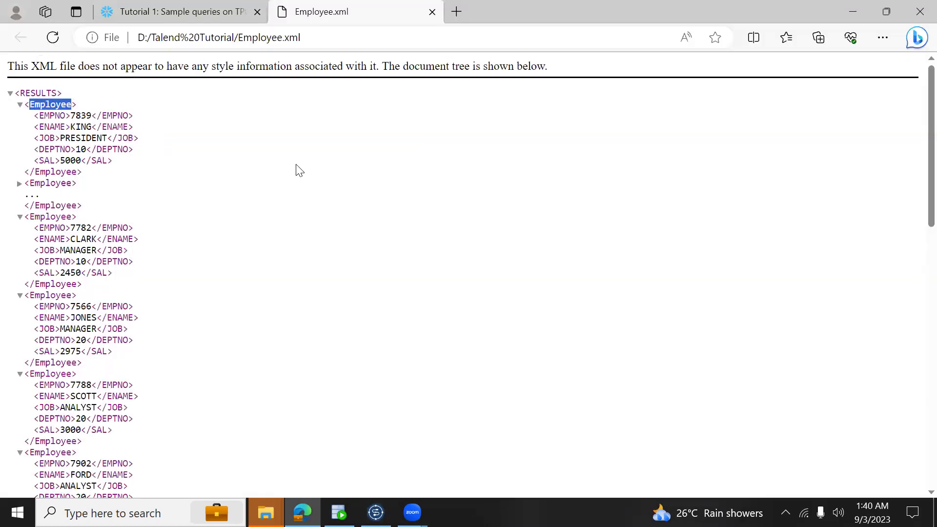
key("alt+Tab")
left_click(494, 389)
type("/RESULTS/Employee\"")
key("ctrl+v")
key("ctrl+s")
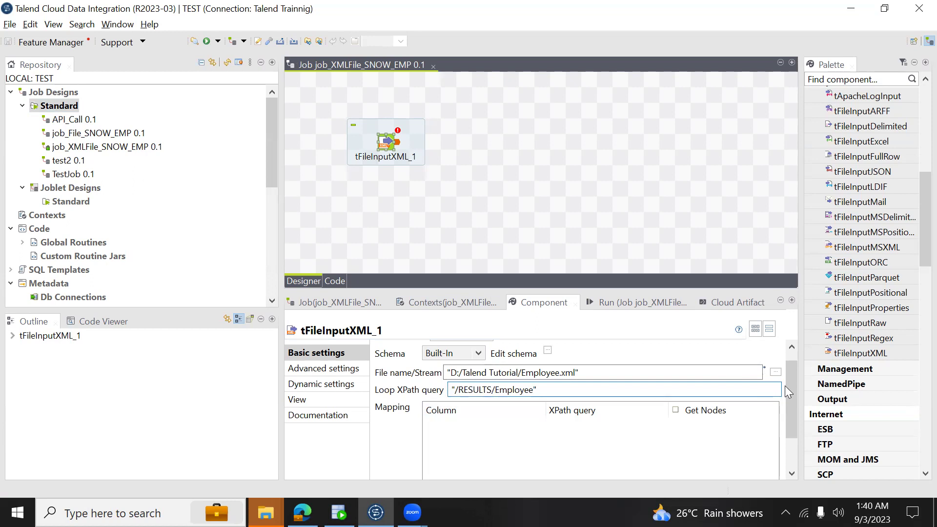
mouse_move(788, 389)
left_mouse_down()
mouse_move(791, 405)
mouse_move(789, 379)
left_mouse_up()
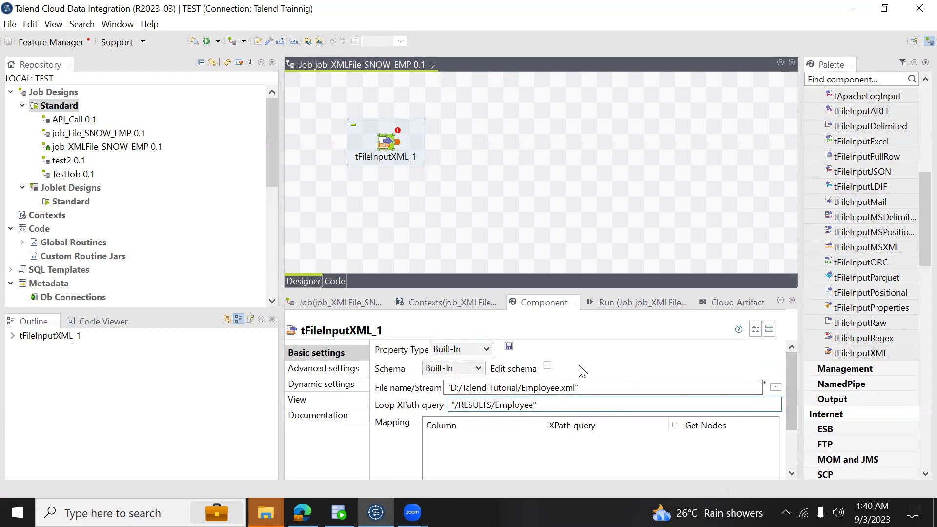
Open the tFileInputXML_1 schema editor, add eight new columns, and enlarge the dialog and its Column field so the names are readable.
left_click(547, 366)
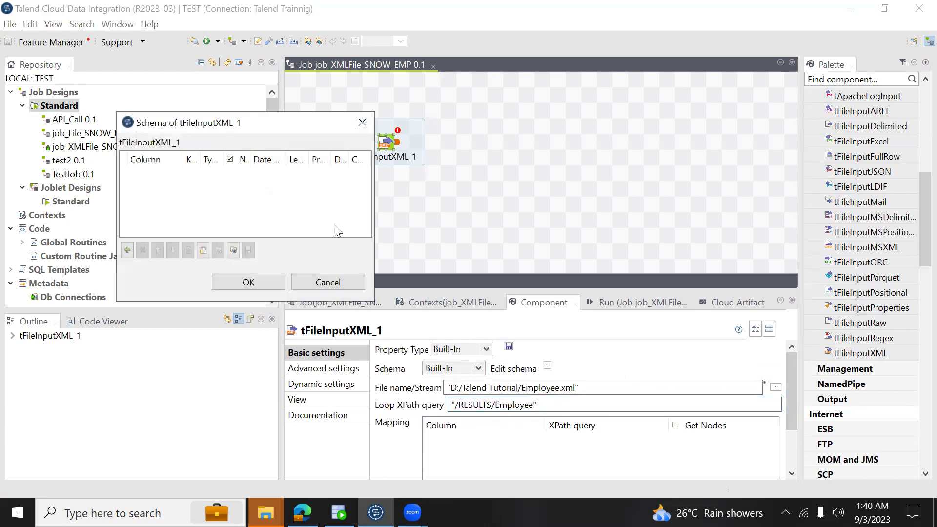
key("alt+Tab")
key("alt+Tab")
left_click_drag(252, 123, 434, 111)
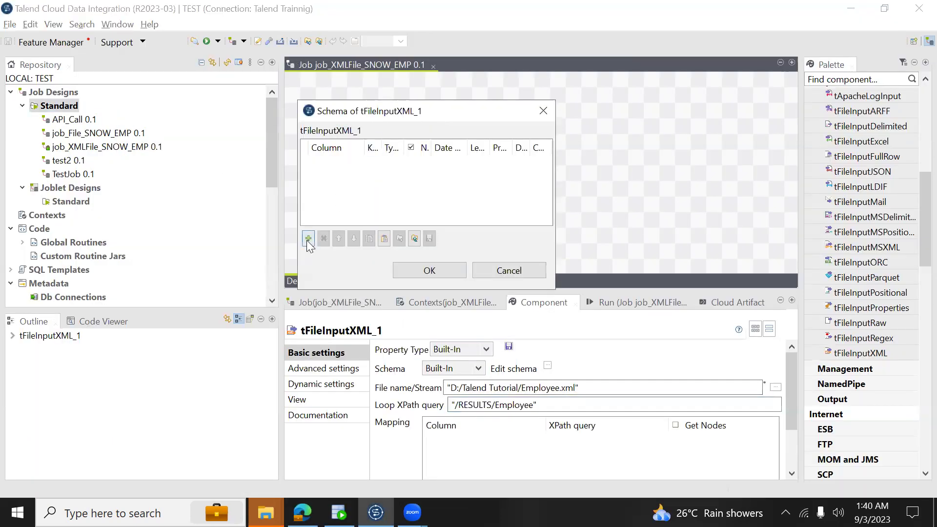
left_click(308, 238)
left_click(308, 239)
left_click(308, 239)
left_click(308, 239)
left_click(308, 239)
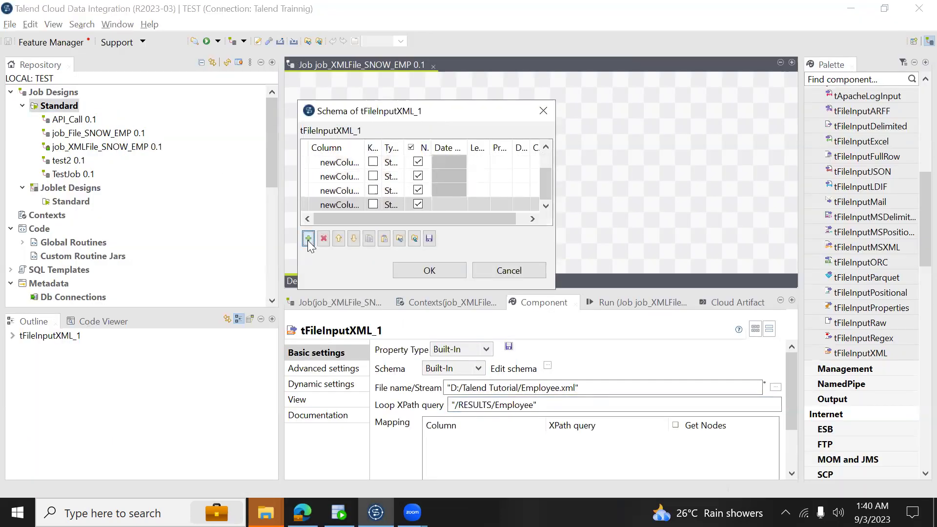
left_click(308, 238)
left_click_drag(348, 292, 348, 444)
left_click_drag(365, 147, 406, 148)
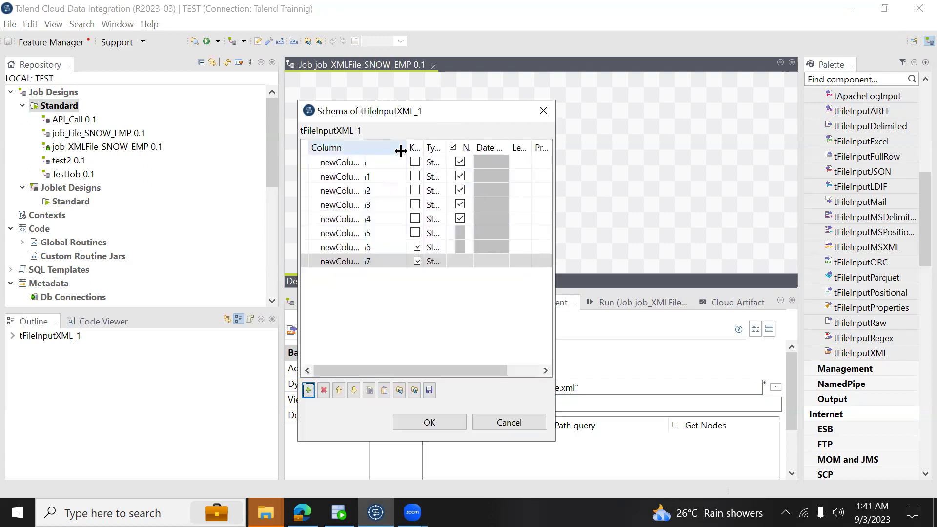
Name the first two schema columns EMPNO and ENAME.
left_click(342, 163)
type("EMPNO")
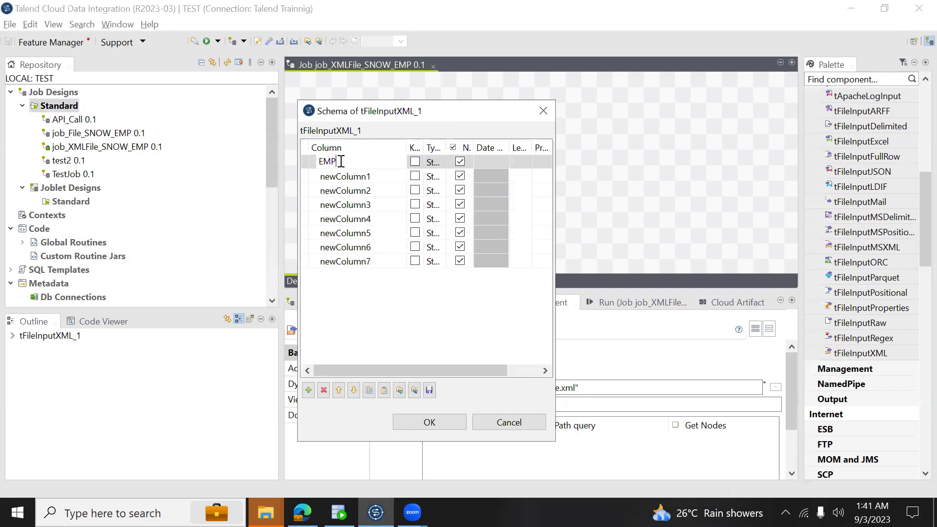
left_click(348, 179)
type("ENAME")
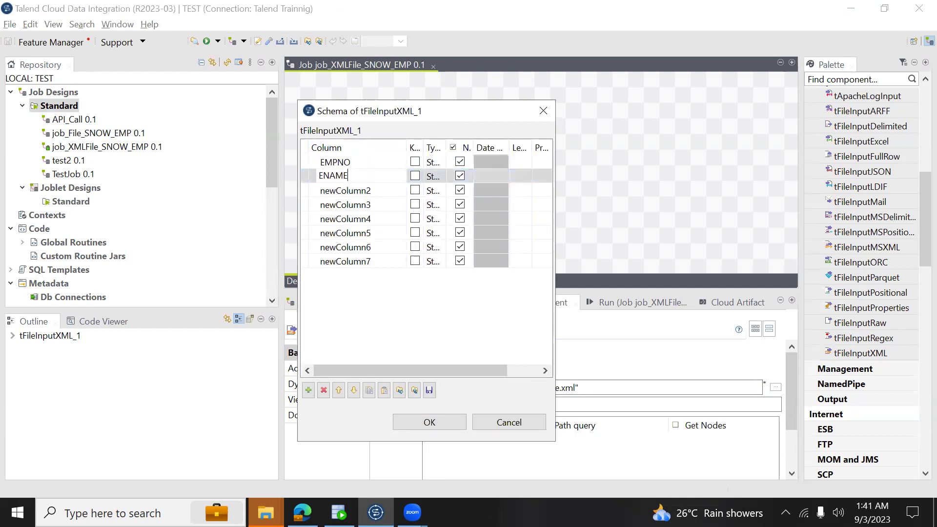
Compare the element names in Employee.xml with the columns of the scott.emp query result in Oracle SQL Developer.
key("alt+Tab")
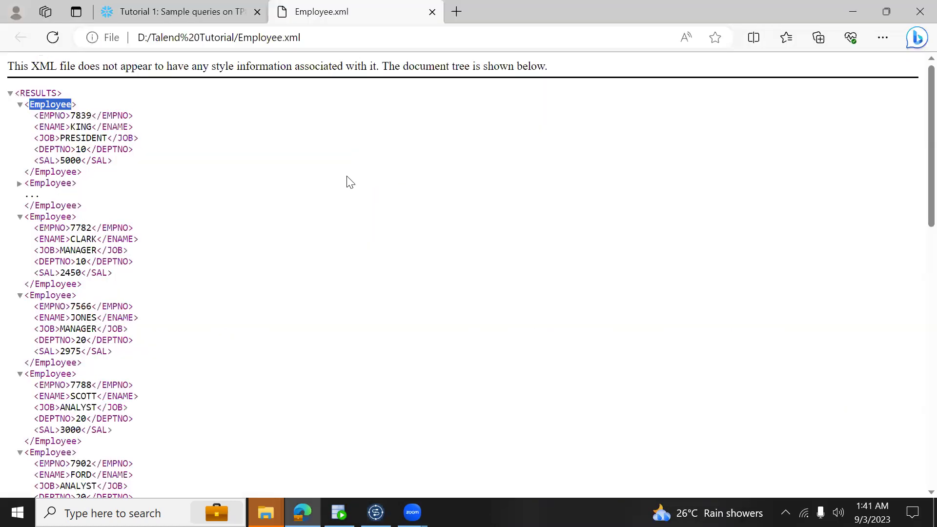
key("alt+Tab")
key("alt+Tab")
key("alt+Tab")
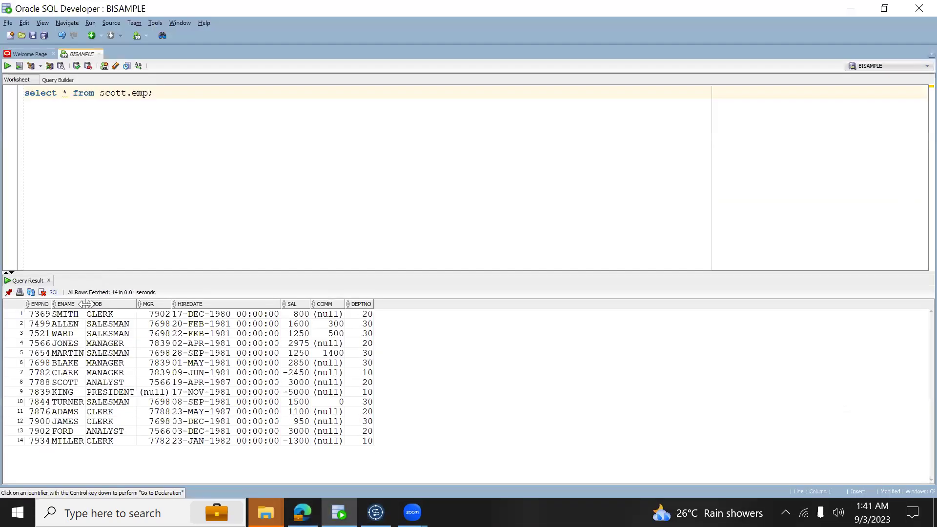
left_click(54, 321)
key("Right")
key("alt+Tab")
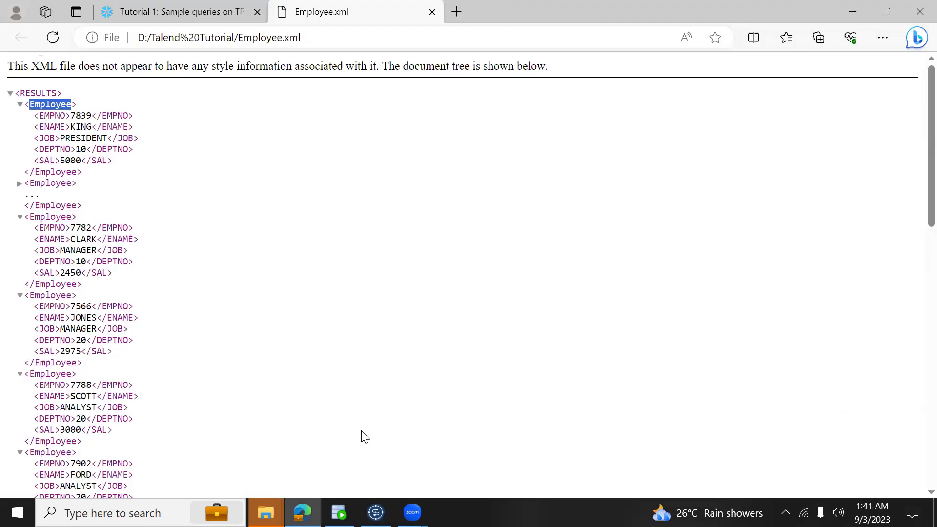
key("alt+Tab")
Name the third schema column JON and the fourth MGR.
left_click(361, 190)
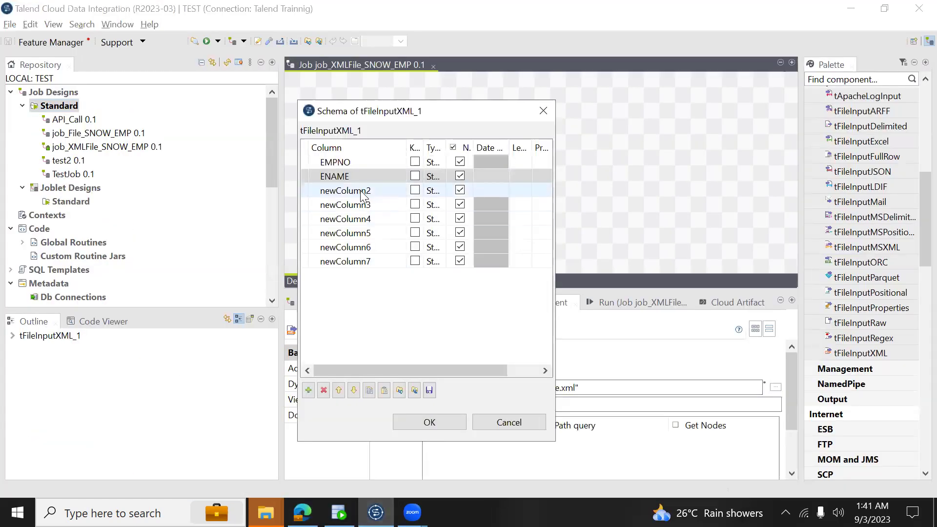
left_click(362, 190)
type("JON")
left_click(364, 205)
left_click(363, 205)
type("MGR")
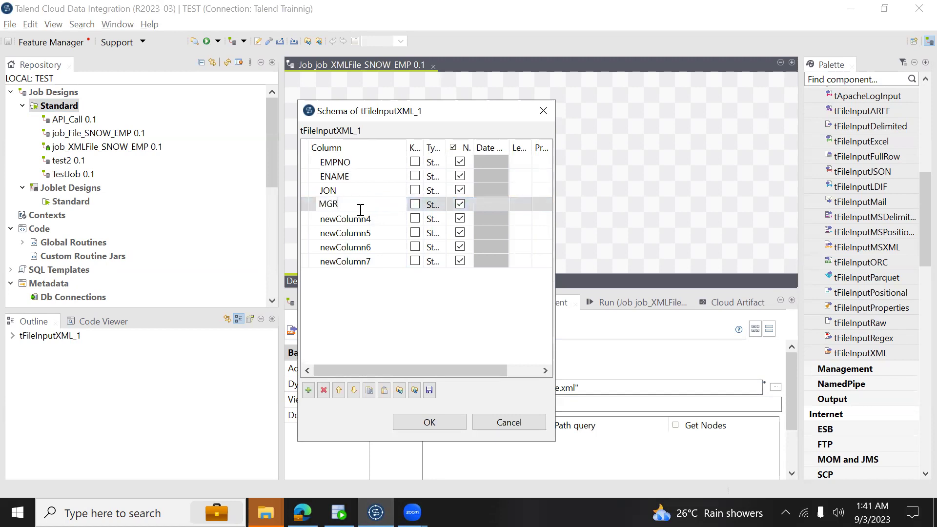
Switch to Employee.xml in the browser and search it for the MGR element.
key("alt+Tab")
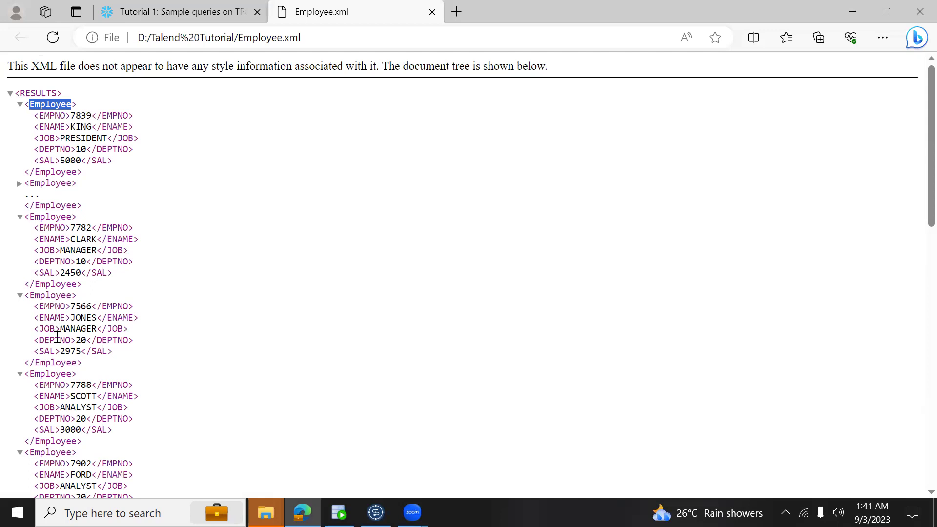
left_click(112, 366)
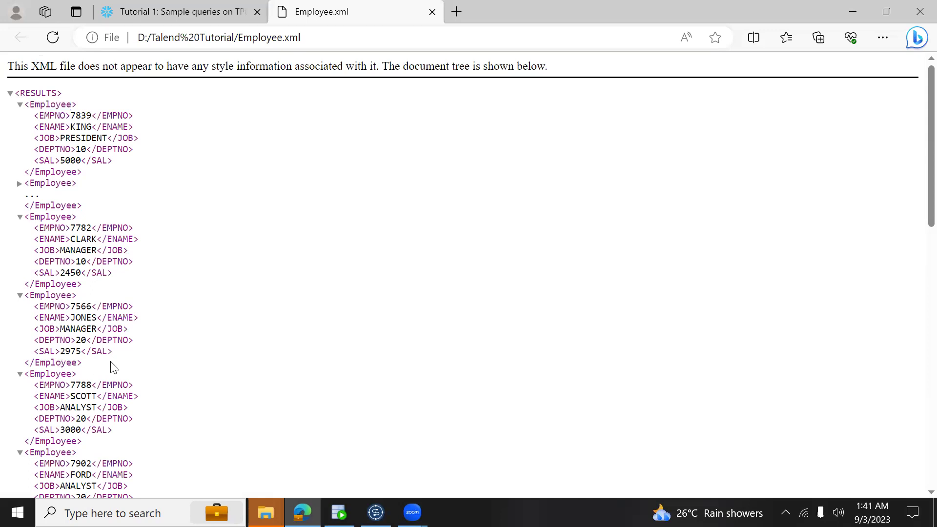
scroll(112, 367, "down", 5)
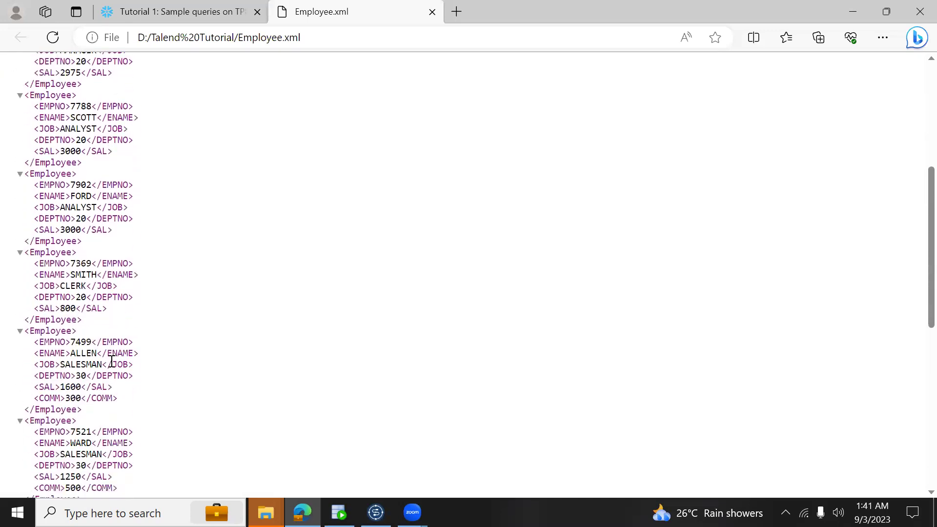
key("ctrl+f")
type("M")
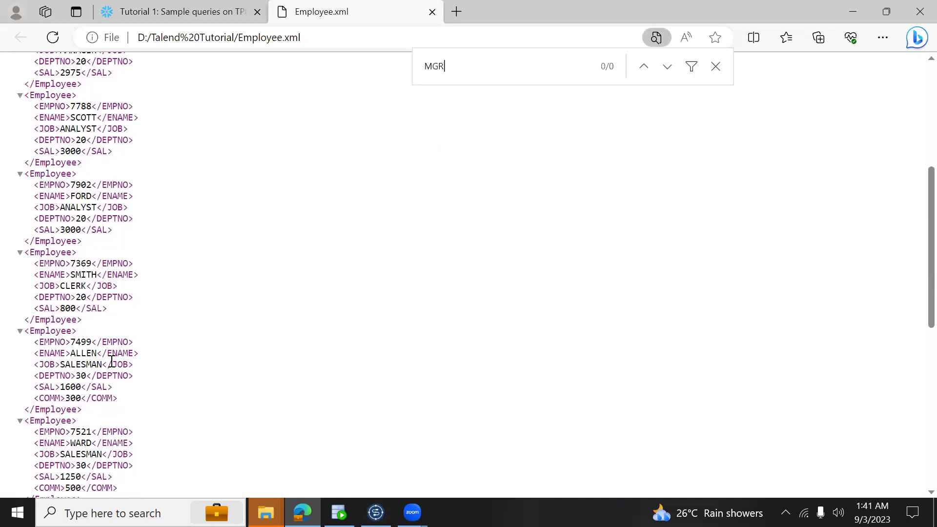
type("GR")
scroll(112, 362, "up", 5)
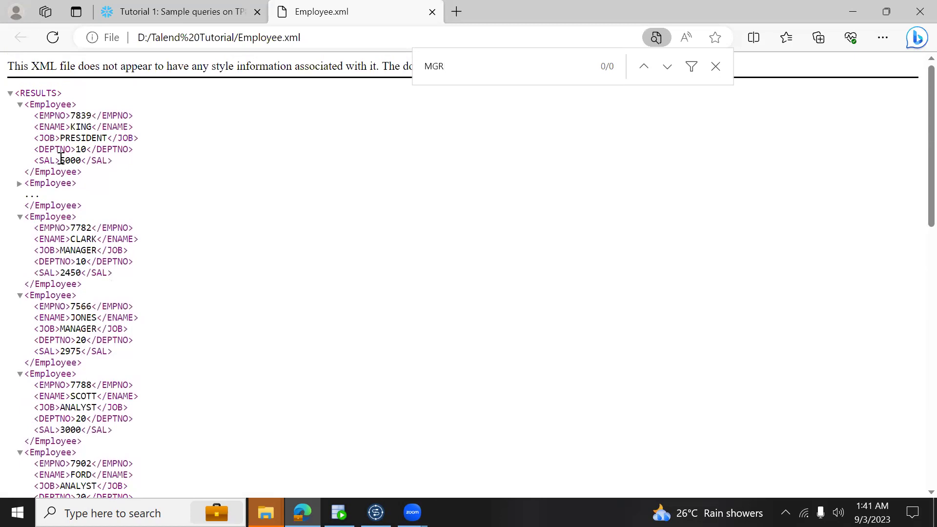
Back in the Talend schema editor, name the third, fourth and fifth columns JOB, DEPTNO and SAL.
key("alt+Tab")
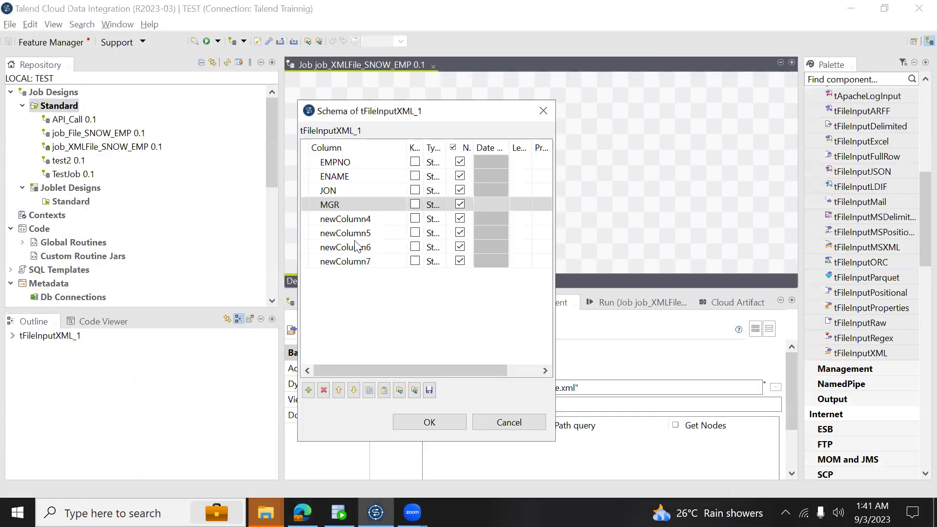
left_click(332, 191)
left_click(353, 189)
type("B")
left_click(333, 204)
type("DEPTNO")
left_click(335, 219)
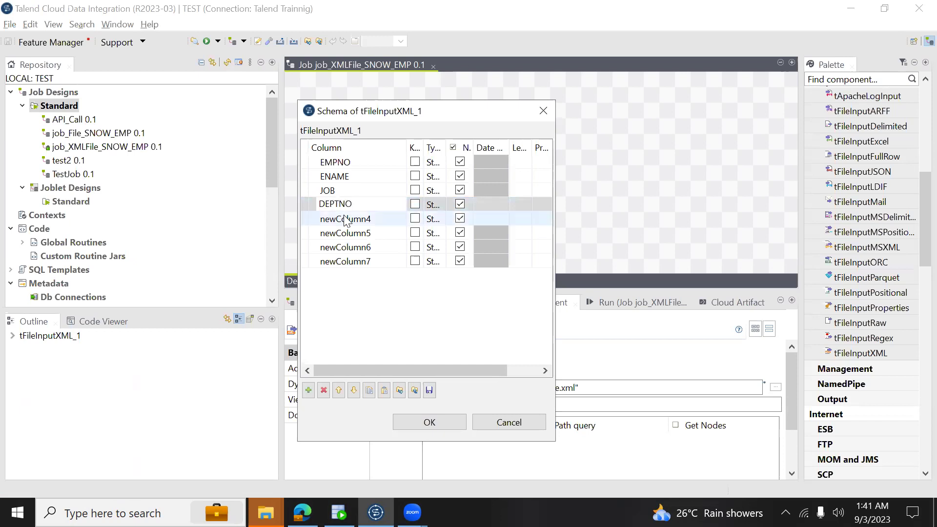
type("SA;")
key("BackSpace")
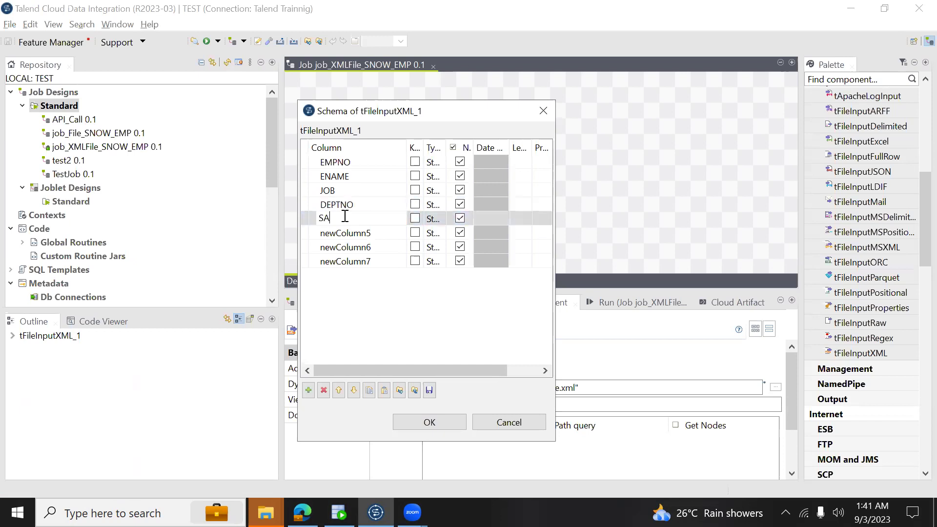
Check Employee.xml for the remaining elements and delete the three unnamed columns below SAL from the schema.
key("alt+Tab")
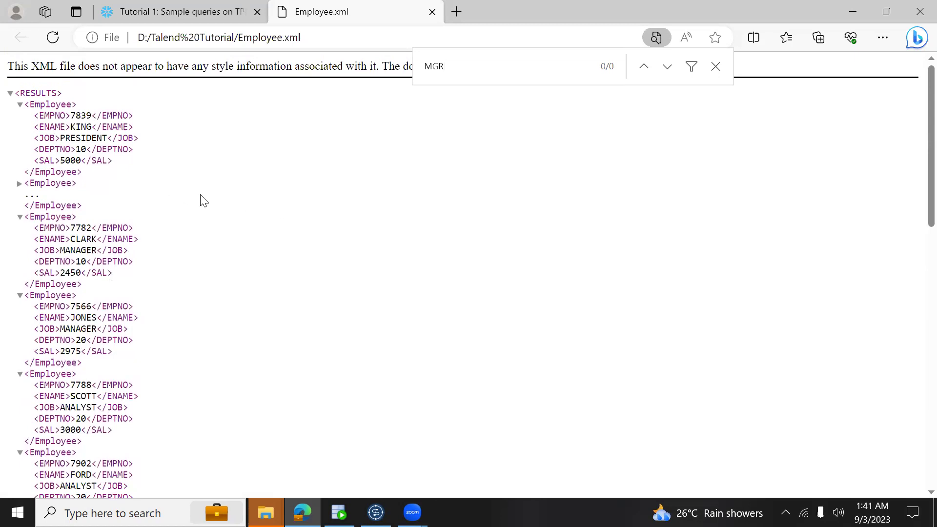
scroll(210, 215, "down", 10)
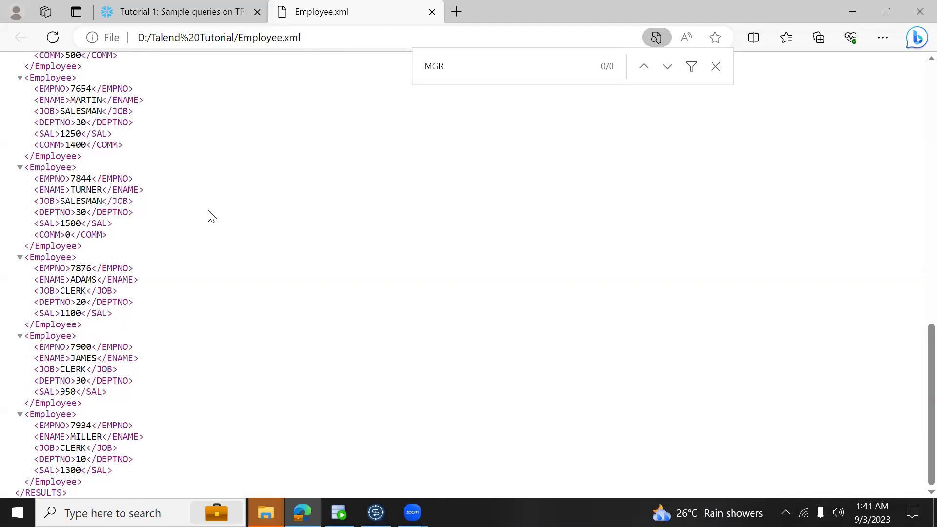
scroll(210, 215, "up", 8)
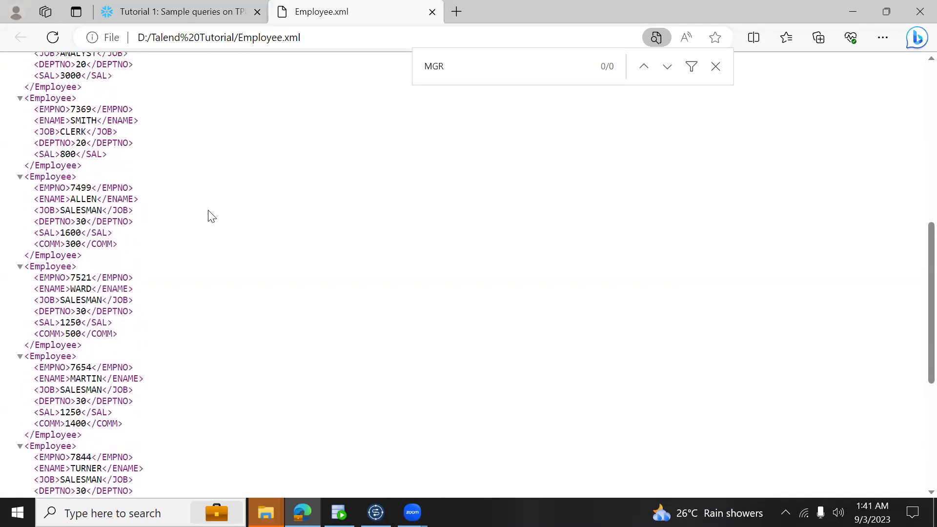
scroll(210, 216, "up", 6)
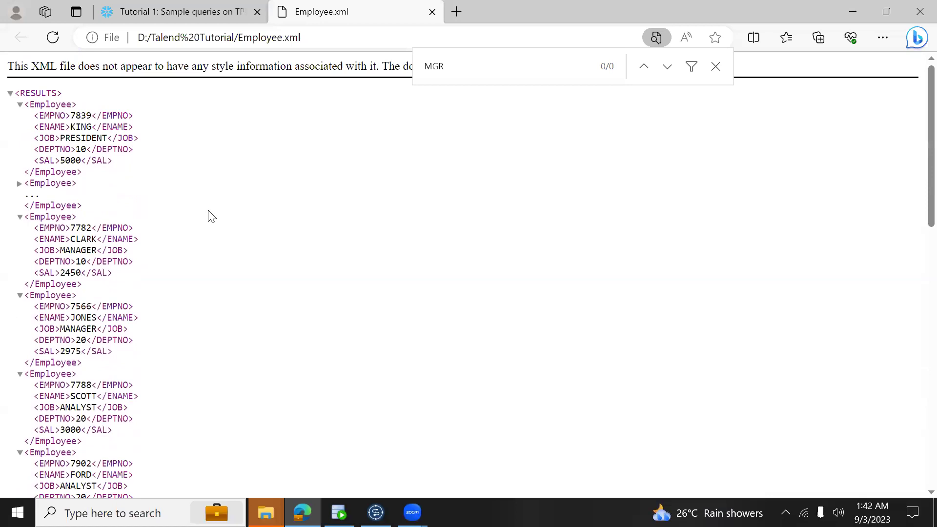
key("alt+Tab")
left_click(348, 233)
left_click(348, 232)
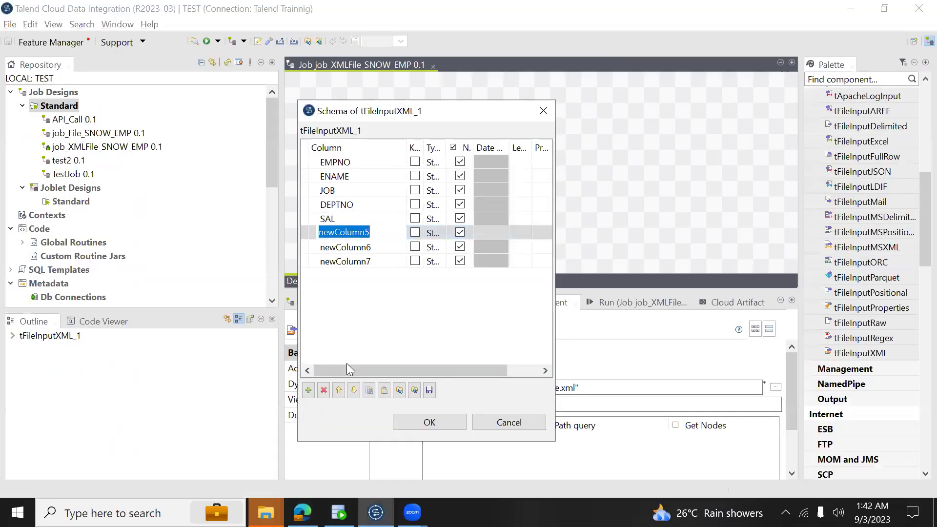
left_click(324, 390)
left_click(323, 390)
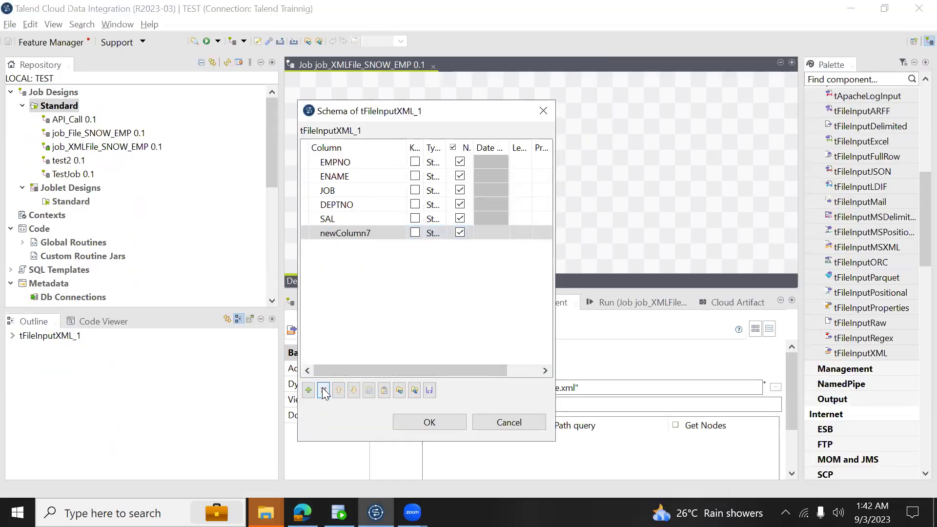
left_click(324, 390)
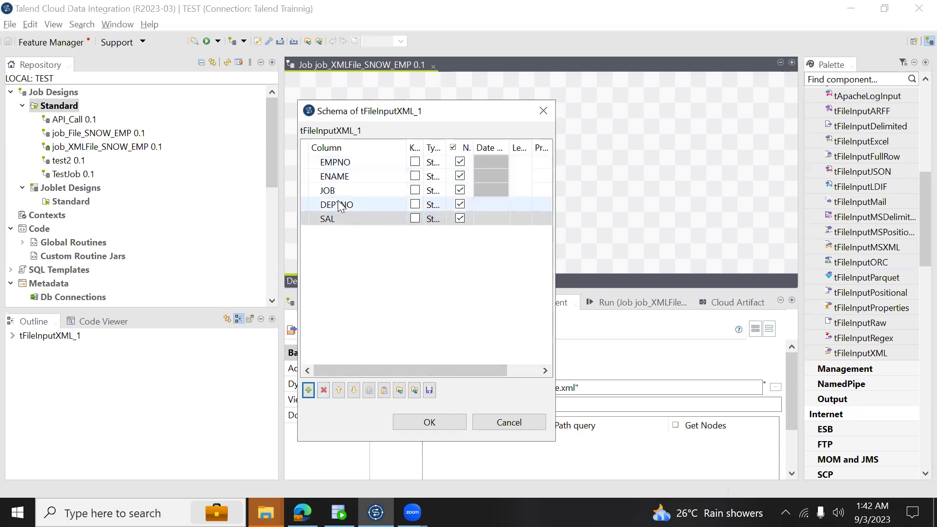
Set the data type of the EMPNO and DEPTNO columns to int | Integer.
left_click(438, 164)
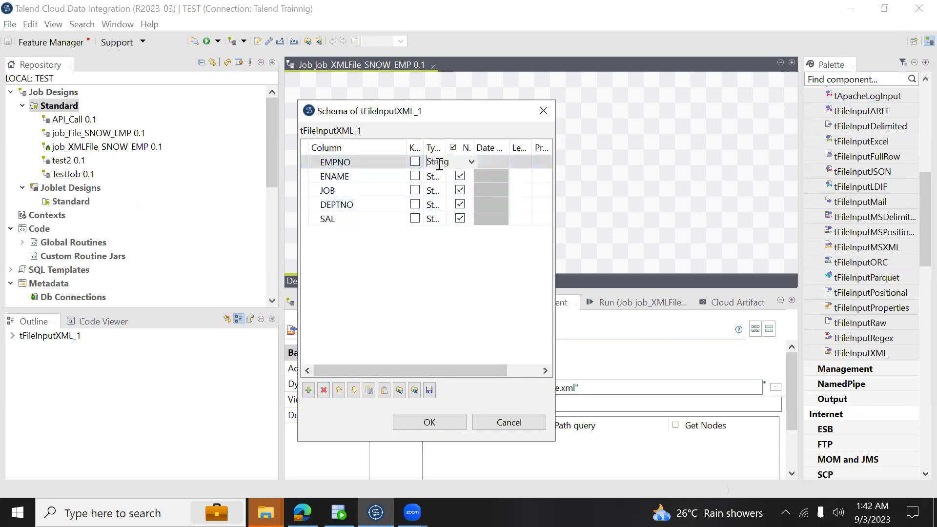
left_click(471, 162)
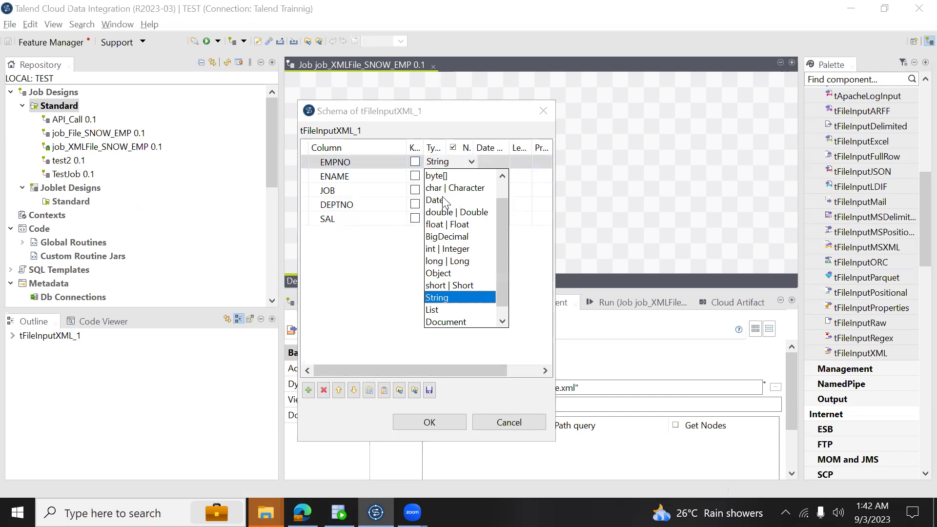
left_click(448, 251)
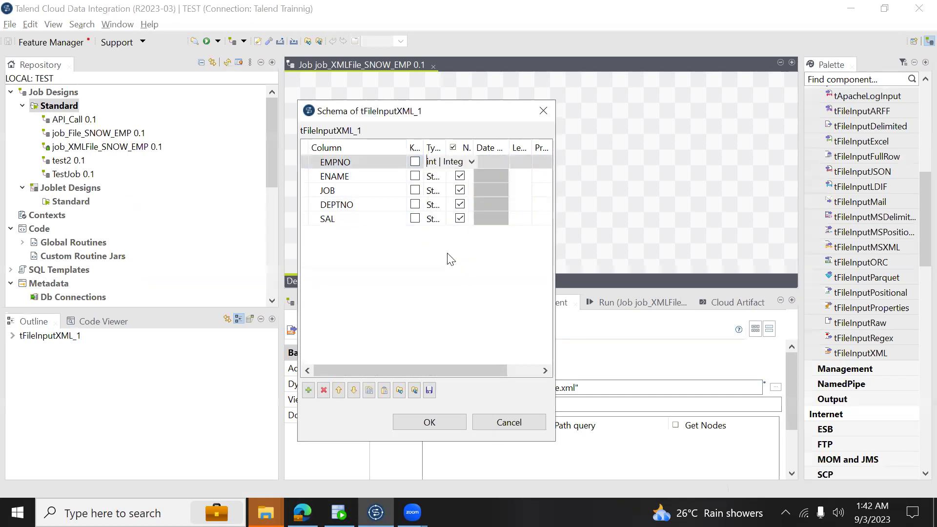
left_click(436, 205)
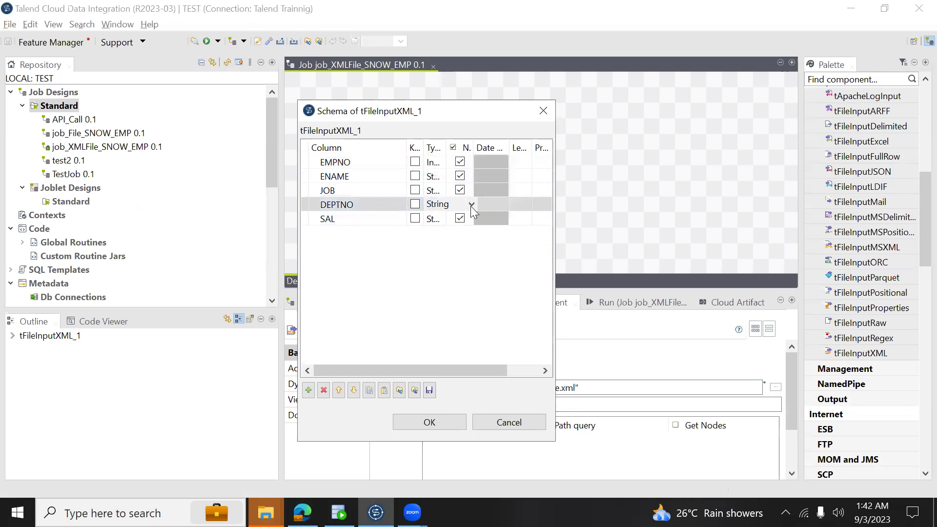
left_click(472, 205)
left_click(449, 294)
Set the SAL column's data type to BigDecimal, then accept the schema and save the job.
left_click(435, 218)
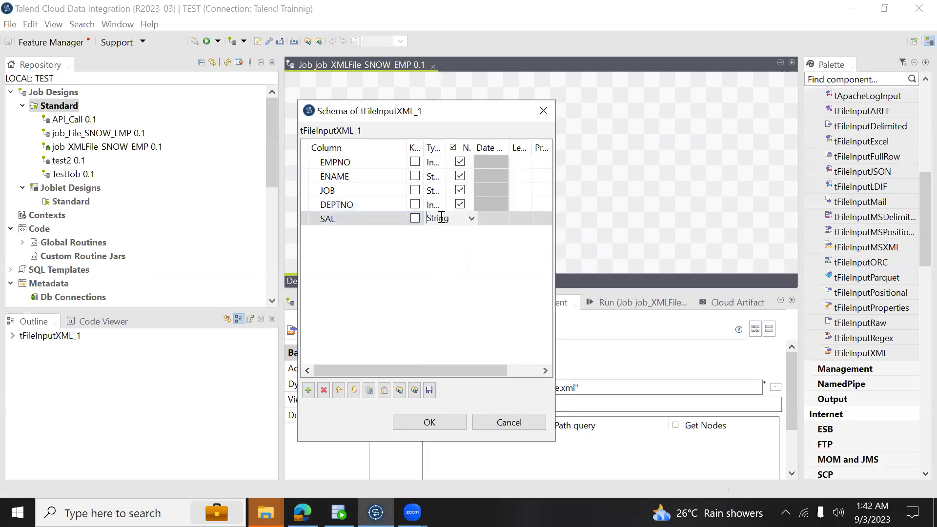
left_click(470, 222)
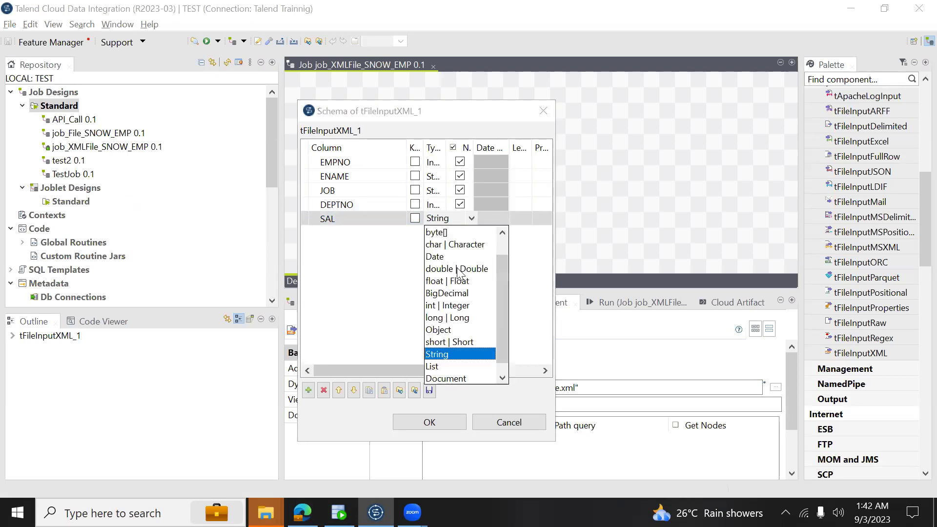
left_click(458, 293)
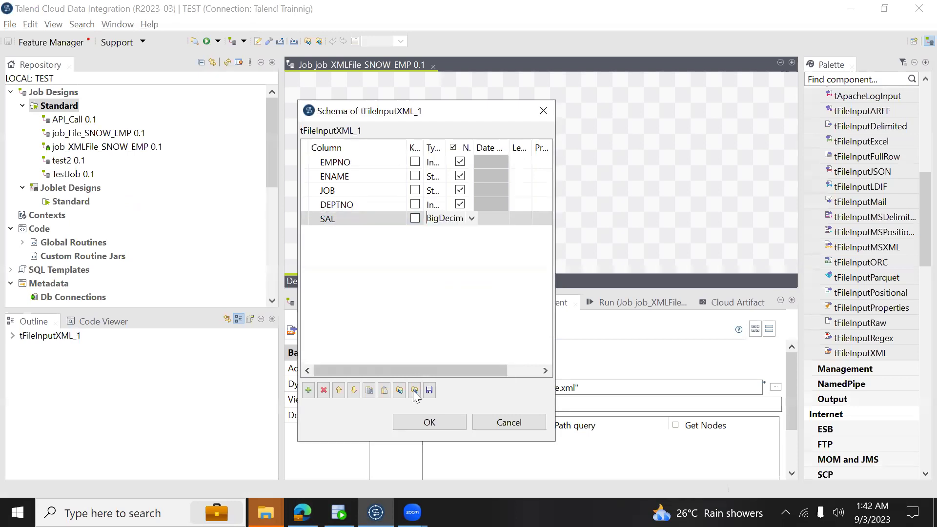
left_click(419, 424)
key("ctrl+s")
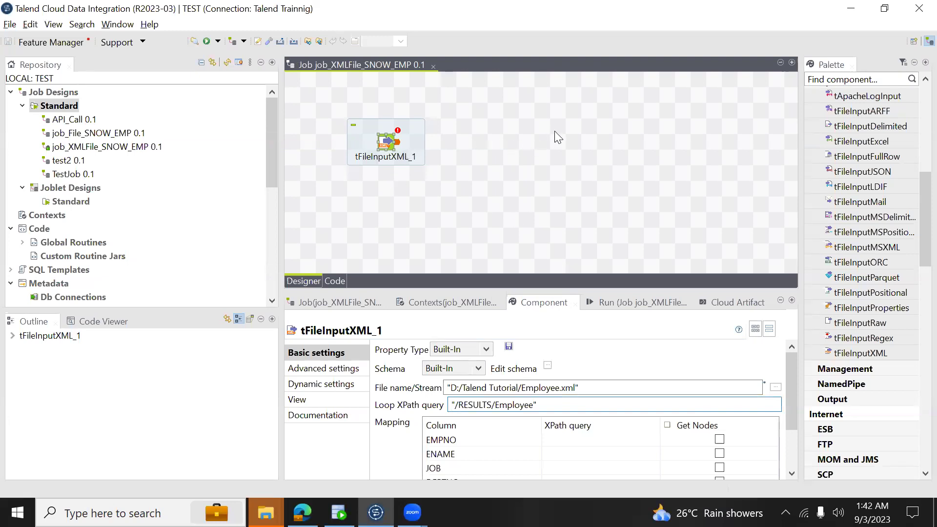
Add a tLogRow component to the job canvas, in line with and to the right of tFileInputXML_1.
type("T")
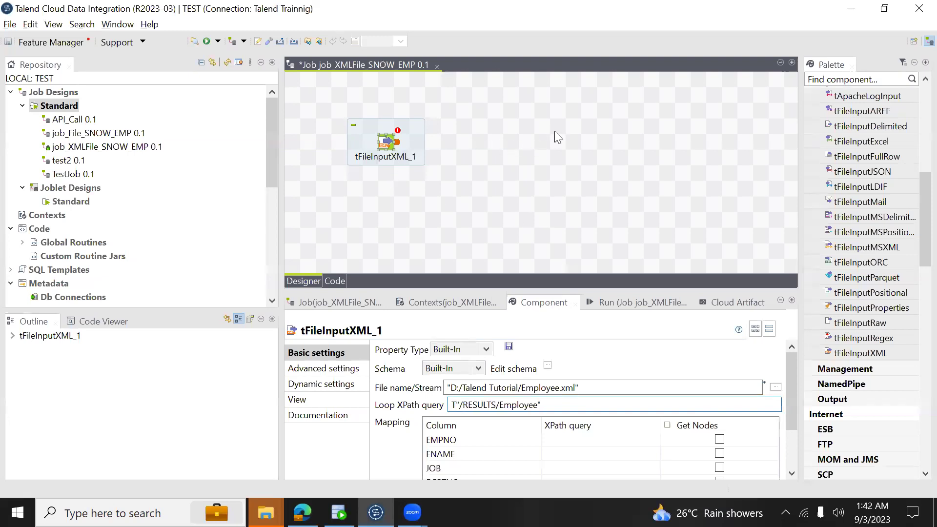
left_click(538, 131)
type("TLO")
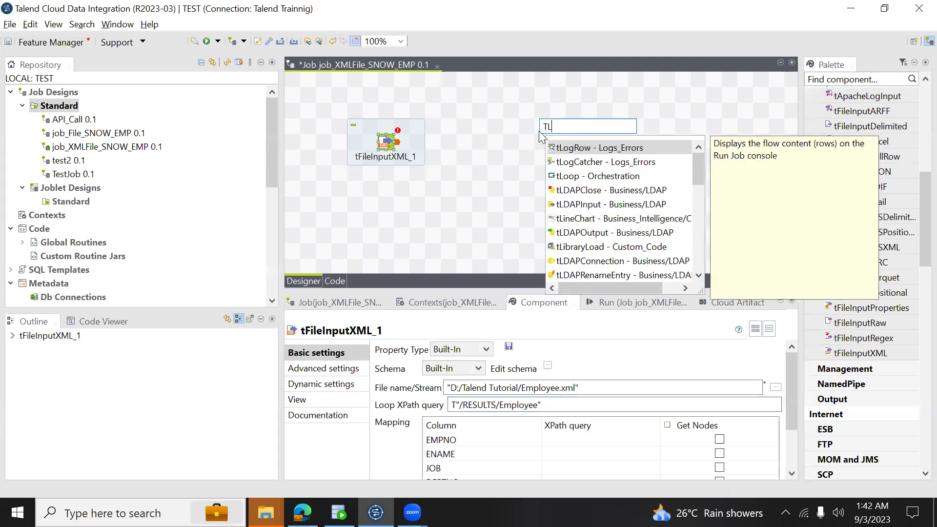
double_click(580, 148)
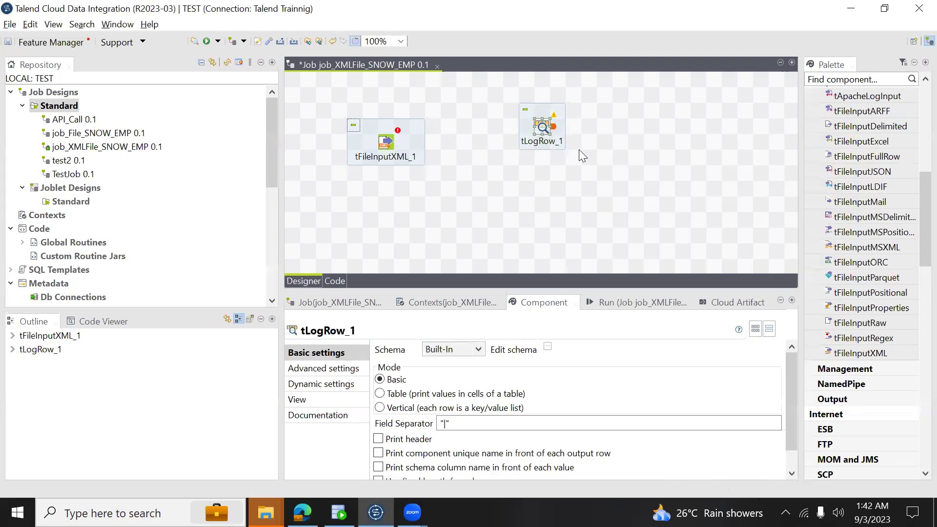
left_click_drag(543, 130, 550, 136)
Connect tFileInputXML_1 to tLogRow_1 with a Main row link.
right_click(388, 143)
mouse_move(437, 151)
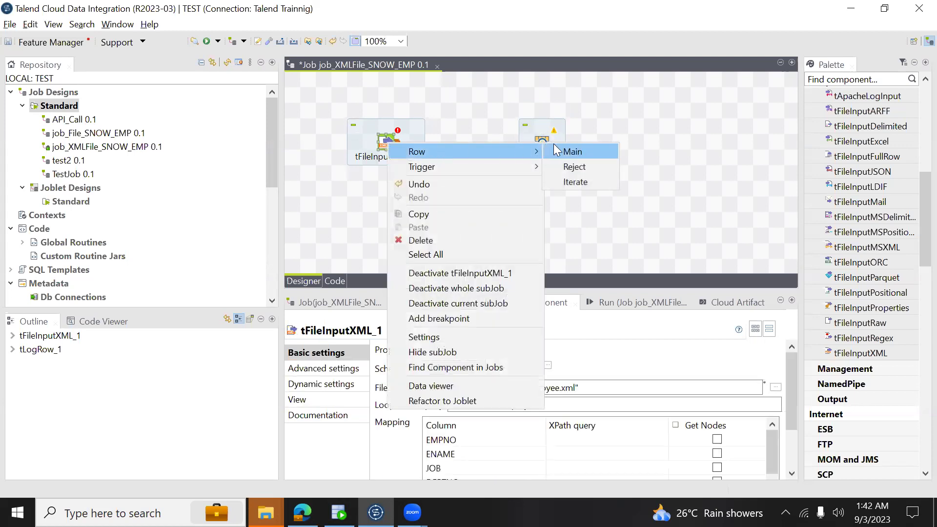
left_click(573, 151)
left_click(543, 143)
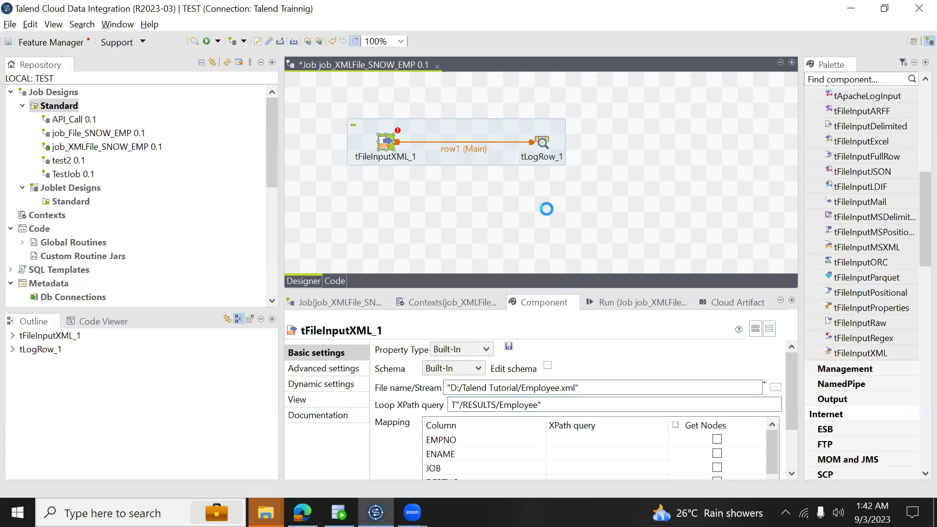
left_click(601, 303)
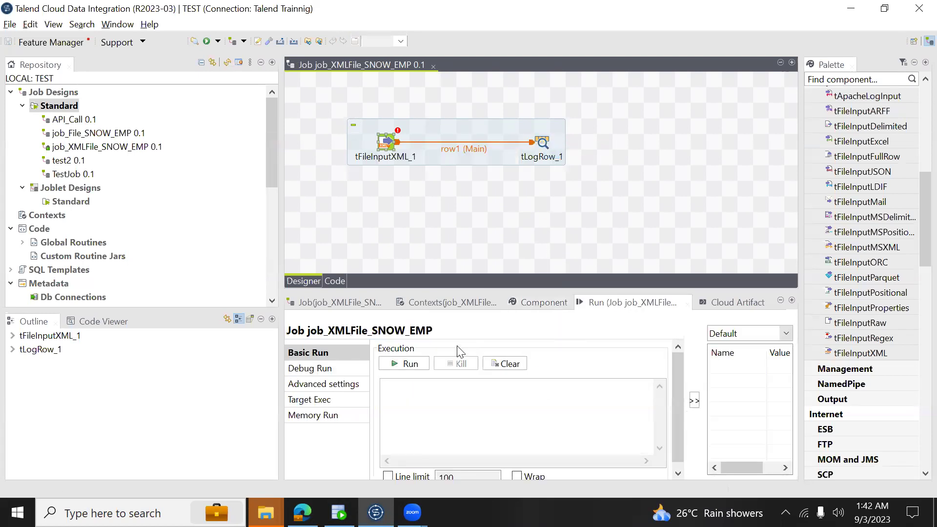
Set tLogRow_1's output mode to Table (print values in cells of a table) and save the job.
left_click(544, 143)
left_click(534, 303)
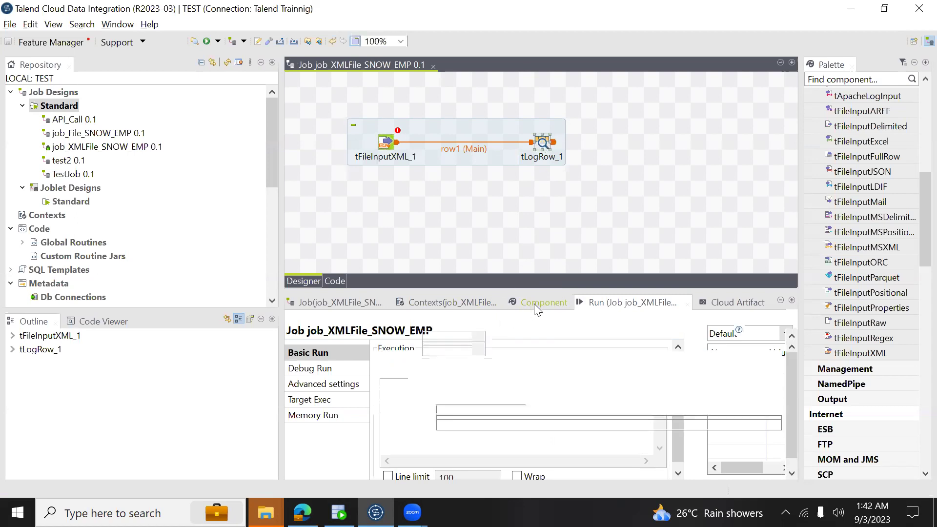
left_click(380, 393)
key("ctrl+s")
Try to run the job job_XMLFile_SNOW_EMP and close the error dialog.
left_click(589, 299)
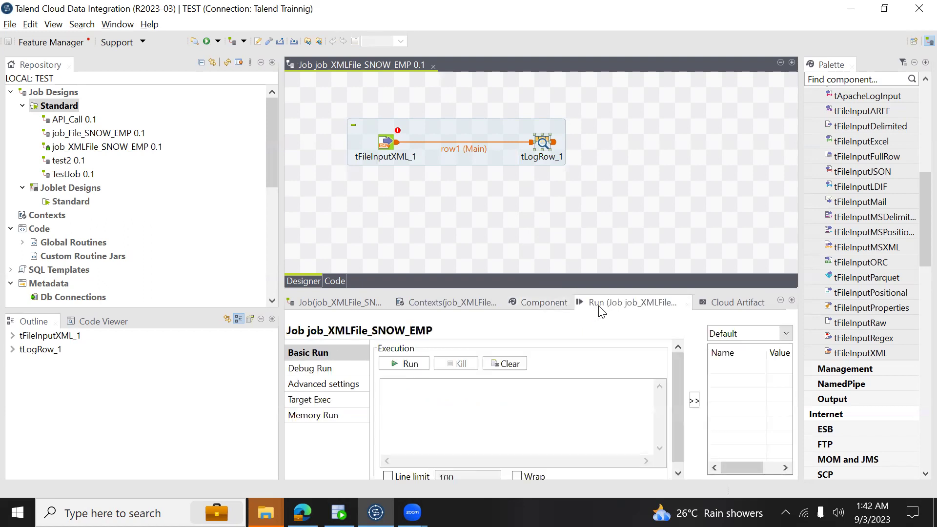
left_click(409, 364)
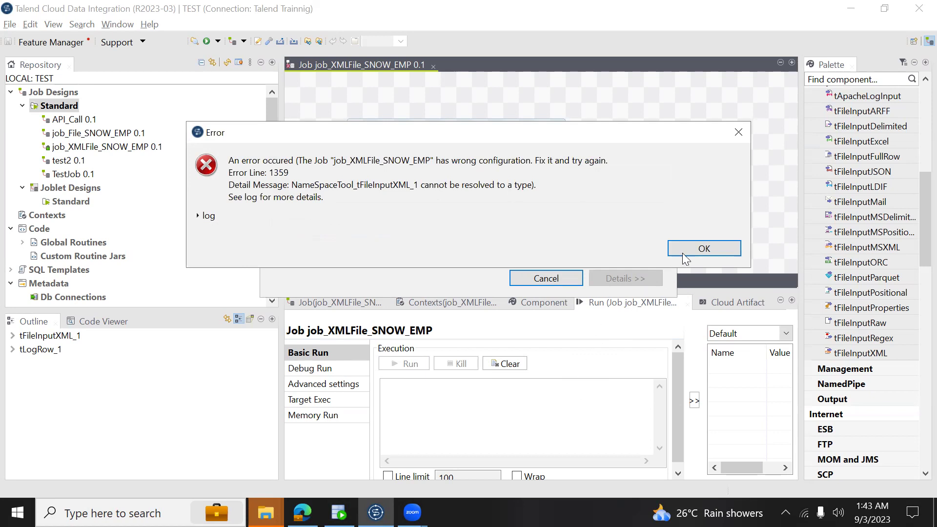
left_click(697, 250)
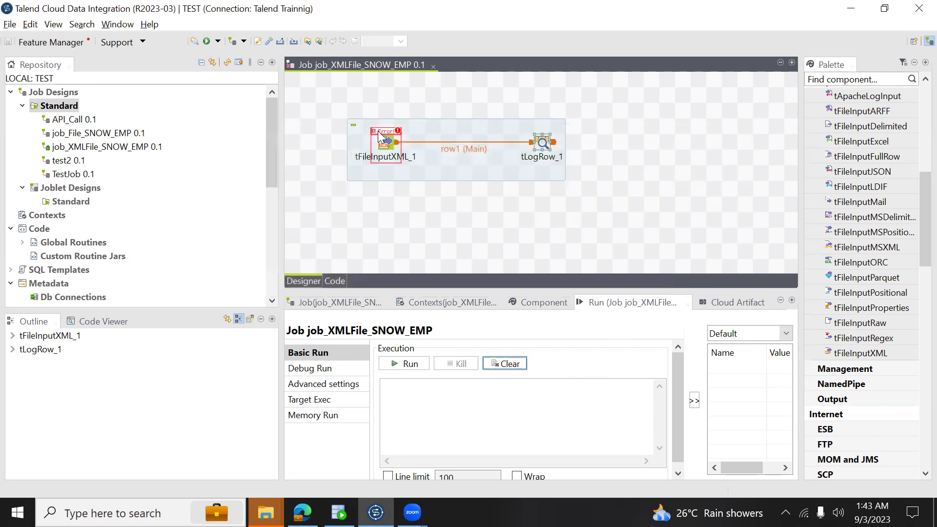
In tFileInputXML_1's mapping, set EMPNO's XPath query to "EMPNO" in quotes and check it against the element name in Employee.xml.
left_click(548, 298)
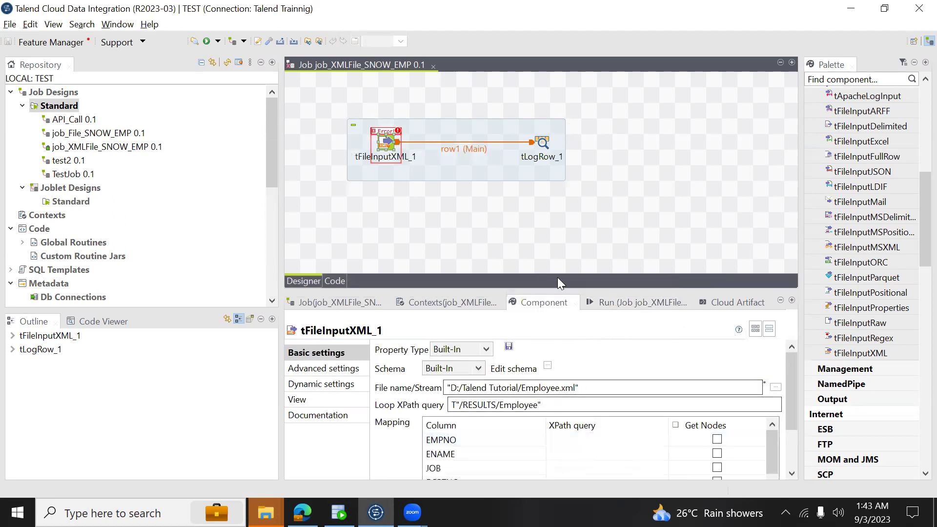
left_click_drag(556, 288, 554, 232)
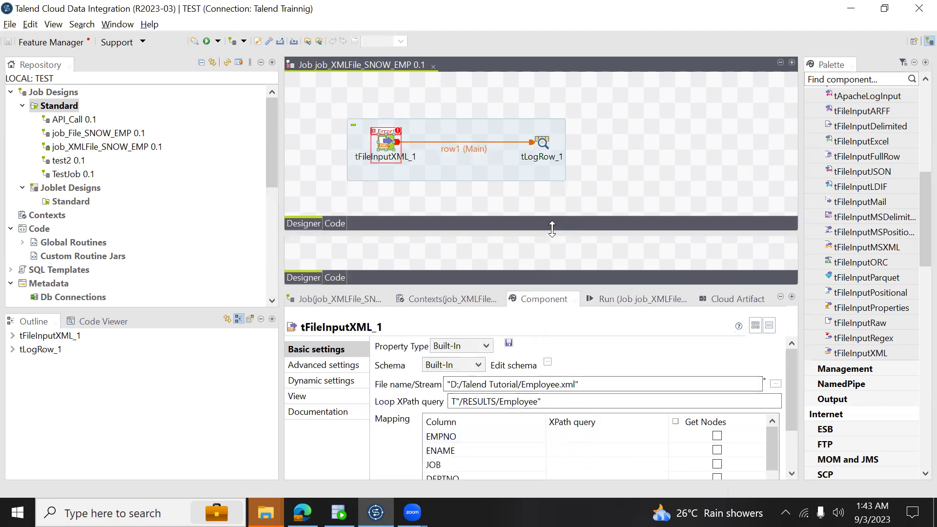
key("alt+Tab")
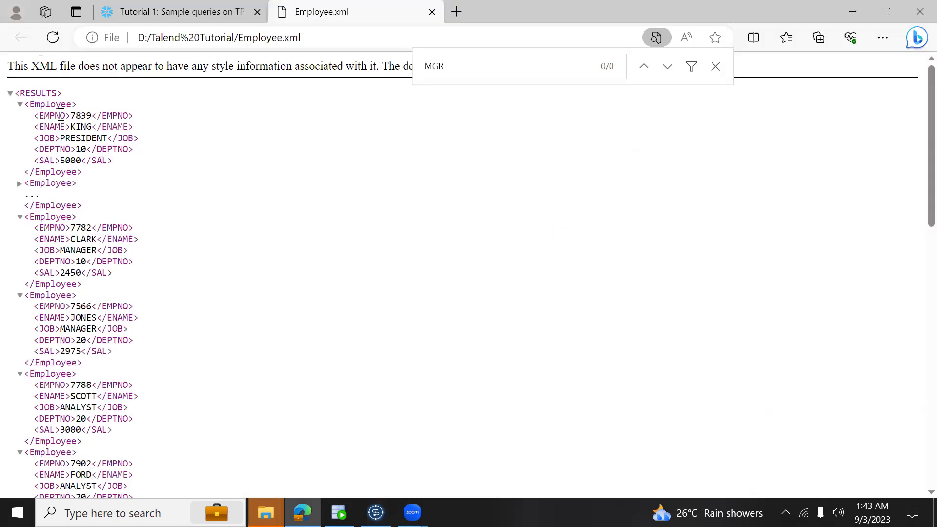
key("alt+Tab")
left_click(588, 374)
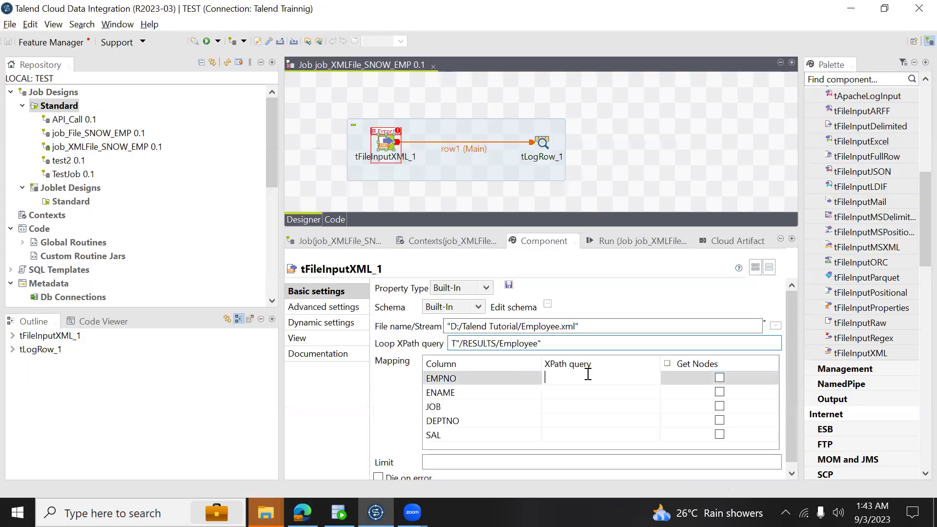
type("\"EMPNO")
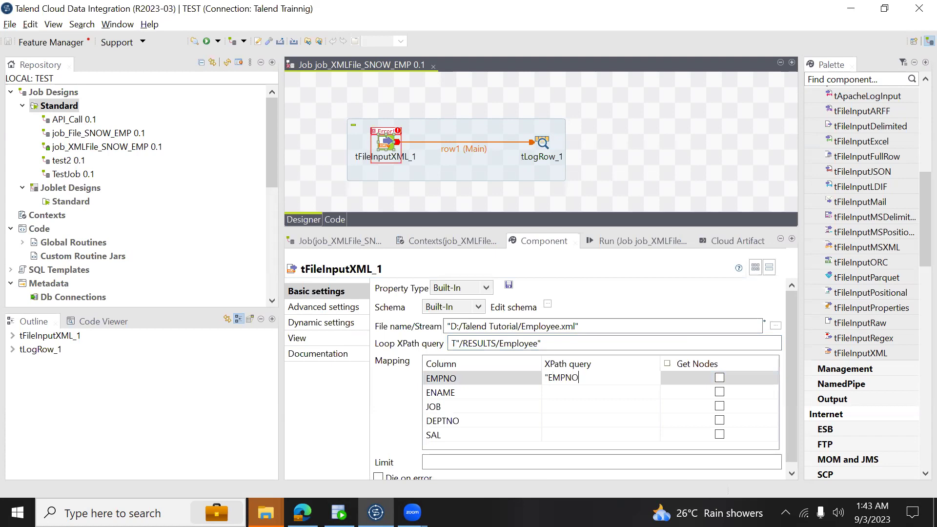
key("shift+Left")
key("shift+Left")
key("shift+Left")
key("shift+Left")
key("shift+Left")
key("alt+Tab")
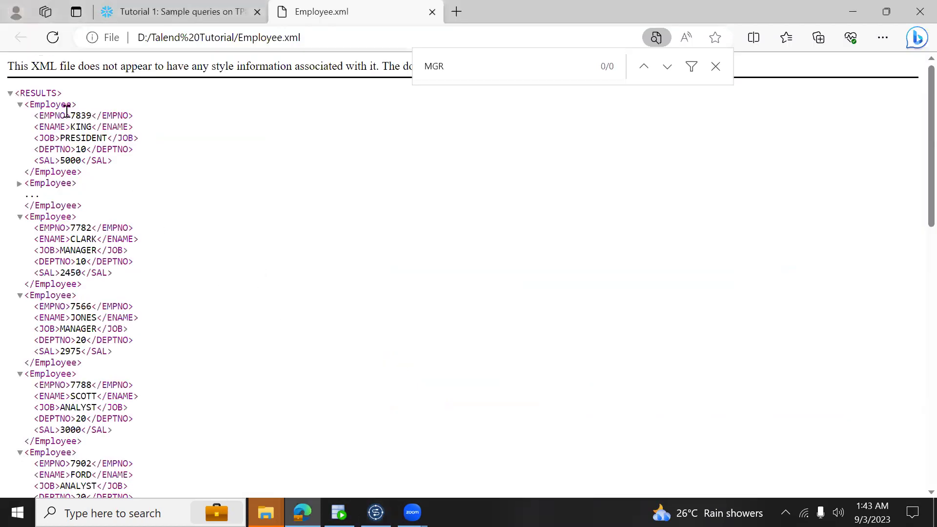
left_click_drag(38, 115, 69, 115)
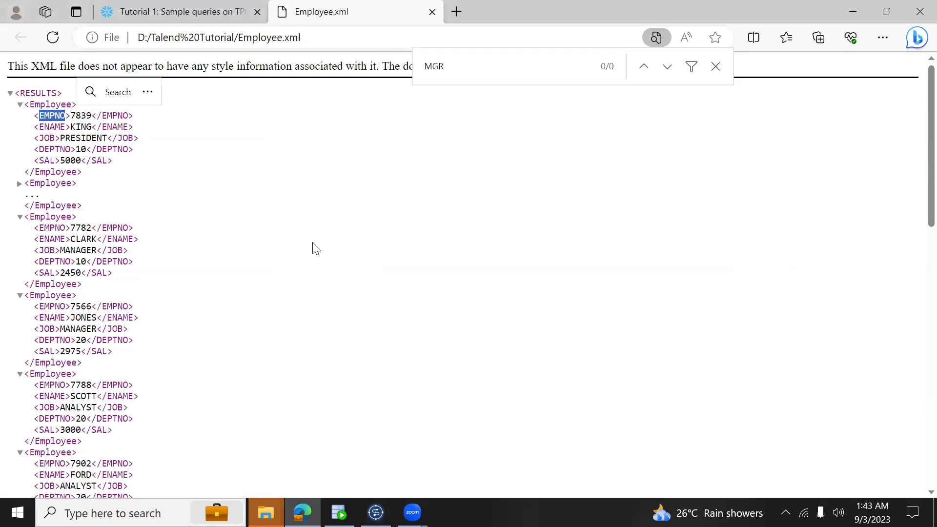
key("alt+Tab")
Map the ENAME and JOB columns with the quoted XPath queries "ENAME" and "JOB".
left_click(561, 392)
type("\"ENAME\"")
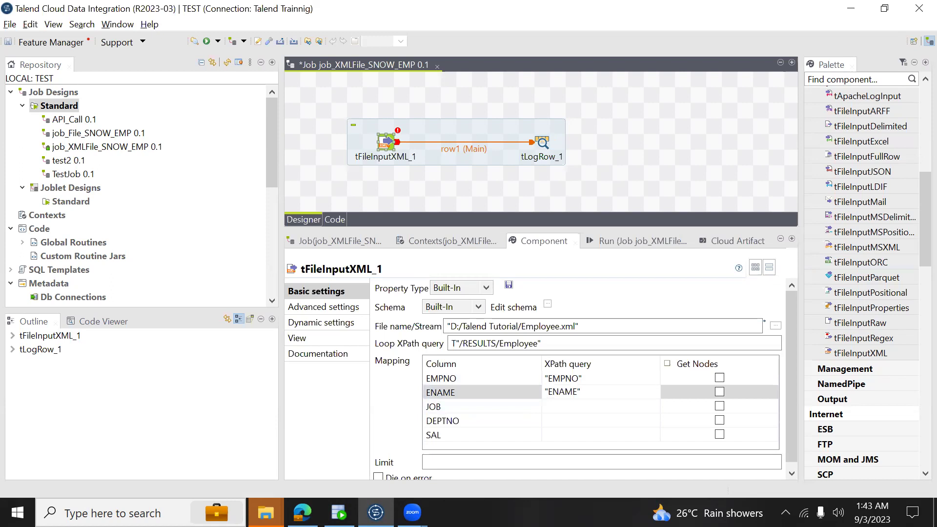
left_click(562, 405)
type("\"")
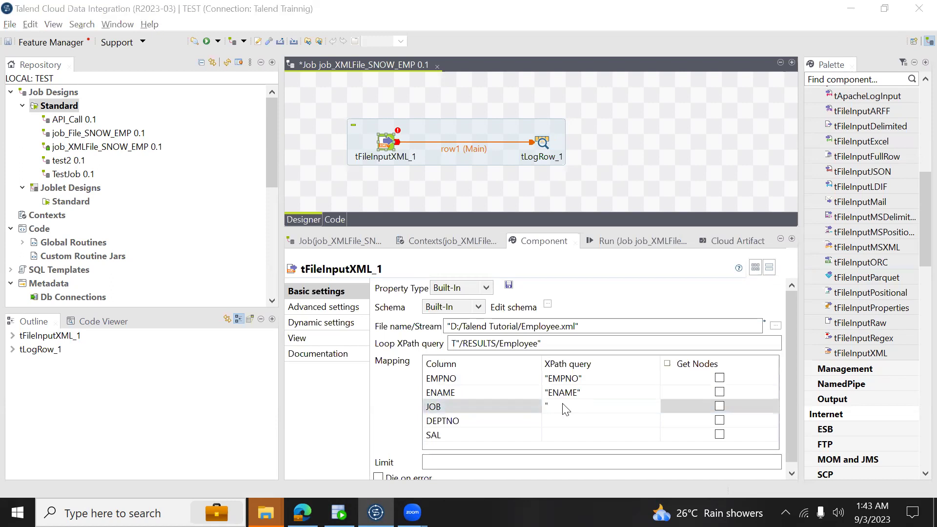
key("alt+Tab")
key("alt+Tab")
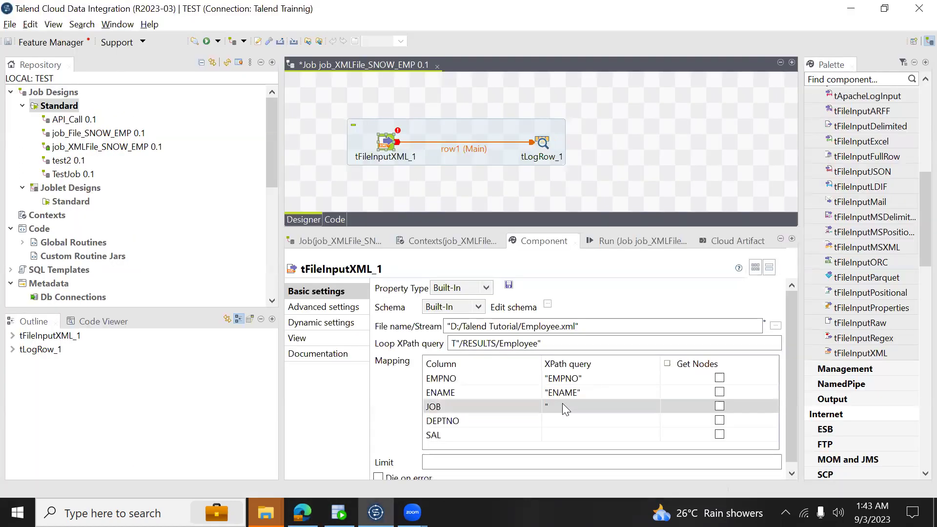
left_click(564, 404)
type("JOB")
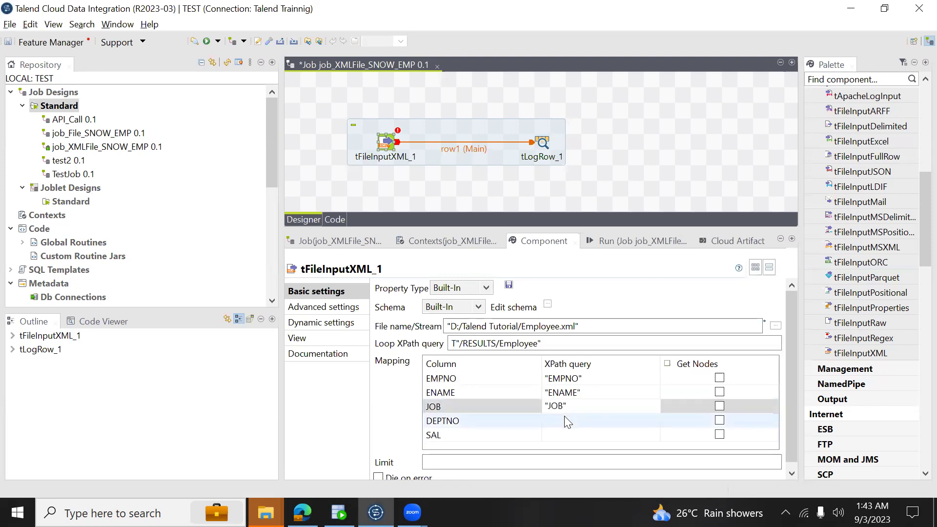
Map DEPTNO and SAL with the quoted XPath queries "DEPTNO" and "SAL", then save the job.
left_click(568, 420)
type("\"DEPTNO\"")
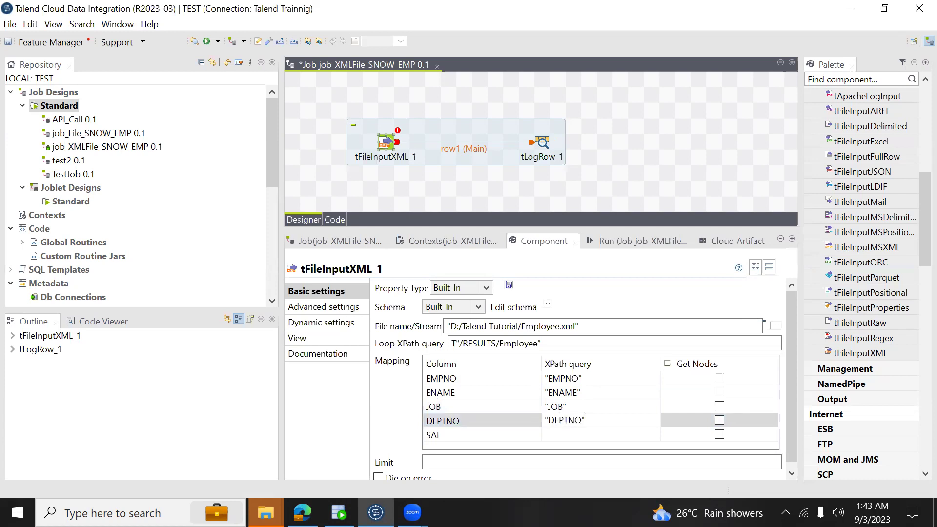
left_click(576, 433)
type("\"SAL\"")
key("ctrl+s")
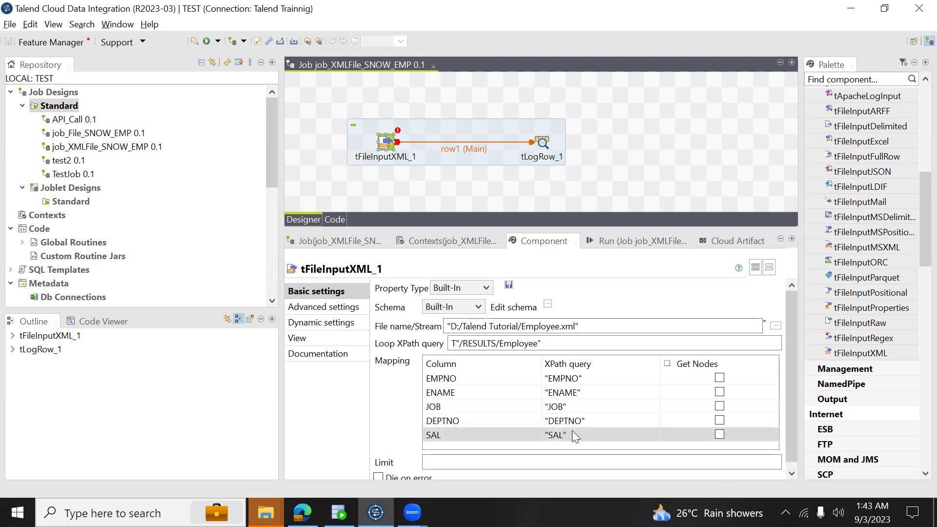
Run the job again, read the expanded error log and close the error dialog.
left_click(609, 246)
left_click(404, 302)
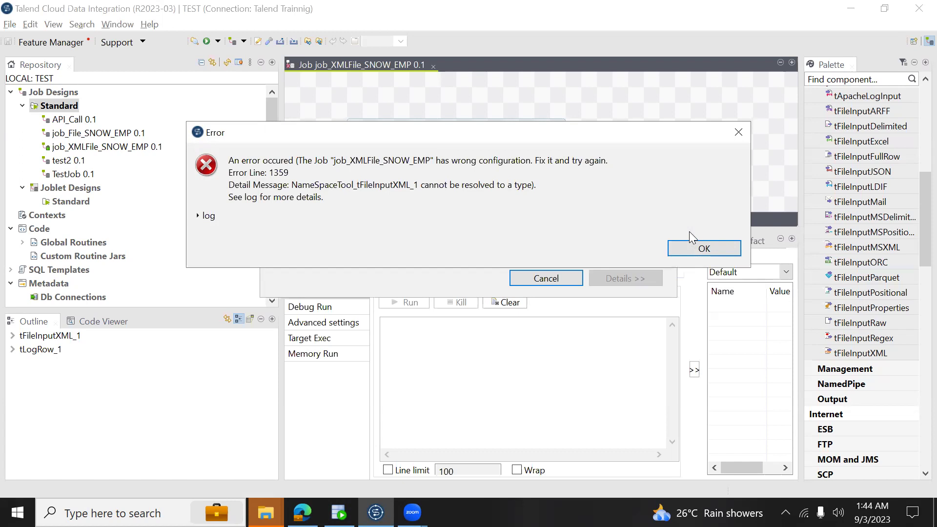
left_click(197, 217)
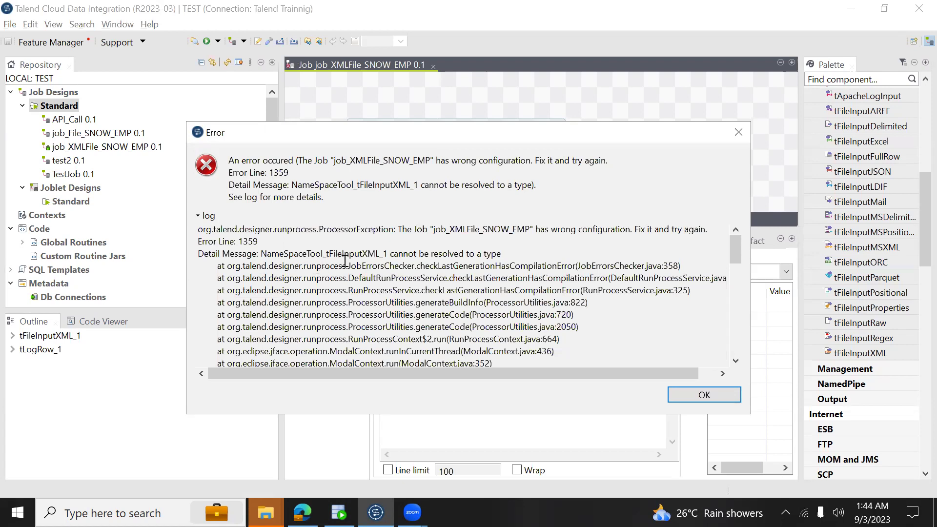
left_click(684, 397)
Remove the stray T from tFileInputXML_1's loop XPath query, leaving "/RESULTS/Employee", and save the job.
left_click(393, 150)
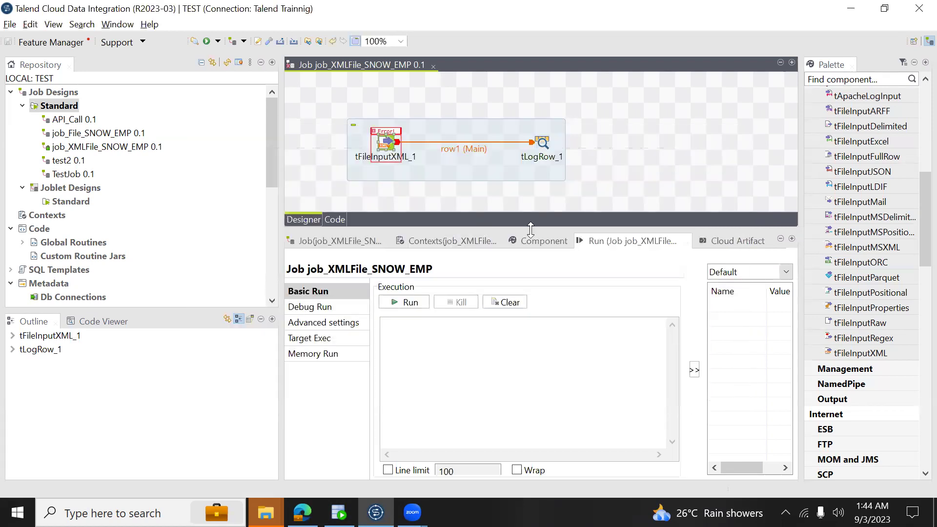
left_click(531, 242)
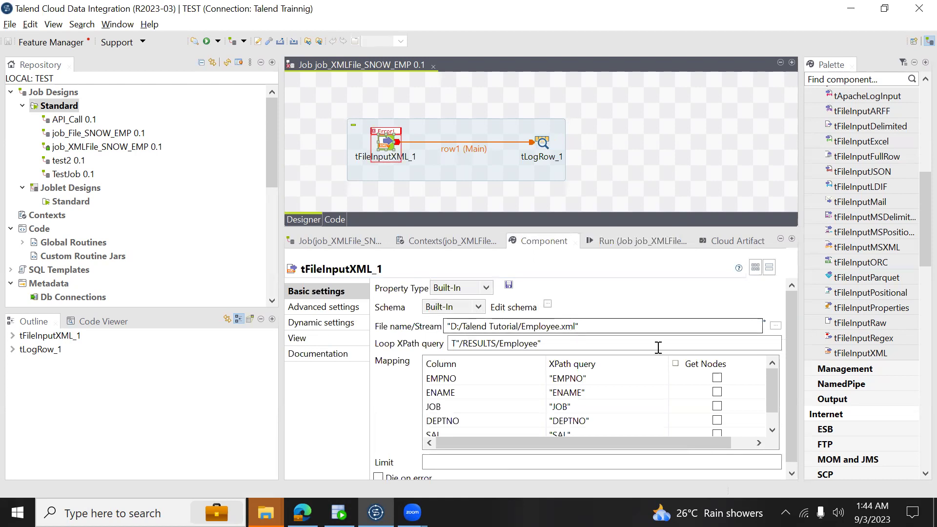
left_click(454, 343)
type("T")
key("BackSpace")
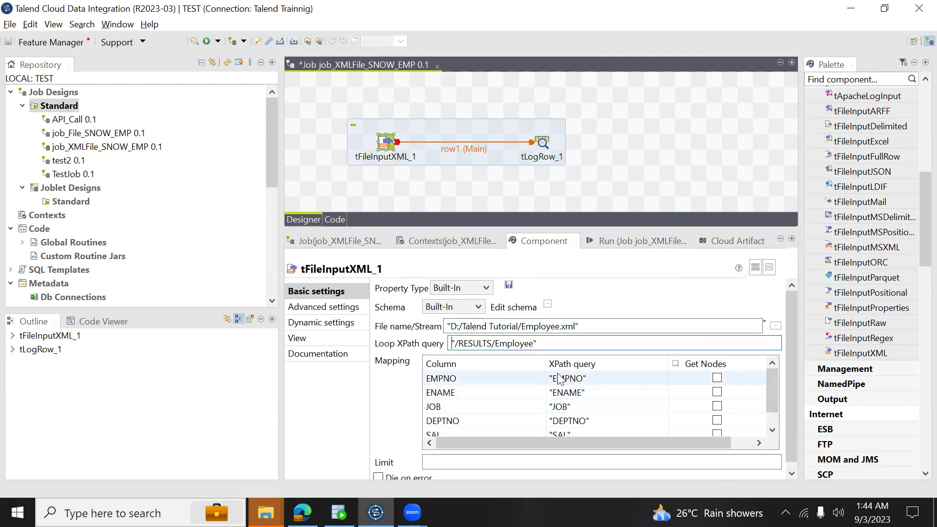
left_click(8, 42)
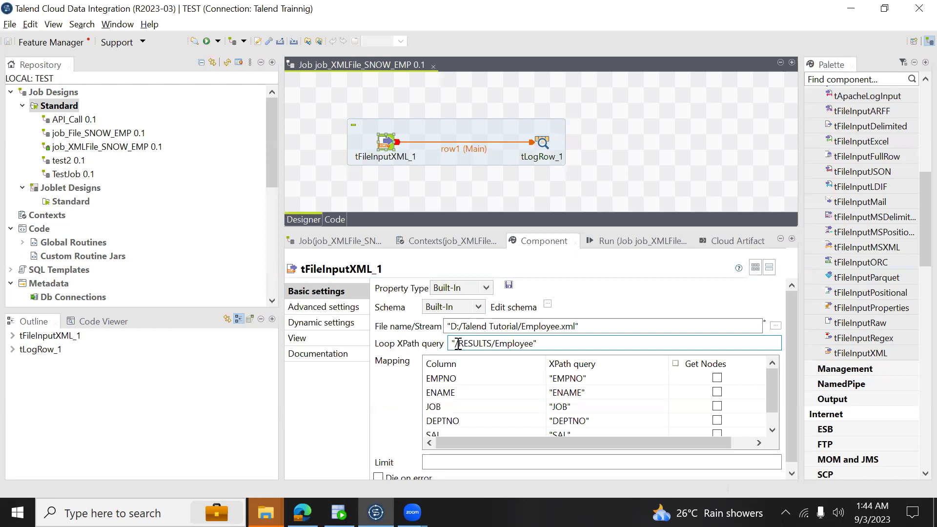
Run the job with the corrected query and review the employee rows printed in the console.
left_click(602, 242)
left_click(404, 302)
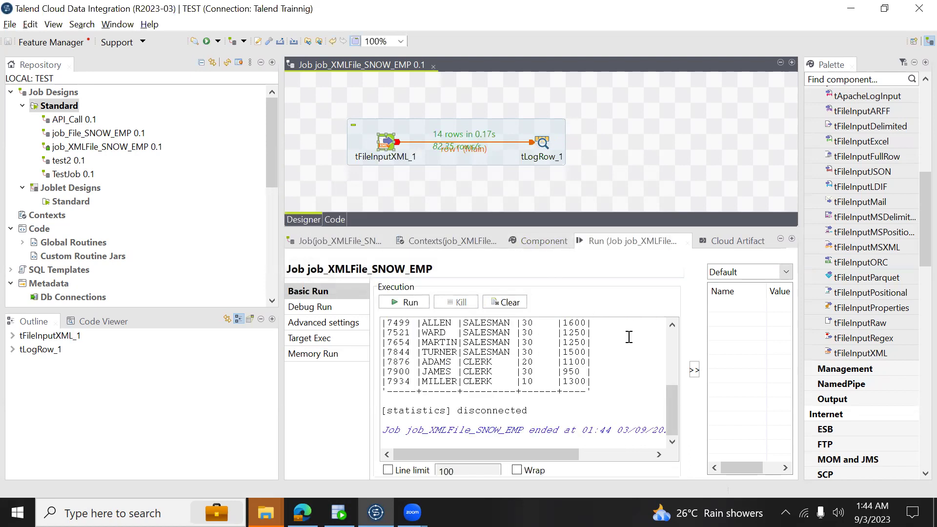
mouse_move(673, 393)
left_mouse_down()
mouse_move(676, 351)
mouse_move(676, 388)
left_mouse_up()
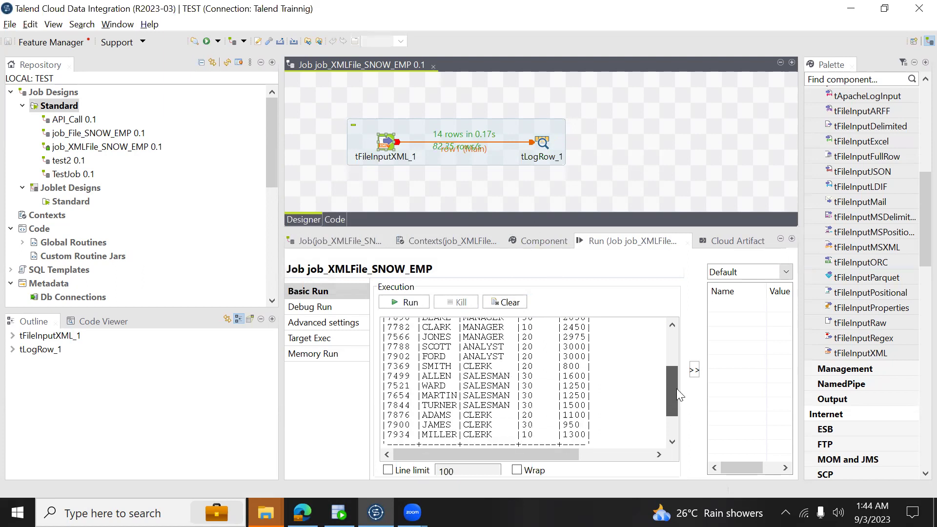
Change tFileInputXML_1's loop XPath query to "/RESULTS/Employee1" and save the job.
left_click(534, 242)
left_click(450, 343)
type("T\"/RESULTS/Employee")
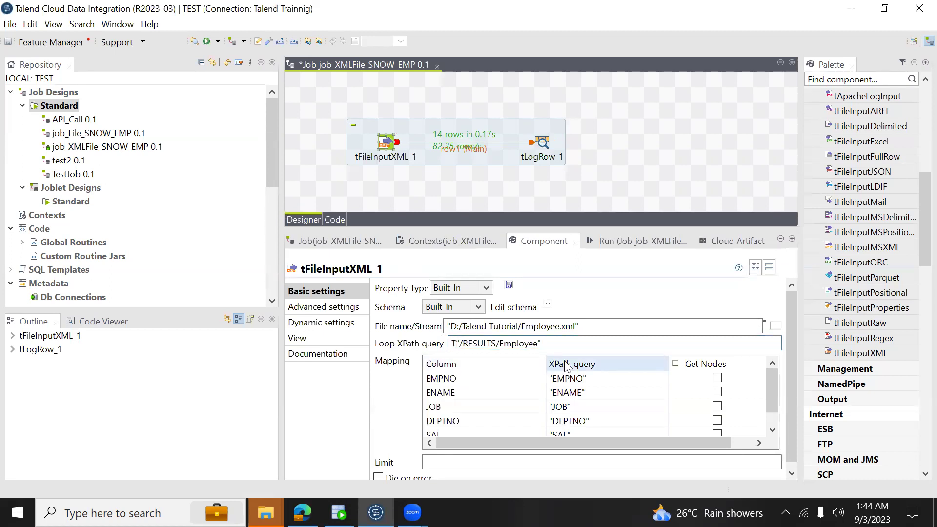
key("BackSpace")
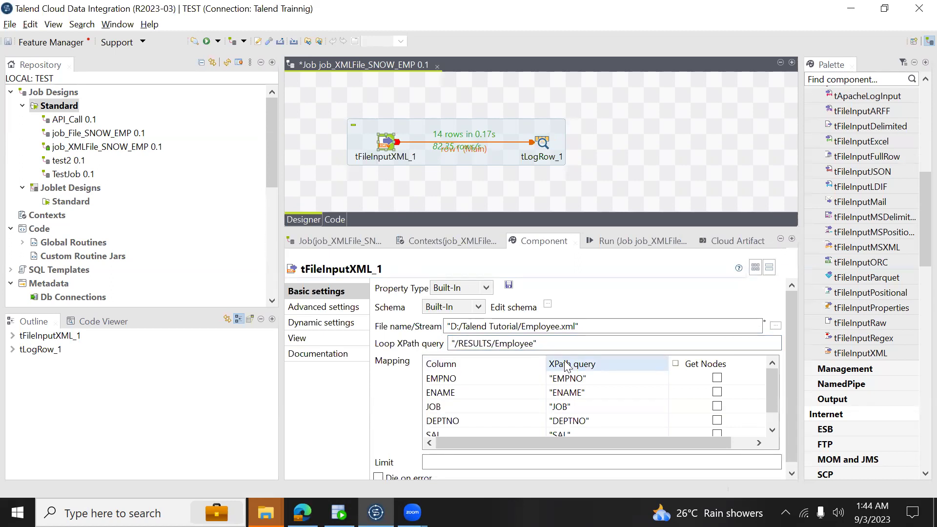
key("shift+Right")
key("shift+Right")
key("shift+Right")
key("End")
type("1")
key("ctrl+s")
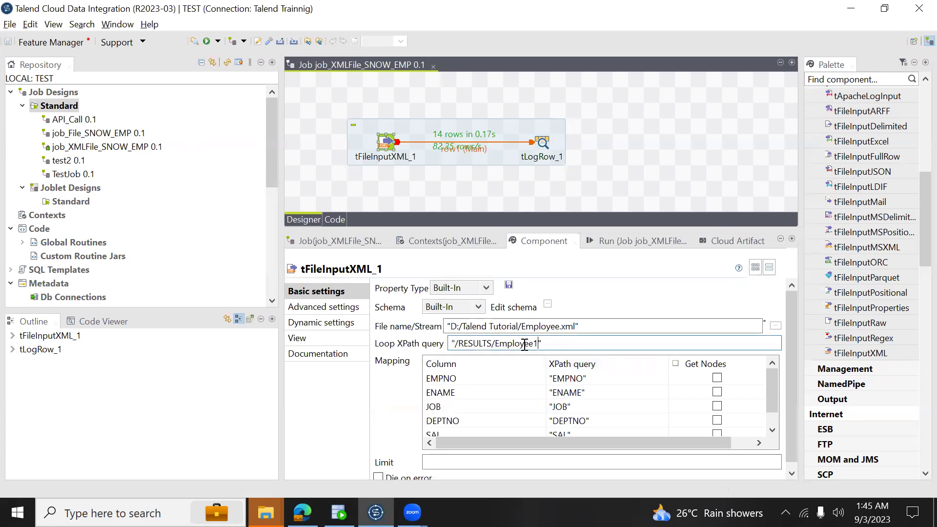
Check the Employee tag in Employee.xml, return to the Talend job and run it with the "/RESULTS/Employee1" loop query.
key("alt+Tab")
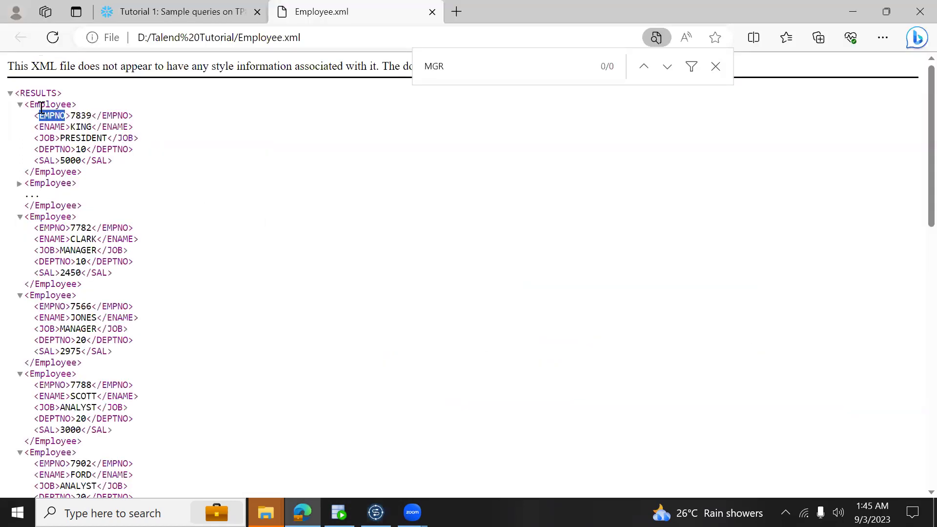
left_click_drag(31, 105, 70, 101)
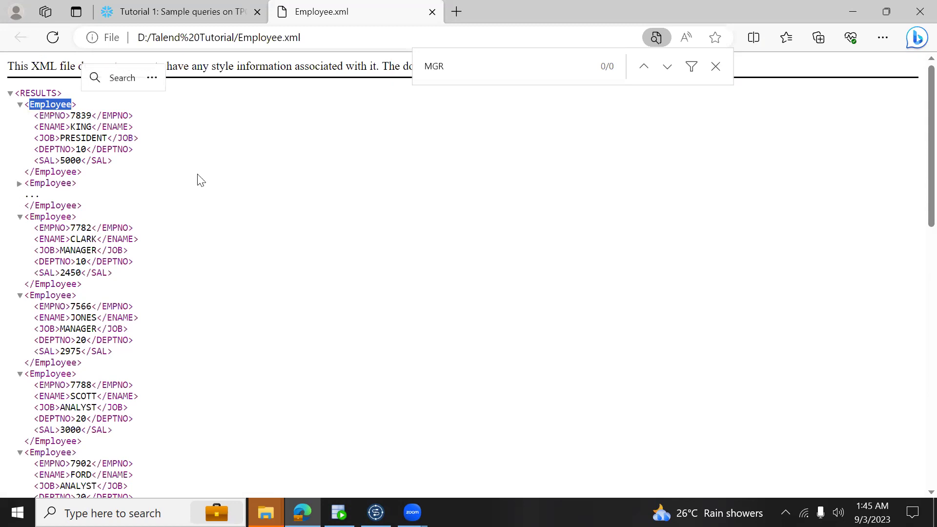
key("alt+Tab")
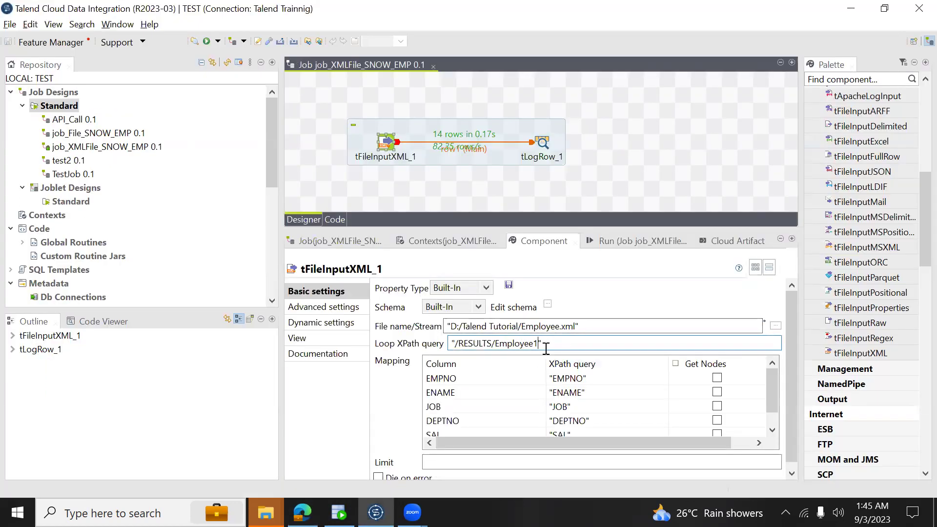
left_click(608, 240)
left_click(412, 303)
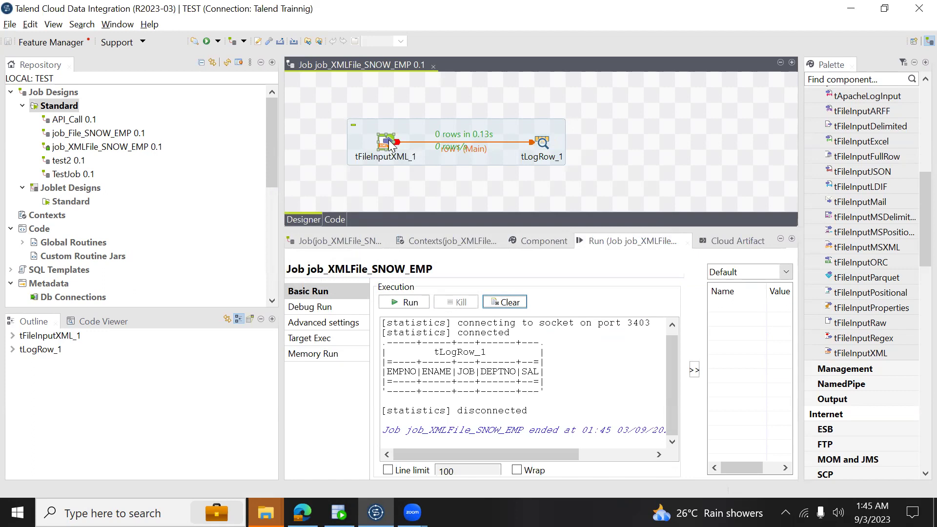
Change tFileInputXML_1's loop XPath query to "/RESULTS/EMPLOYEE" with the element name in capitals.
left_click(530, 237)
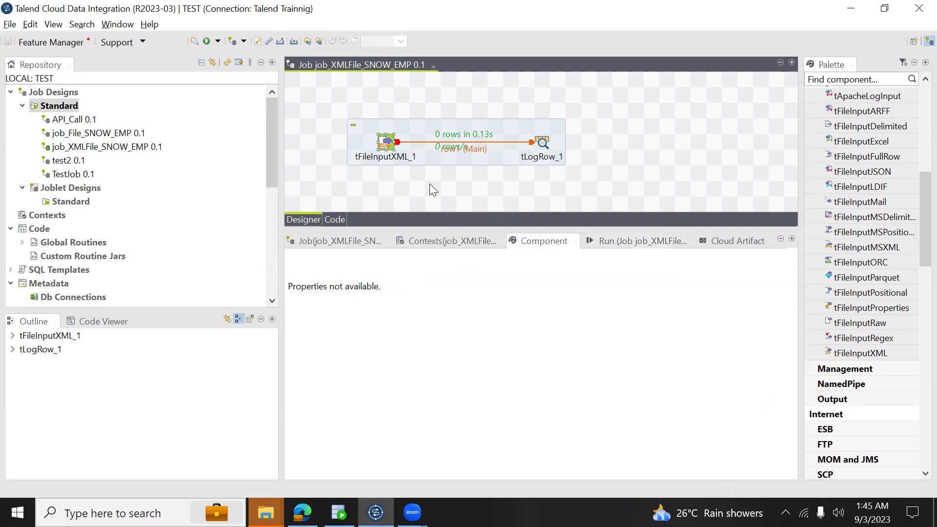
left_click(389, 145)
left_click(553, 344)
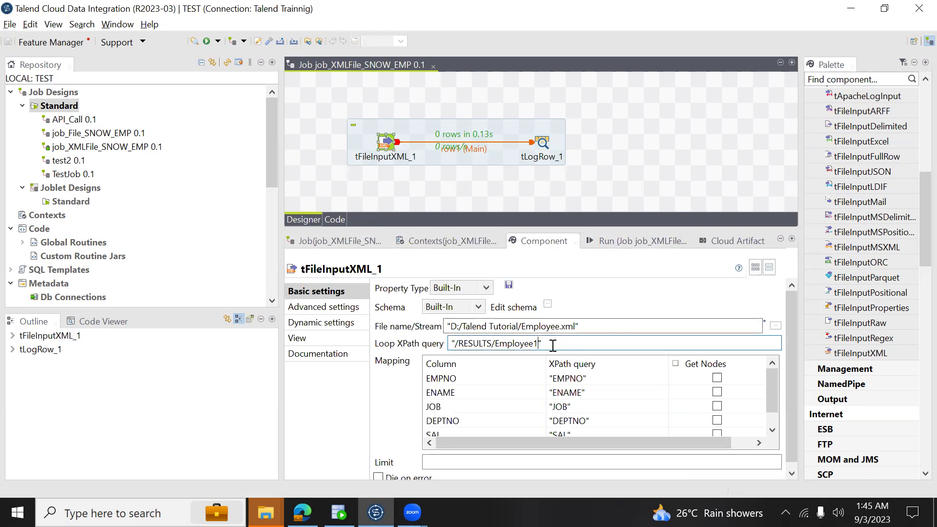
key("alt+Tab")
key("alt+Tab")
key("shift+Left")
key("shift+Left")
key("shift+Left")
key("shift+Left")
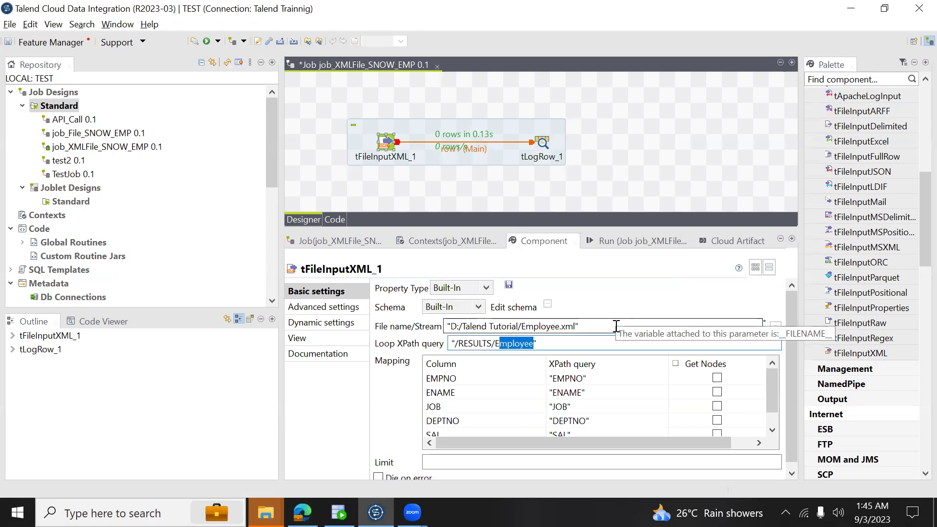
type("MPLO")
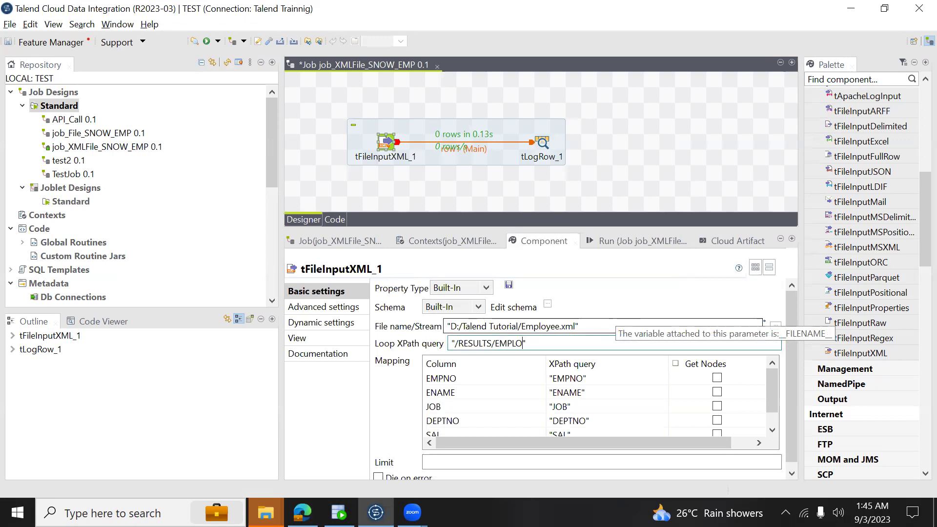
type("YEE")
Run the job with the uppercase loop query and compare the element name's case with the Employee tag in Employee.xml.
key("alt+Tab")
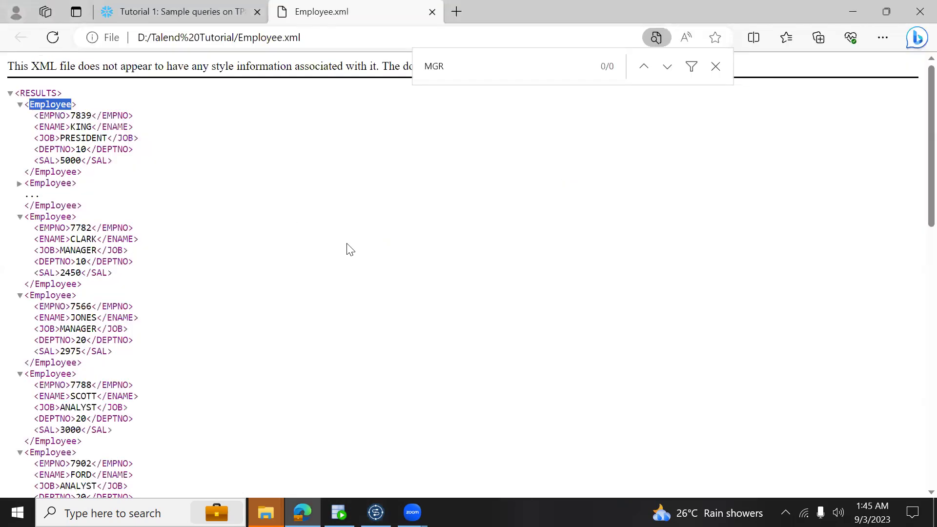
key("alt+Tab")
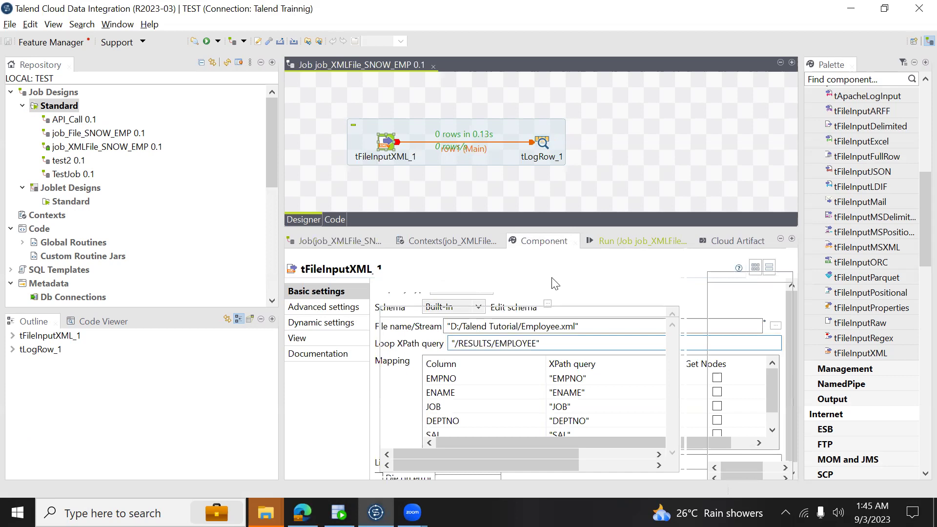
left_click(405, 303)
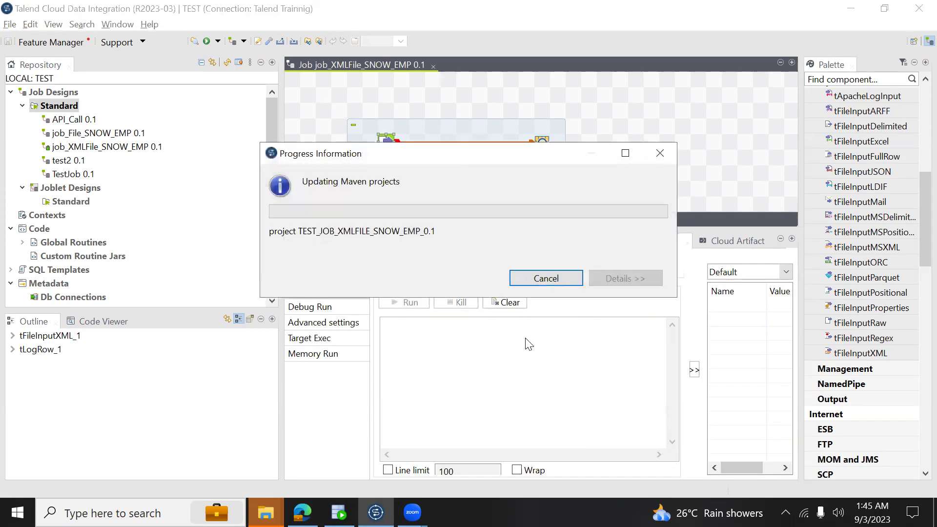
key("alt+Tab")
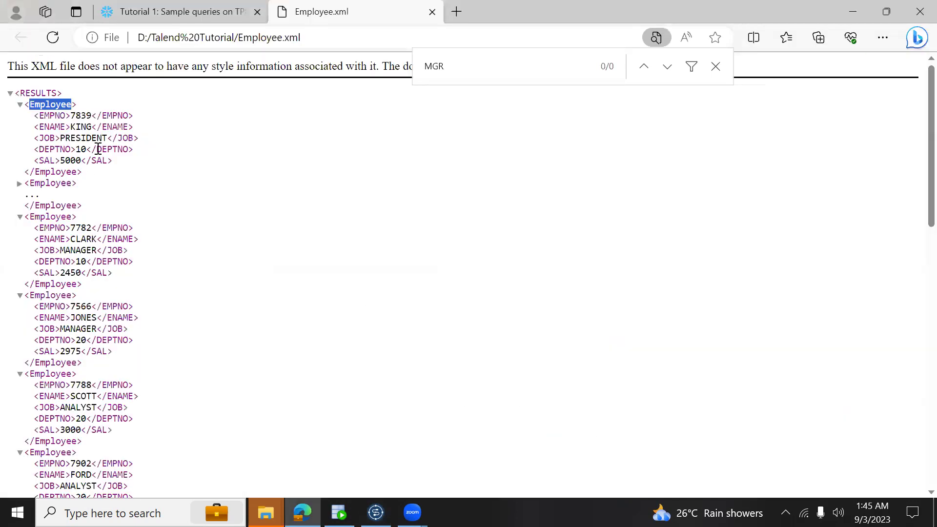
left_click(35, 109)
left_click_drag(31, 104, 71, 101)
key("alt+Tab")
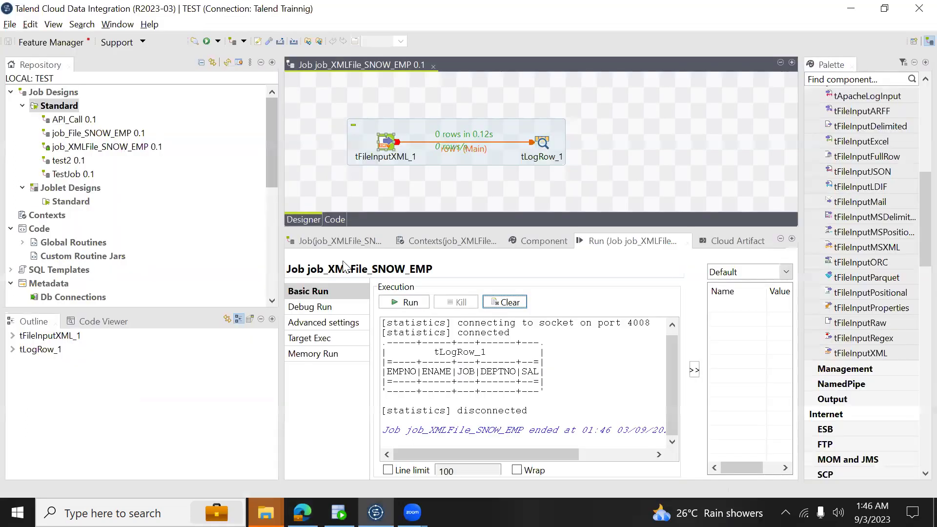
Set tFileInputXML_1's loop XPath query back to "/RESULTS/Employee" and save the job.
left_click(530, 241)
left_click(394, 141)
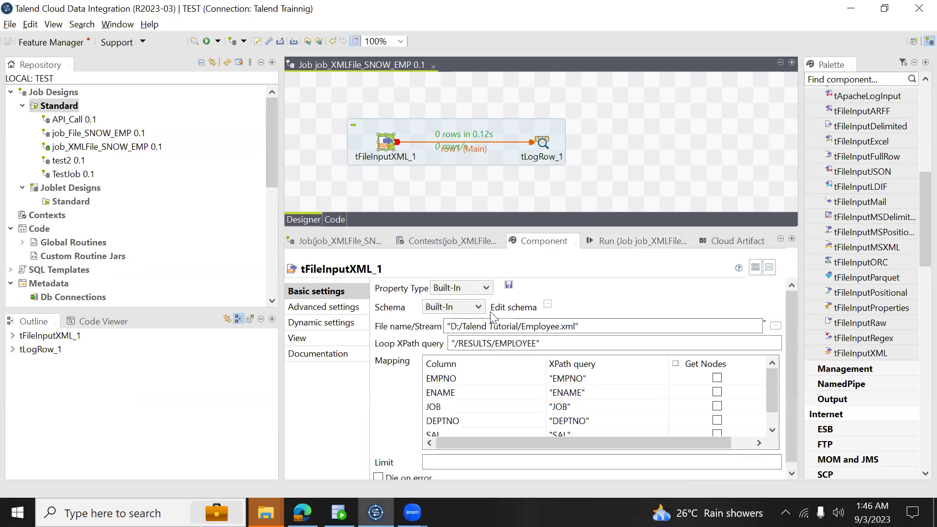
left_click(549, 345)
key("Left")
key("BackSpace")
key("BackSpace")
key("BackSpace")
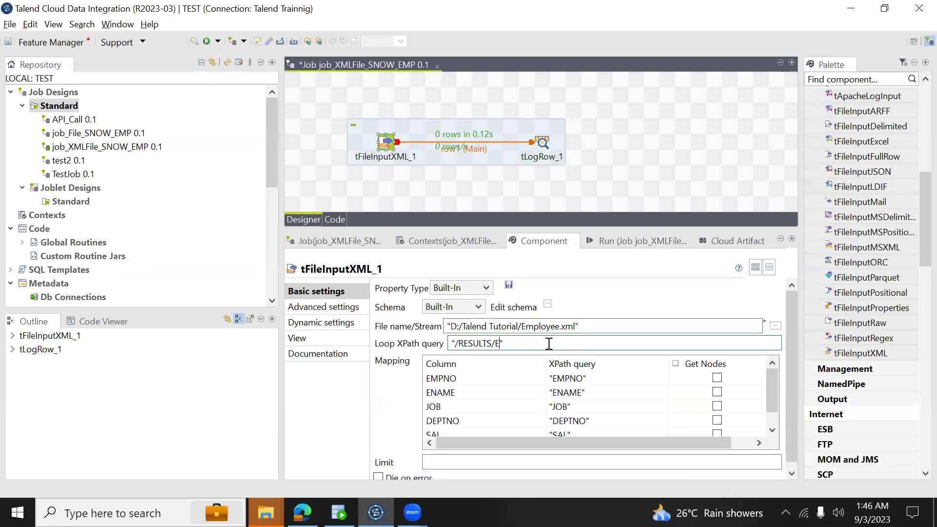
type("mployee")
key("ctrl+s")
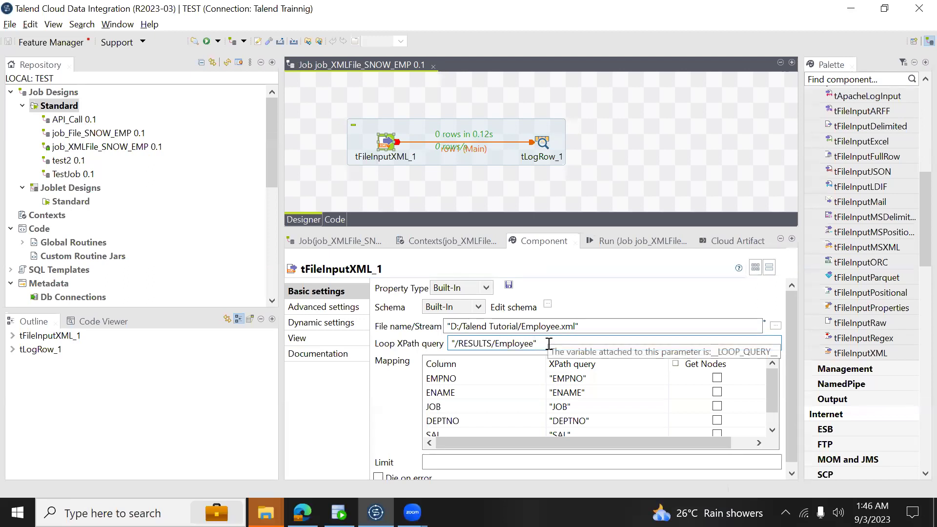
Check the EMPNO tag in Employee.xml, and set the EMPNO column's XPath query in tFileInputXML_1's mapping to lowercase "empno".
left_click(592, 379)
key("alt+Tab")
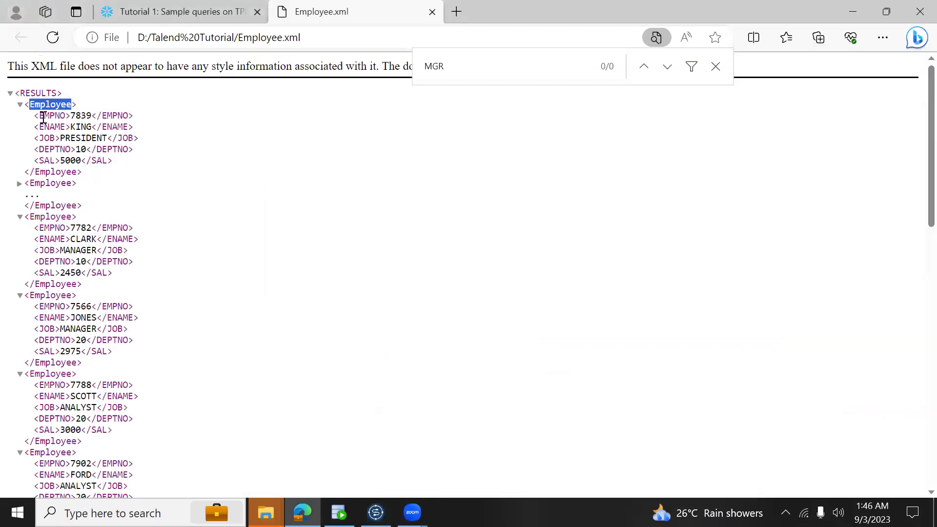
left_click_drag(39, 116, 65, 116)
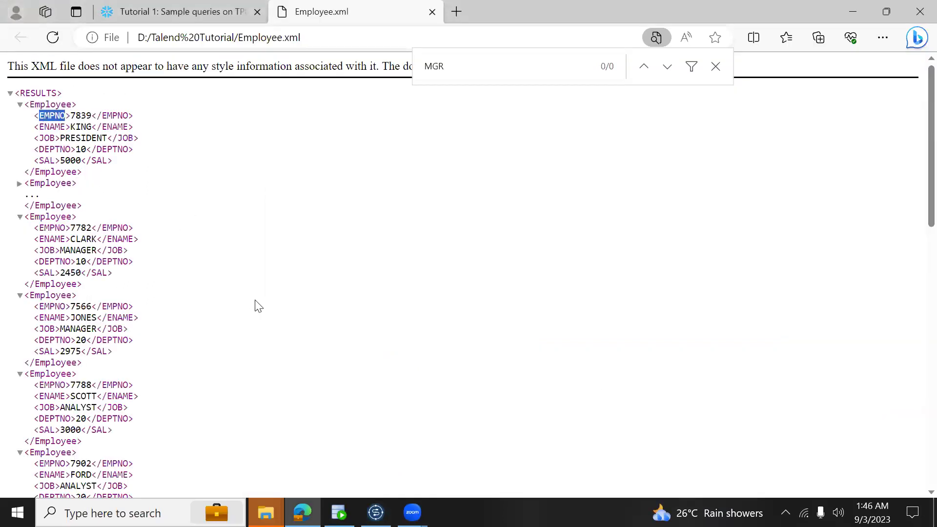
key("alt+Tab")
left_click(591, 376)
left_click(603, 378)
key("BackSpace")
key("BackSpace")
key("BackSpace")
type("empno\"")
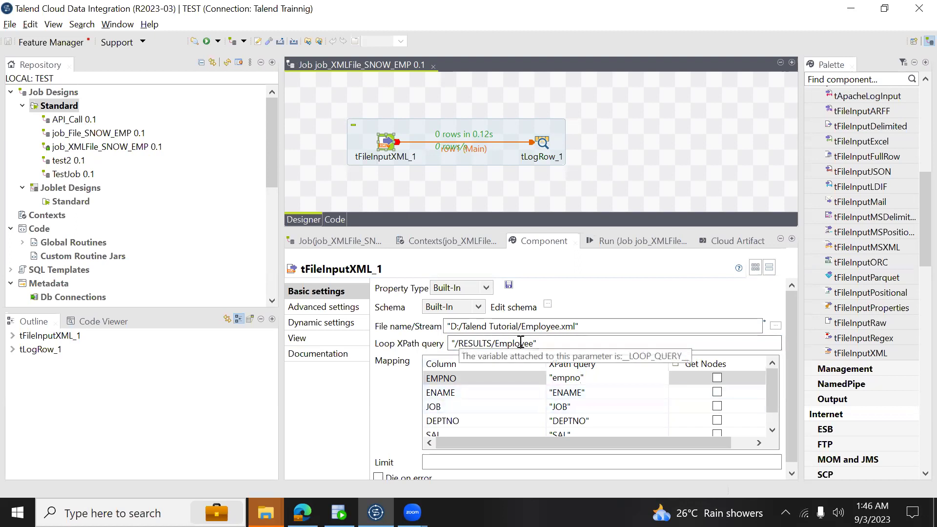
left_click(539, 343)
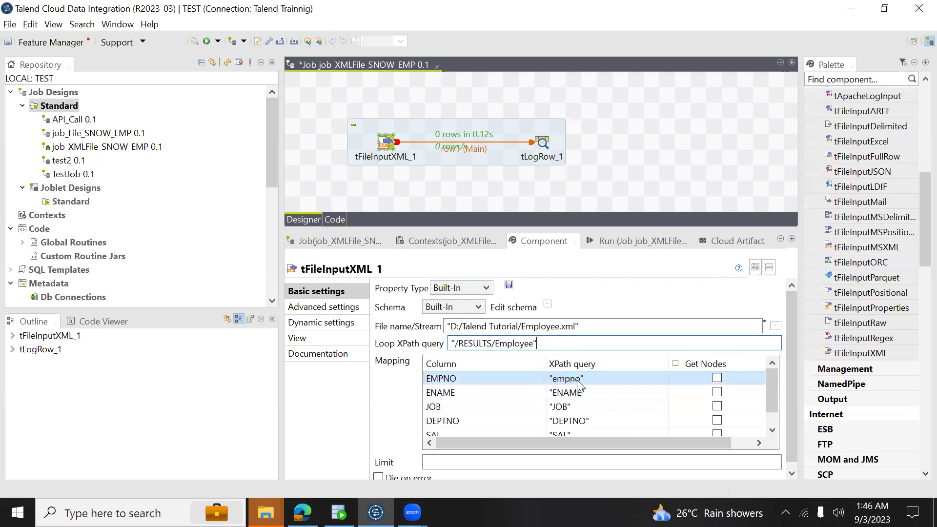
Compare the "empno" mapping with the XML tag, run the job and review the EMPNO values in the console output.
left_click(445, 381)
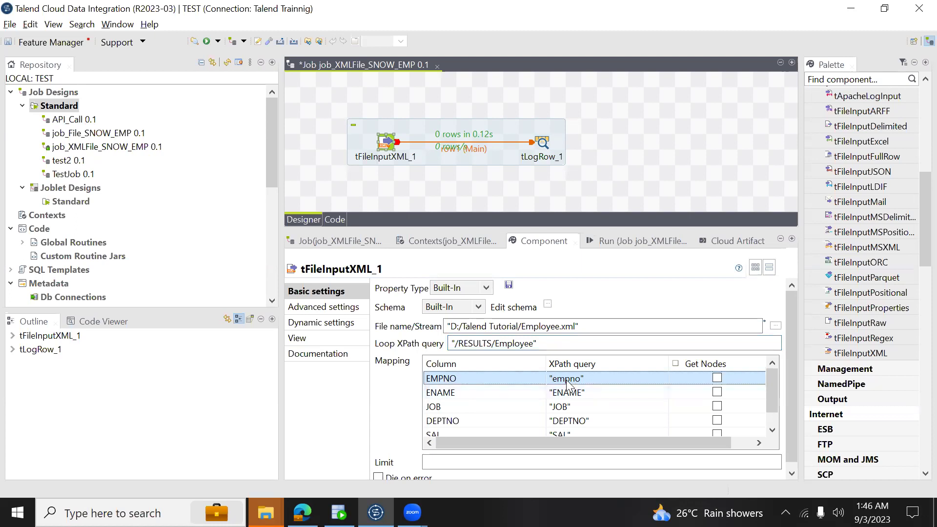
key("alt+Tab")
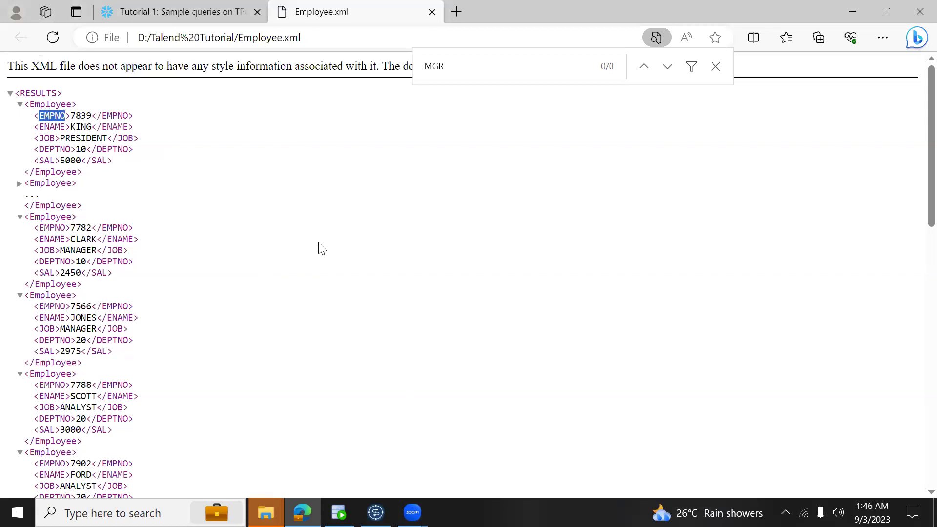
key("alt+Tab")
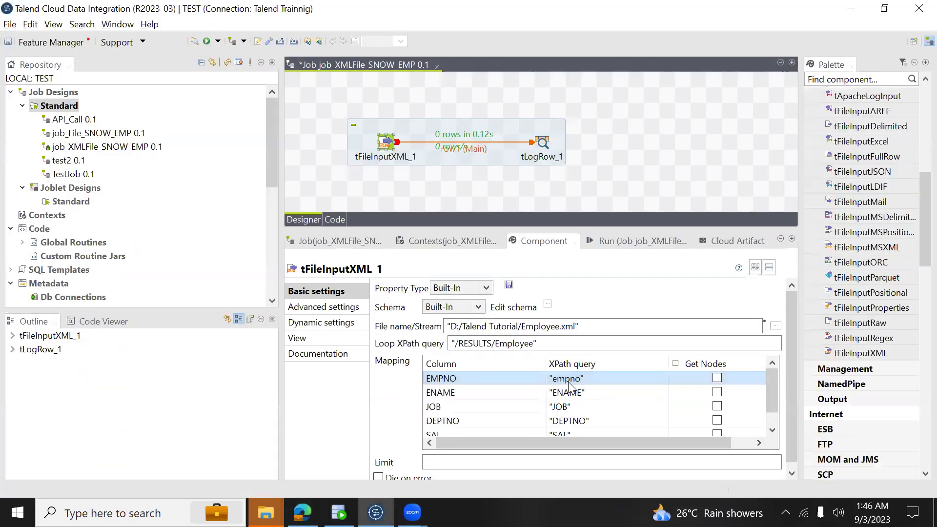
key("alt+Tab")
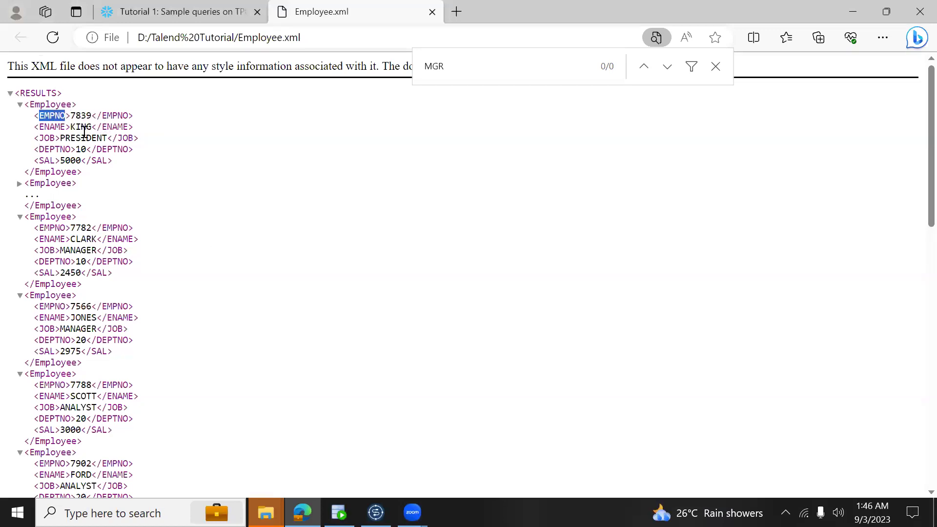
key("alt+Tab")
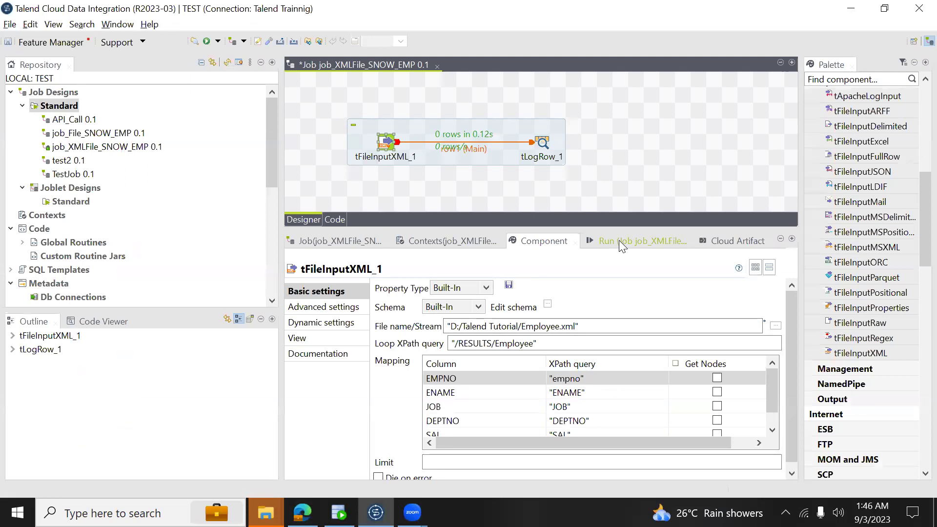
left_click(407, 302)
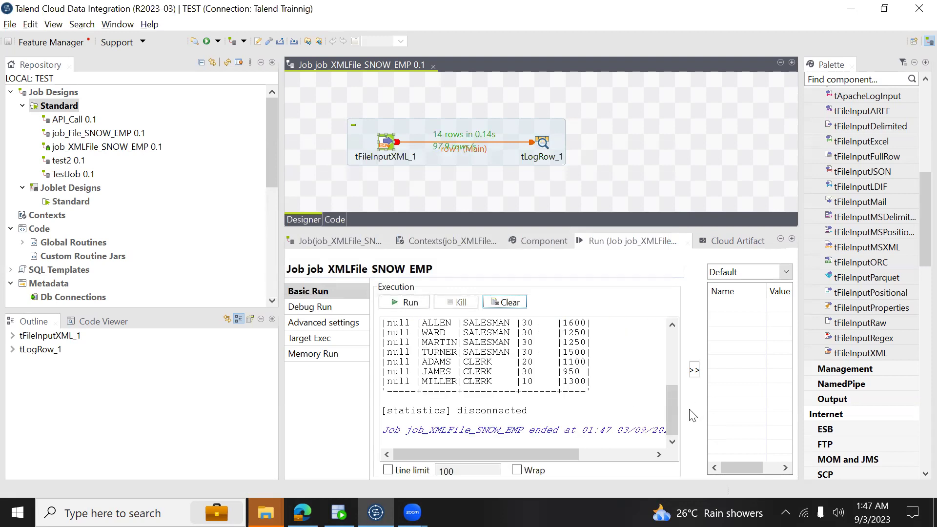
scroll(666, 370, "up", 5)
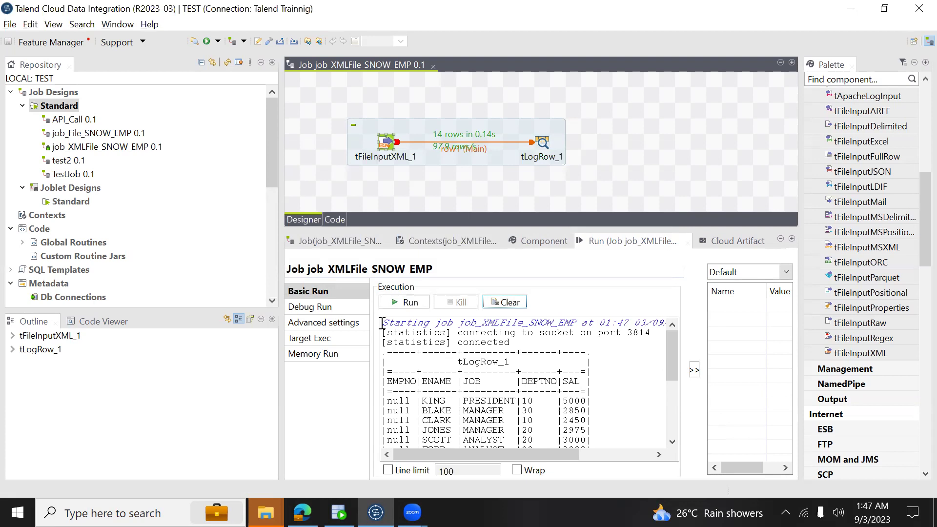
Set the EMPNO column's XPath query in tFileInputXML_1's mapping to "JOB".
left_click(385, 145)
left_click(528, 240)
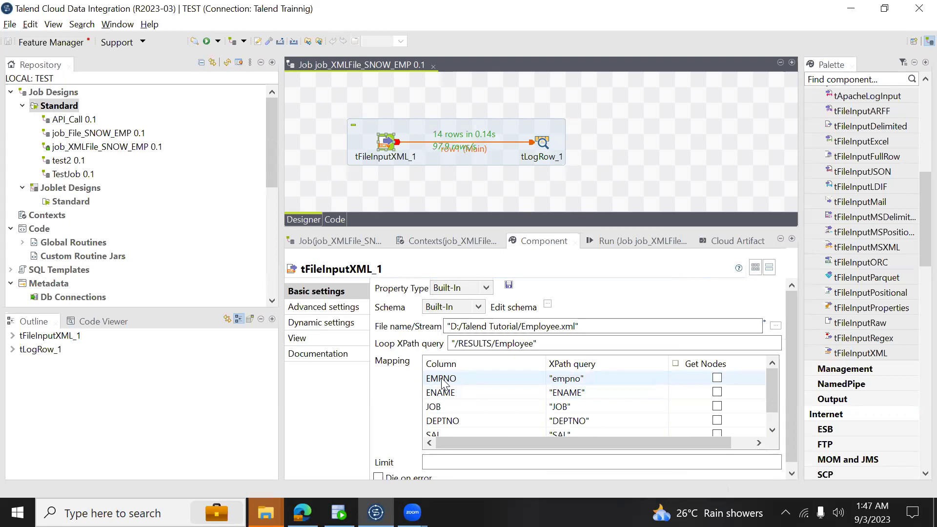
left_click(580, 380)
left_click(580, 379)
key("BackSpace")
key("BackSpace")
key("BackSpace")
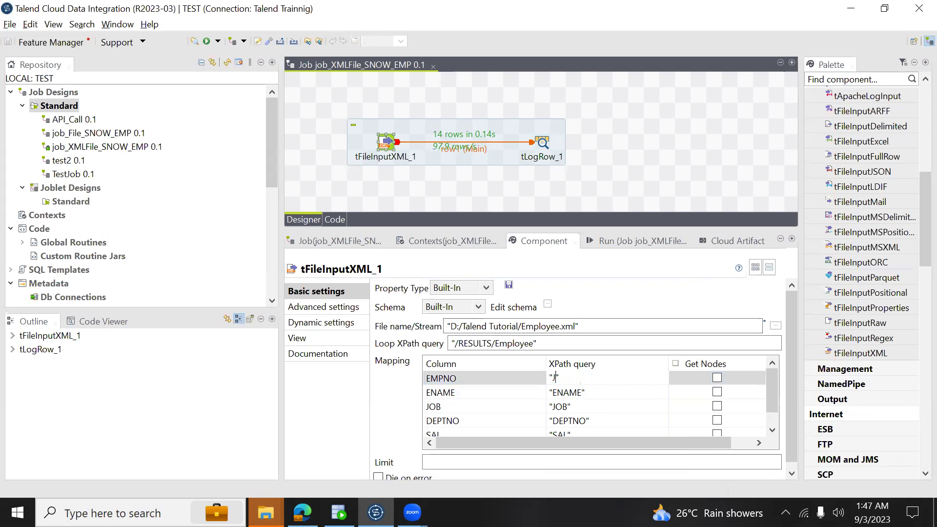
left_click(429, 383)
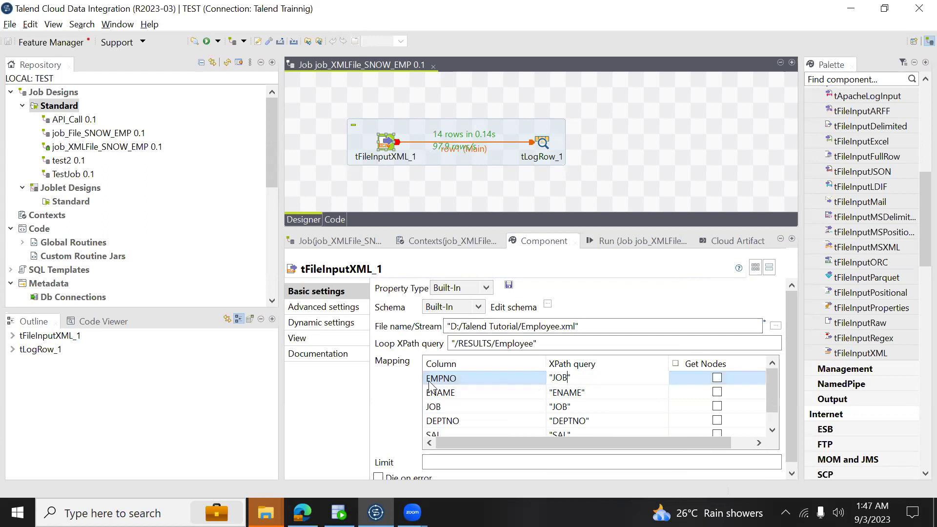
left_click(573, 380)
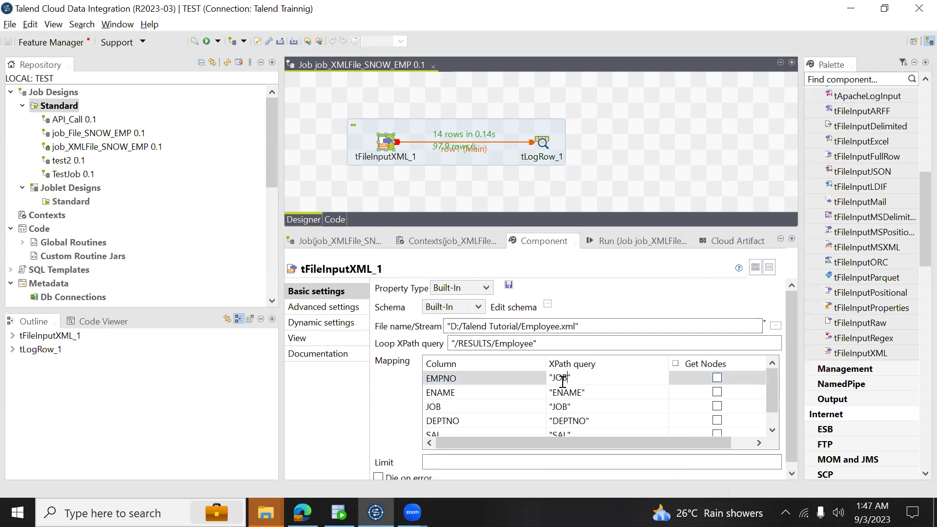
Set the EMPNO column's type to String in tFileInputXML_1's schema and propagate the changes.
key("alt+Tab")
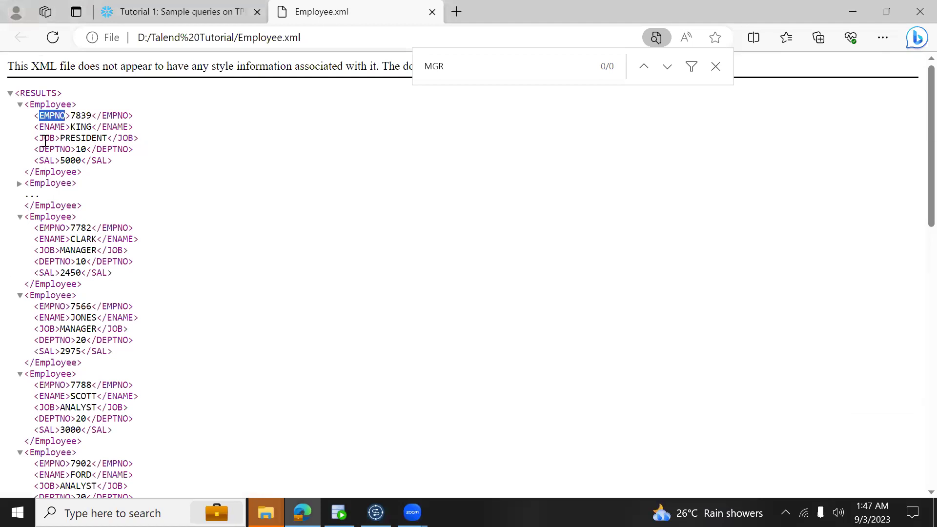
key("alt+Tab")
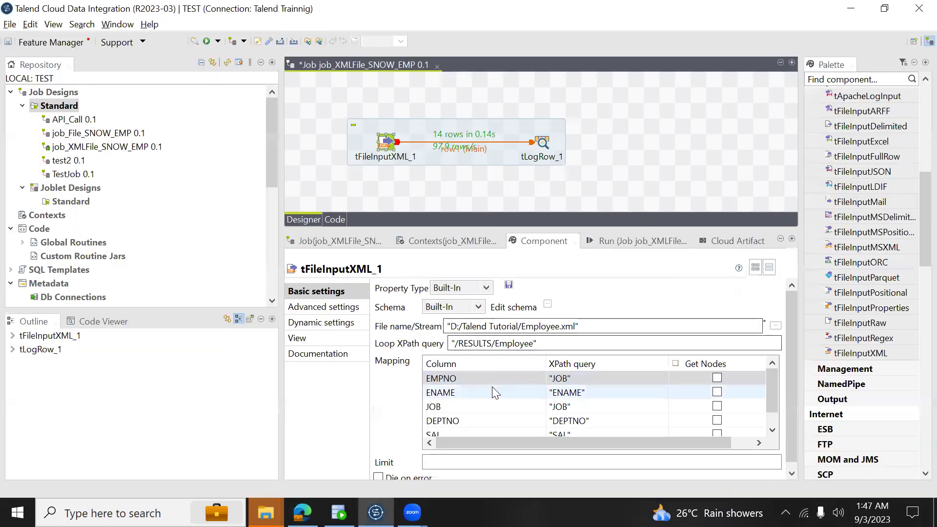
left_click(468, 380)
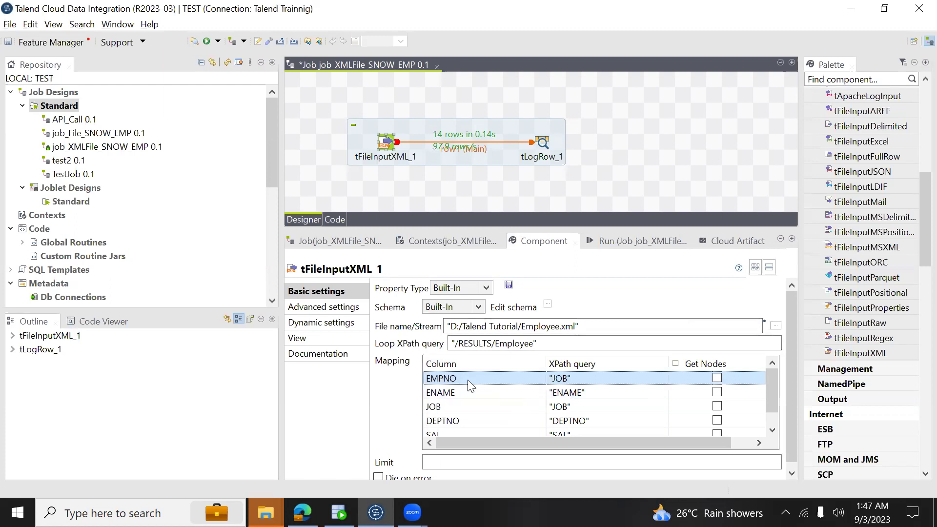
left_click(548, 304)
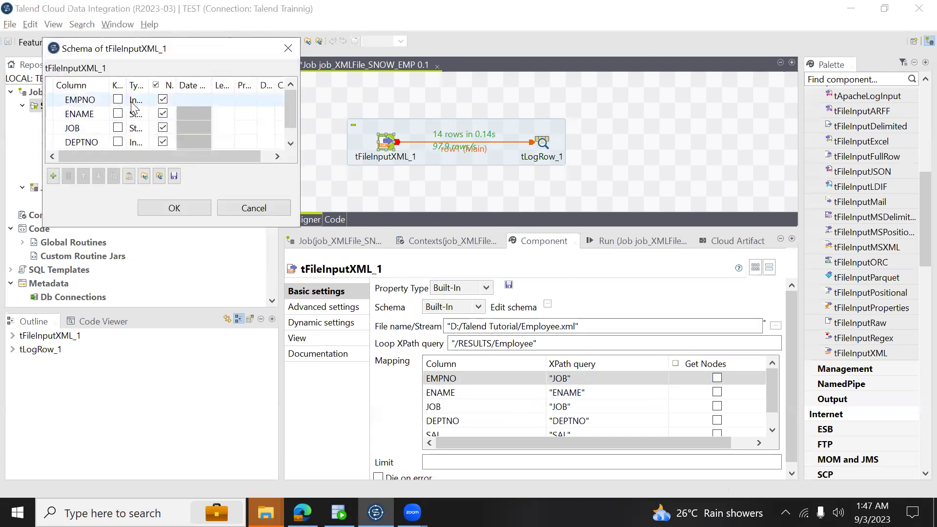
left_click(166, 100)
left_click(174, 99)
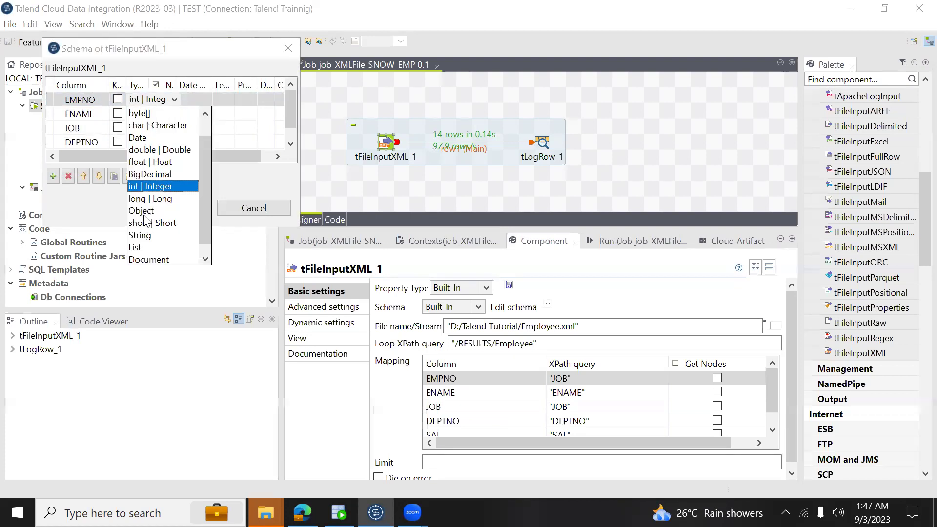
left_click(146, 235)
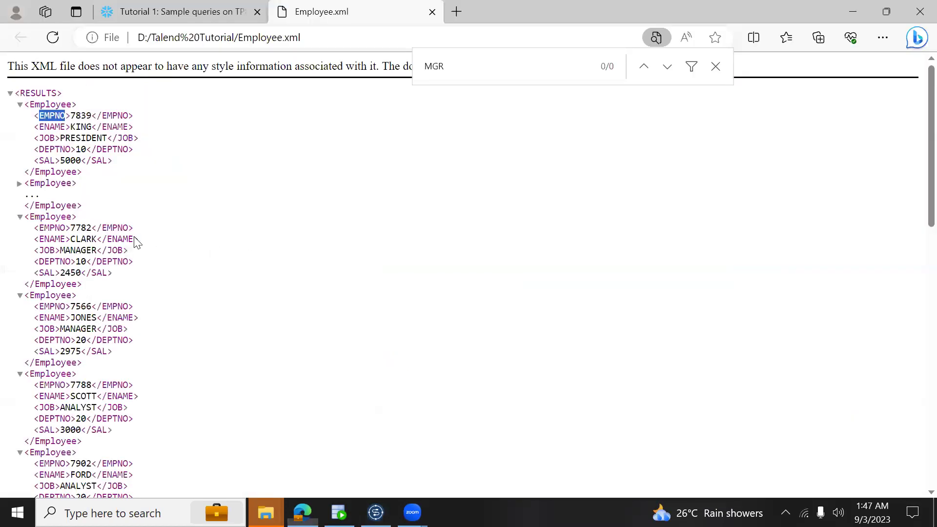
key("alt+Tab")
left_click(80, 101)
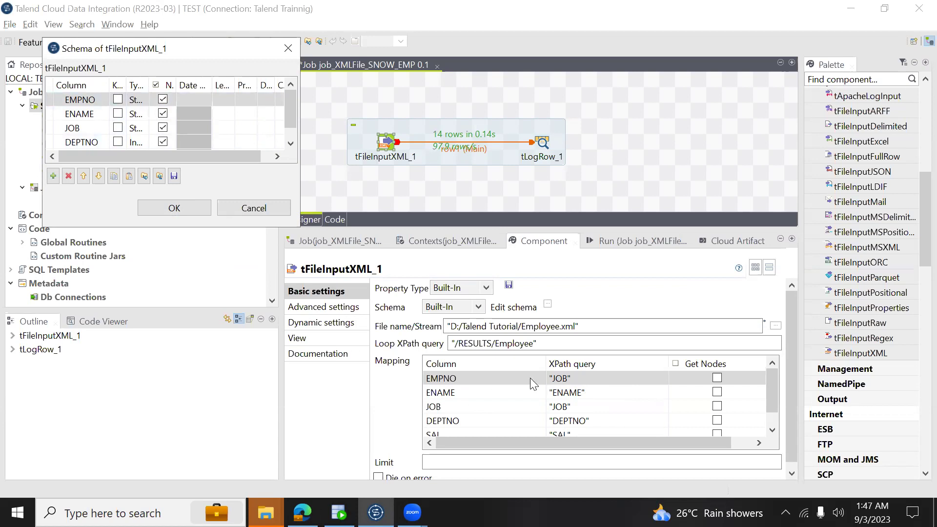
left_click(199, 215)
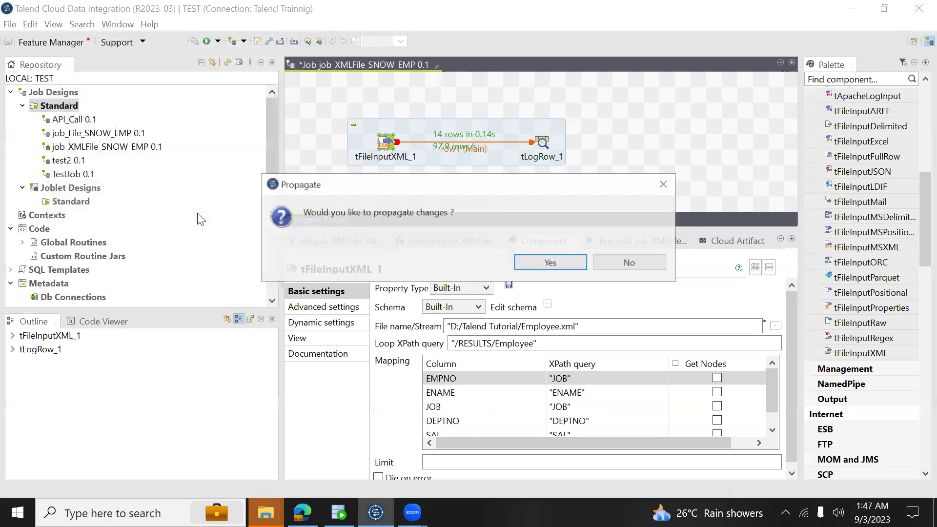
left_click(550, 260)
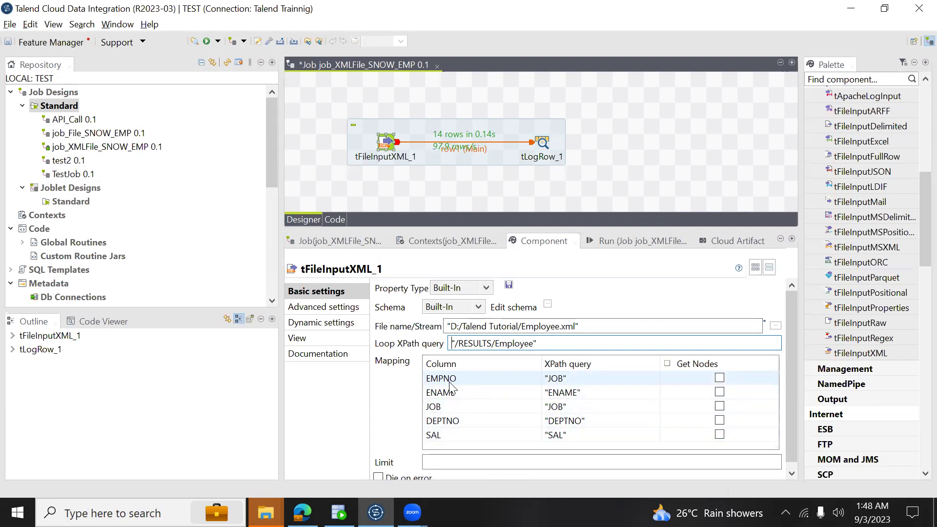
Compare the EMPNO column's "JOB" XPath query with the tags in Employee.xml and the previous console output.
key("alt+Tab")
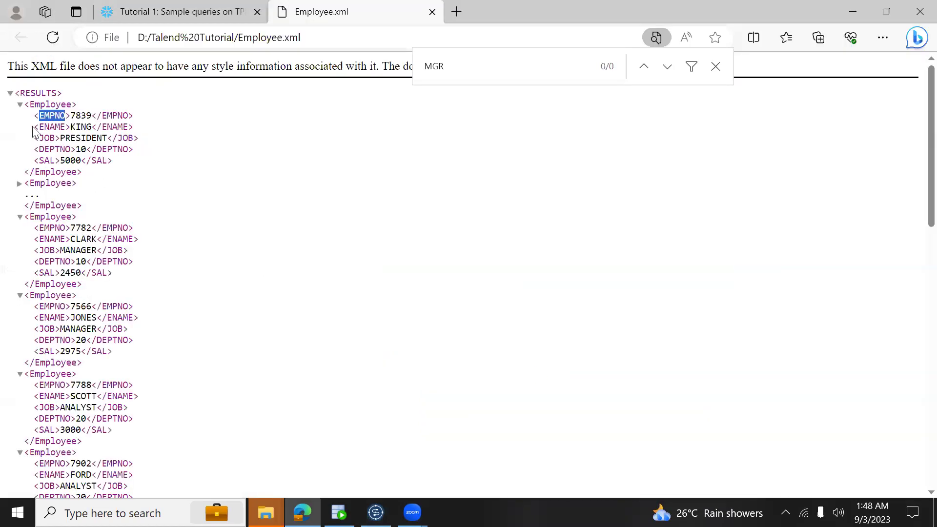
key("alt+Tab")
left_click(566, 378)
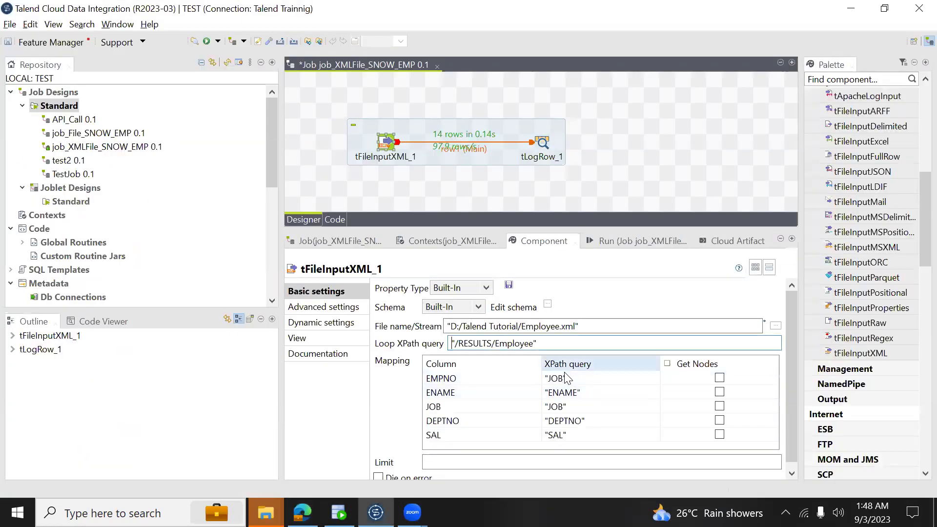
left_click(609, 241)
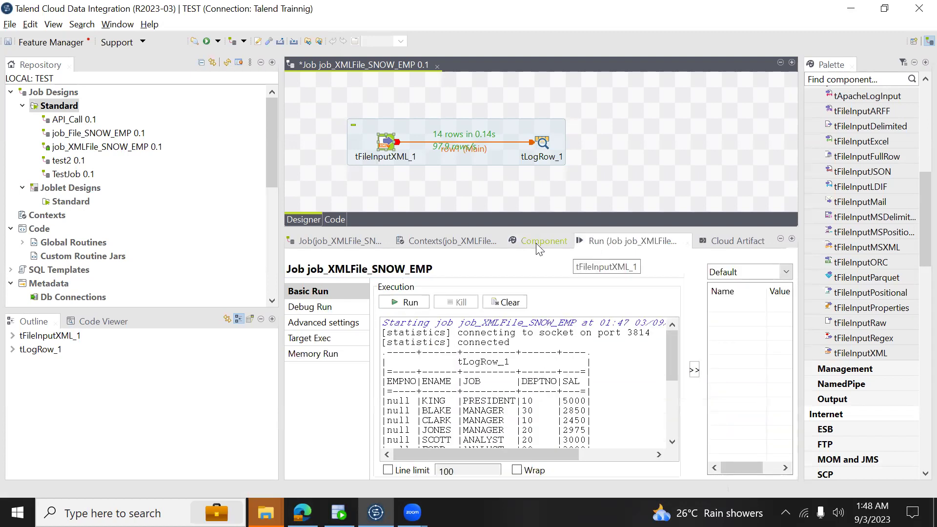
left_click(543, 240)
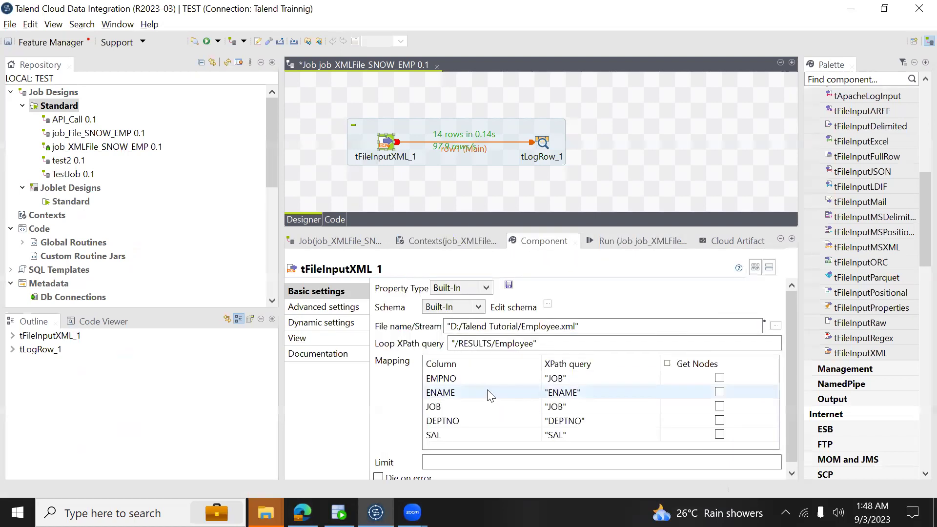
left_click(450, 381)
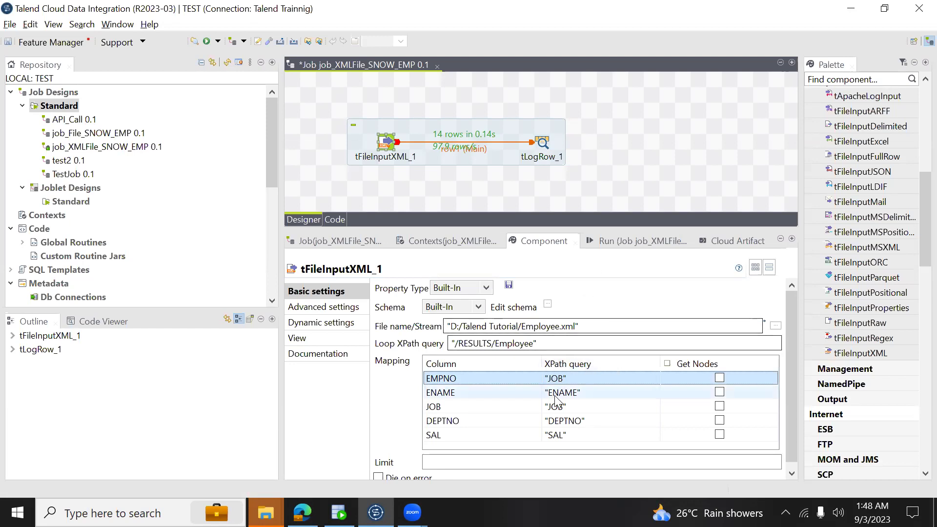
Run job_XMLFile_SNOW_EMP and review the EMPNO column's values in the tLogRow_1 console output.
left_click(590, 239)
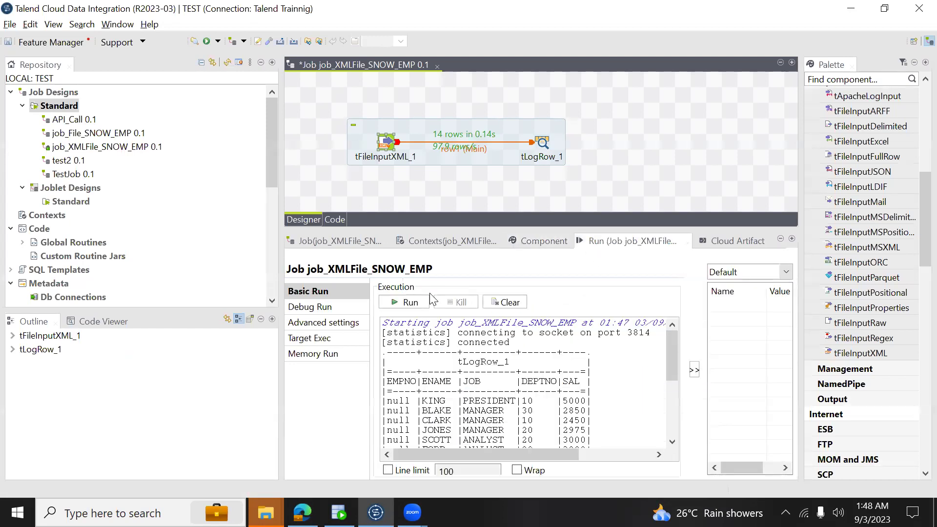
left_click(409, 305)
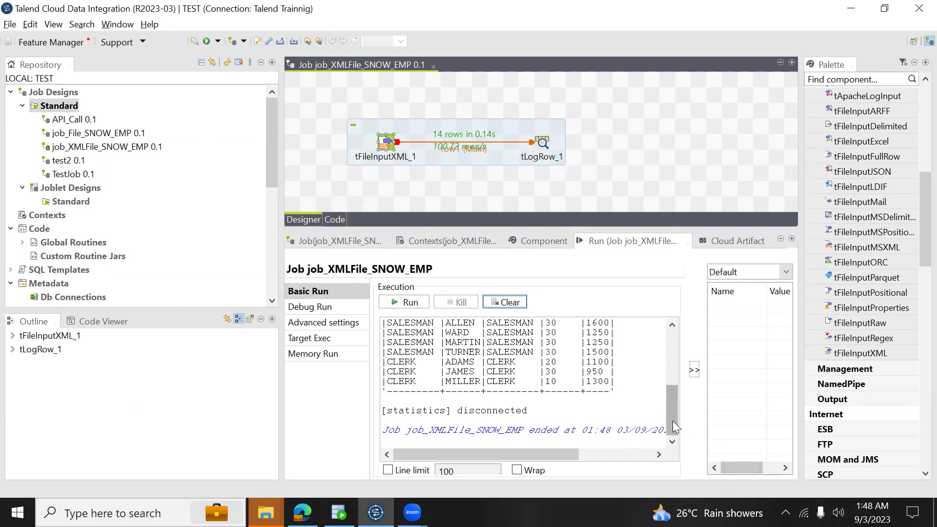
left_click_drag(672, 420, 671, 352)
left_click_drag(421, 379, 385, 378)
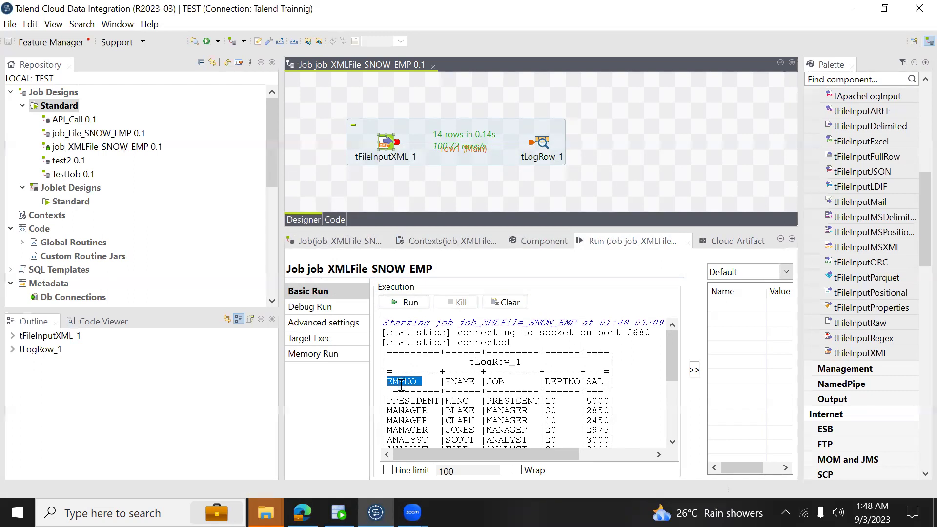
left_click_drag(390, 399, 438, 433)
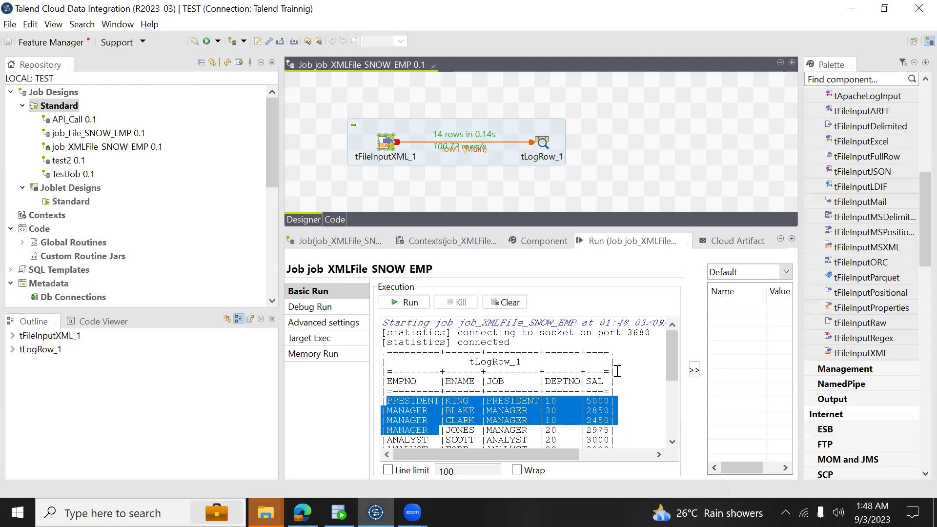
Rename the EMPNO column to "ID" in tFileInputXML_1's schema and propagate the changes.
left_click(539, 239)
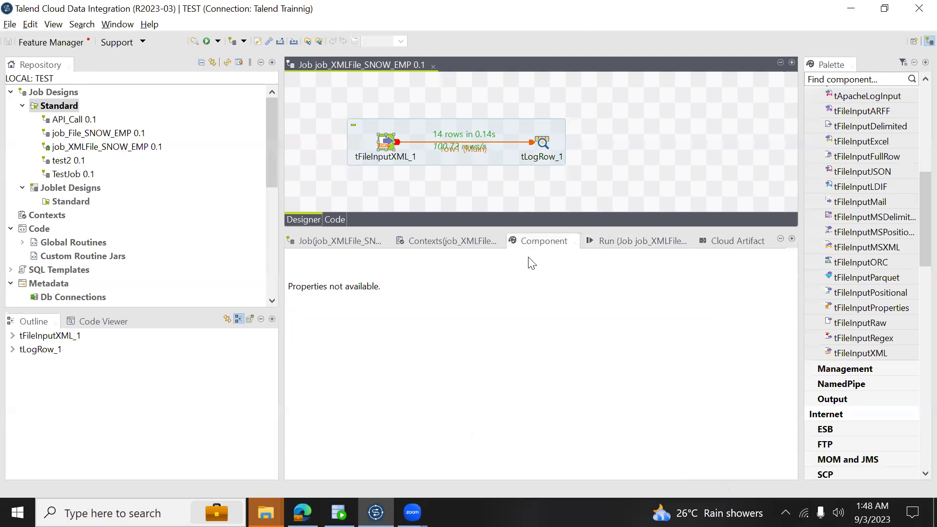
left_click(385, 144)
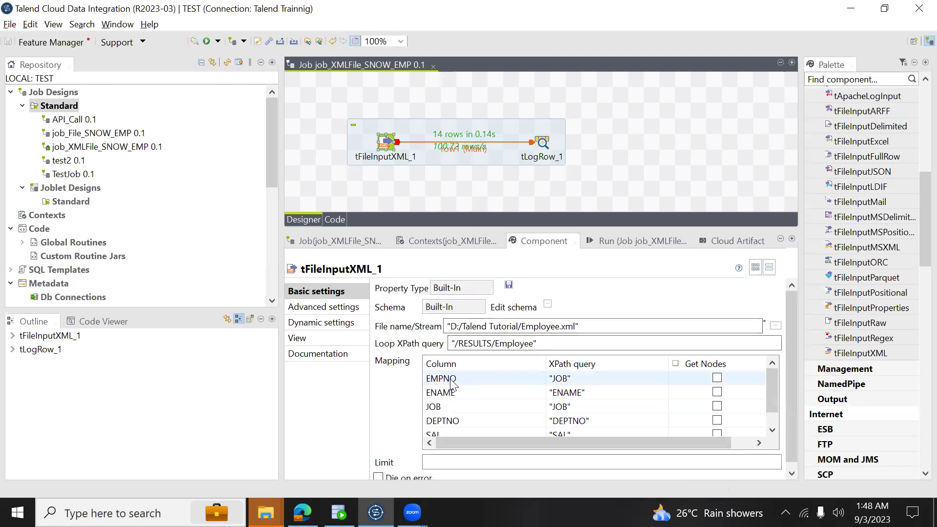
left_click(547, 305)
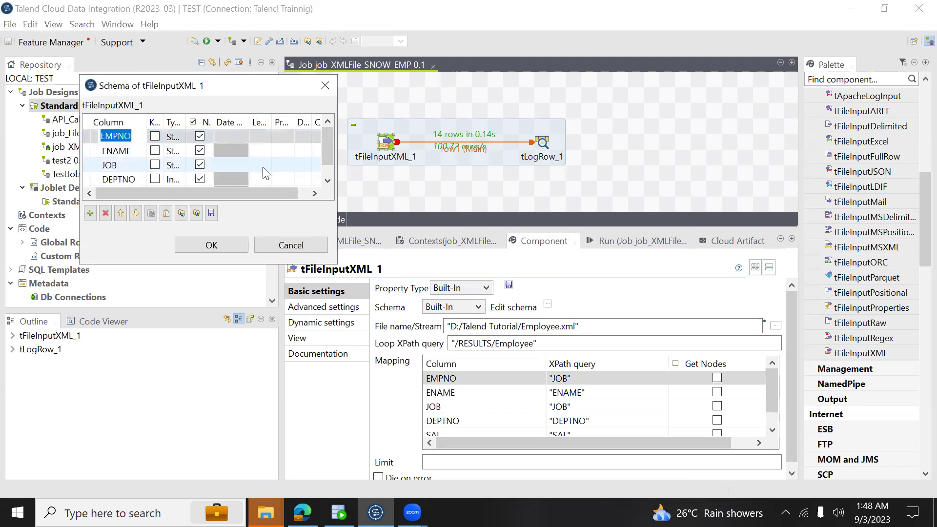
type("ID")
left_click(211, 245)
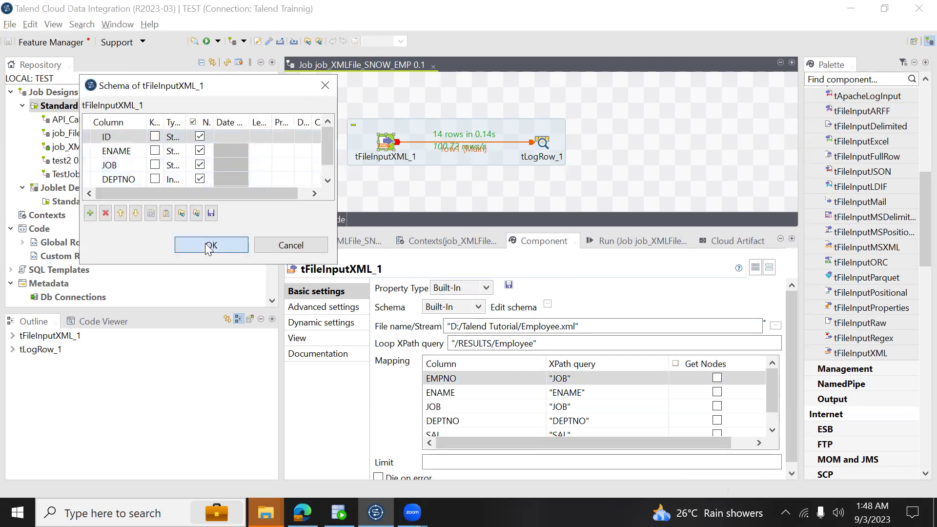
left_click(549, 263)
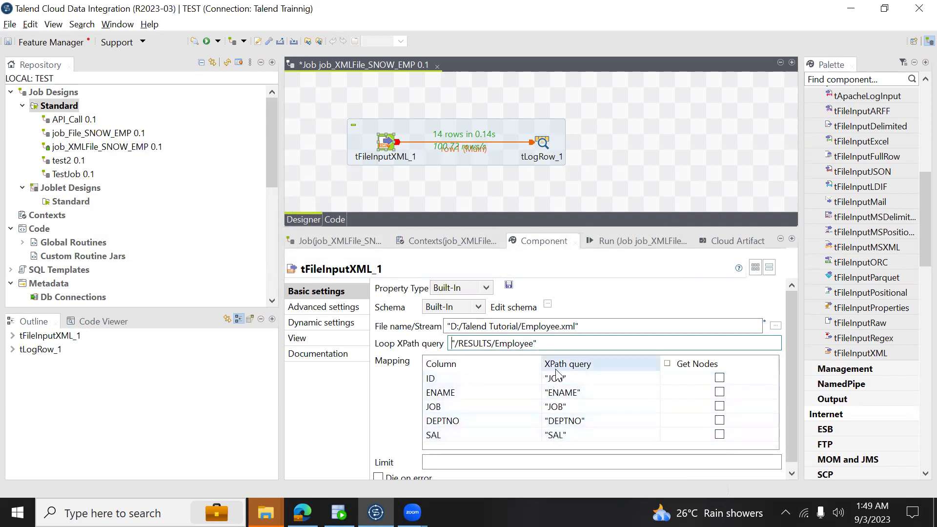
Save and run the job after checking Employee.xml's tags, and review the ID column in the console output.
key("alt+Tab")
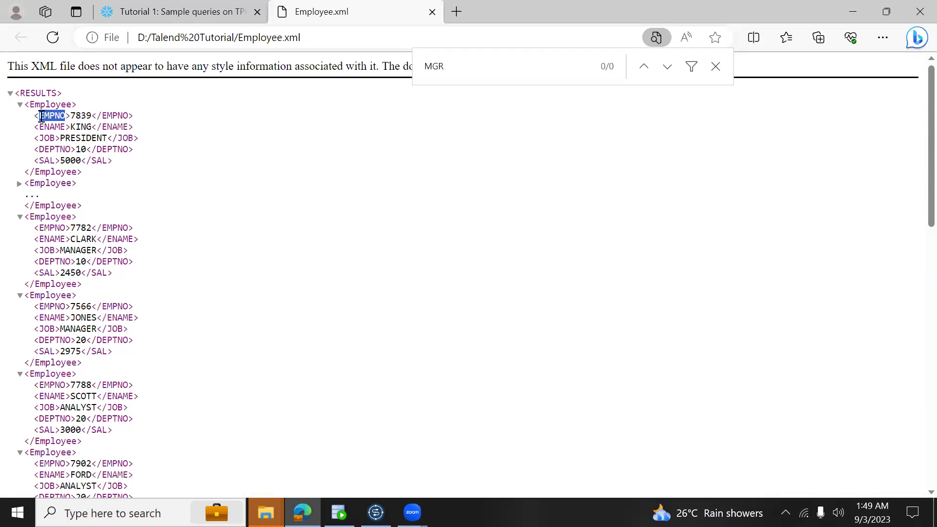
key("alt+Tab")
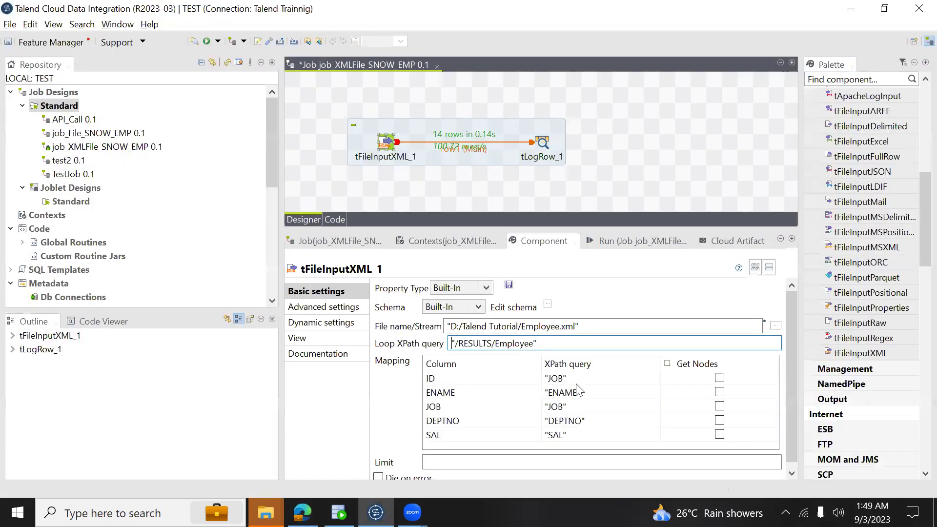
left_click(9, 42)
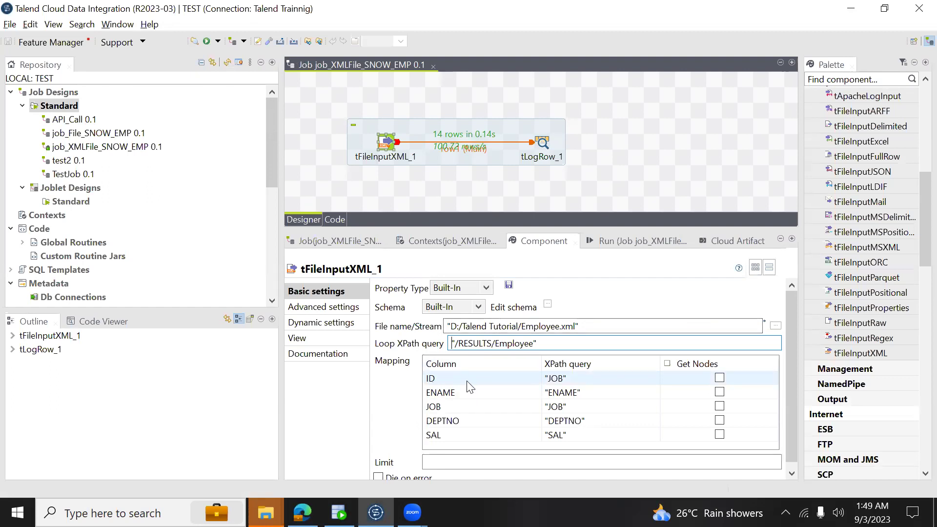
left_click(605, 244)
left_click(409, 302)
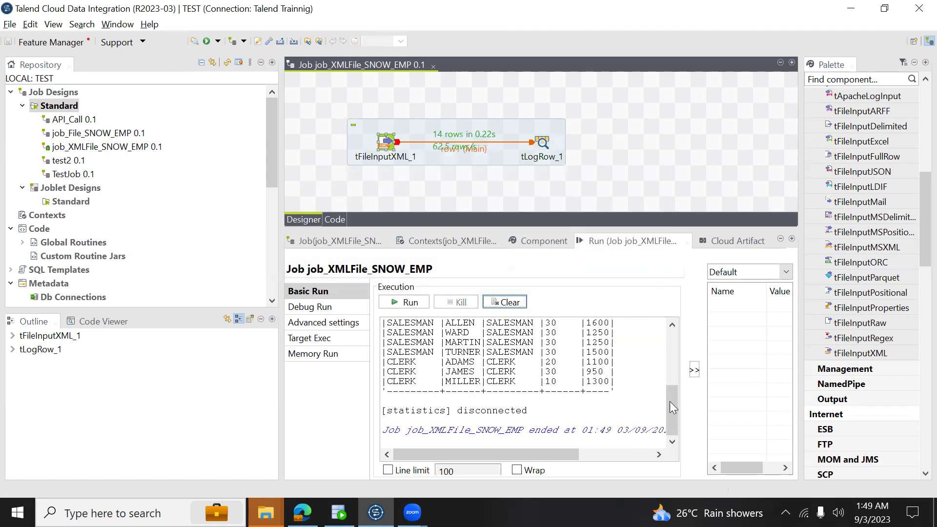
left_click_drag(672, 408, 673, 349)
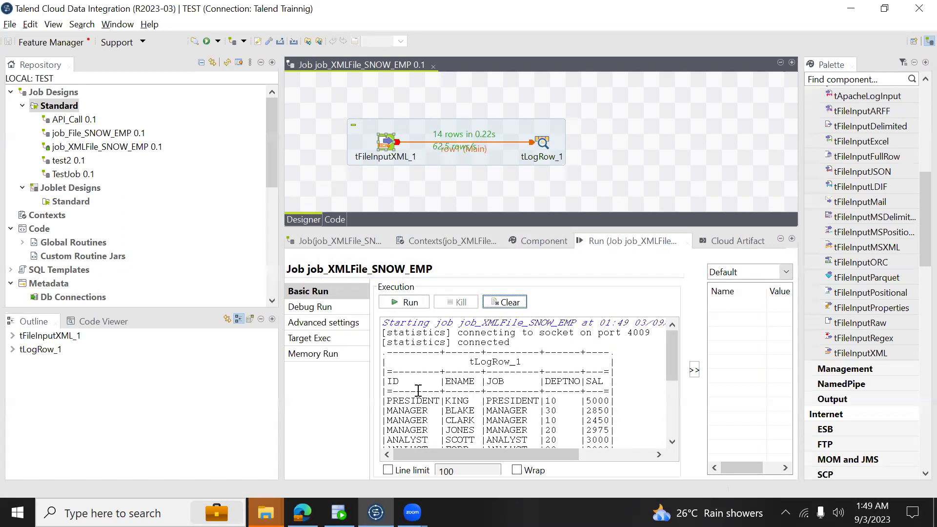
Rename the ID column back to "EMPNO" in tFileInputXML_1's schema.
left_click(532, 243)
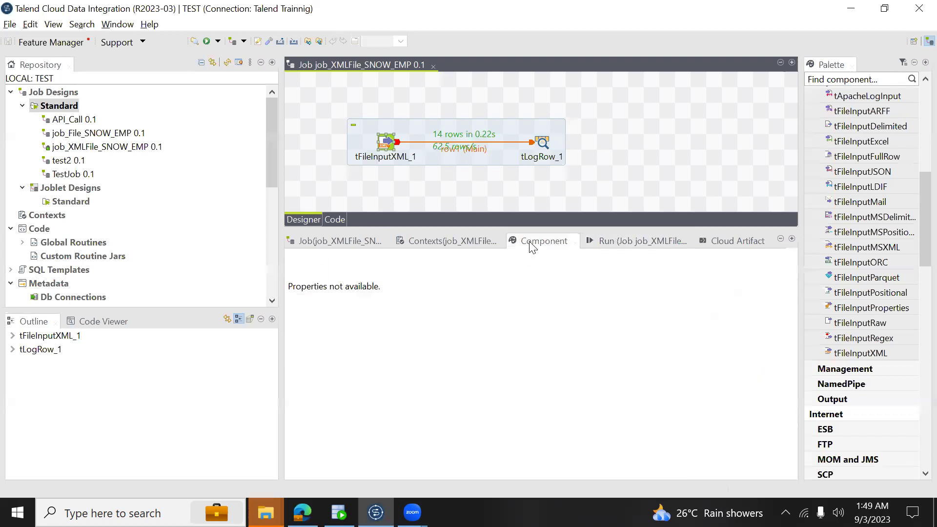
left_click(383, 144)
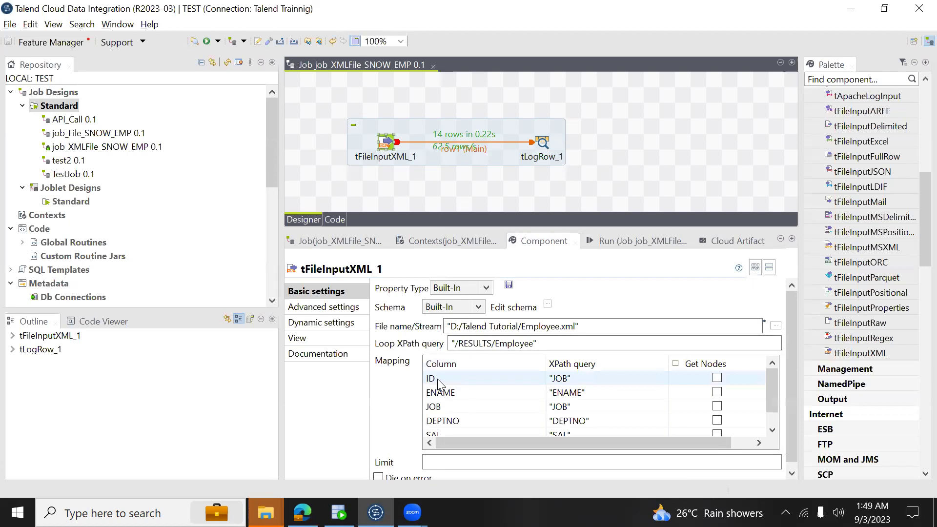
left_click(437, 378)
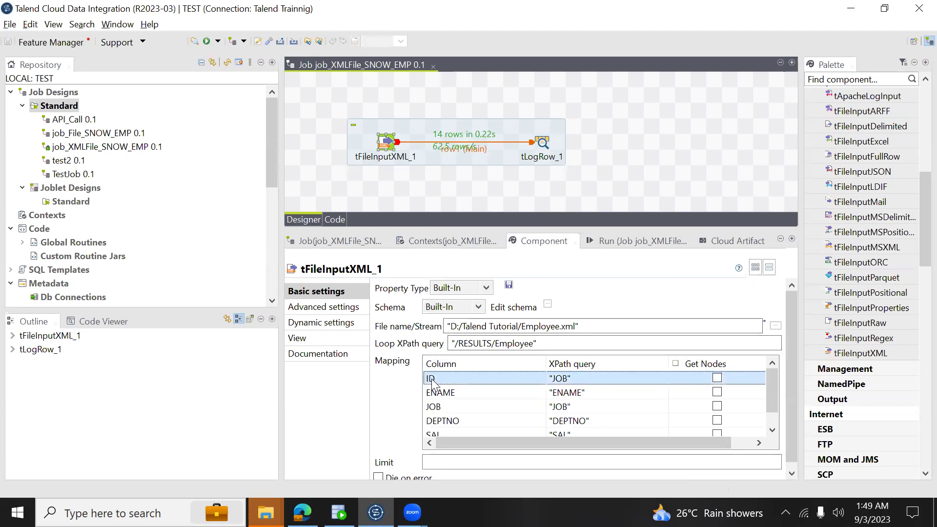
left_click(547, 304)
left_click(105, 137)
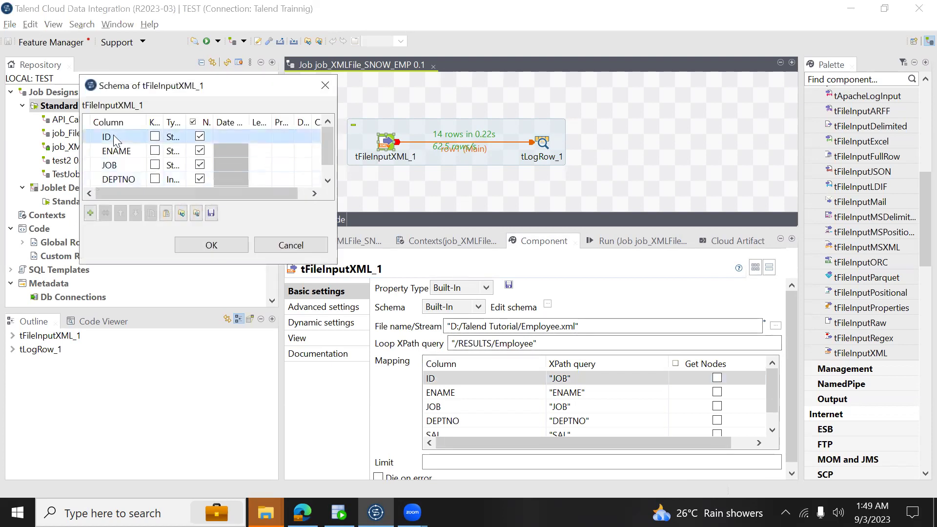
type("EMPNO")
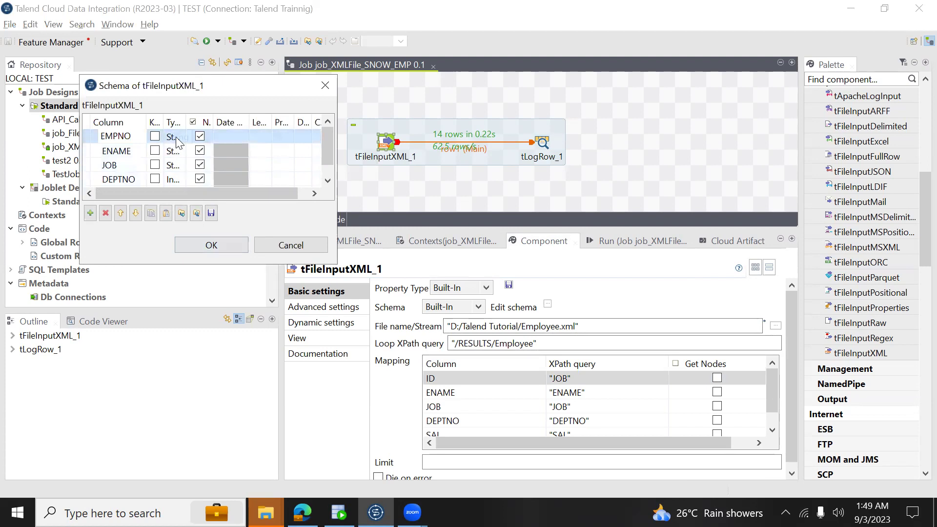
Set the EMPNO column's type to int | Integer in the schema and propagate the changes.
left_click(177, 136)
left_click(211, 137)
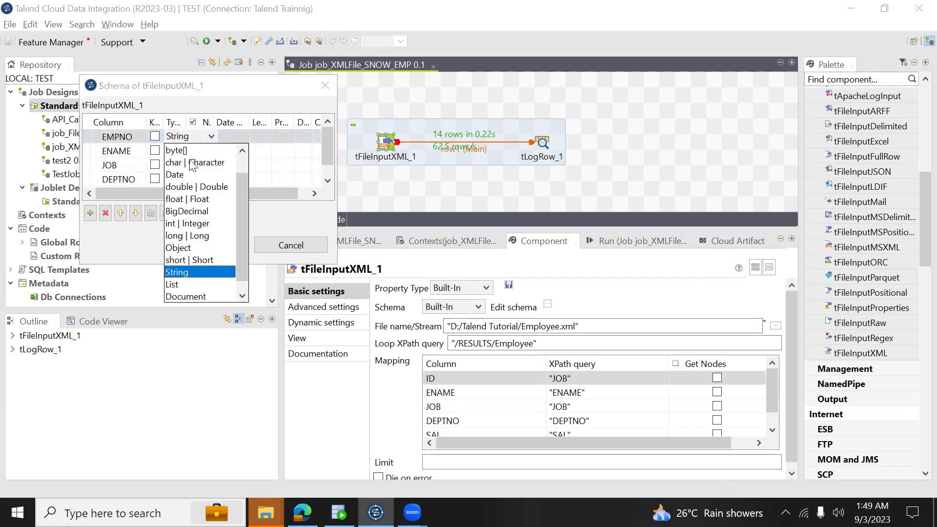
left_click(183, 224)
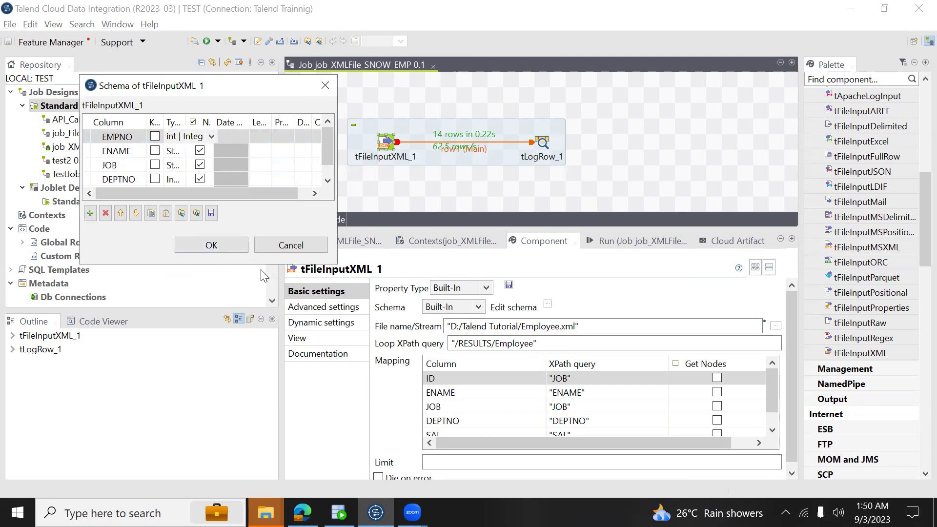
left_click_drag(255, 268, 255, 388)
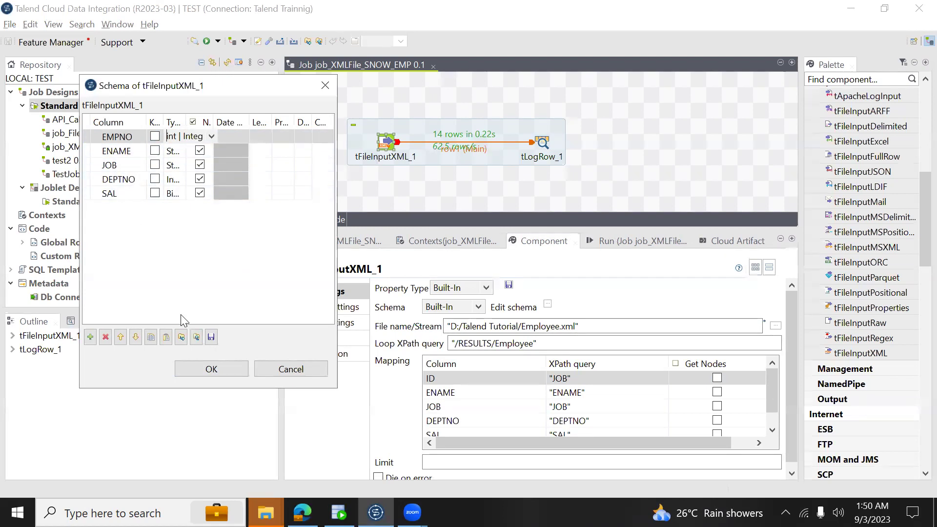
left_click(208, 373)
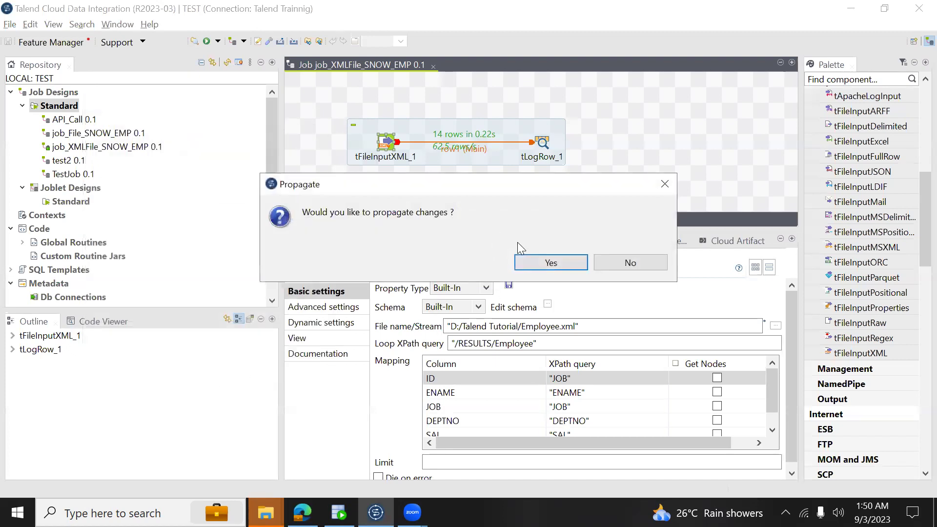
left_click(541, 262)
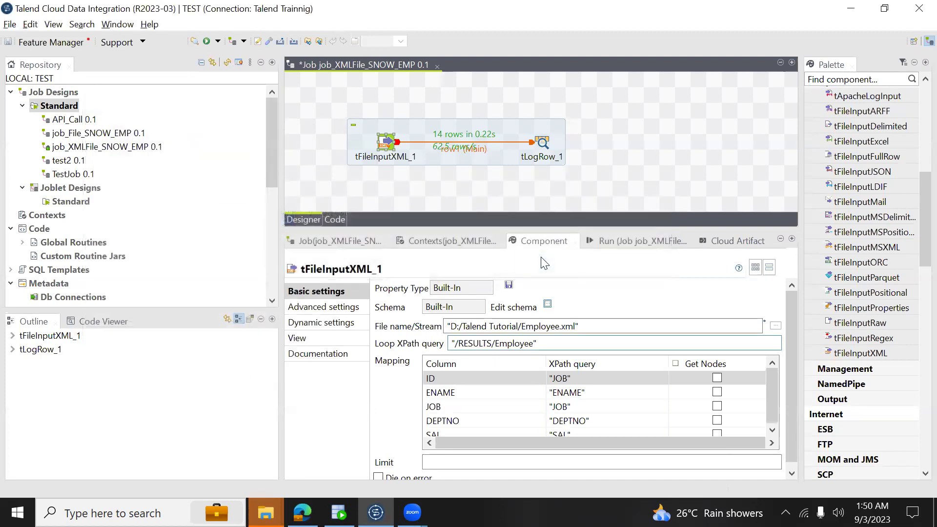
Set the EMPNO column's XPath query to "EMPNO" and compare it with the tags in Employee.xml.
left_click(561, 378)
key("Return")
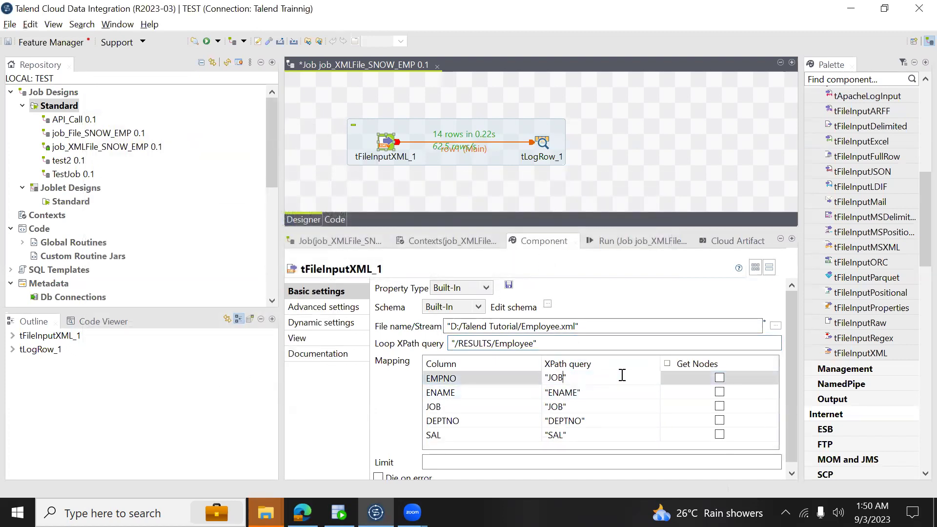
key("BackSpace")
type("EMPN")
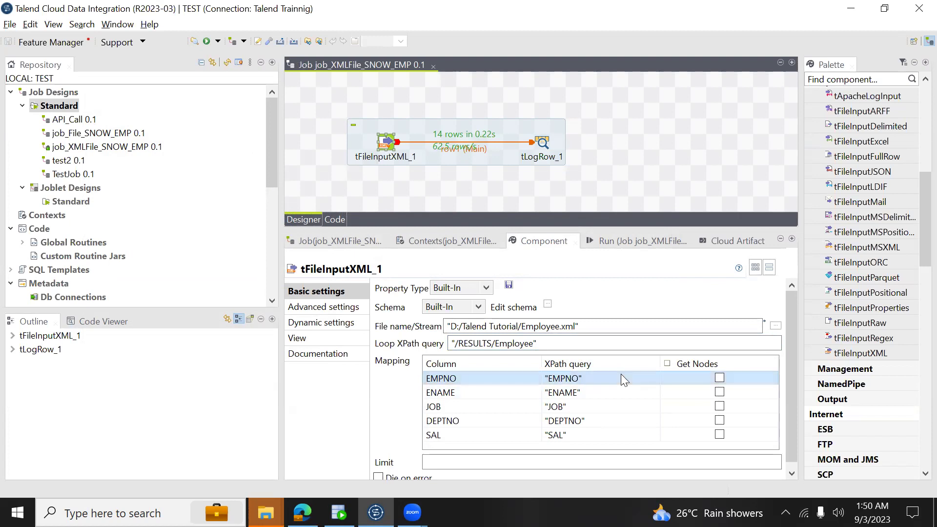
key("alt+Tab")
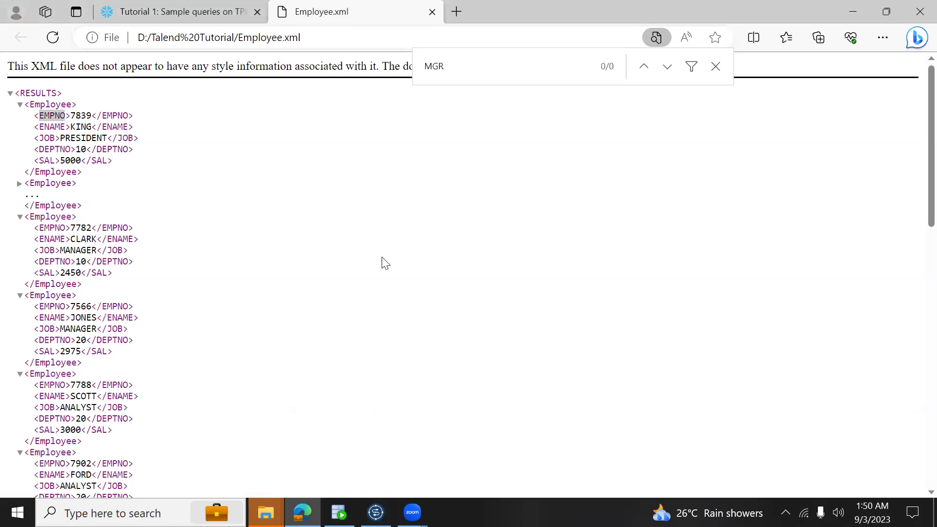
key("alt+Tab")
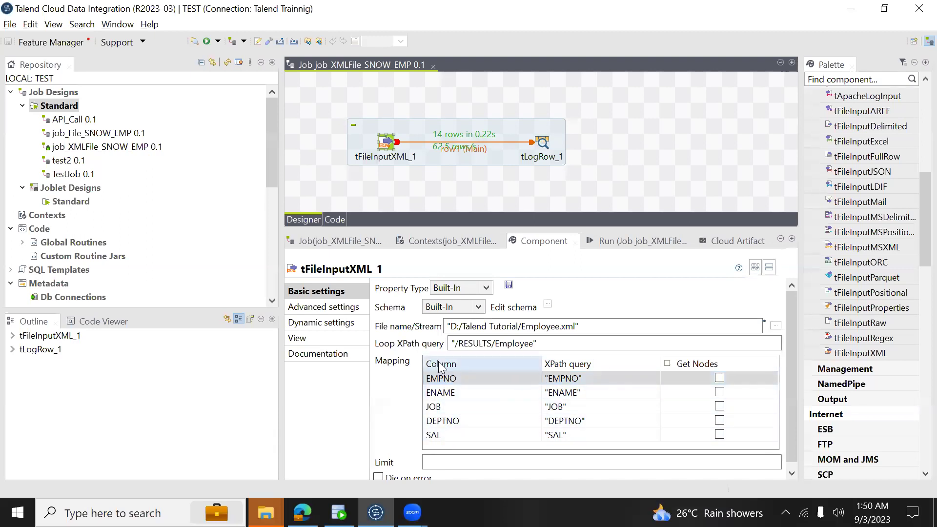
Delete tLogRow_1 from the job and locate the SNOW_EMP table under the repository's Snowflake metadata.
left_click(544, 143)
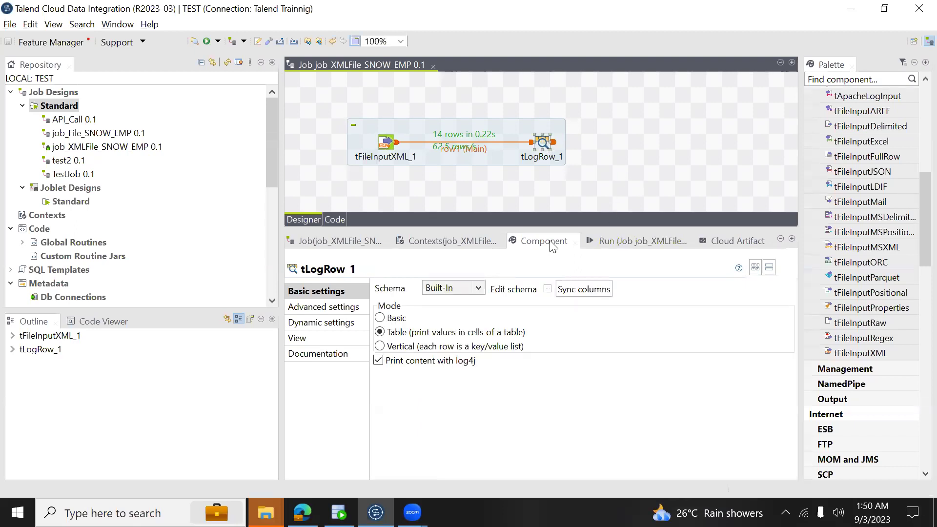
key("Delete")
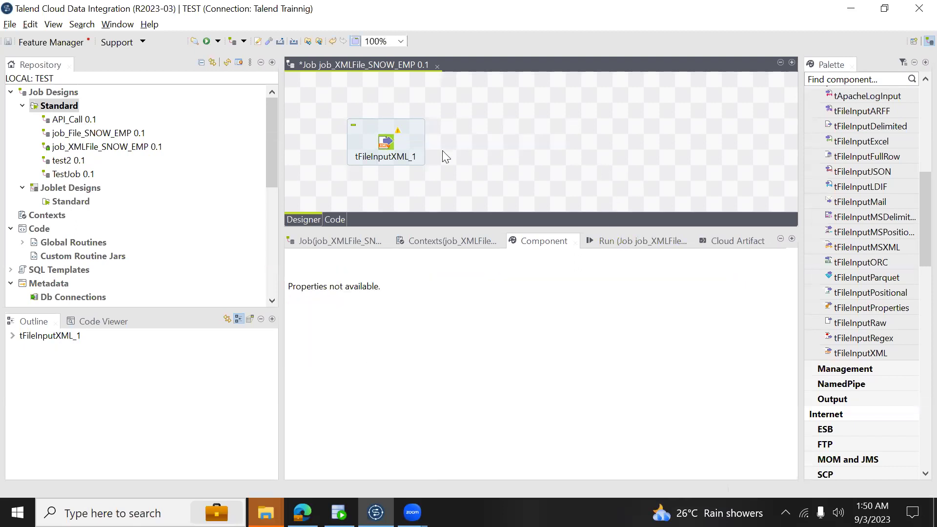
left_click_drag(269, 151, 273, 240)
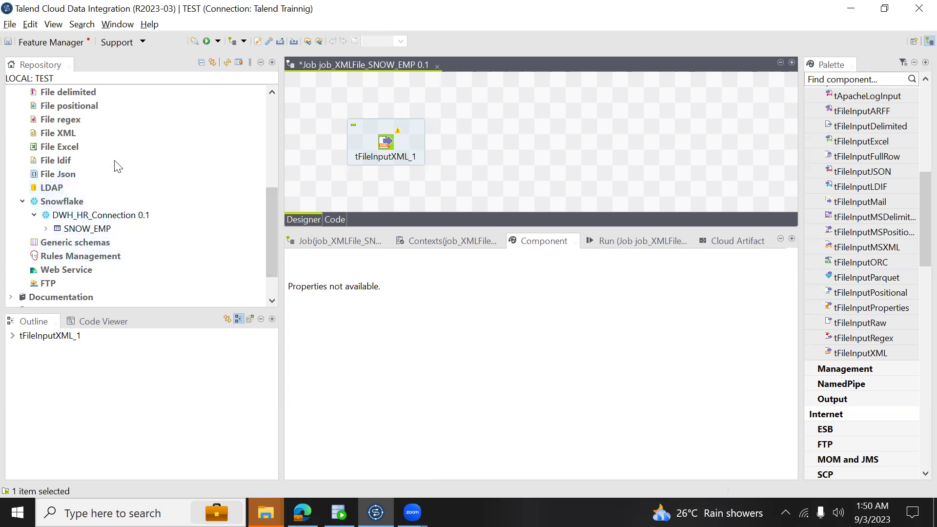
left_click_drag(274, 222, 271, 196)
left_click(11, 134)
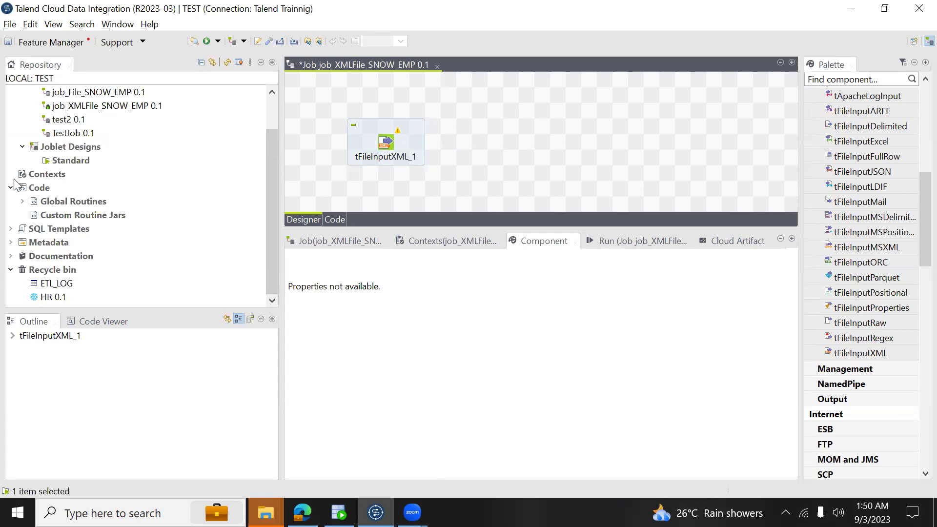
left_click(12, 242)
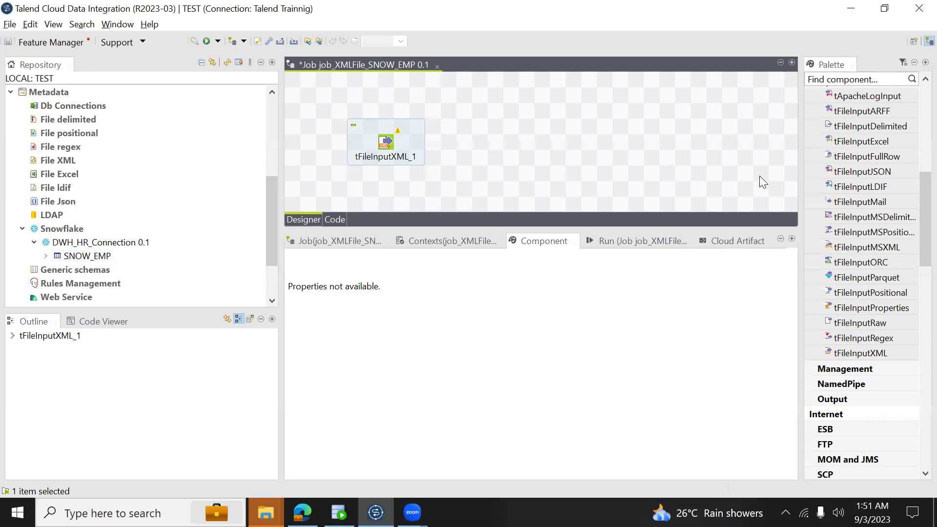
Add a tDB2Output component to the job and place it level with tFileInputXML_1.
left_click(509, 126)
type("T")
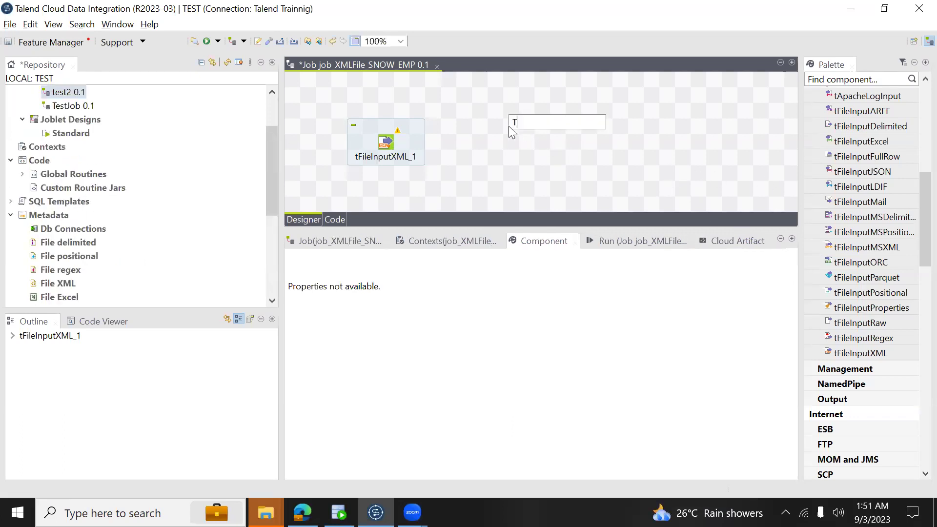
type("DB")
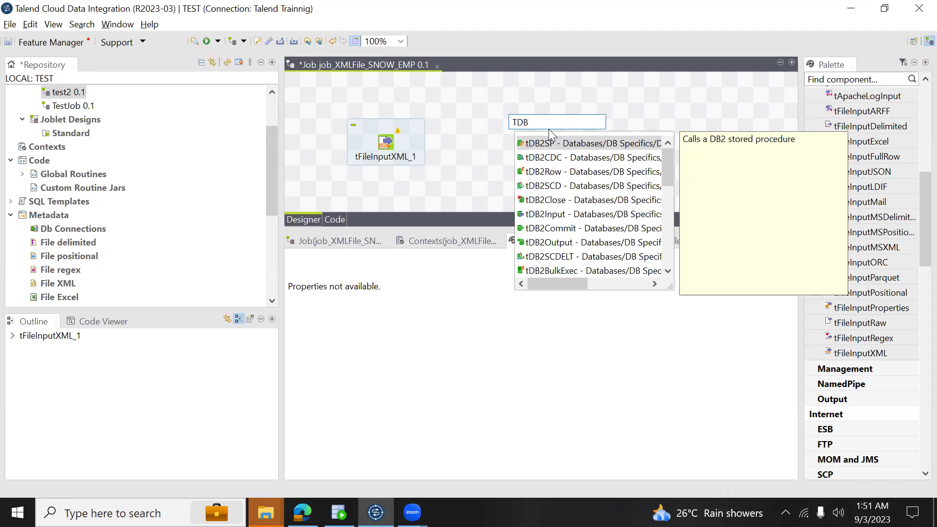
left_click(577, 242)
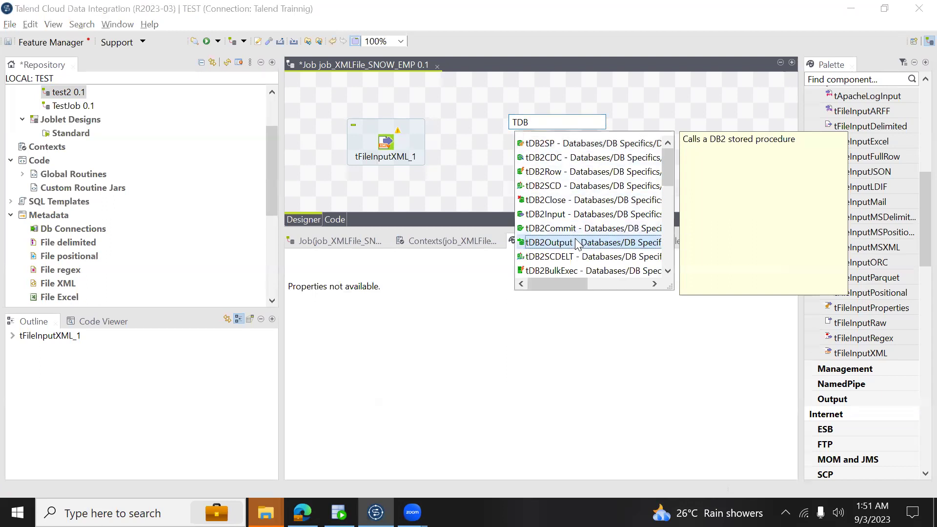
key("Return")
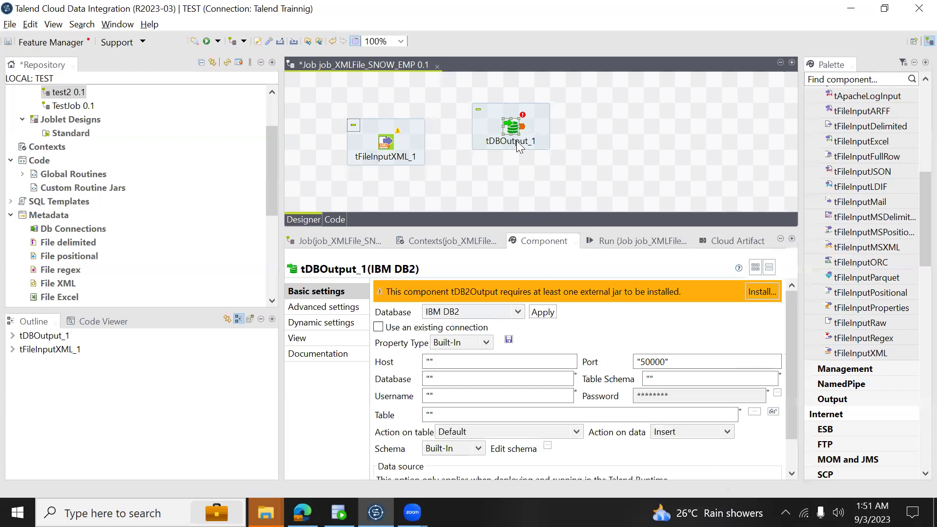
left_click_drag(516, 130, 550, 146)
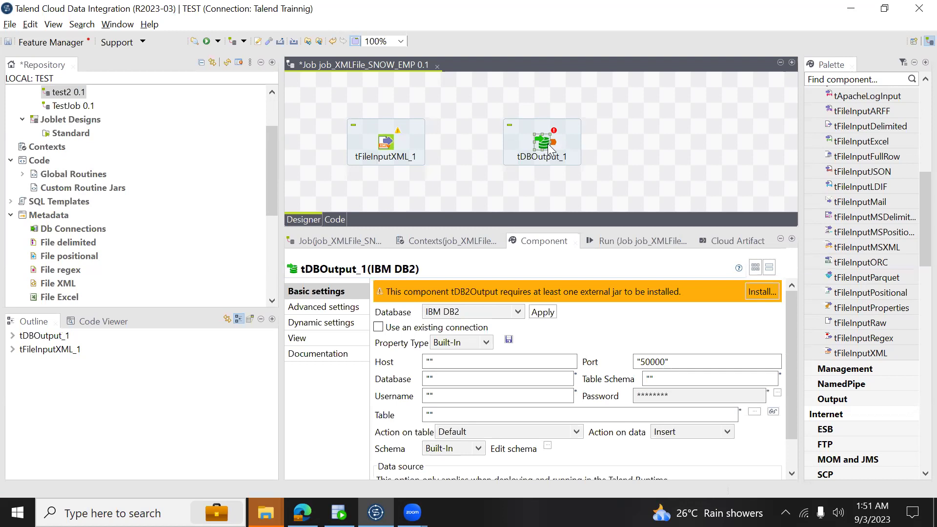
Change tDBOutput_1's database to Snowflake and apply the change.
left_click(518, 312)
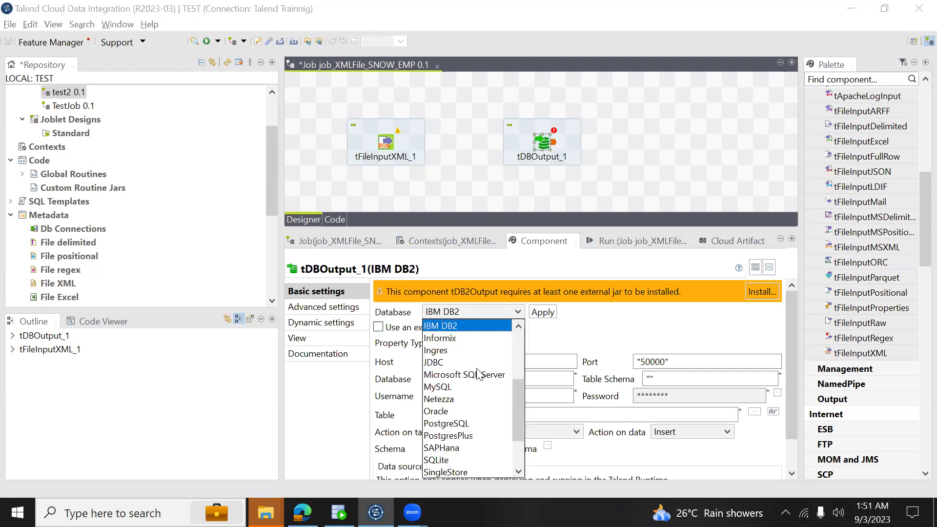
key("s")
key("o")
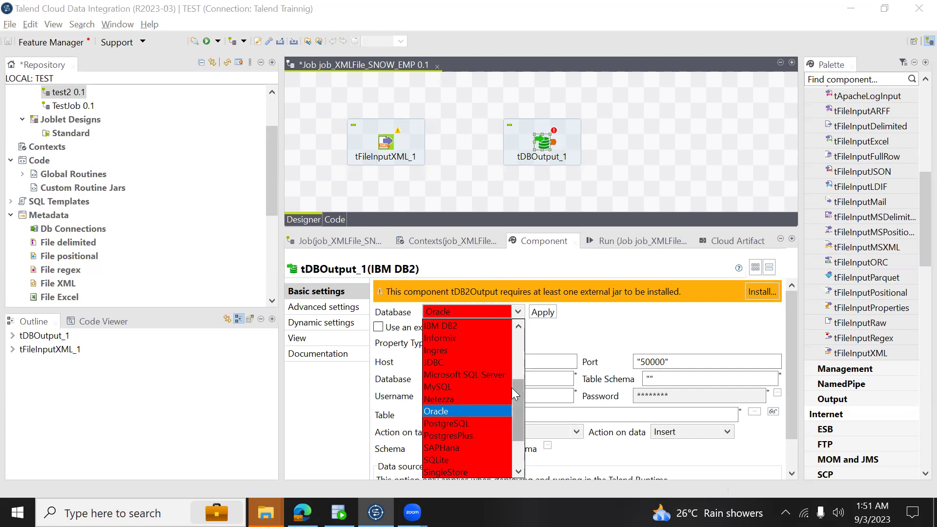
left_click_drag(516, 400, 515, 420)
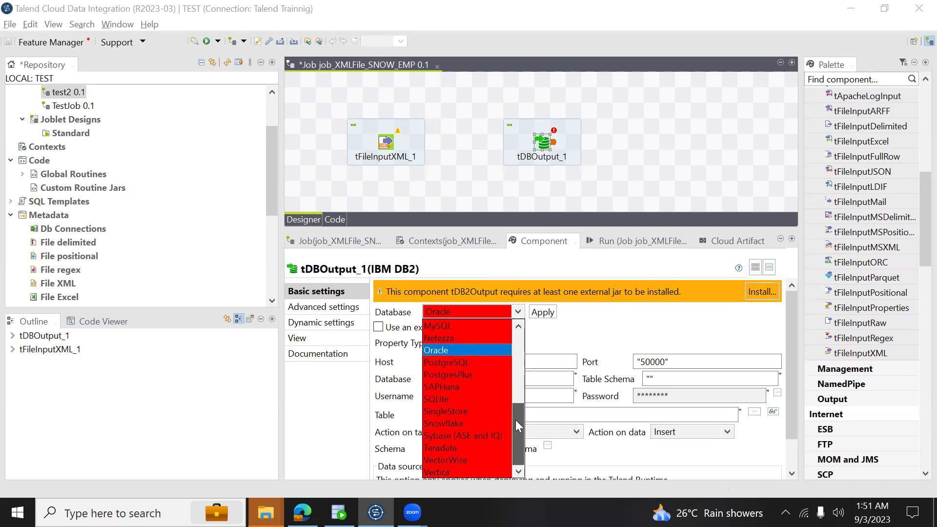
left_click(468, 423)
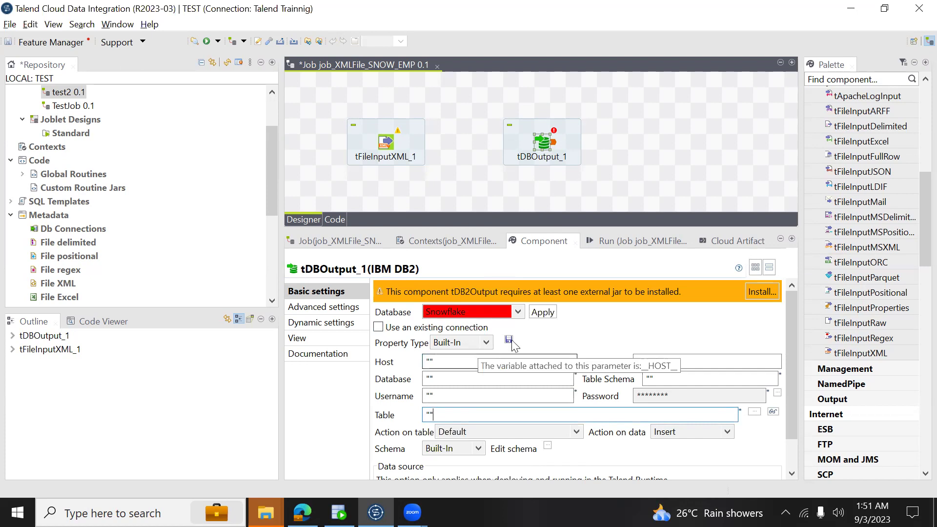
left_click(542, 312)
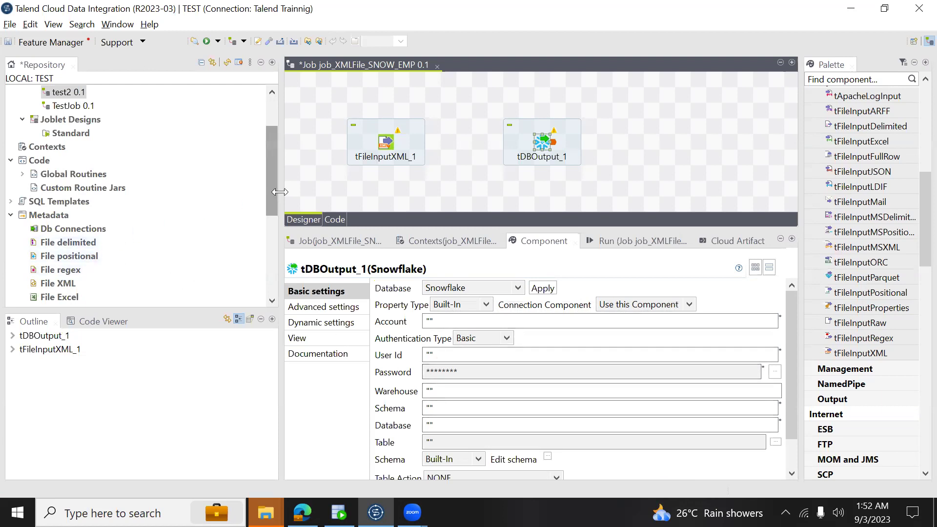
Set tDBOutput_1's property type to Repository with the DWH_HR_Connection Snowflake connection, and review the filled connection settings.
left_click_drag(267, 202, 268, 260)
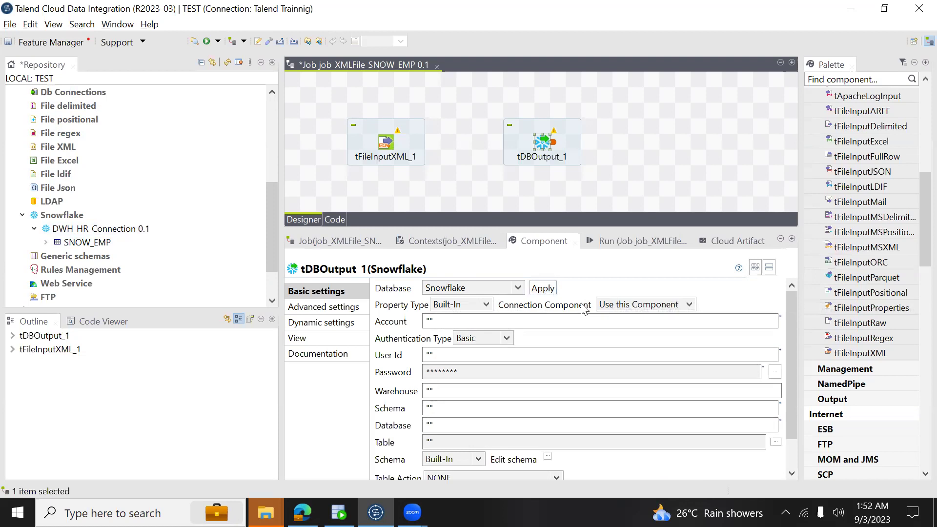
left_click(490, 305)
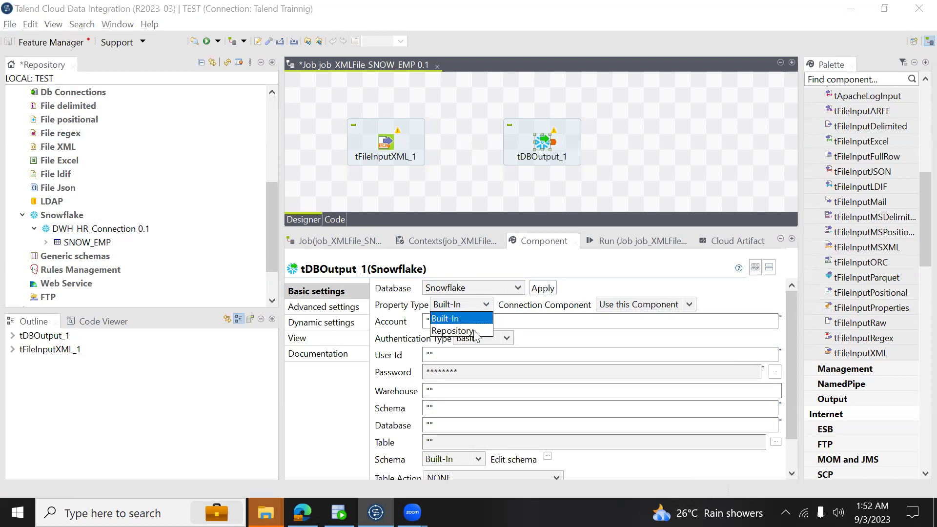
left_click(476, 331)
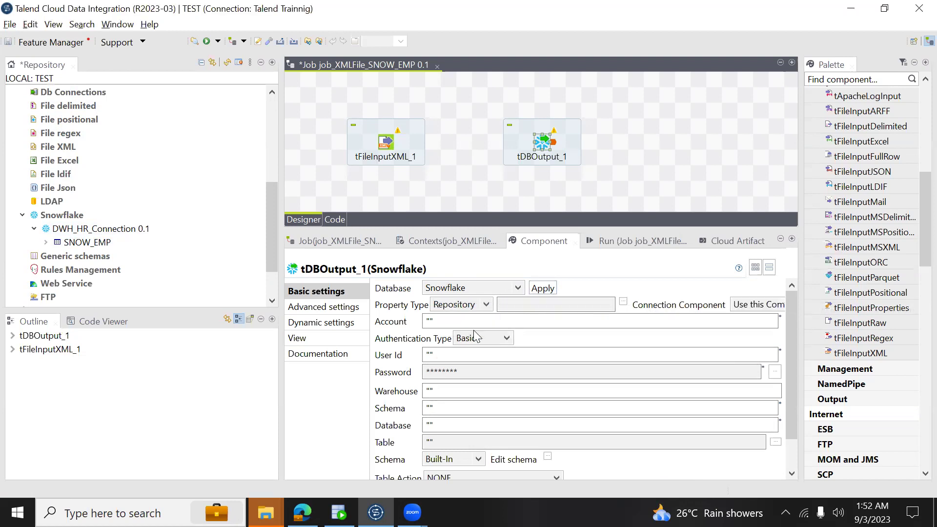
left_click(623, 302)
left_click(376, 132)
double_click(429, 147)
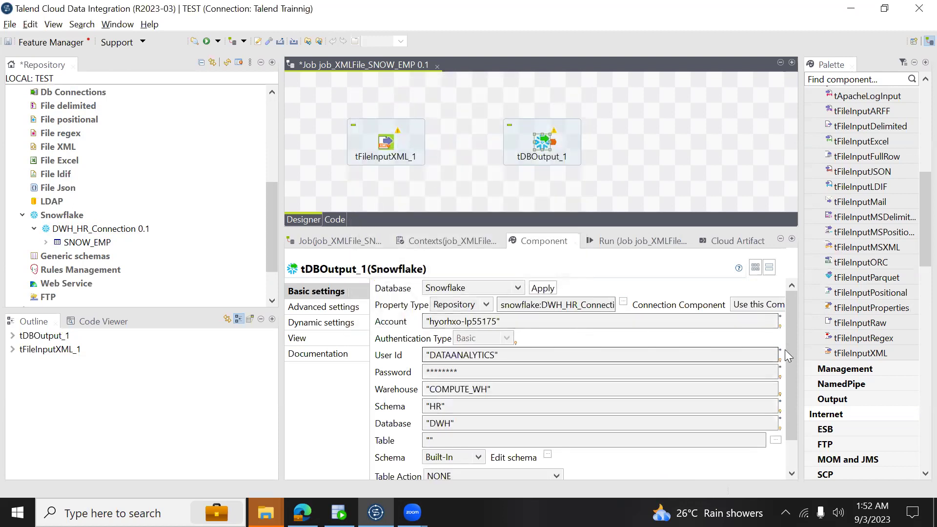
left_click_drag(787, 356, 789, 368)
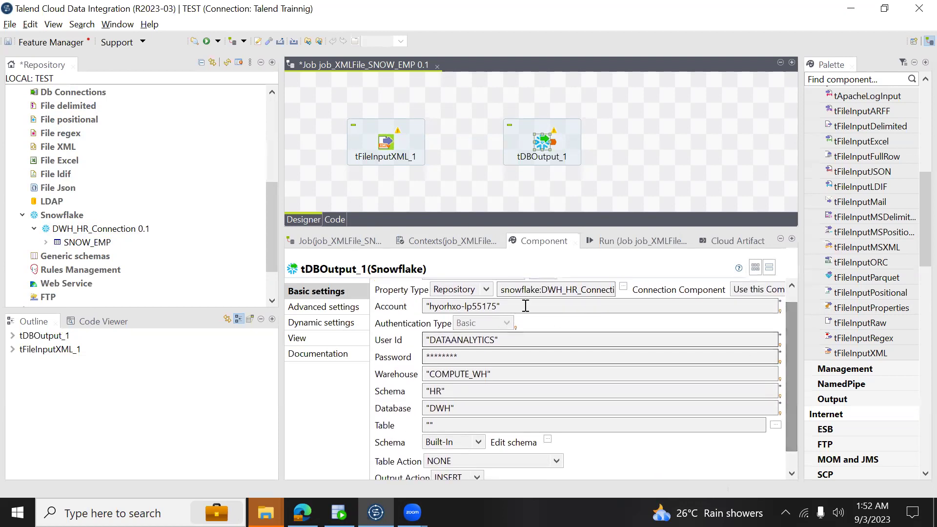
left_click(480, 289)
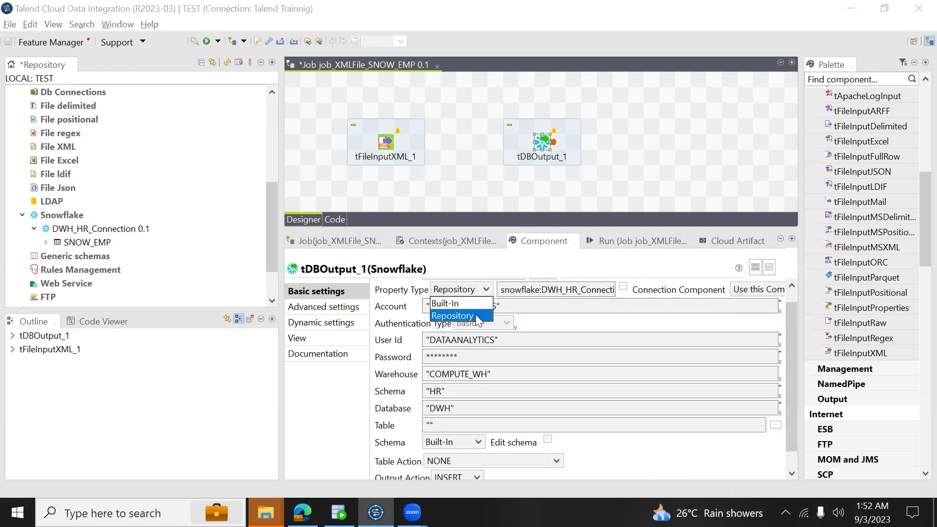
Switch tDBOutput_1's property type to Built-In and set its table to the custom object EMPLOYEE.
left_click(460, 303)
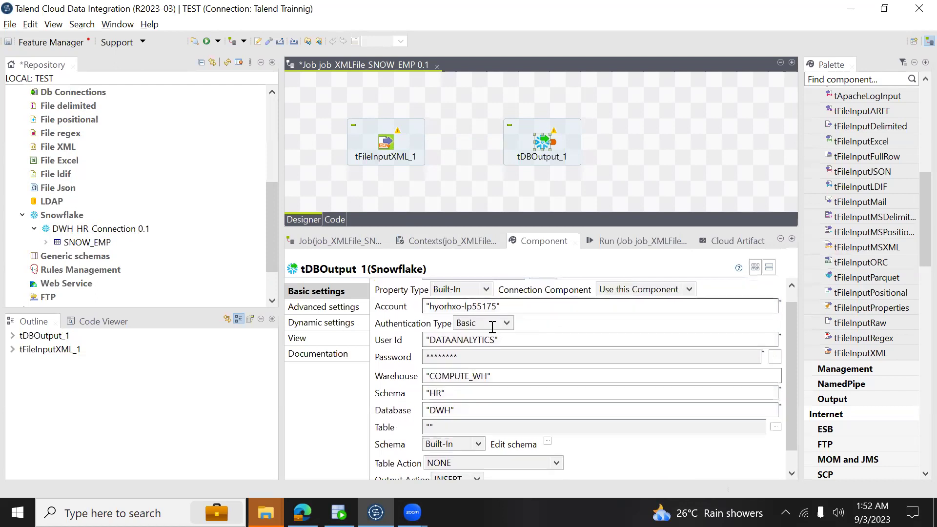
left_click_drag(791, 385, 792, 425)
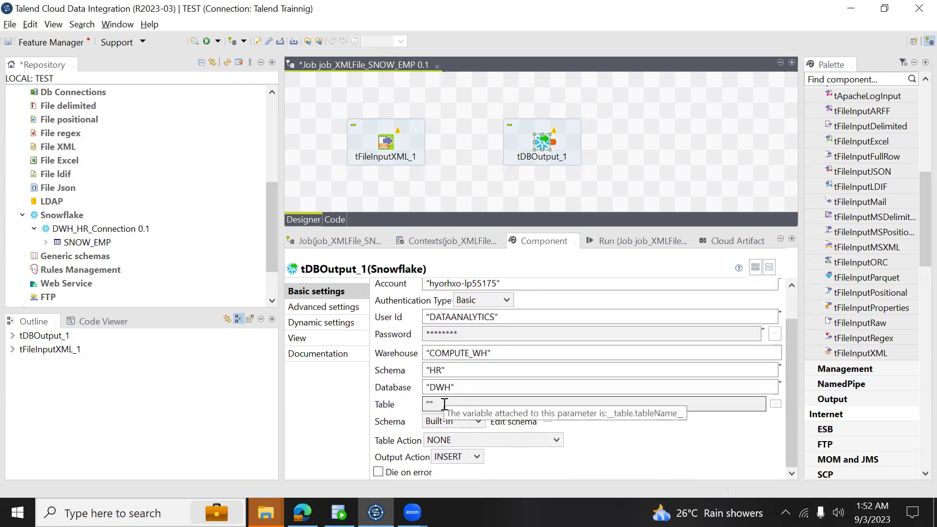
left_click(776, 403)
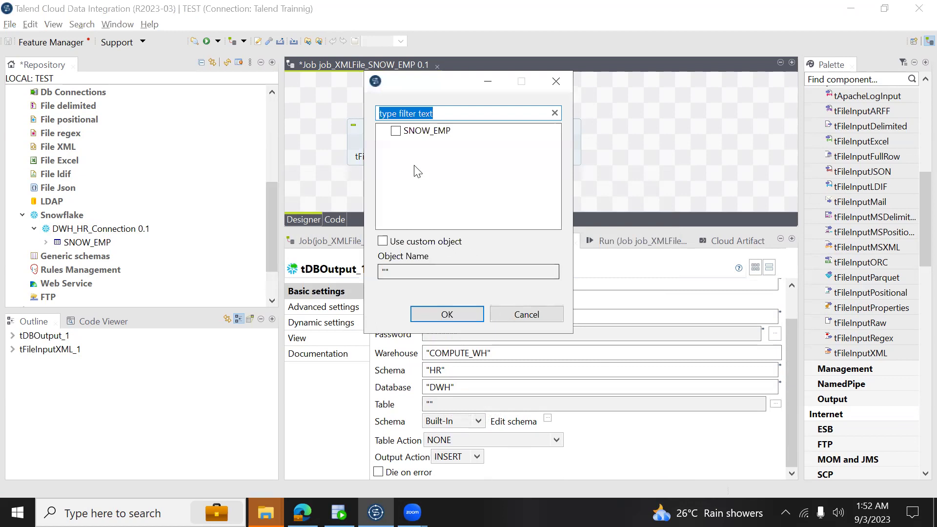
left_click(383, 243)
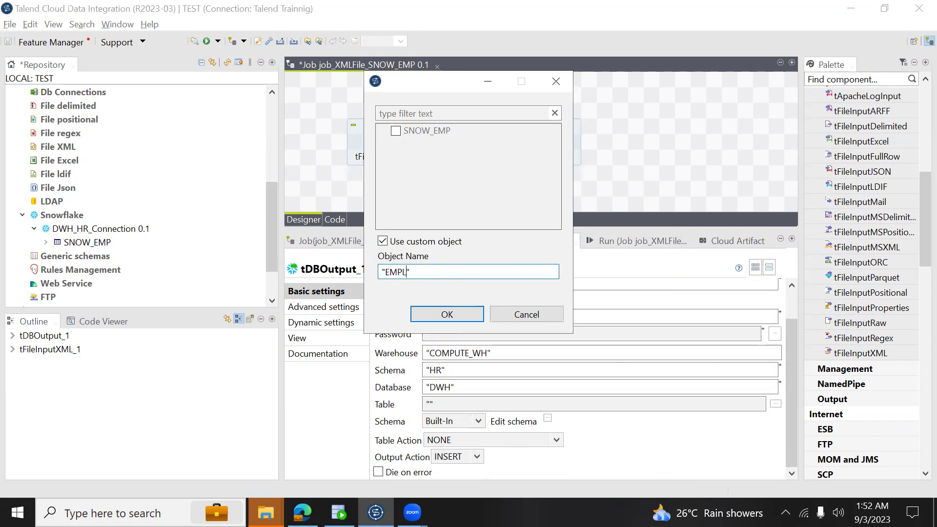
left_click(444, 315)
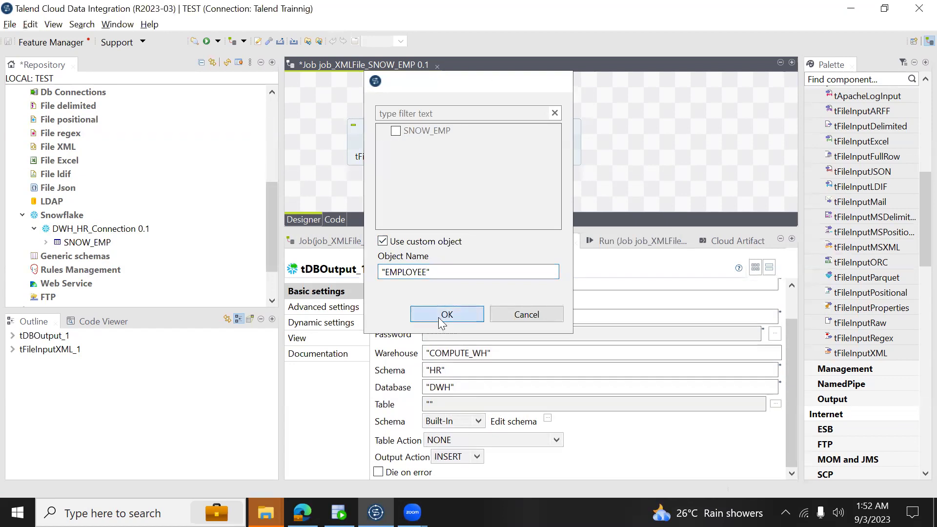
double_click(490, 402)
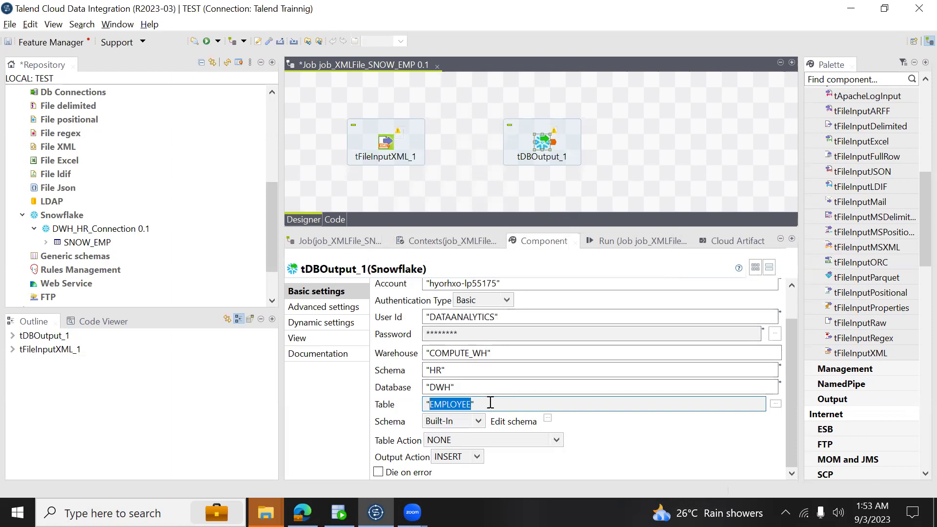
Switch to the Snowflake worksheet, replace the drop table statement with SELECT * FROM EMPLOYEE, run it, and return to Talend.
key("alt+Tab")
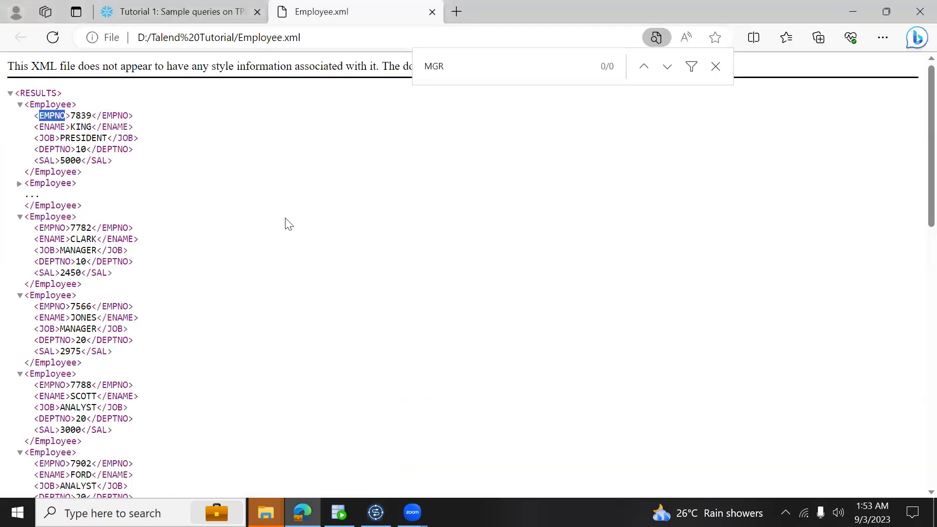
left_click(202, 23)
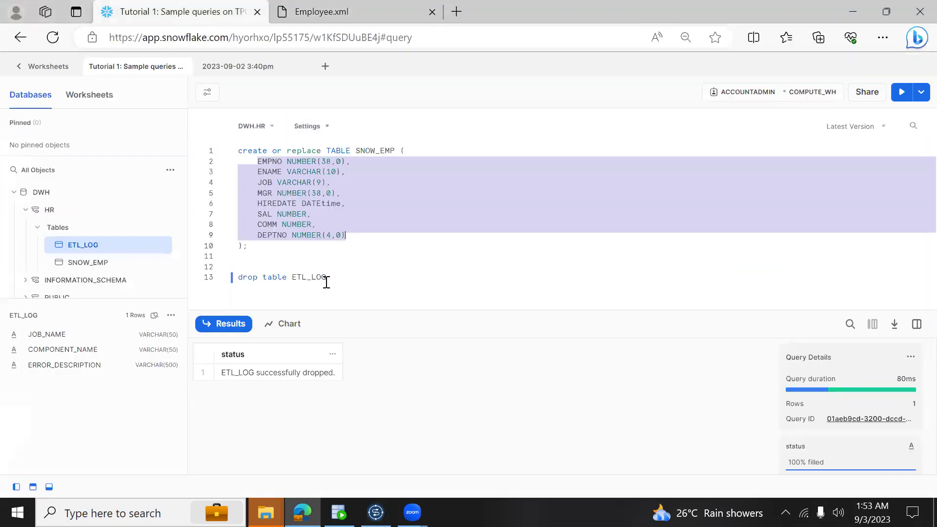
left_click(342, 278)
key("shift+Home")
type("S")
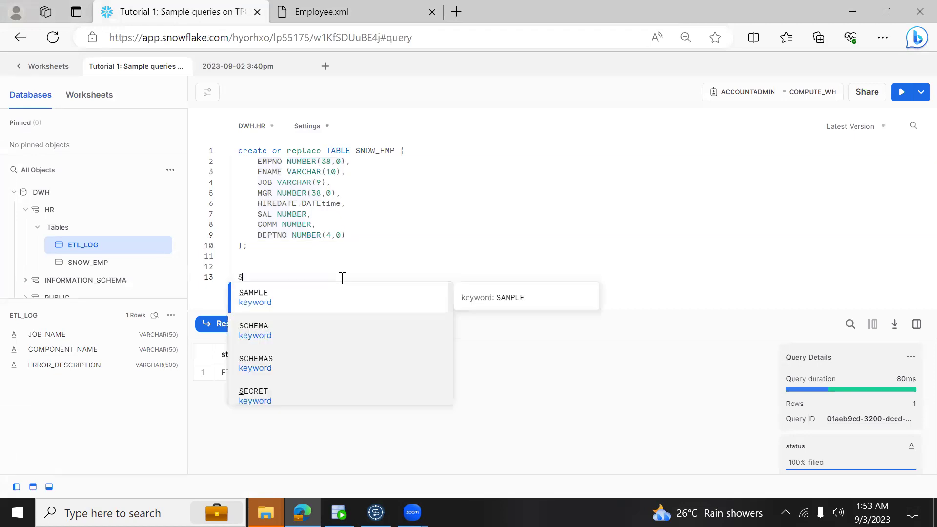
type("ELECT * fR")
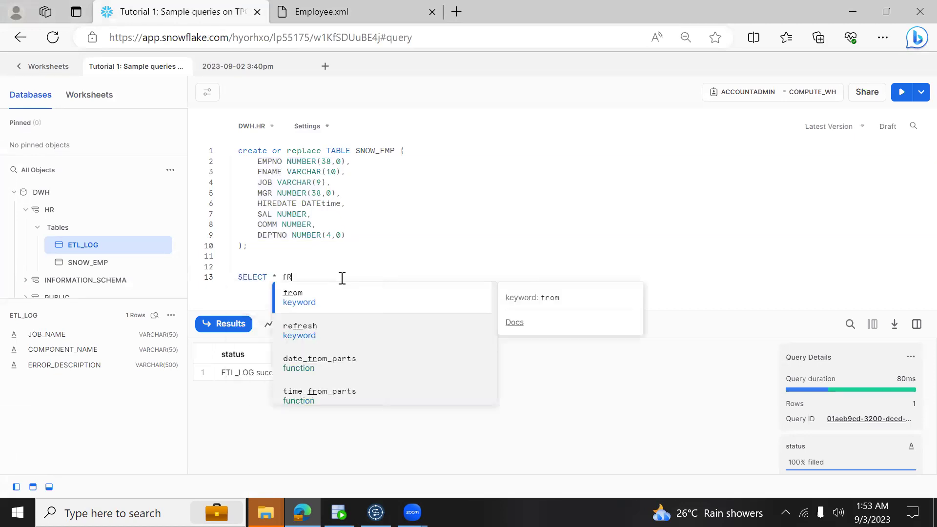
type("OM EMPLOYEE")
key("ctrl+Return")
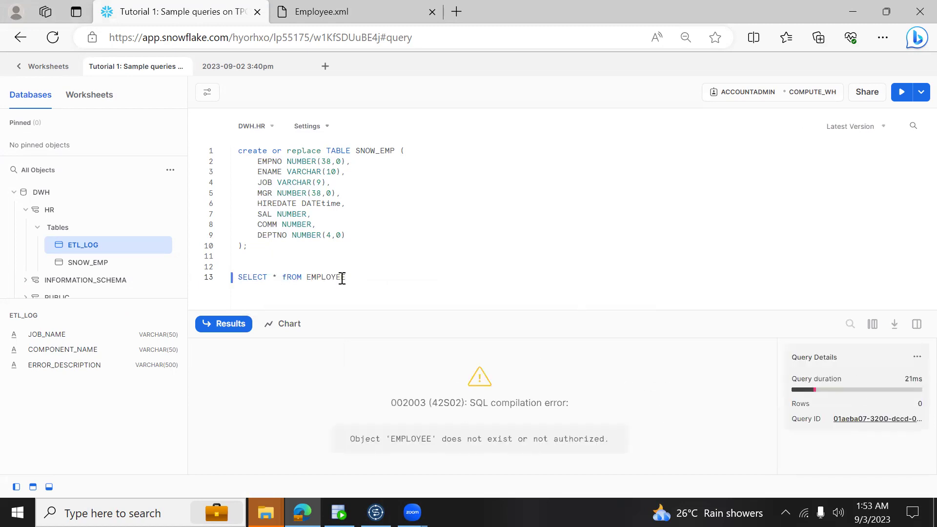
key("ctrl+Tab")
key("alt+Tab")
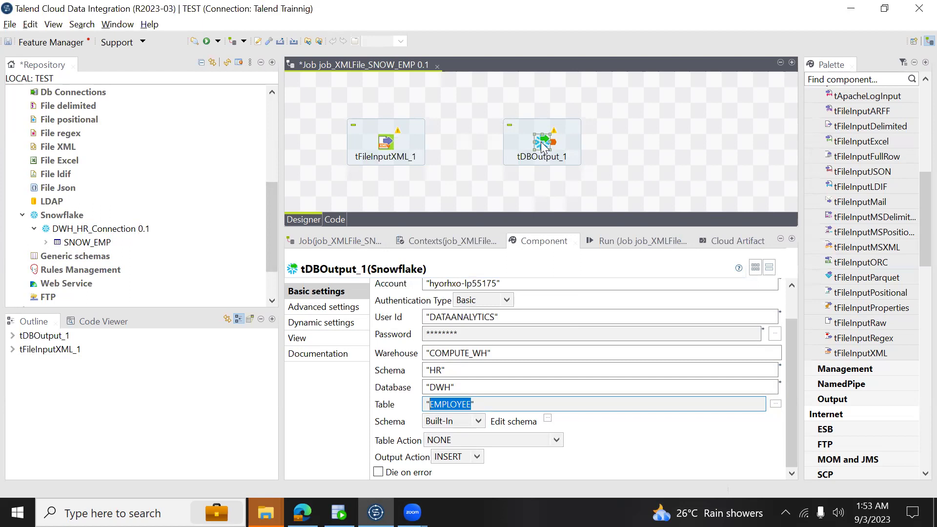
Set tDBOutput_1's property type to Repository and choose the DWH_HR_Connection 0.1 Snowflake connection.
left_click_drag(793, 353, 781, 302)
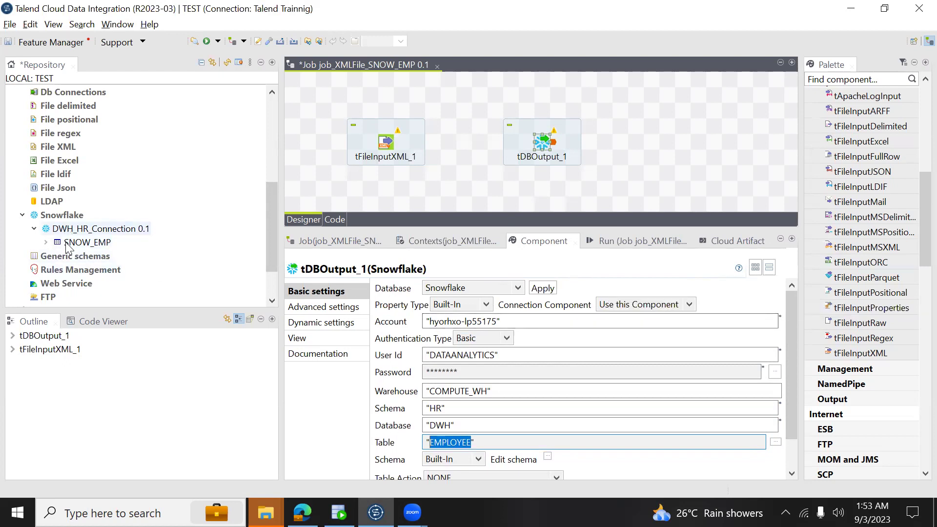
left_click(470, 305)
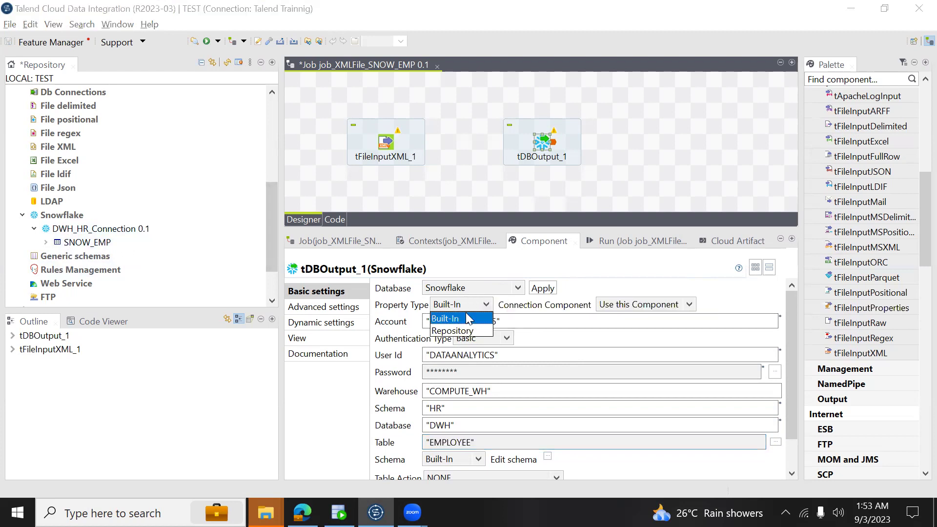
left_click(465, 332)
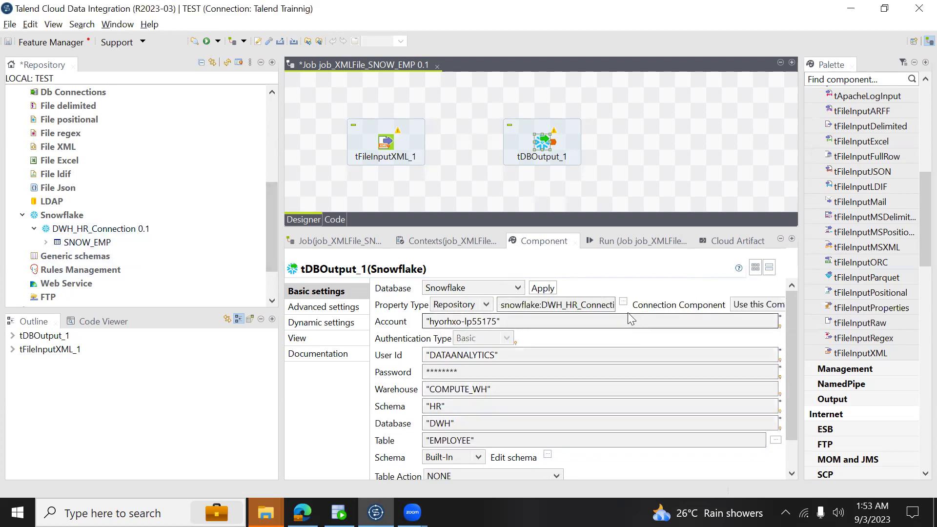
left_click(623, 302)
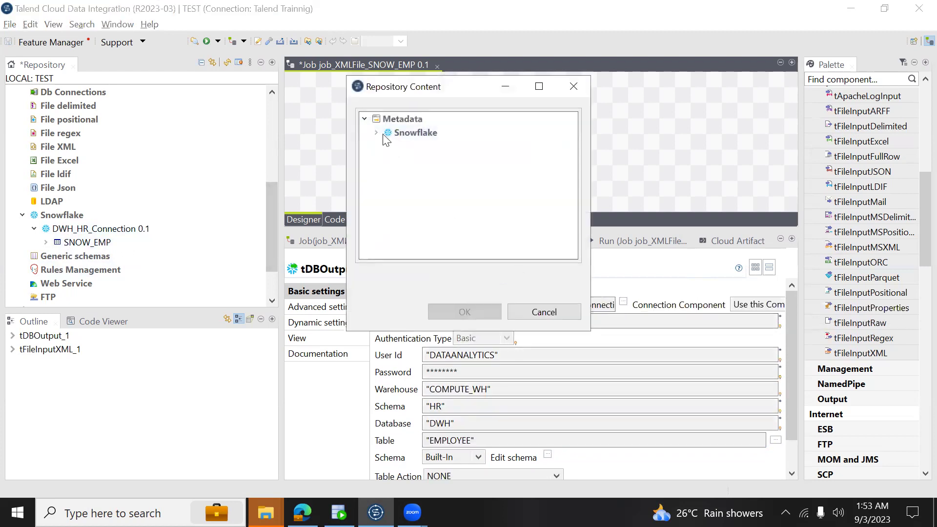
left_click(377, 133)
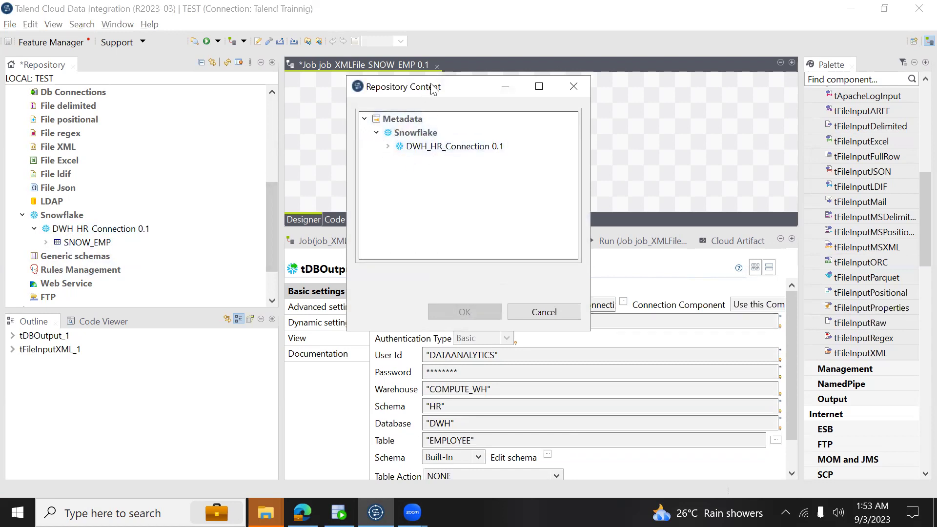
left_click_drag(430, 88, 633, 98)
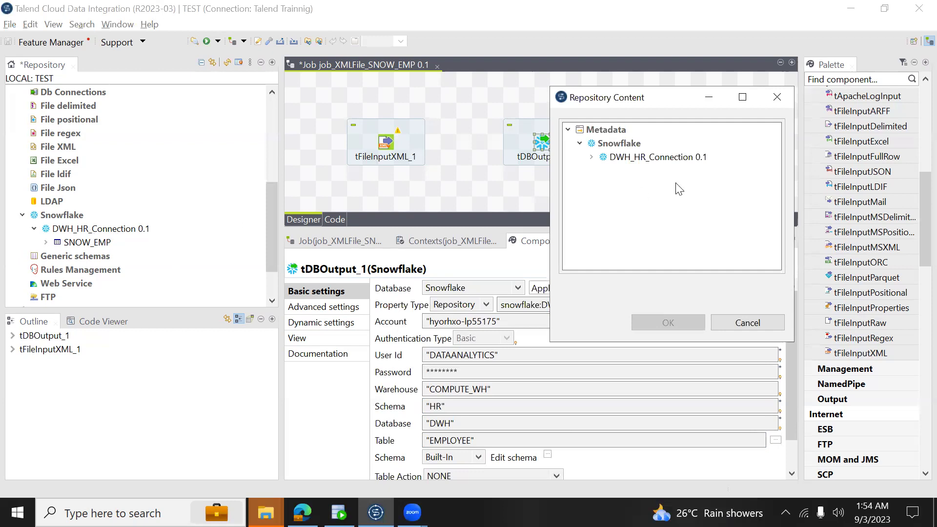
left_click(619, 161)
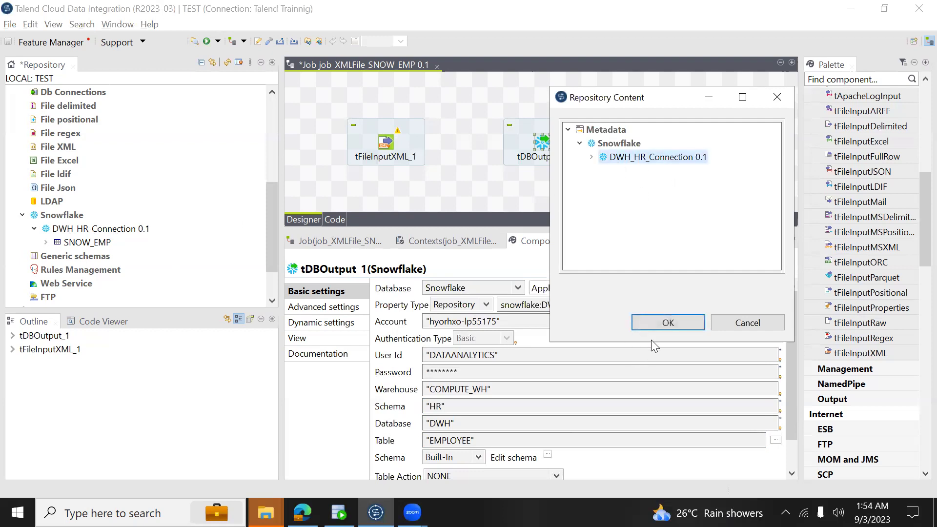
left_click(654, 324)
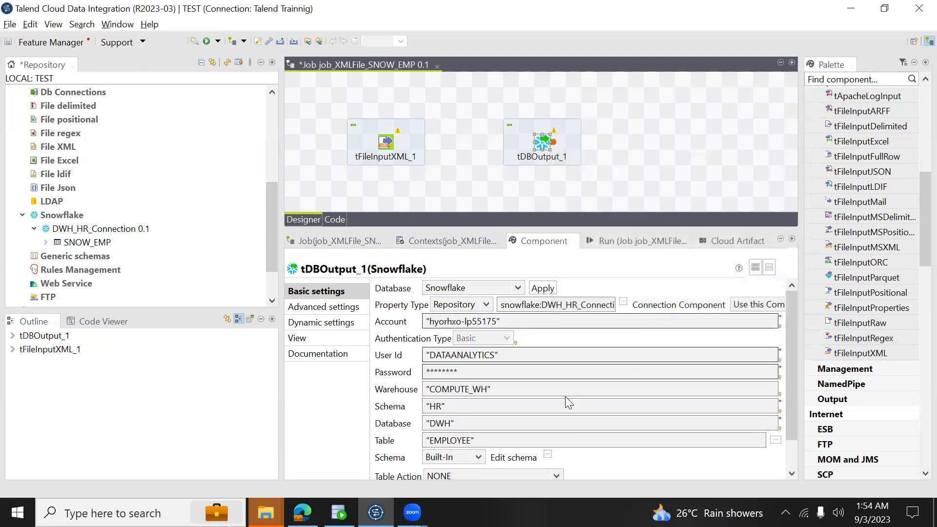
Set tDBOutput_1's table to a custom object named EMPLOYEE.
scroll(790, 426, "down", 2)
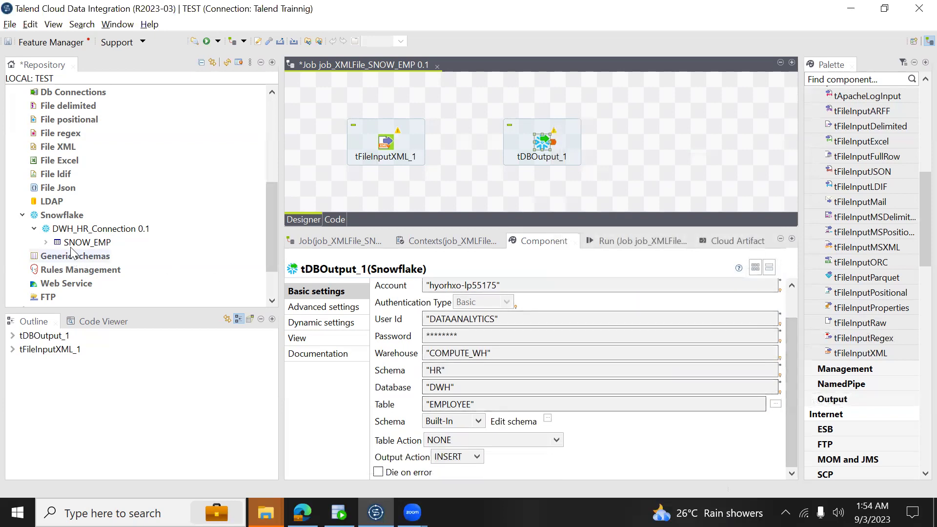
left_click(776, 404)
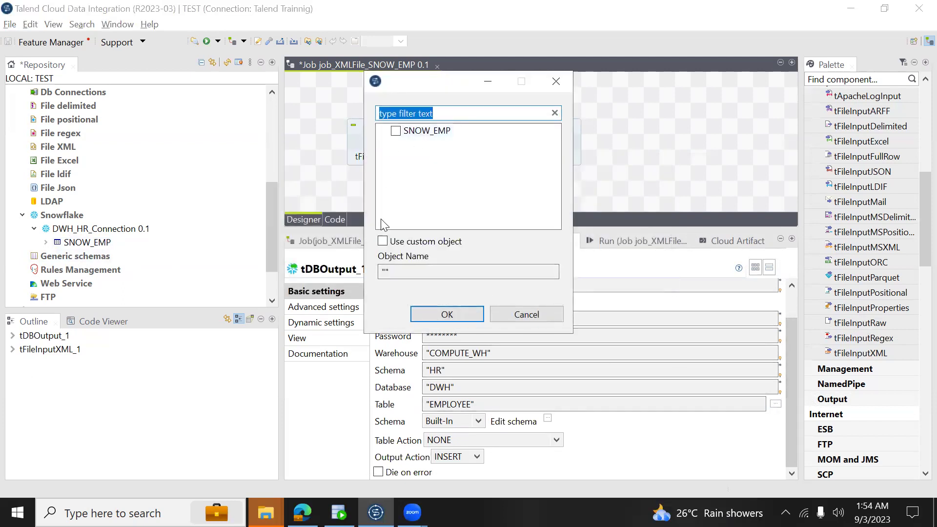
left_click(383, 242)
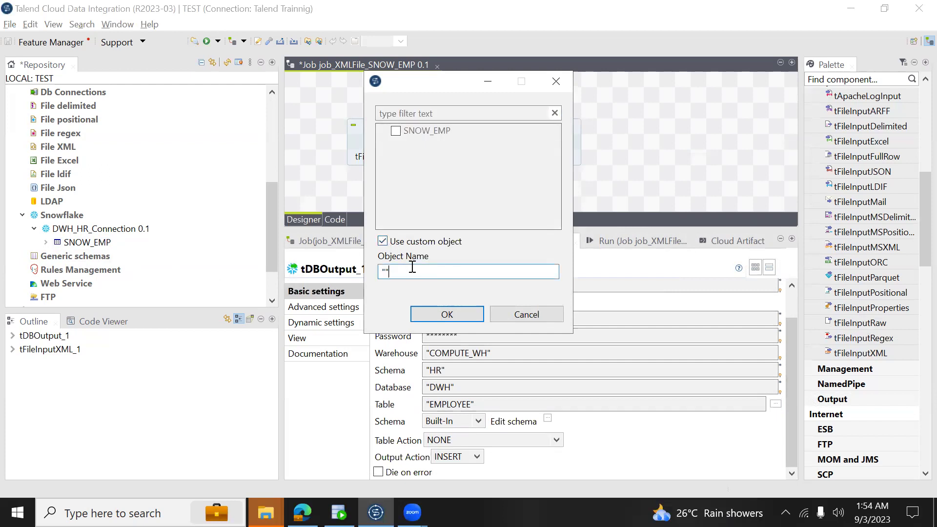
type("EMPLOYEE")
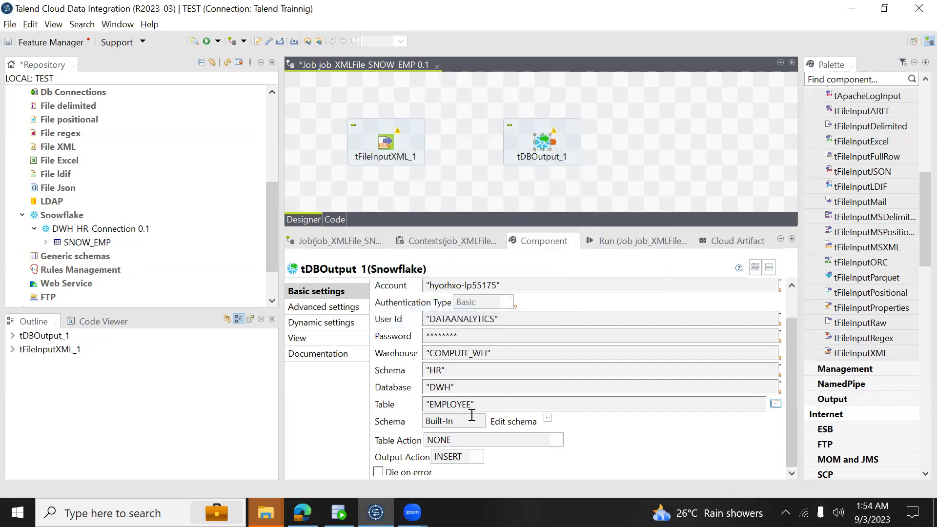
Set tDBOutput_1's table action to DROP_IF_EXISTS_AND_CREATE, keep the repository database setting, and save the job.
left_click(555, 439)
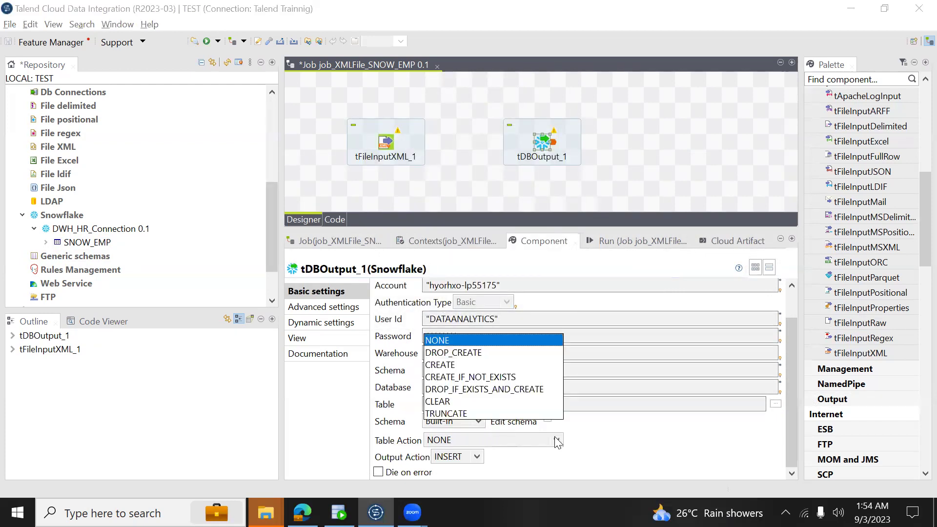
left_click(453, 389)
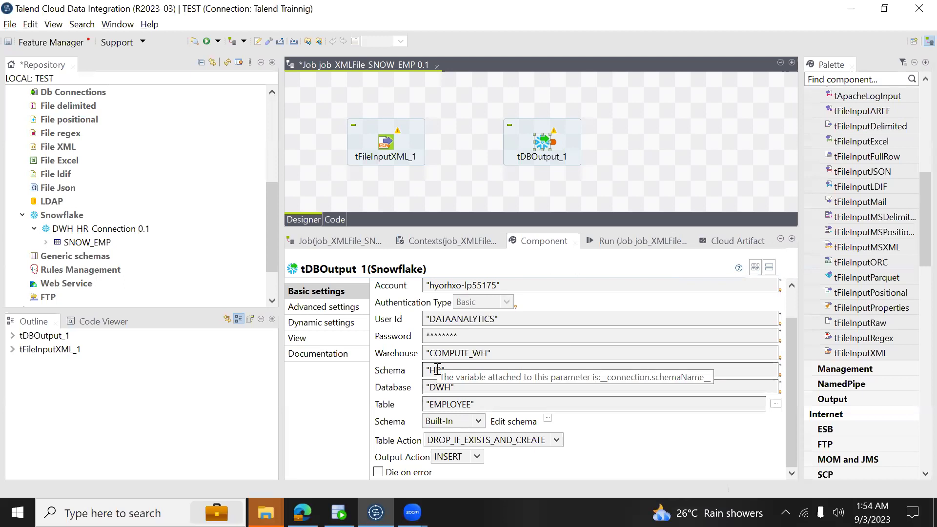
left_click(439, 387)
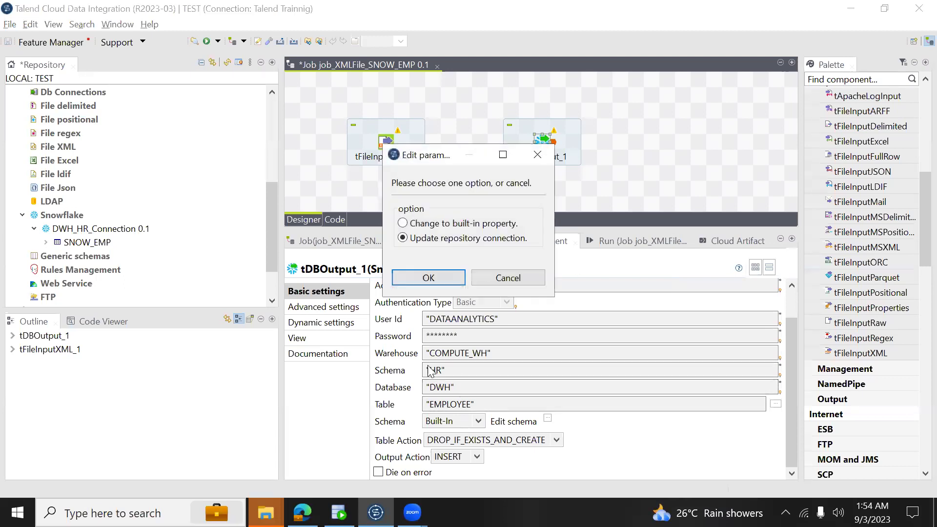
left_click(506, 278)
left_click(10, 43)
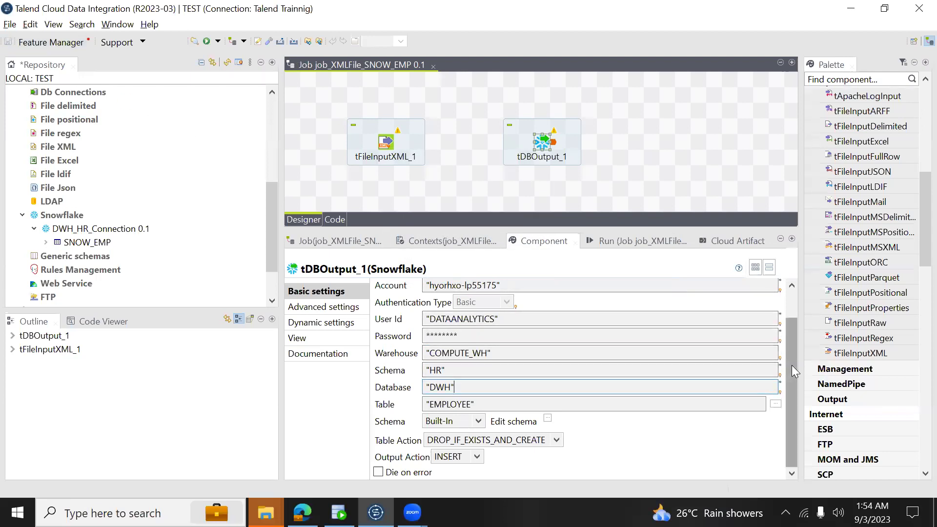
left_click_drag(792, 365, 786, 303)
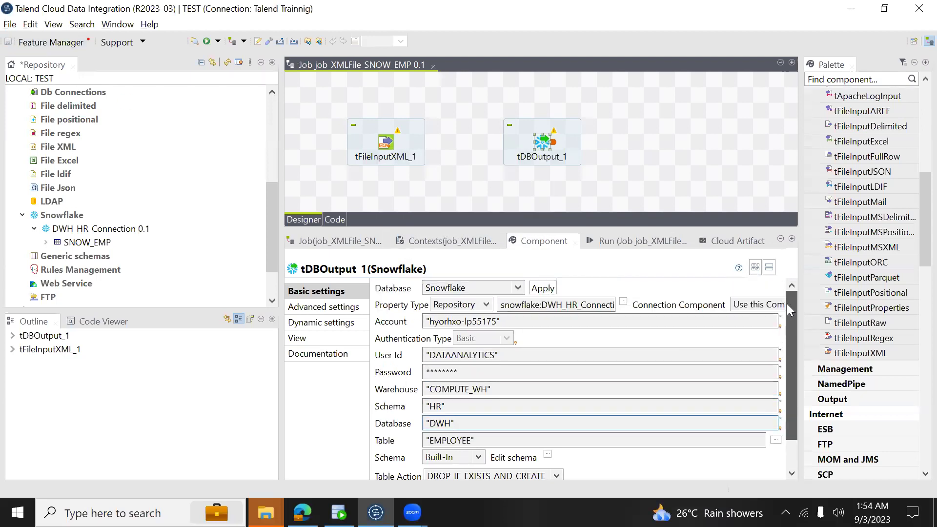
Connect tFileInputXML_1 to tDBOutput_1 with a Main row and check the input component's schema.
right_click(387, 146)
mouse_move(441, 151)
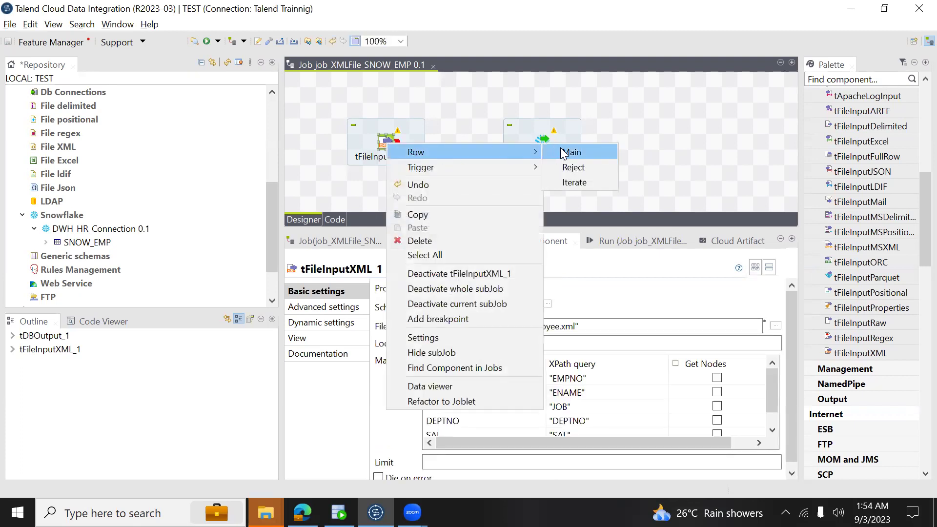
left_click(569, 152)
left_click(542, 142)
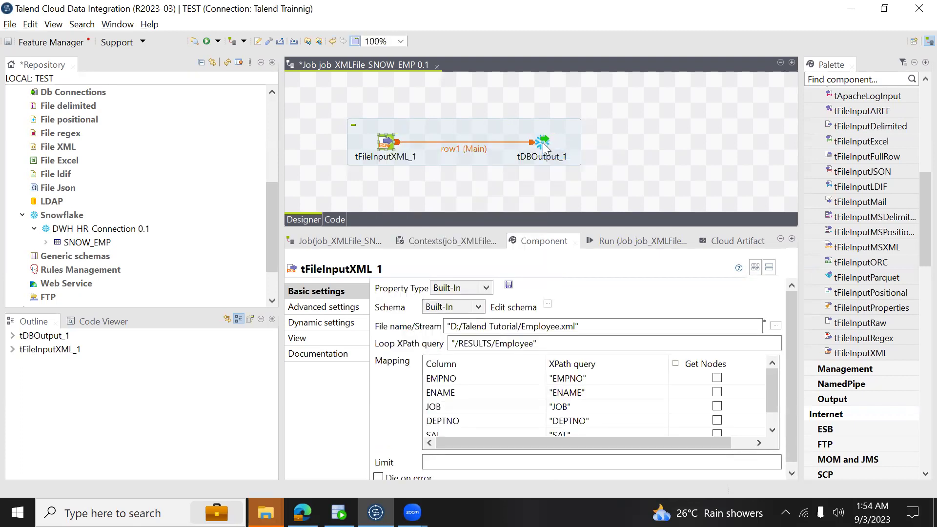
left_click(548, 305)
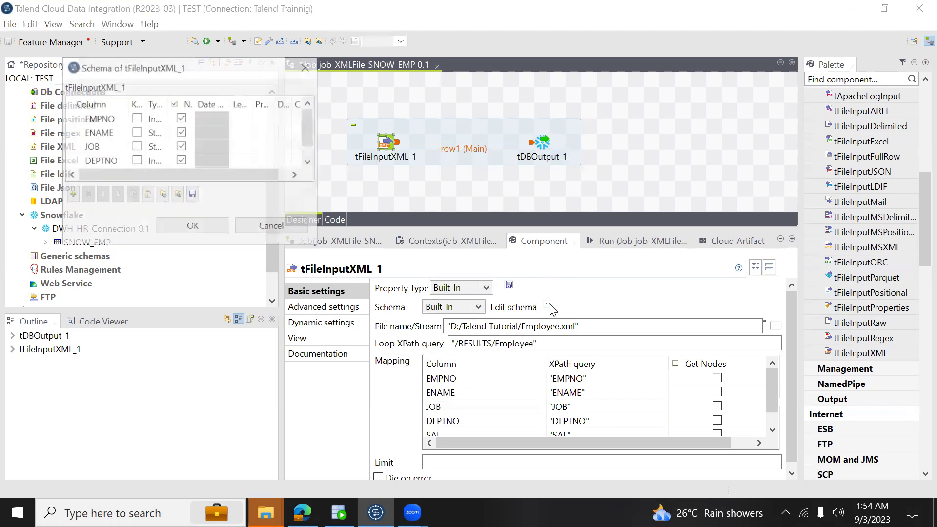
left_click(269, 226)
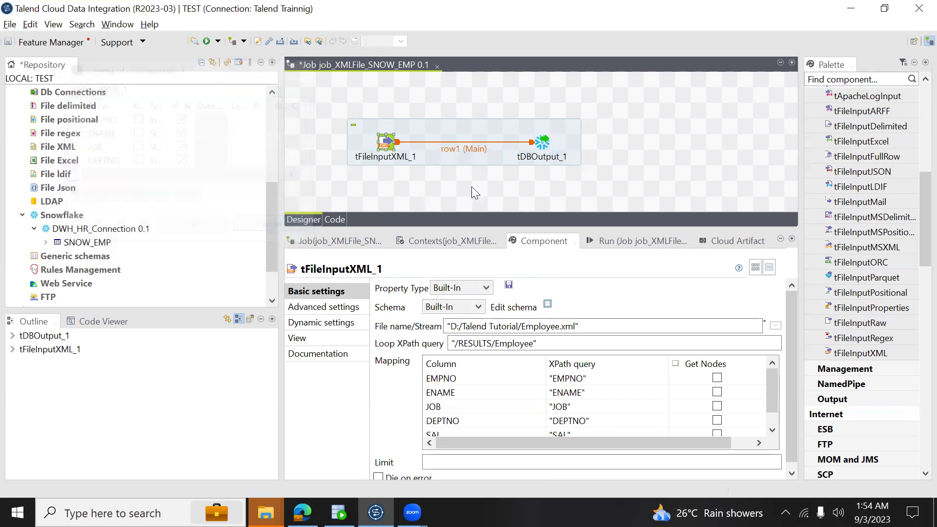
Check the schema of tDBOutput_1 and sync its columns with the XML input.
left_click(544, 143)
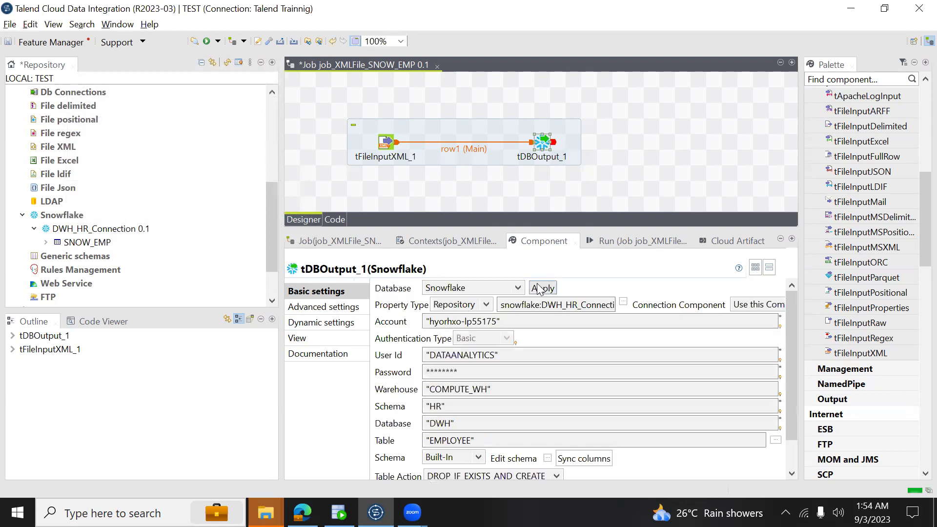
scroll(791, 354, "down", 3)
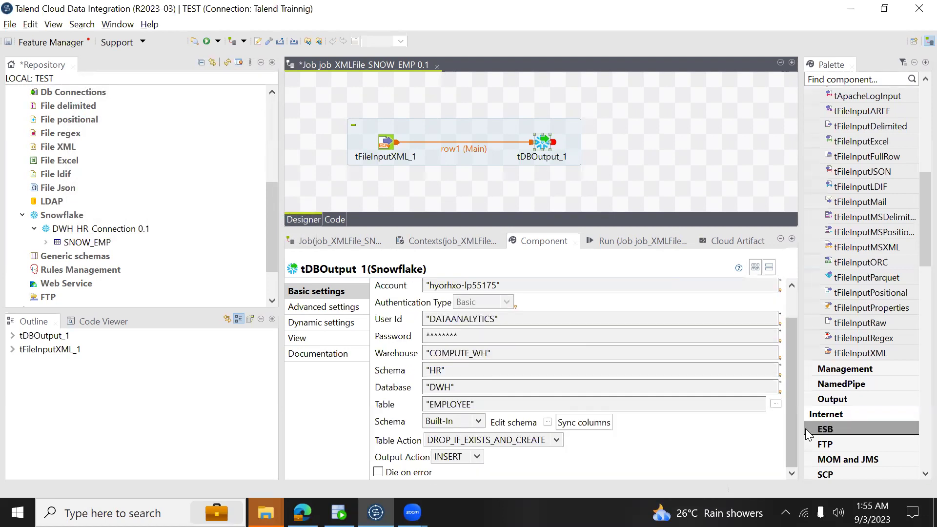
left_click(547, 422)
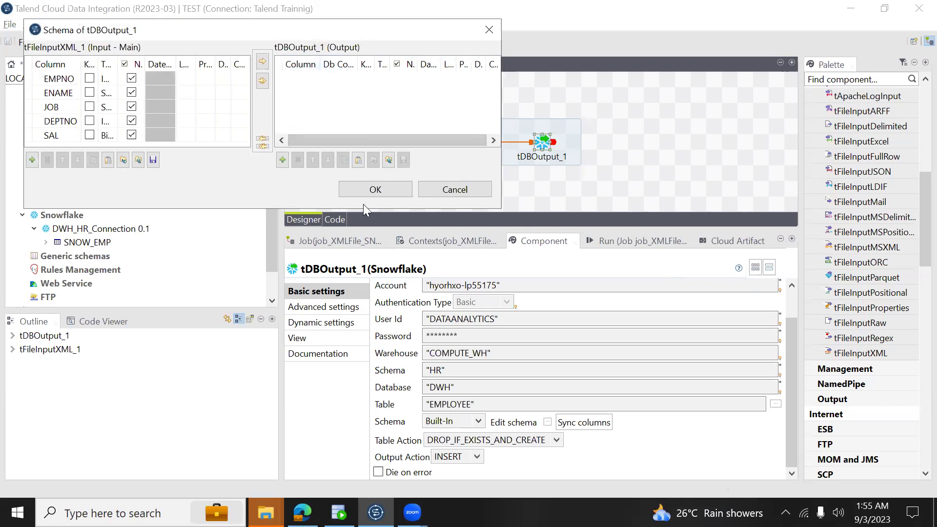
left_click(140, 81)
left_click(373, 190)
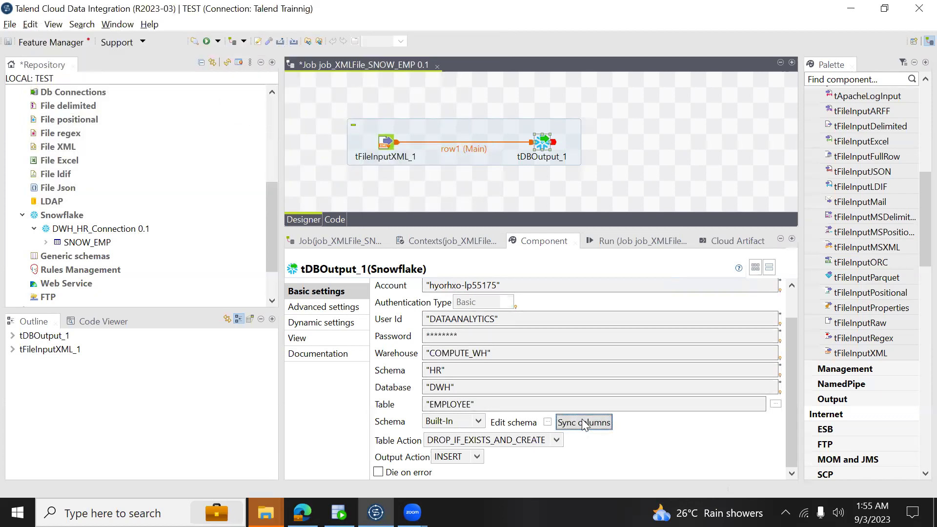
left_click(562, 423)
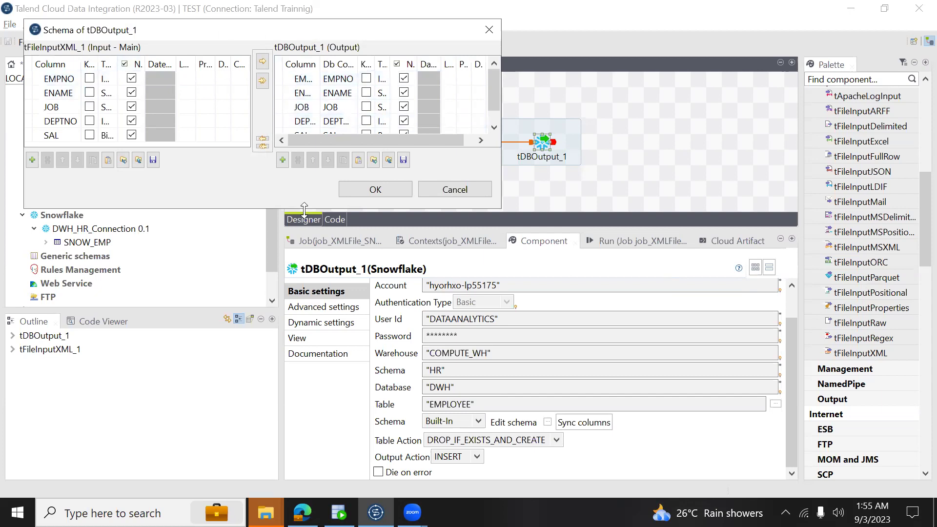
Review the synced output schema of tDBOutput_1, enlarging the schema window and widening the Db Column to read its names.
left_click_drag(304, 209, 304, 342)
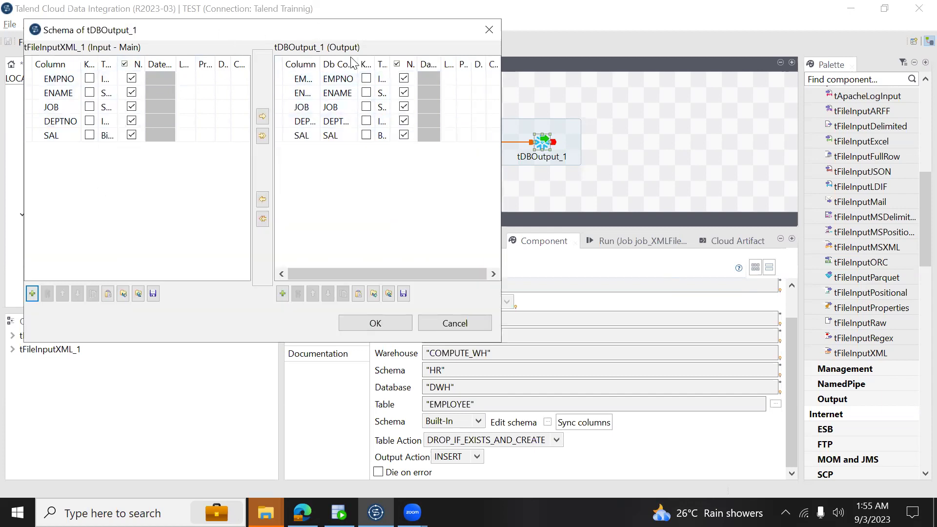
left_click_drag(360, 65, 419, 64)
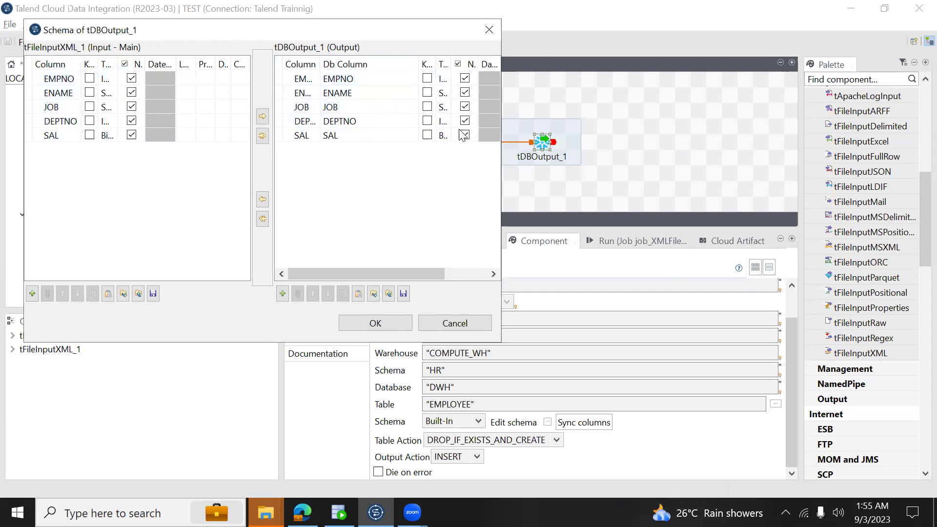
left_click(358, 317)
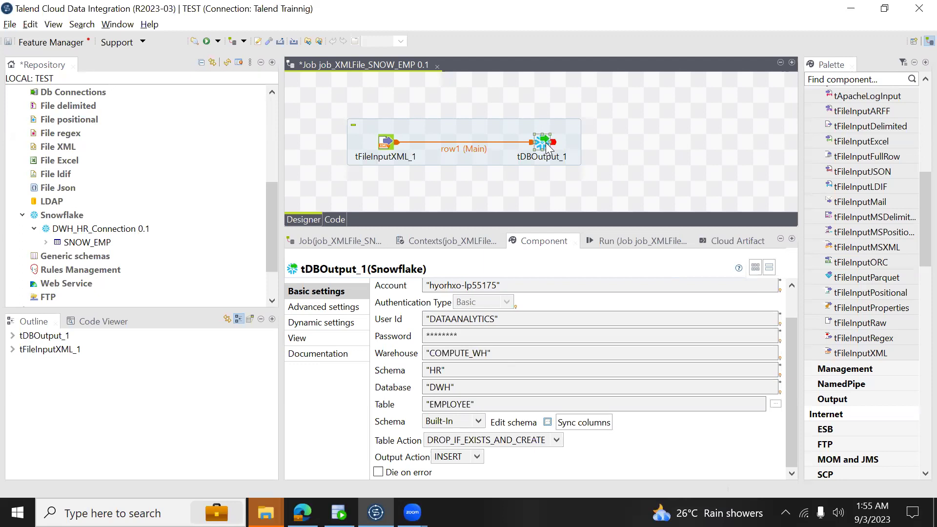
left_click(547, 422)
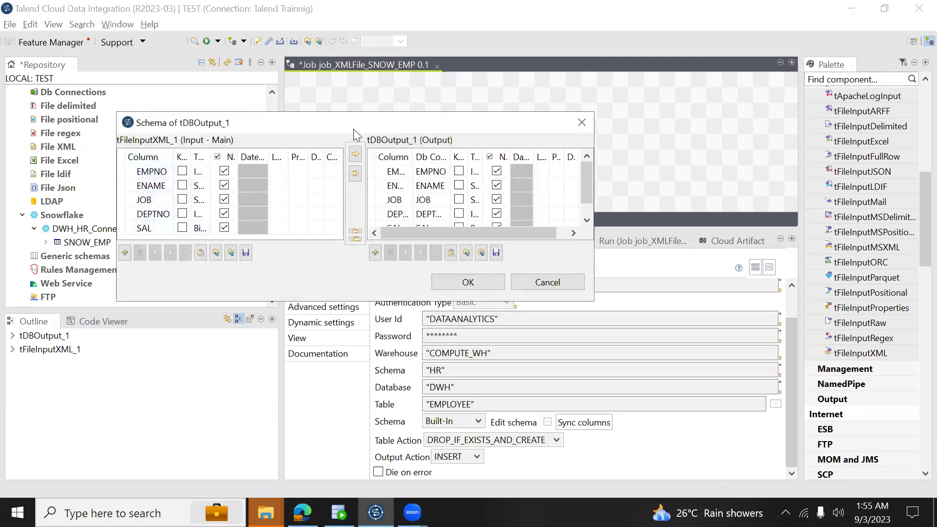
left_click(457, 287)
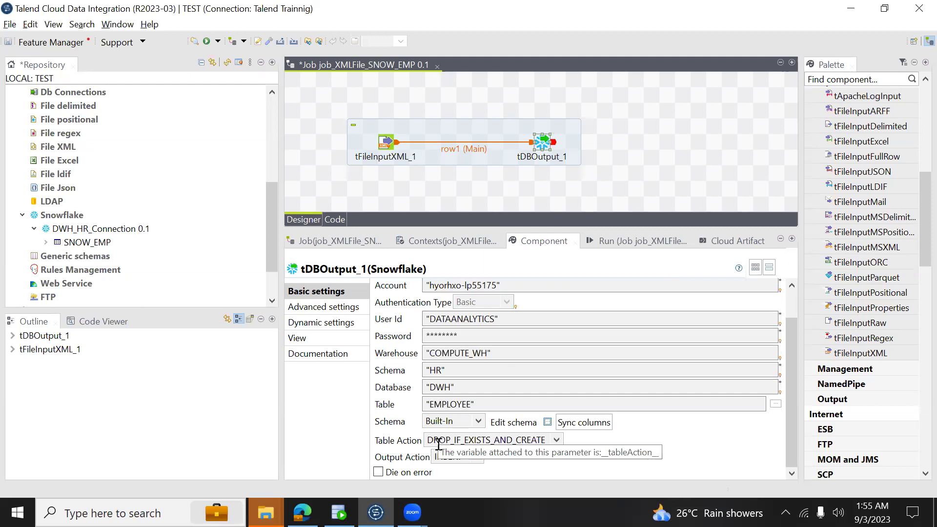
Check the EMPLOYEE query in the Snowflake worksheet in Edge, return to Talend and run job_XMLFile_SNOW_EMP.
key("alt+Tab")
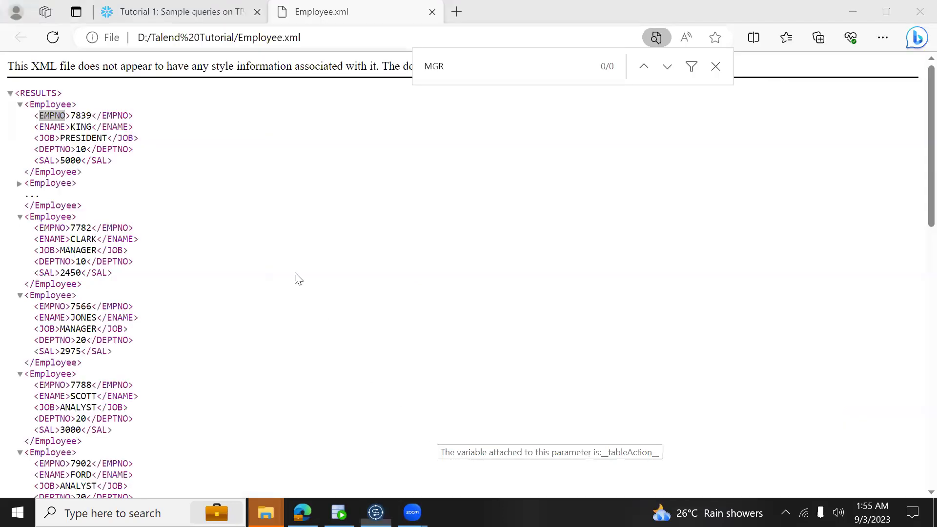
left_click(182, 11)
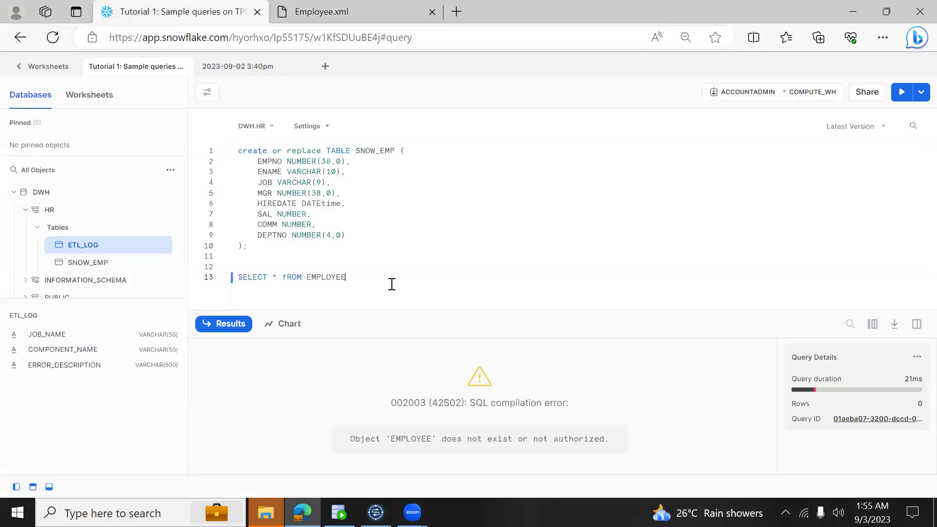
key("alt+Tab")
key("alt+Tab")
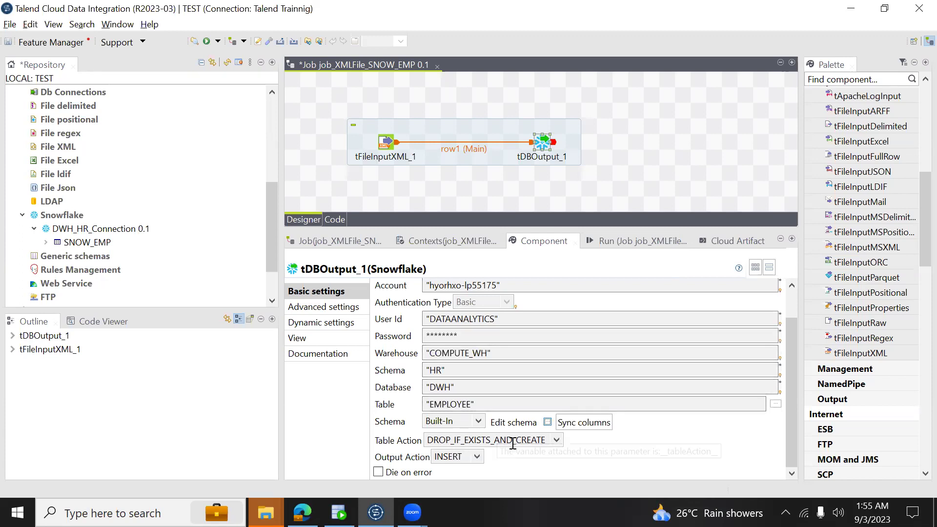
left_click(604, 242)
left_click(413, 303)
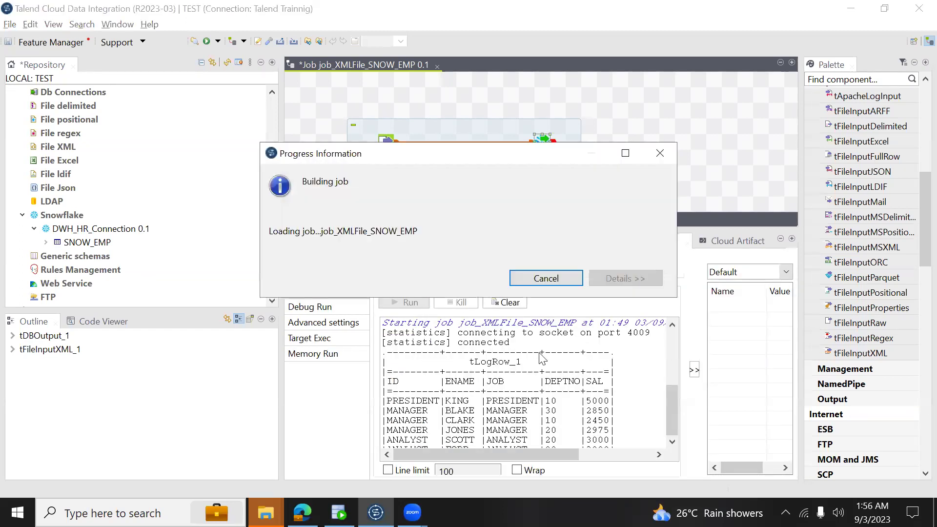
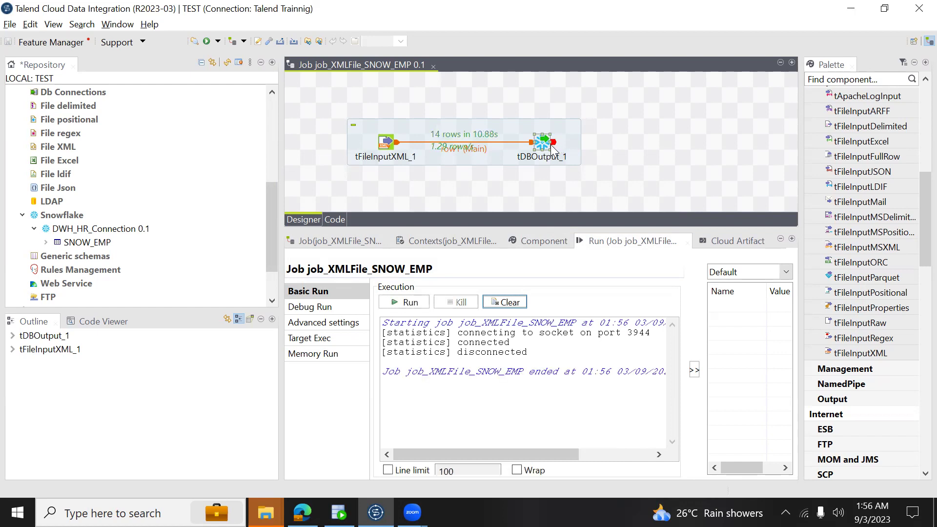
In the Snowflake worksheet in Edge, run the SELECT * query on EMPLOYEE and browse down the returned rows.
key("alt+Tab")
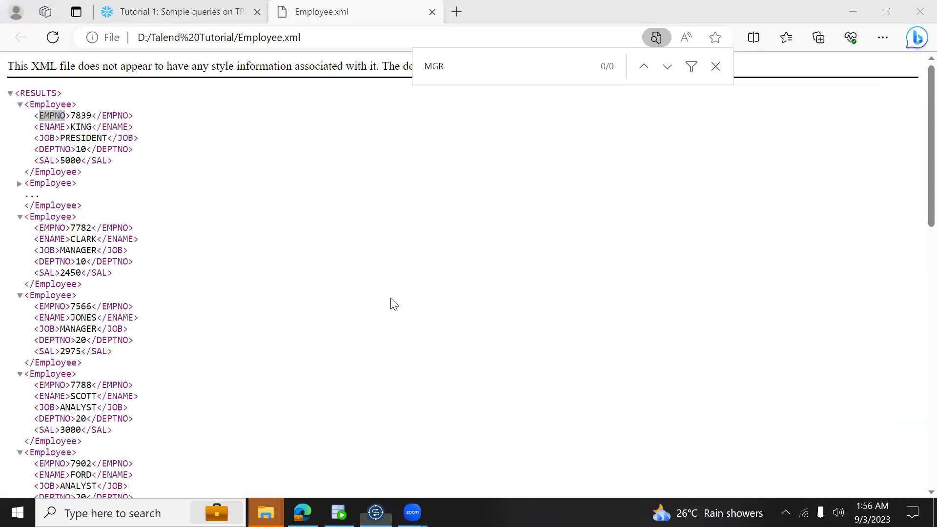
key("ctrl+shift+Tab")
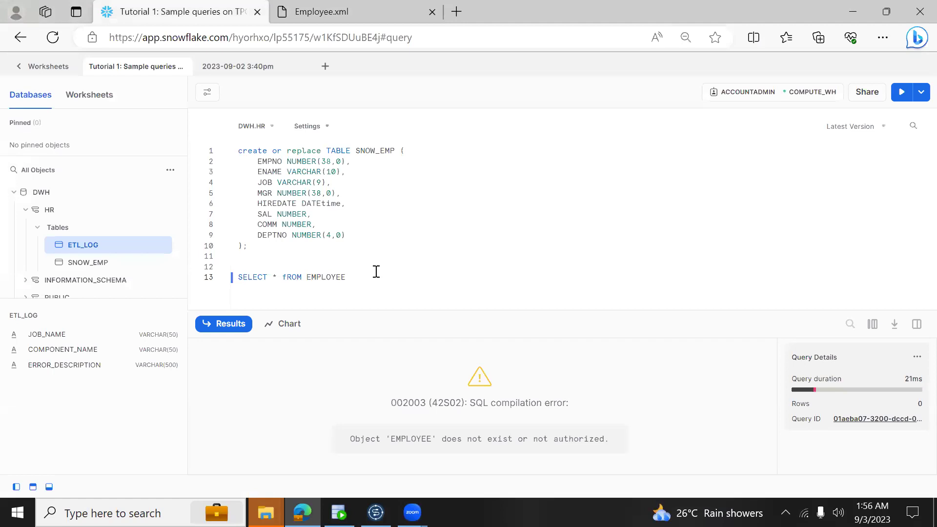
key("ctrl+Return")
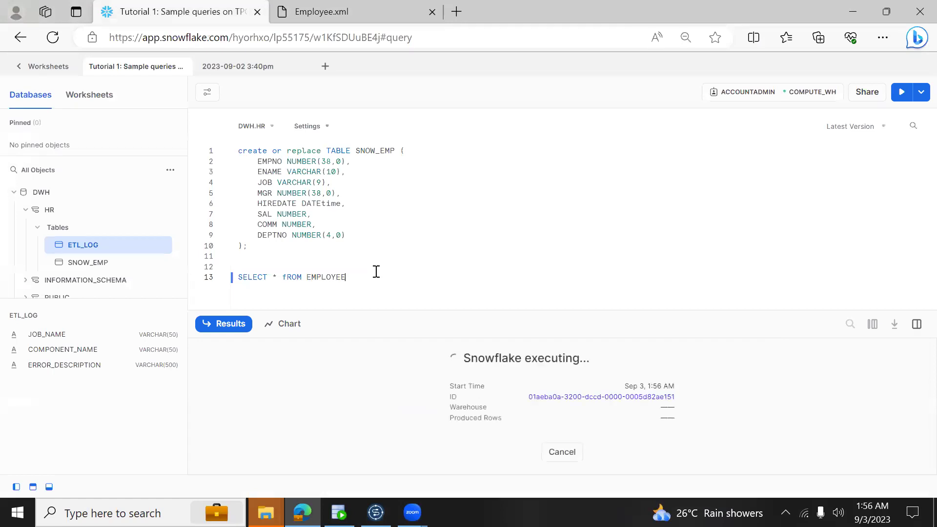
left_click(381, 374)
key("Down")
key("Down")
key("Down")
key("Down")
key("Down")
key("Down")
key("Down")
key("Down")
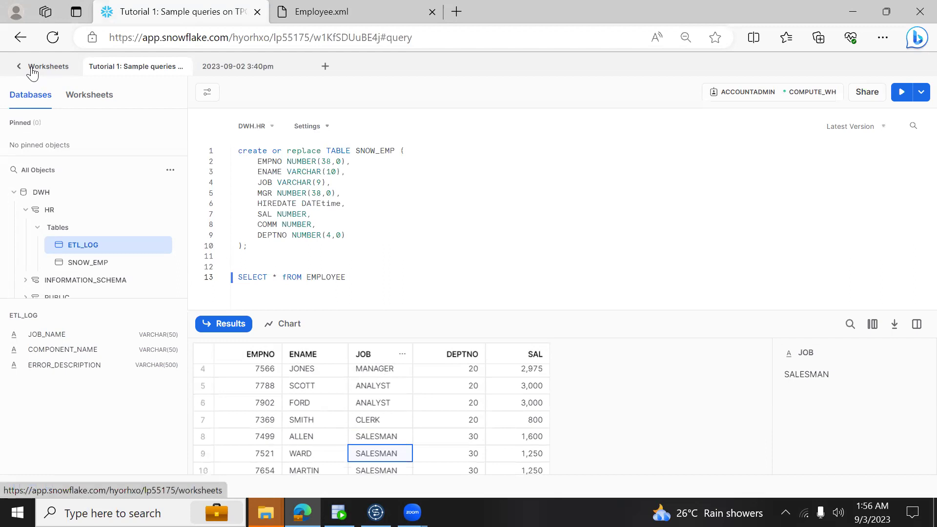
key("alt+Tab")
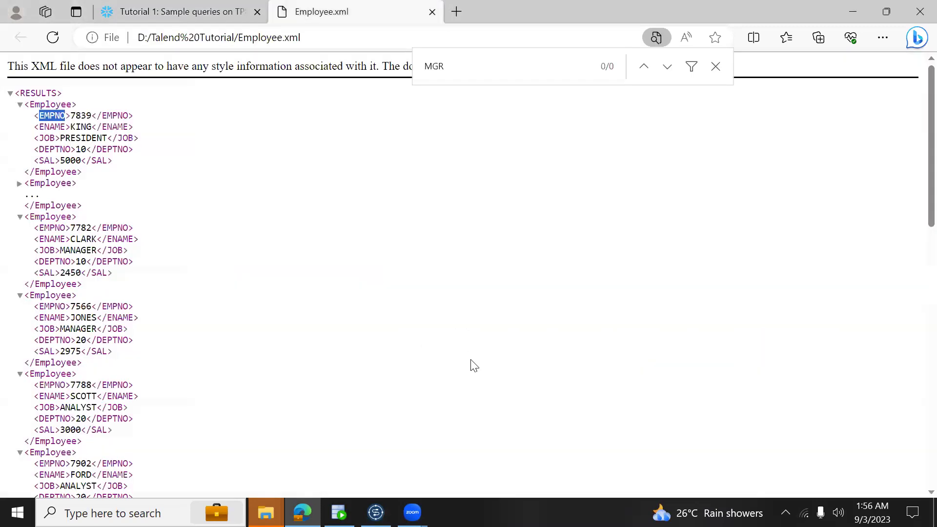
key("alt+Tab")
key("alt+Tab")
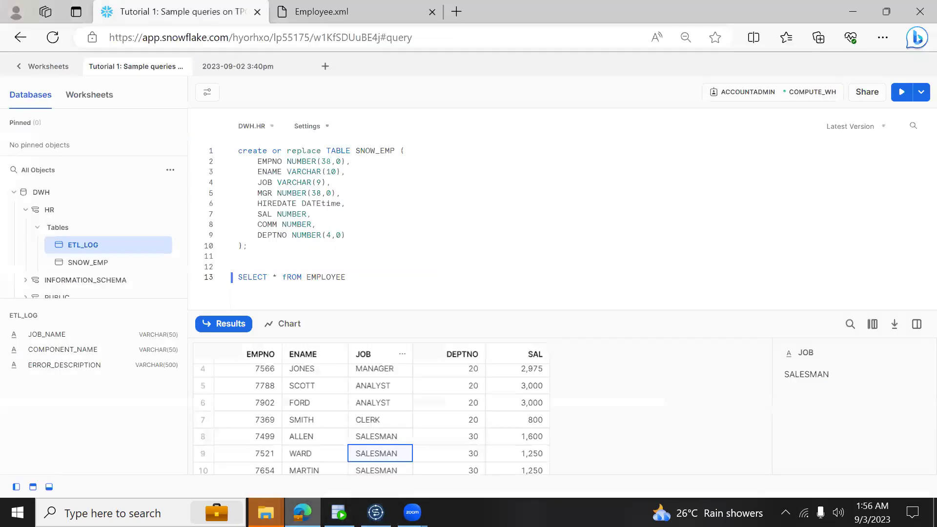
left_click(303, 512)
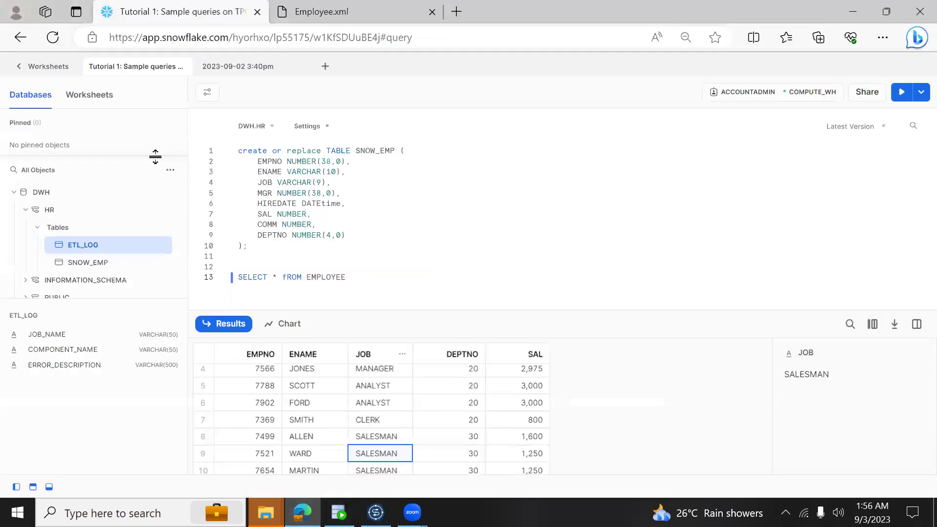
Leave the worksheet for Snowflake's Query History and limit the listed queries to the last day.
left_click(28, 68)
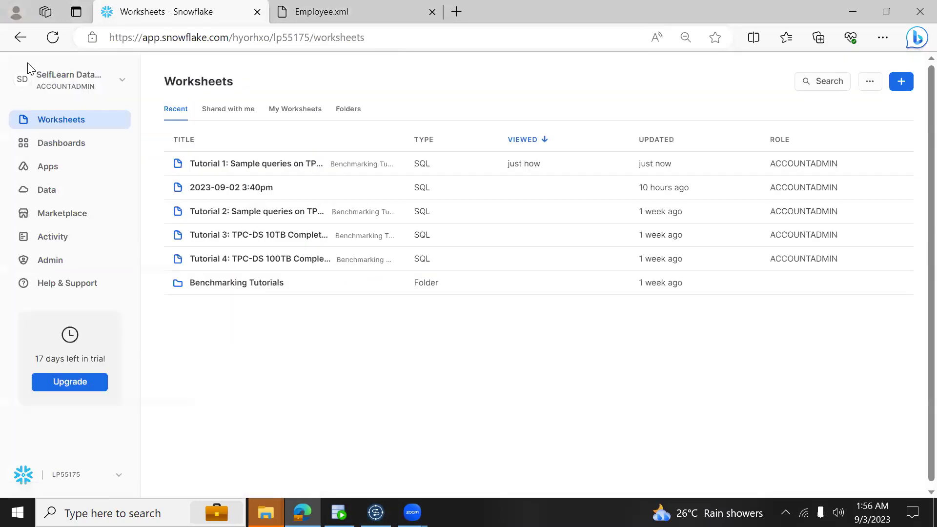
left_click(65, 242)
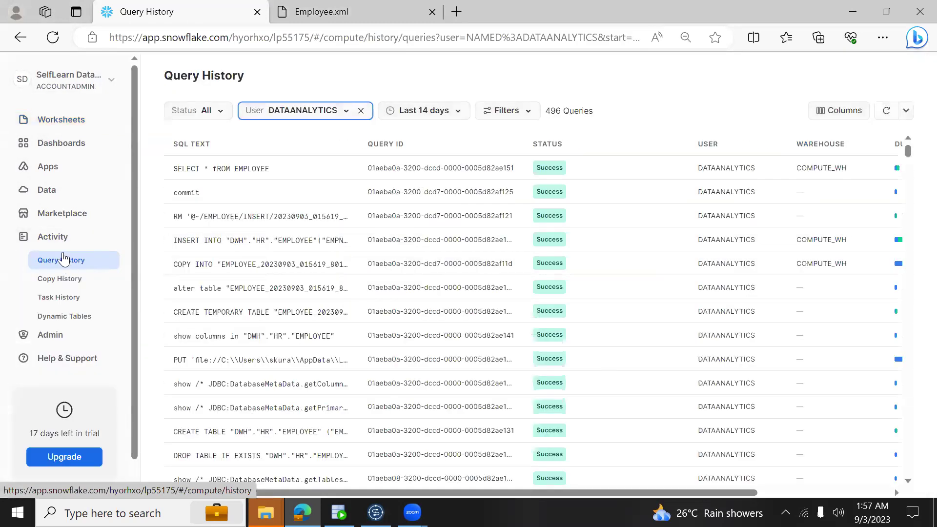
left_click(446, 118)
left_click(425, 162)
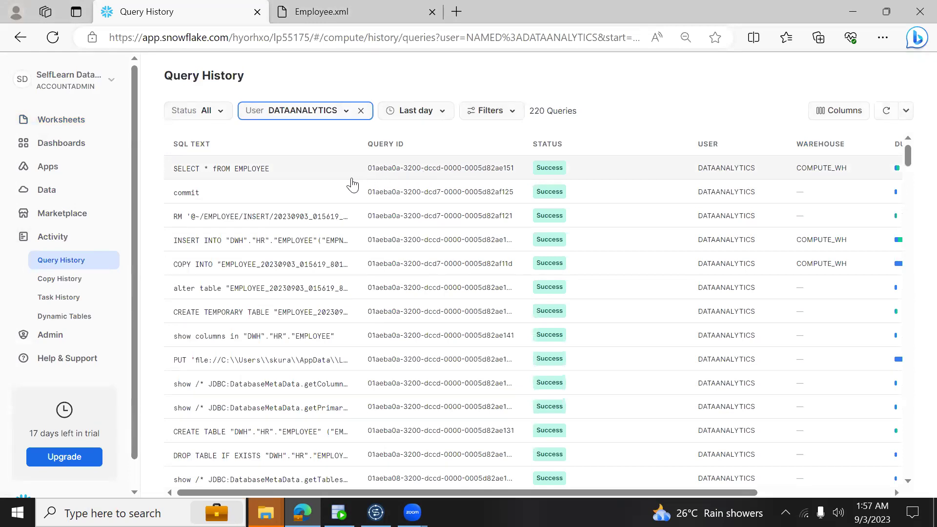
Examine the job's executed statements in Query History, from dropping and creating the EMPLOYEE table to the temporary table, COPY INTO and INSERT.
mouse_move(226, 218)
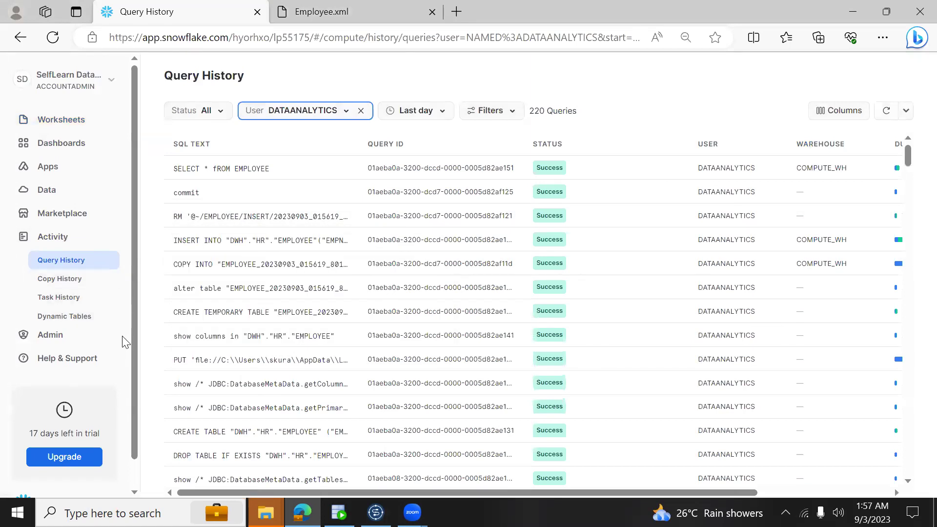
mouse_move(228, 322)
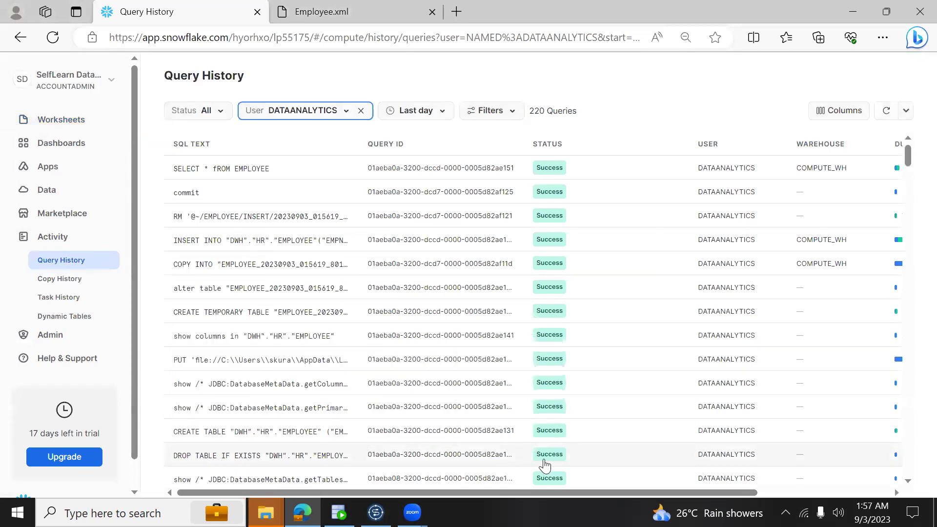
mouse_move(275, 458)
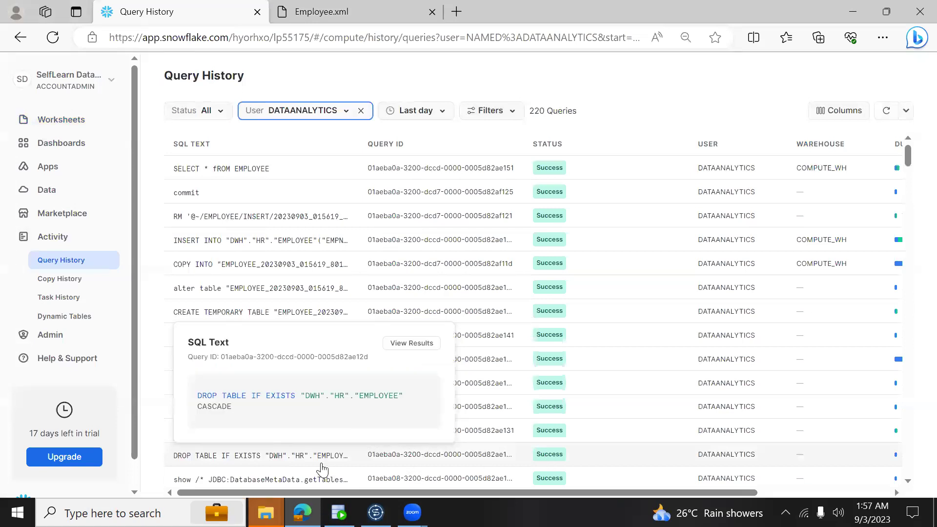
mouse_move(211, 441)
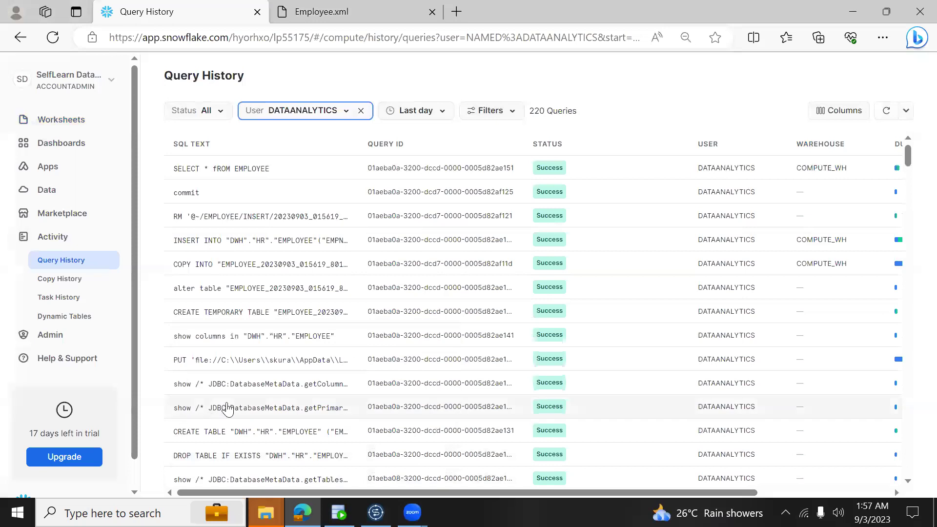
mouse_move(229, 369)
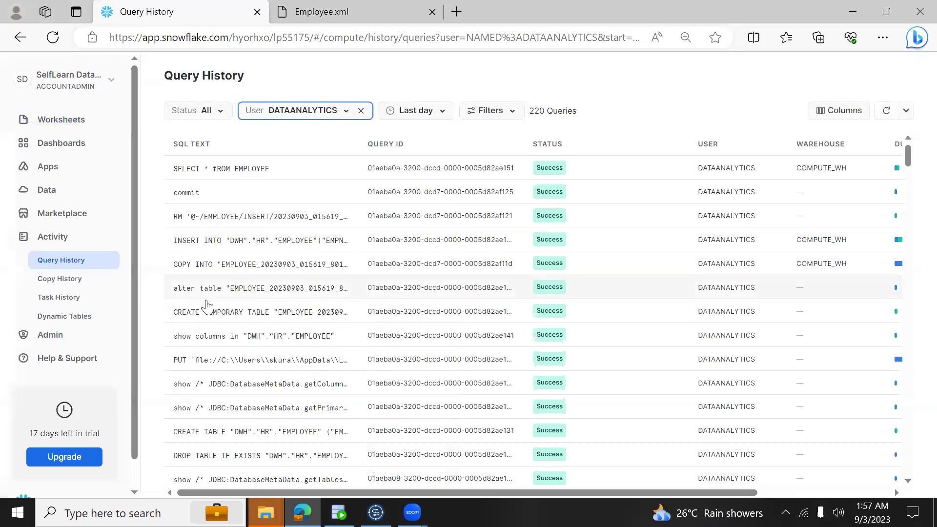
mouse_move(256, 319)
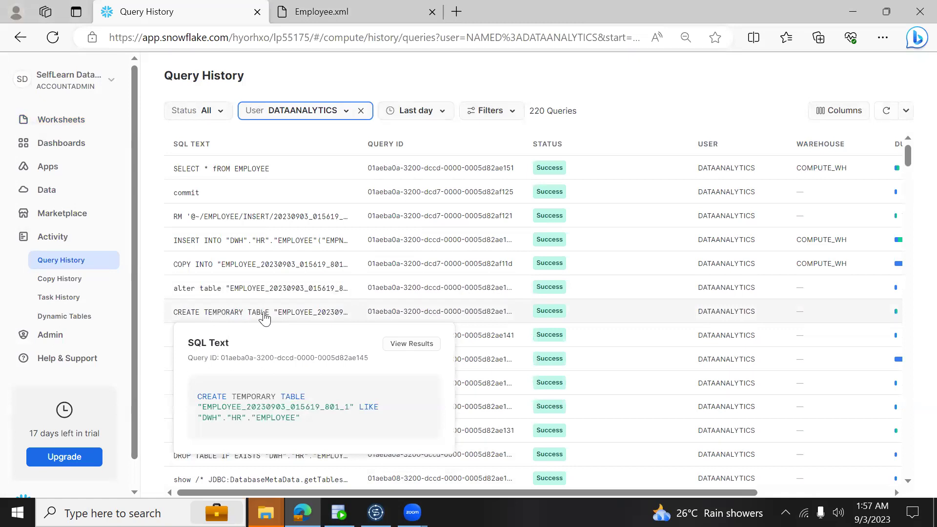
mouse_move(253, 250)
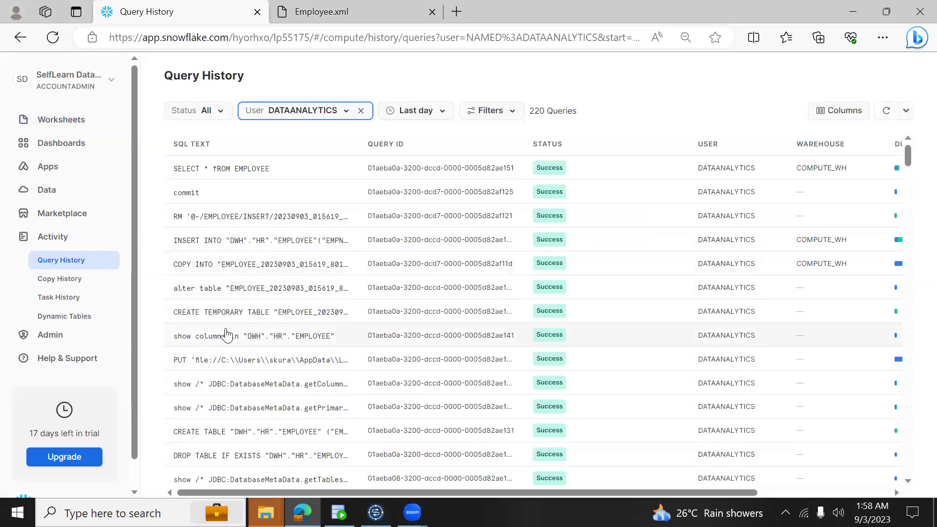
Switch to Talend, set the Table Action of tDBOutput_1 to TRUNCATE and save the job.
key("alt+Tab")
left_click(545, 145)
left_click(522, 244)
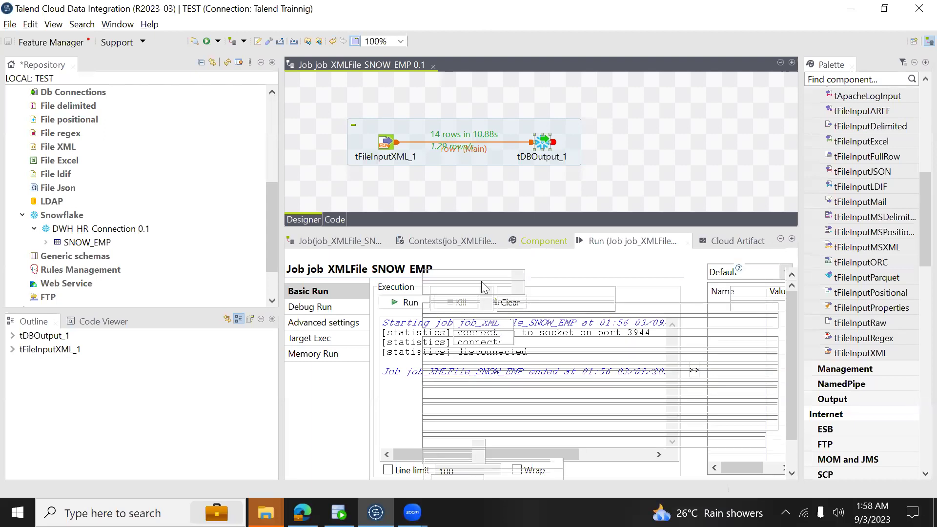
scroll(665, 455, "down", 2)
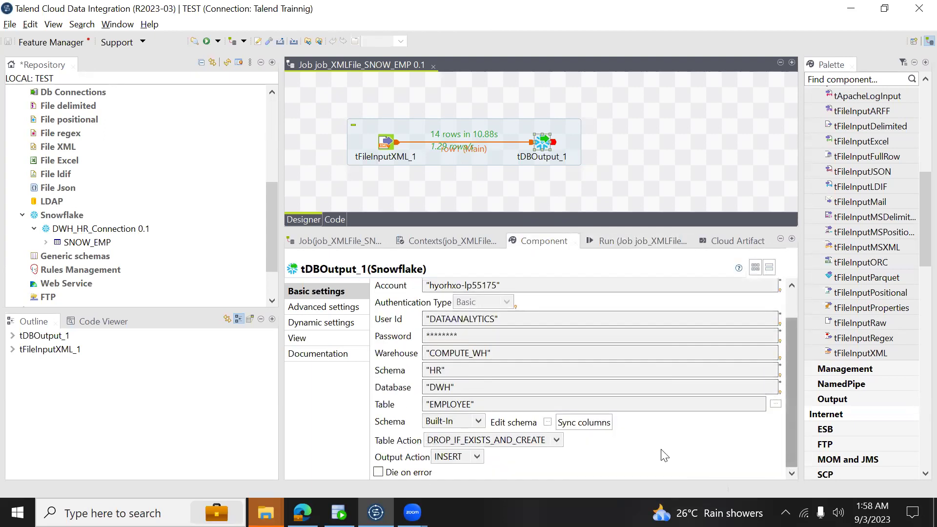
left_click(518, 438)
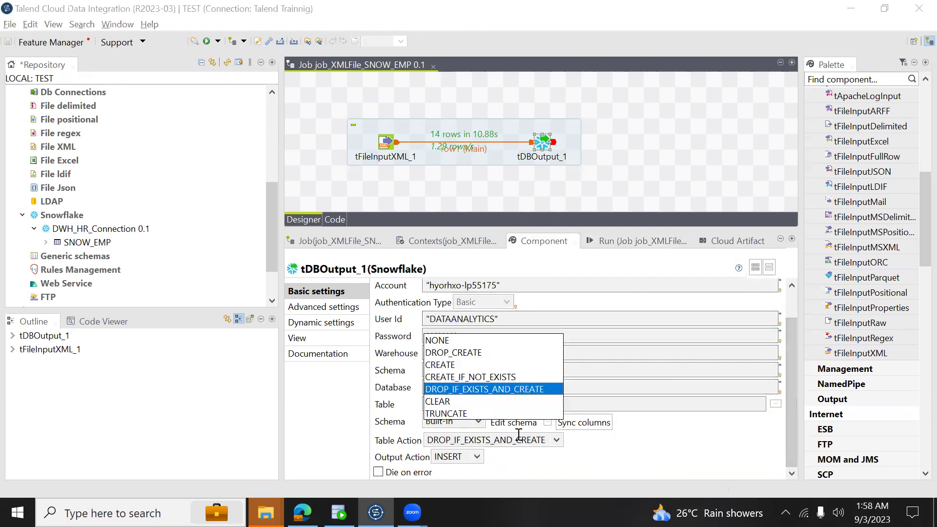
left_click(459, 413)
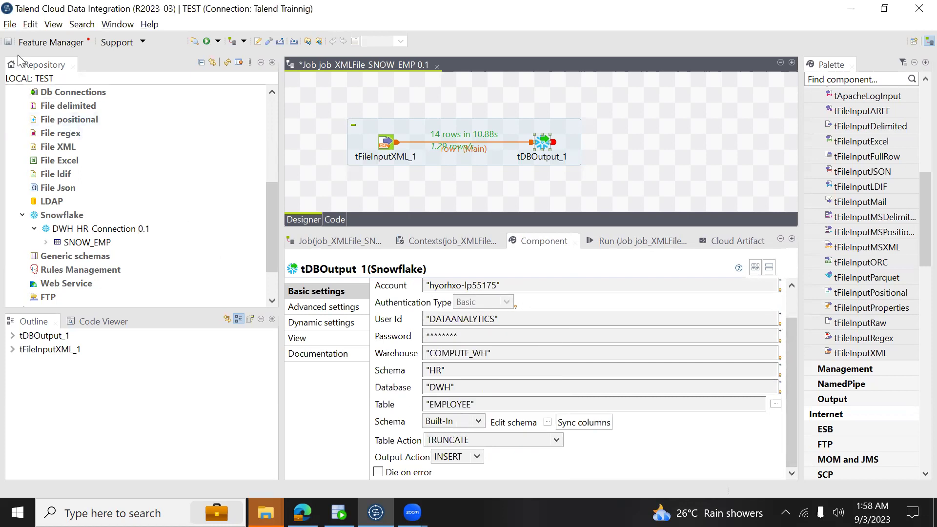
left_click(9, 43)
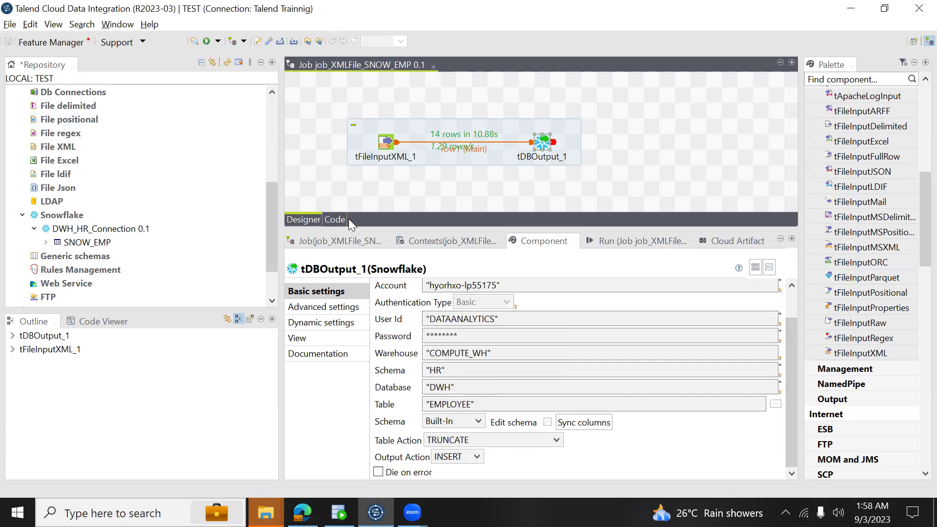
Run job_XMLFile_SNOW_EMP, switch to Edge and refresh Snowflake's Query History to inspect the new statements.
left_click(602, 243)
left_click(410, 302)
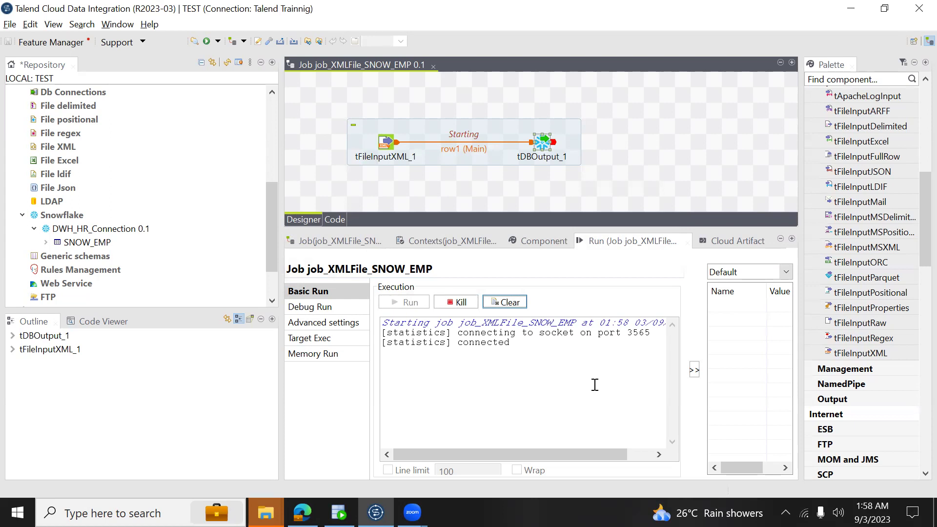
key("alt+Tab")
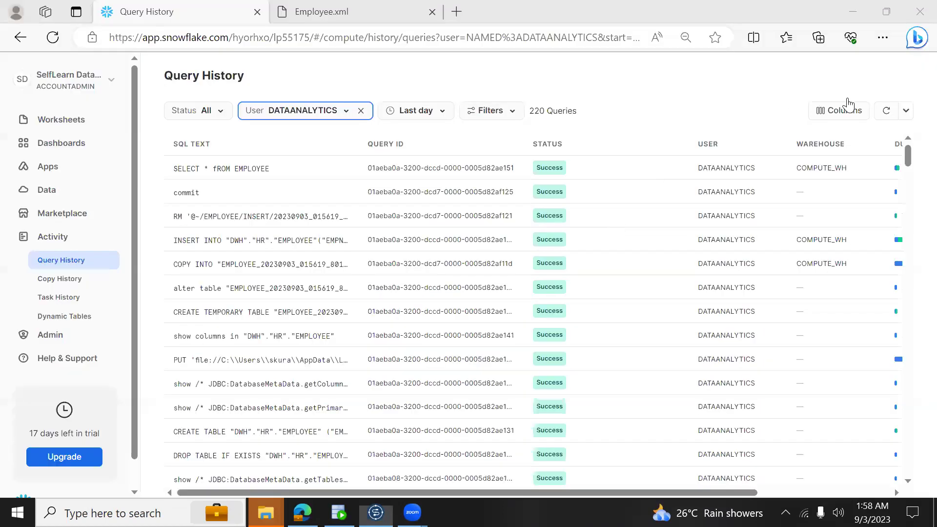
left_click(885, 114)
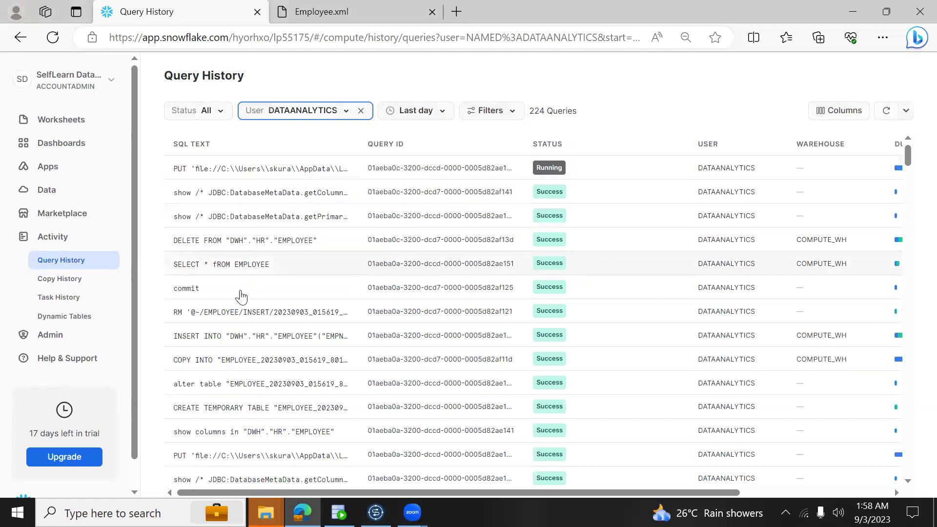
mouse_move(195, 411)
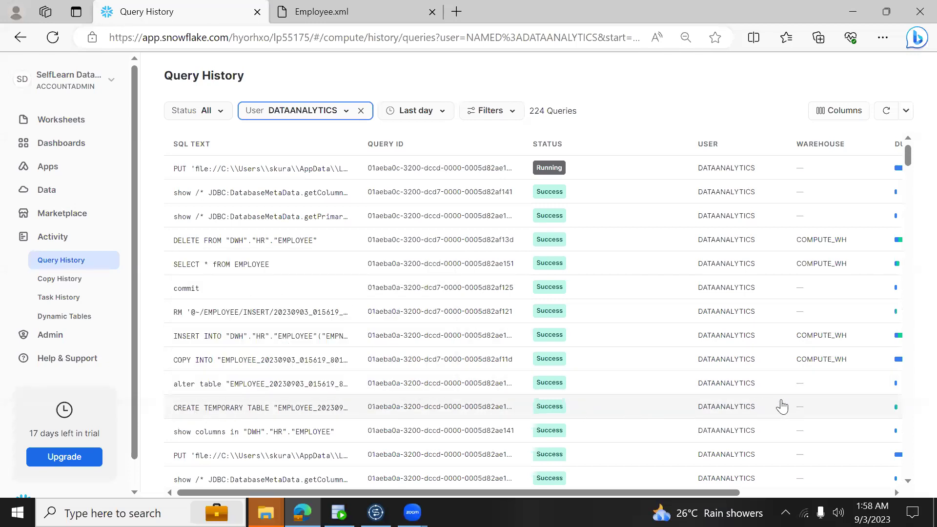
mouse_move(203, 245)
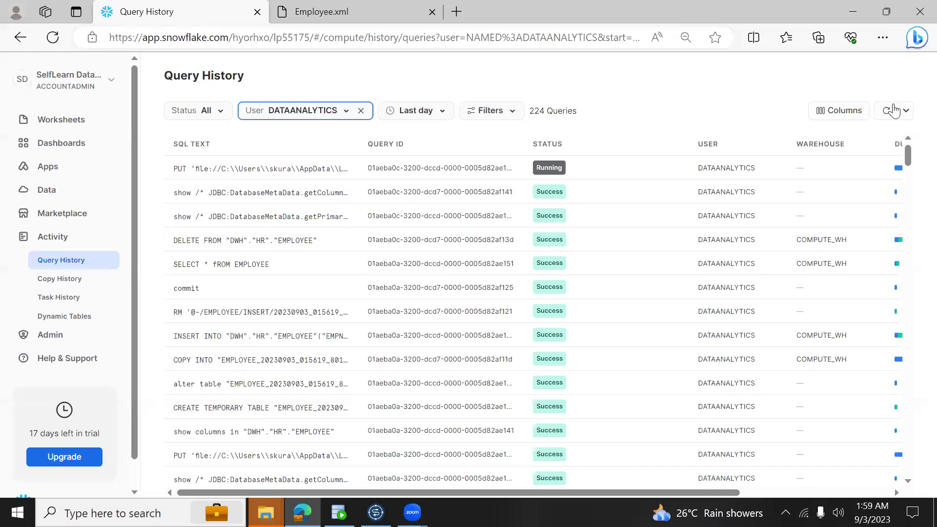
Check the job's run status in Talend, refresh Query History in Edge and read the SQL text of the DELETE, PUT, temporary table and COPY INTO statements.
key("alt+Tab")
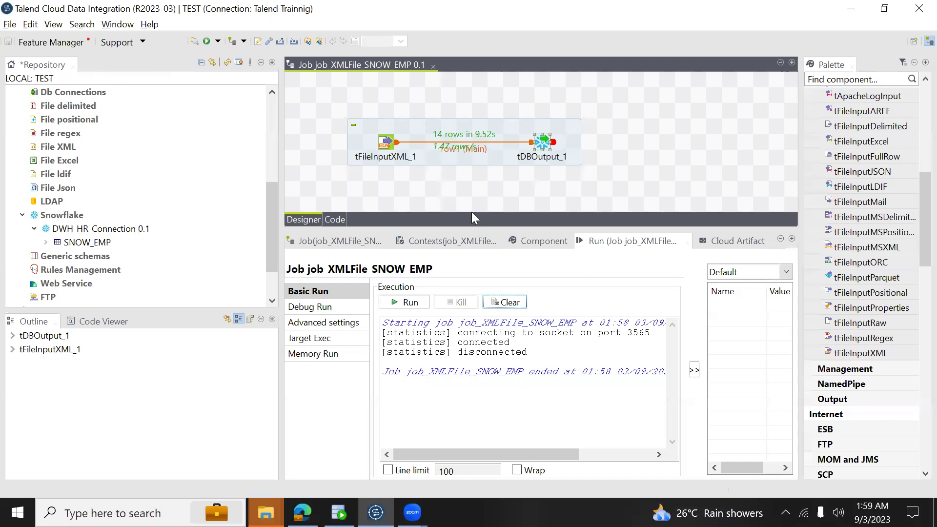
key("alt+Tab")
left_click(885, 116)
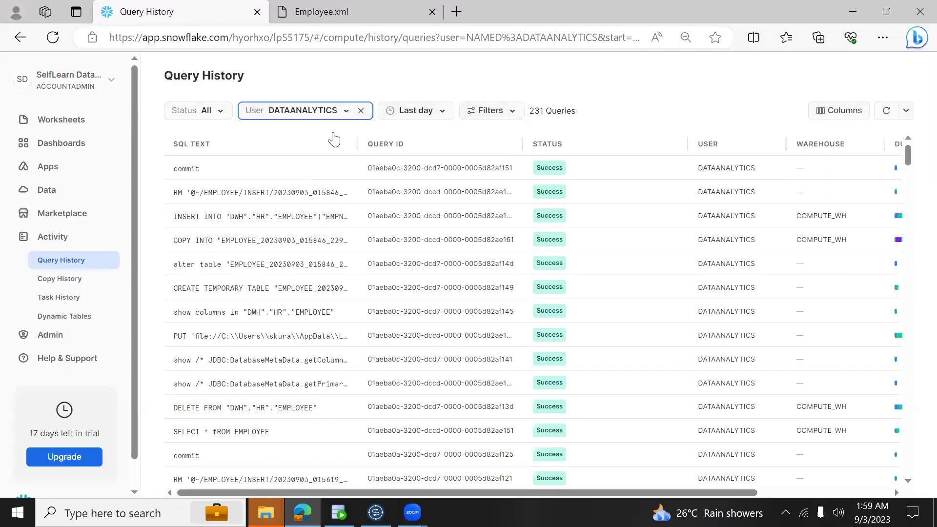
mouse_move(274, 418)
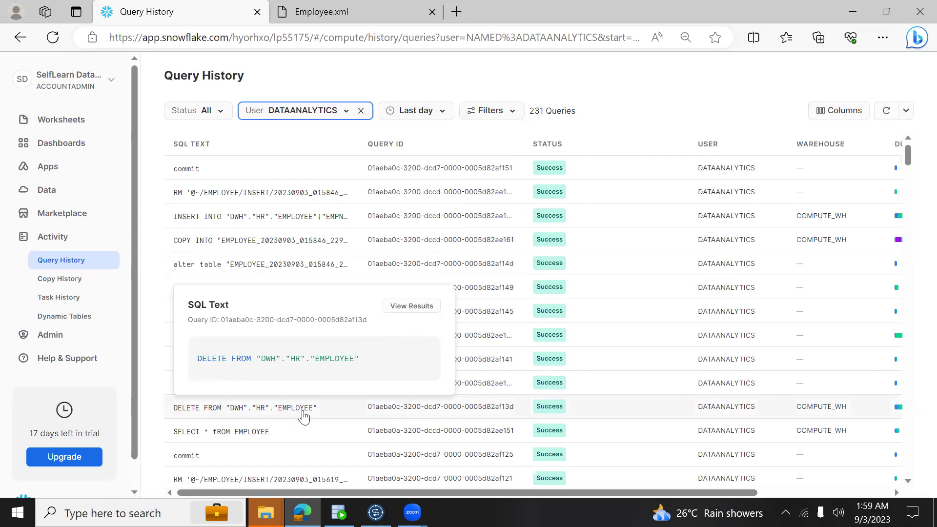
mouse_move(225, 340)
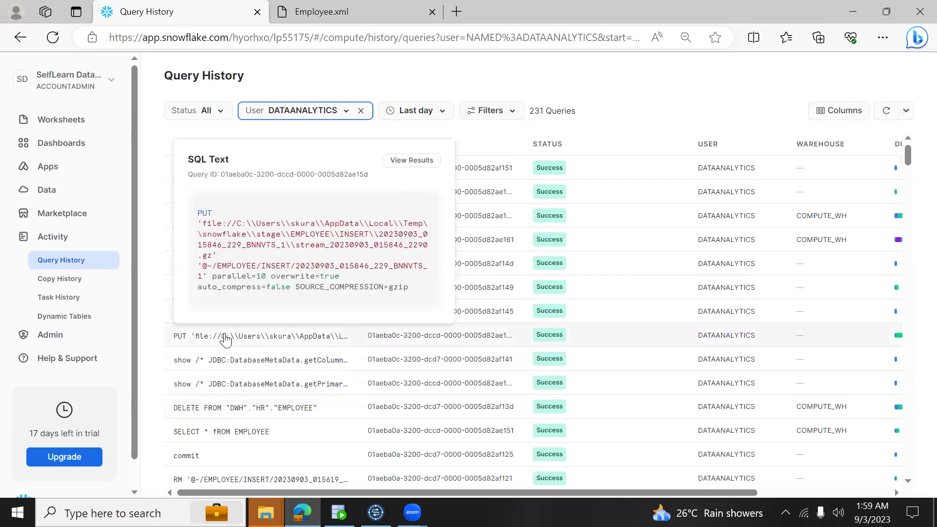
mouse_move(235, 294)
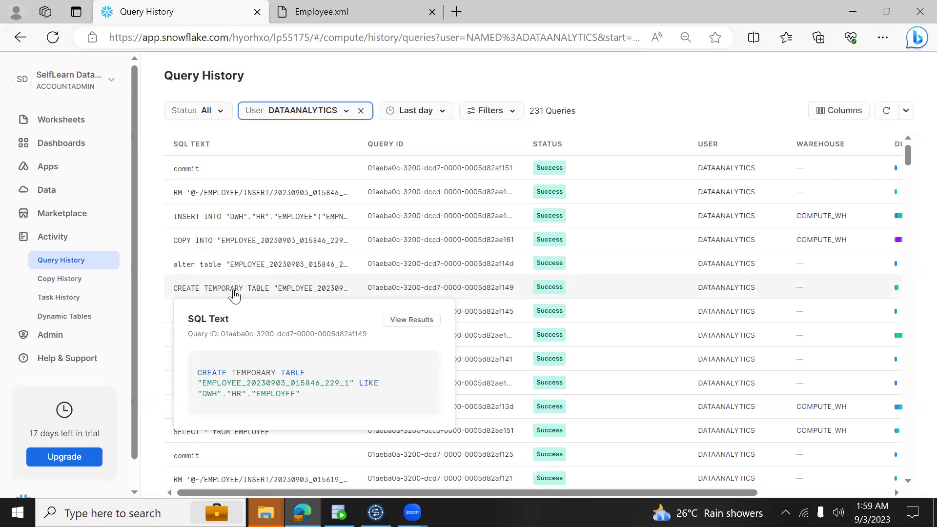
mouse_move(240, 248)
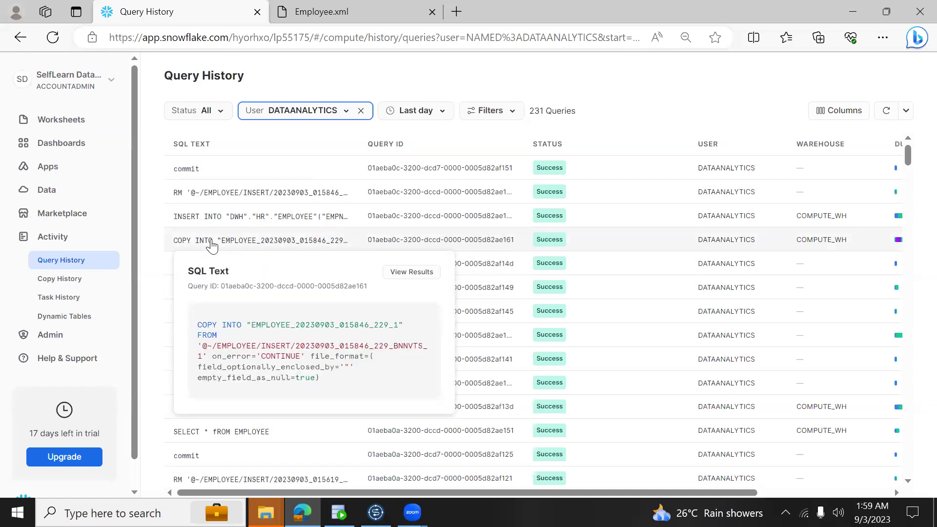
mouse_move(227, 217)
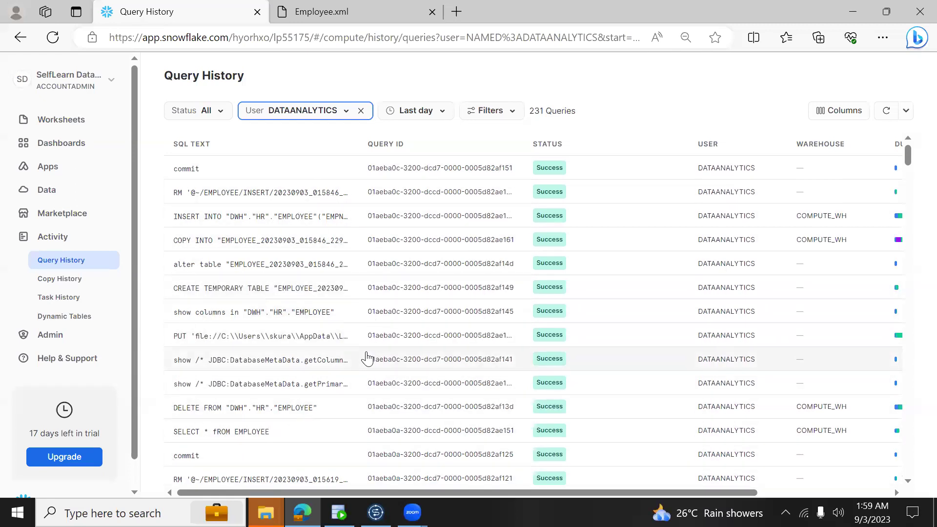
Review the settings of tDBOutput_1 in Talend, return to Edge and recheck the CREATE TEMPORARY TABLE and DELETE statements in Query History.
key("alt+Tab")
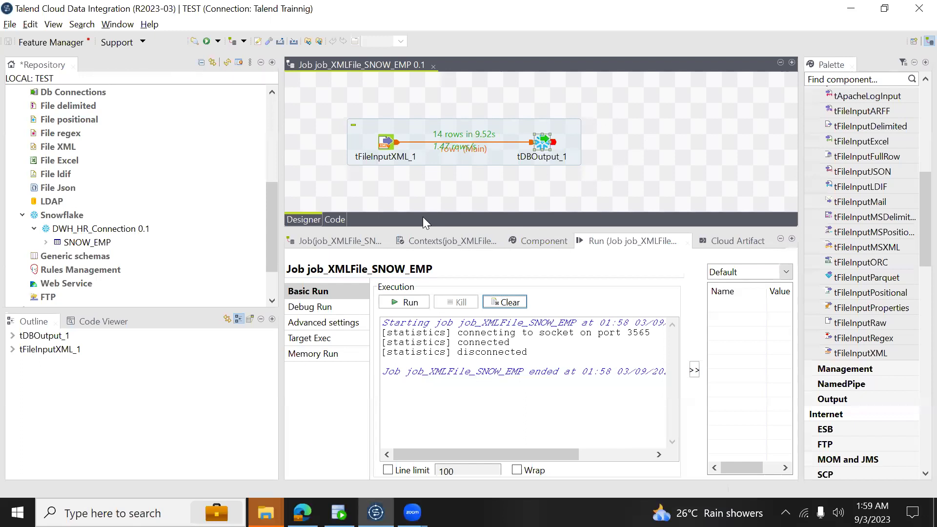
left_click(545, 142)
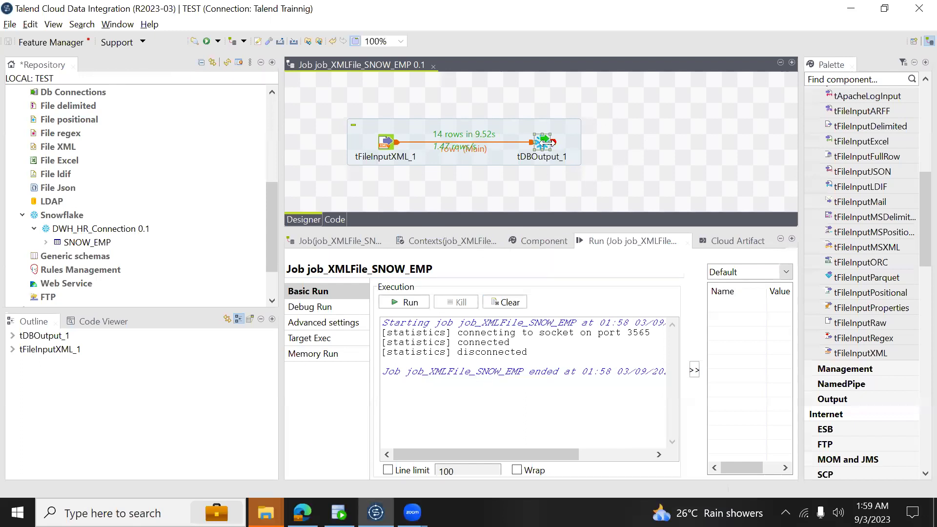
left_click(541, 241)
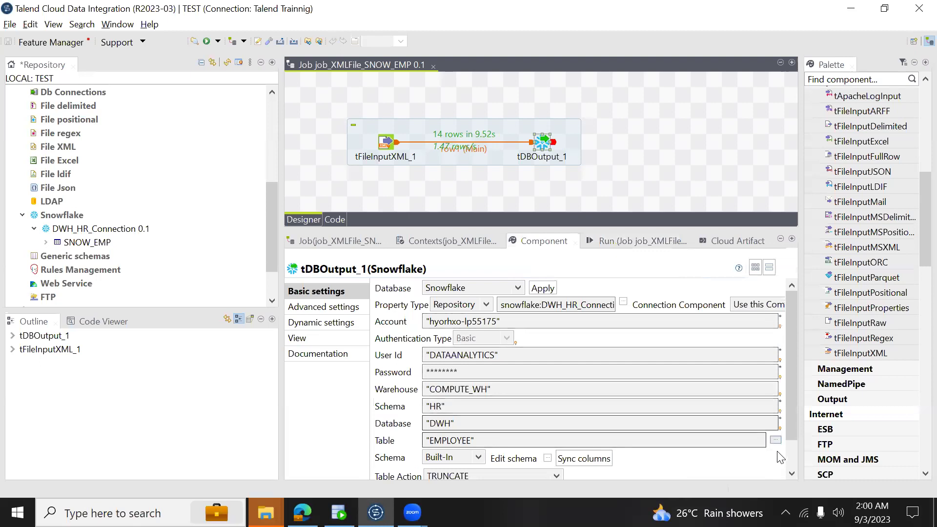
left_click(303, 512)
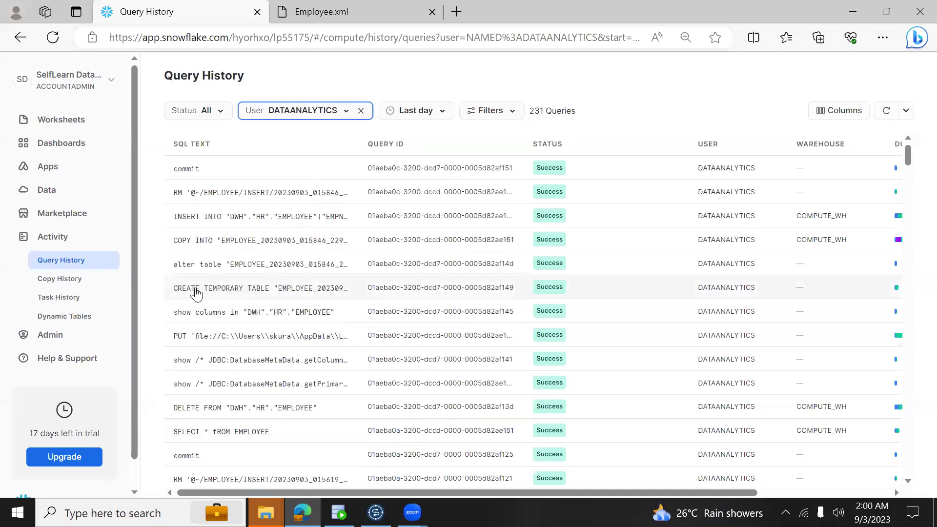
mouse_move(197, 294)
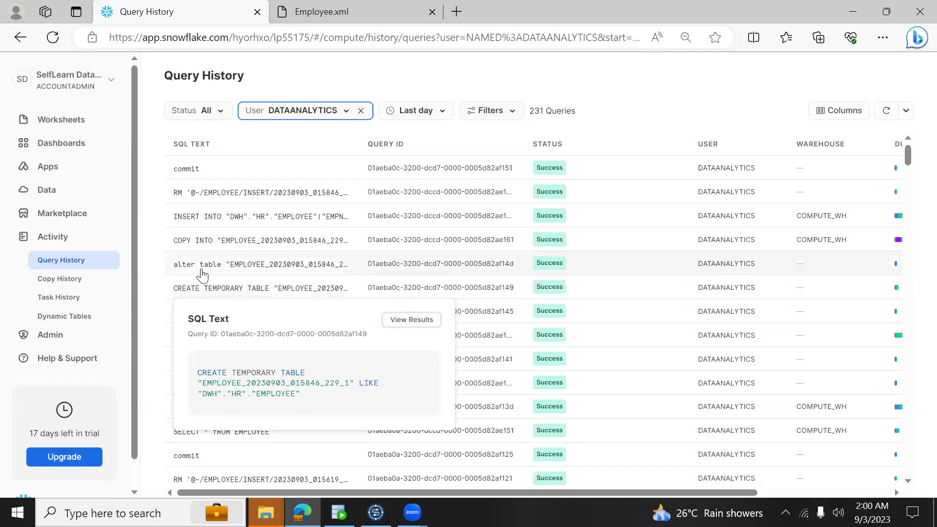
mouse_move(204, 274)
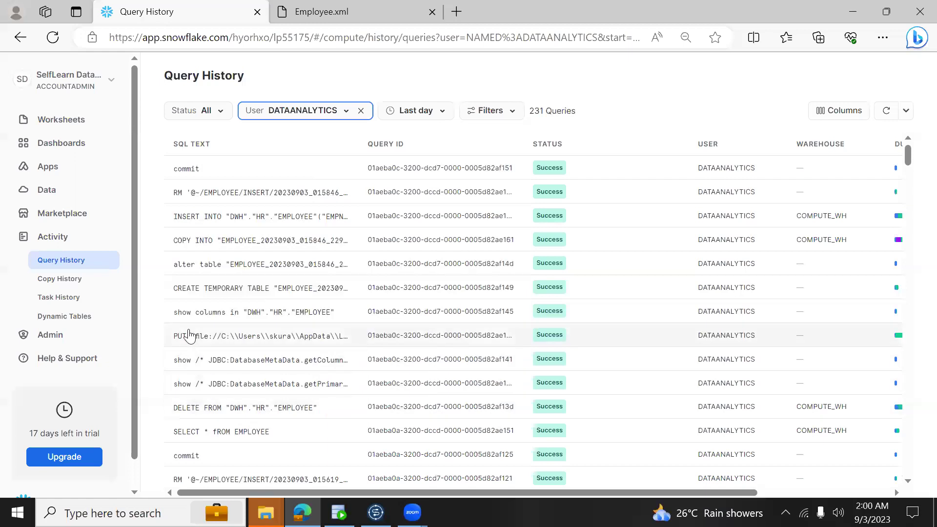
mouse_move(244, 416)
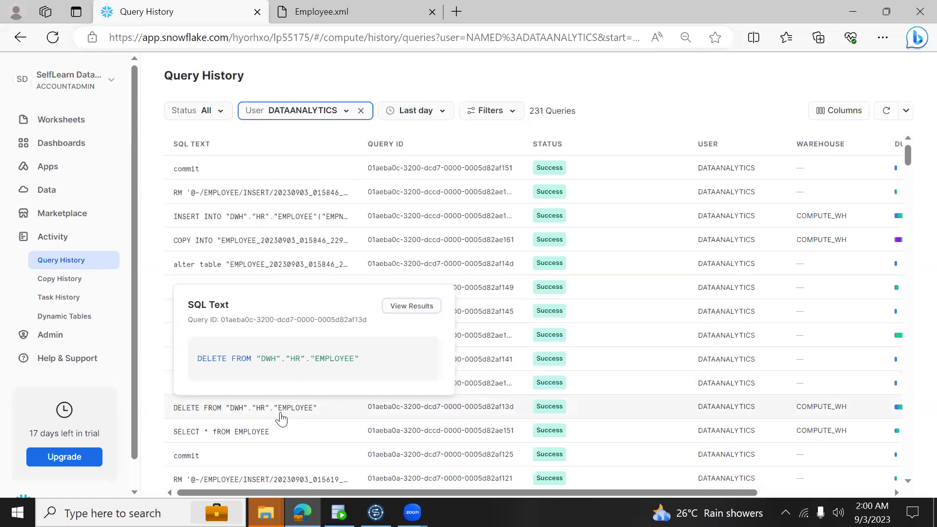
Switch to Talend and set the Table Action of tDBOutput_1 to NONE.
key("alt+Tab")
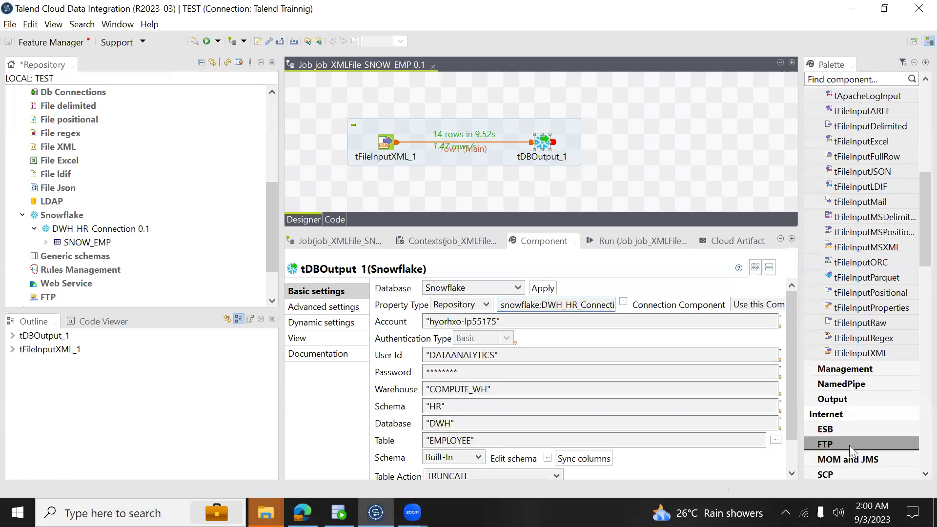
scroll(790, 452, "down", 2)
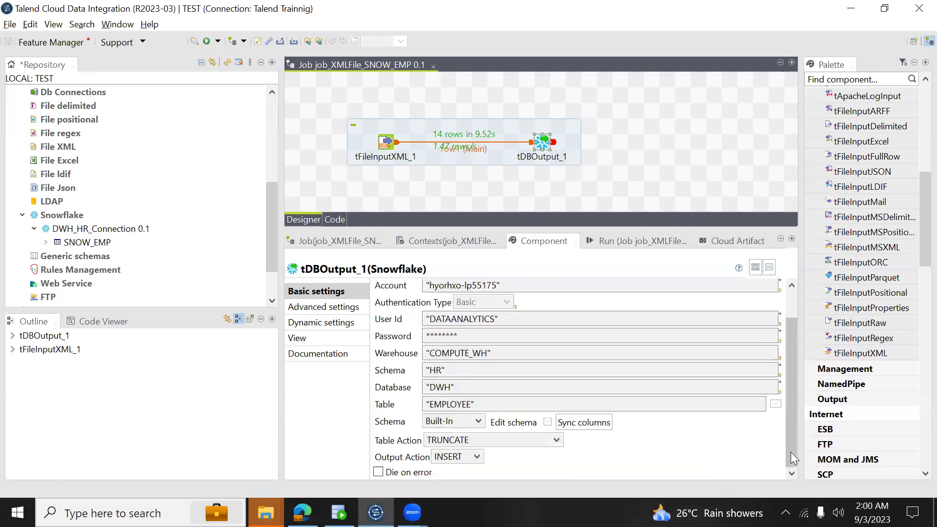
left_click(532, 438)
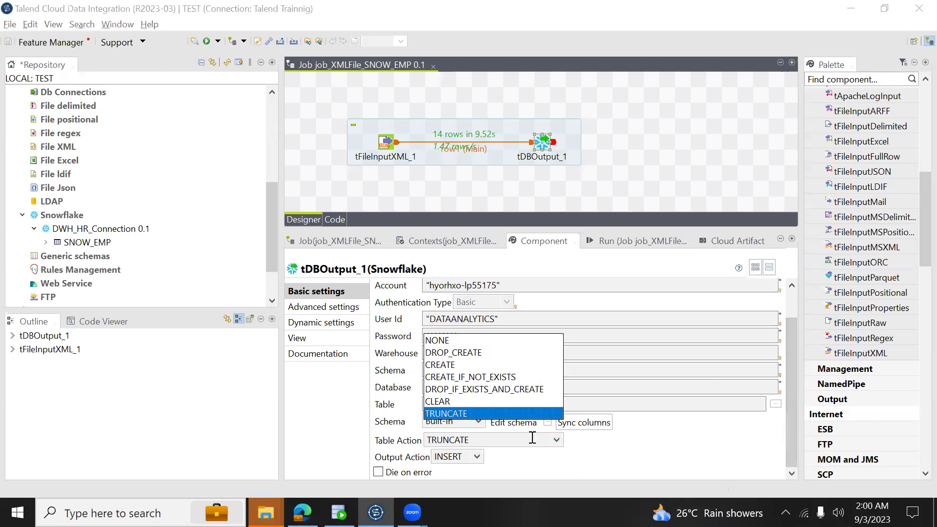
left_click(447, 341)
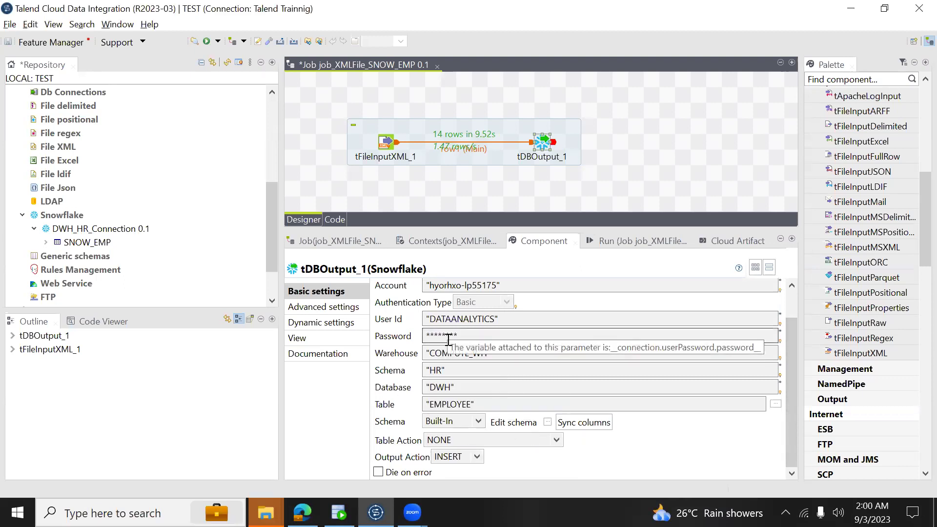
Switch to Edge to recheck the DELETE and primary keys statements in Query History, return to Talend and save the job.
key("alt+Tab")
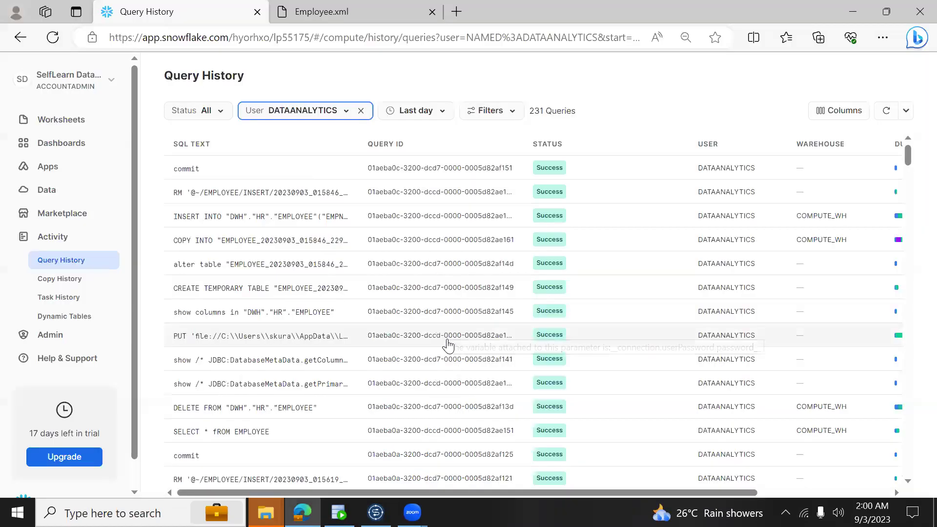
mouse_move(191, 415)
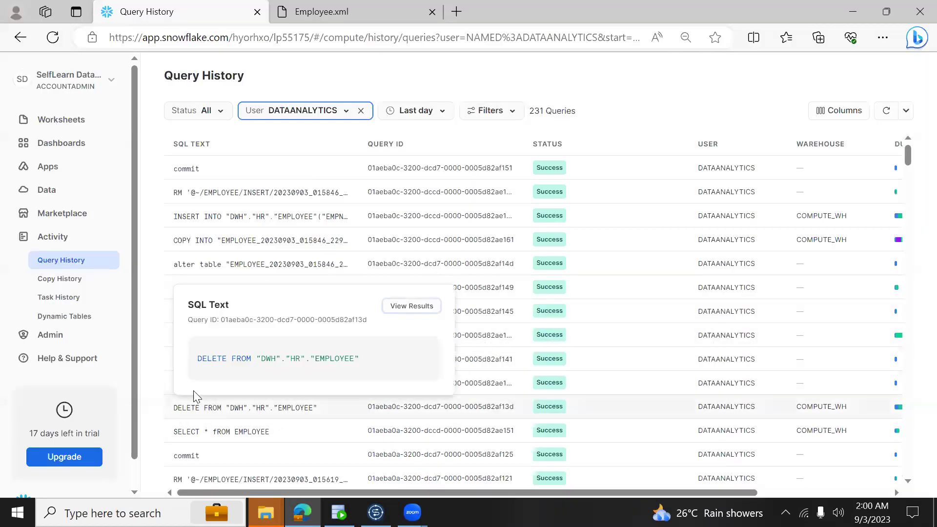
mouse_move(191, 390)
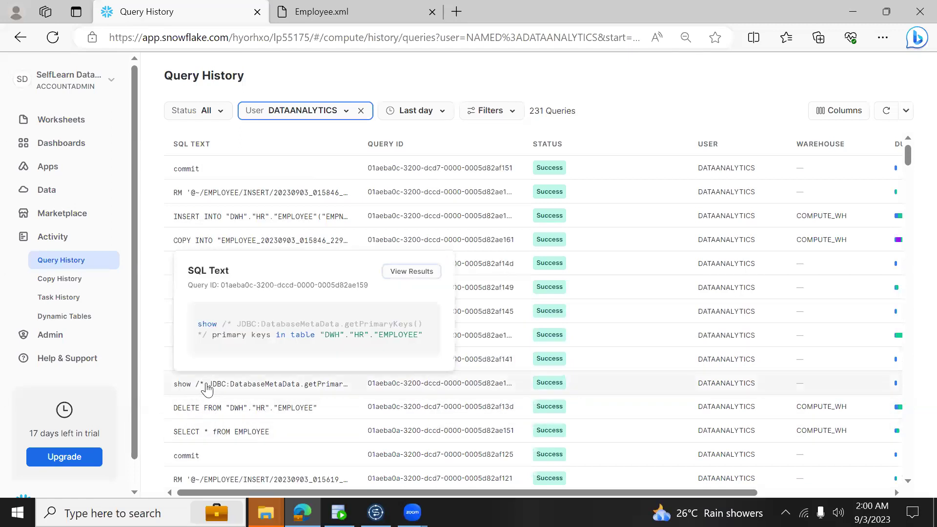
key("alt+Tab")
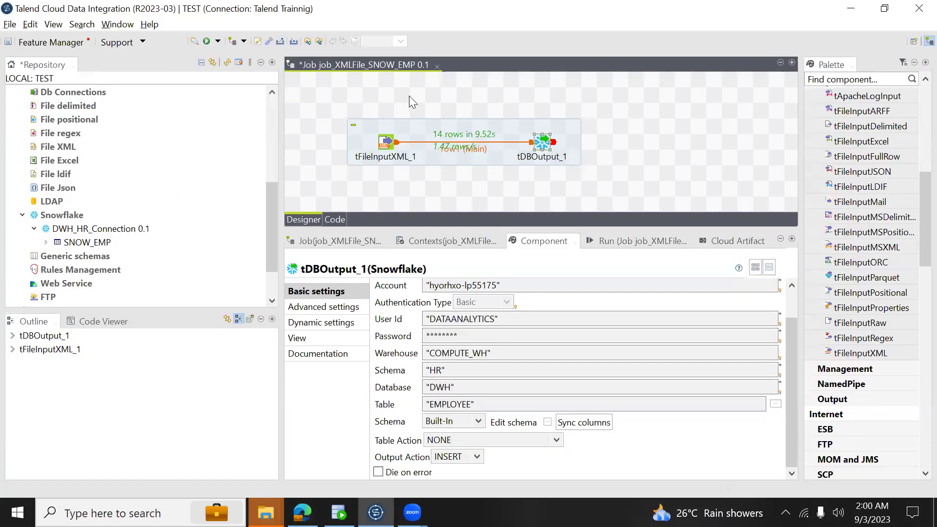
key("ctrl+s")
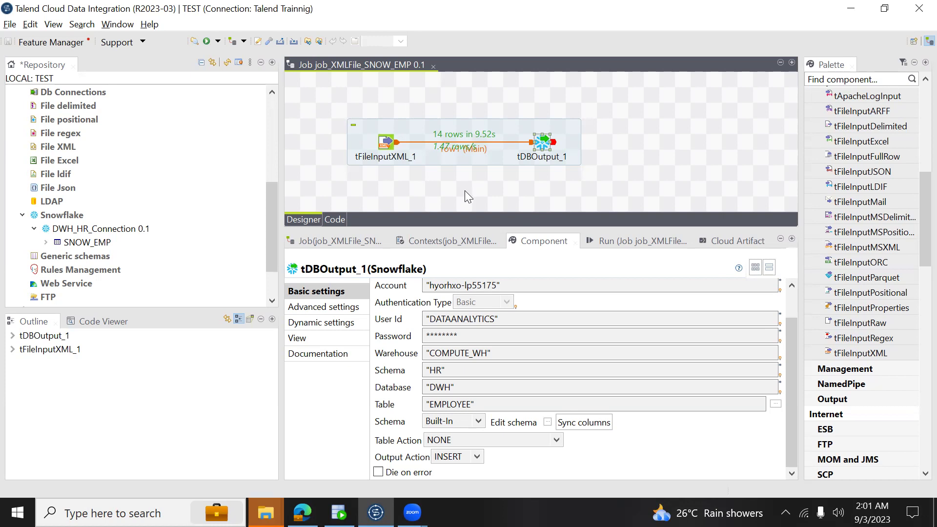
Review the basic settings of tFileInputXML_1 and browse the component palette up to the recently used components.
left_click(386, 147)
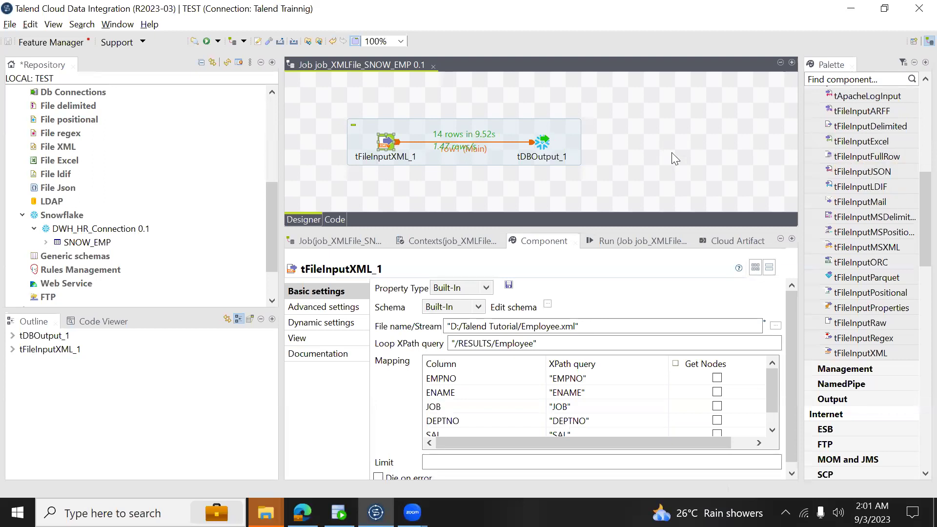
left_click_drag(920, 232, 914, 210)
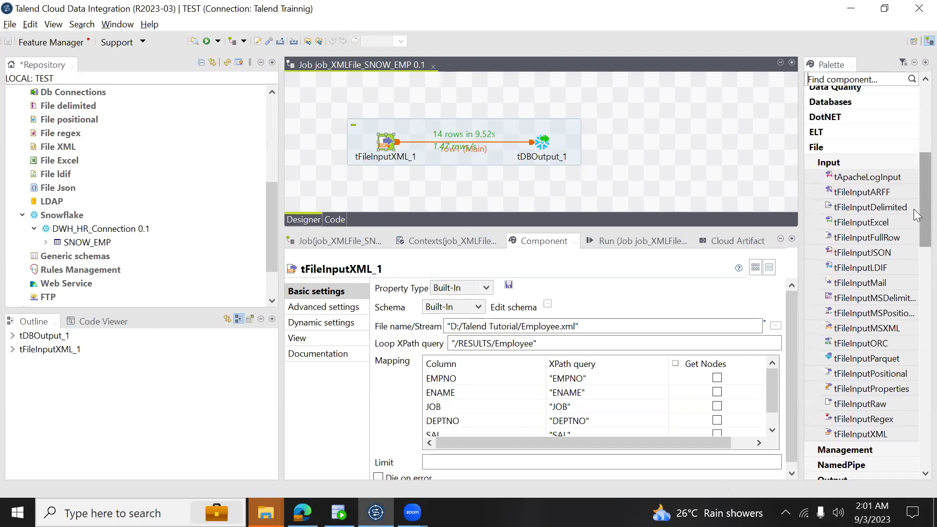
scroll(913, 195, "up", 5)
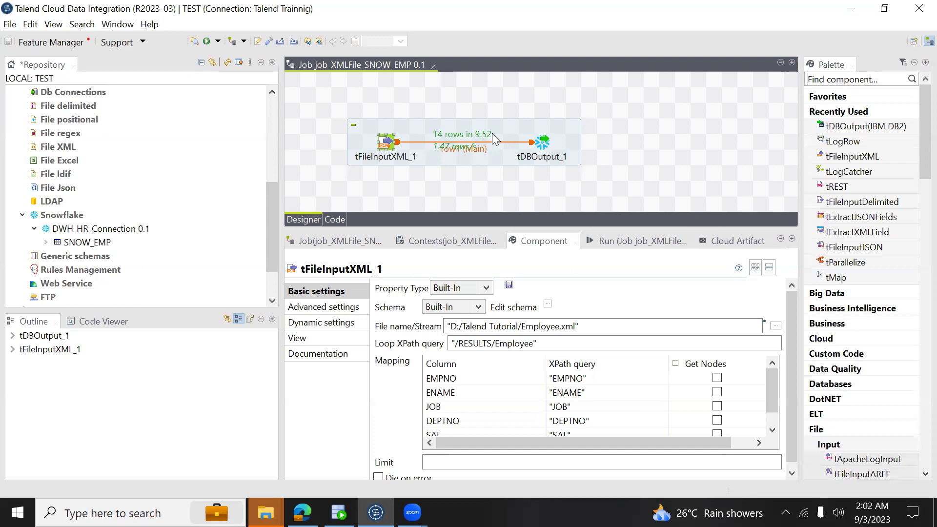
left_click_drag(344, 98, 610, 168)
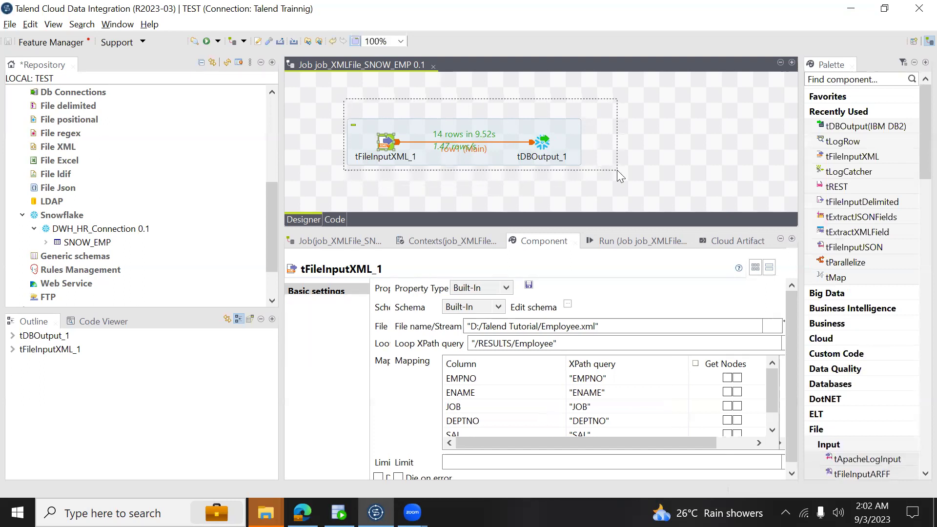
right_click(390, 144)
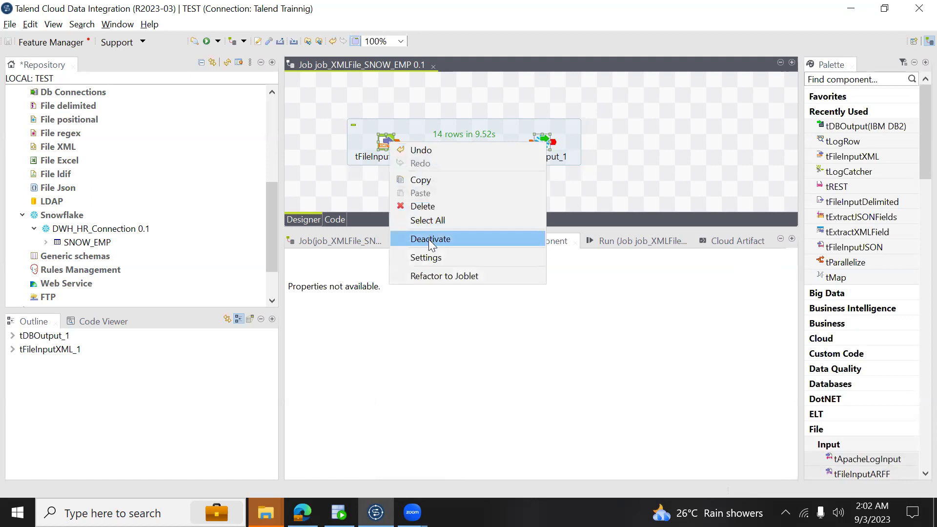
left_click(608, 183)
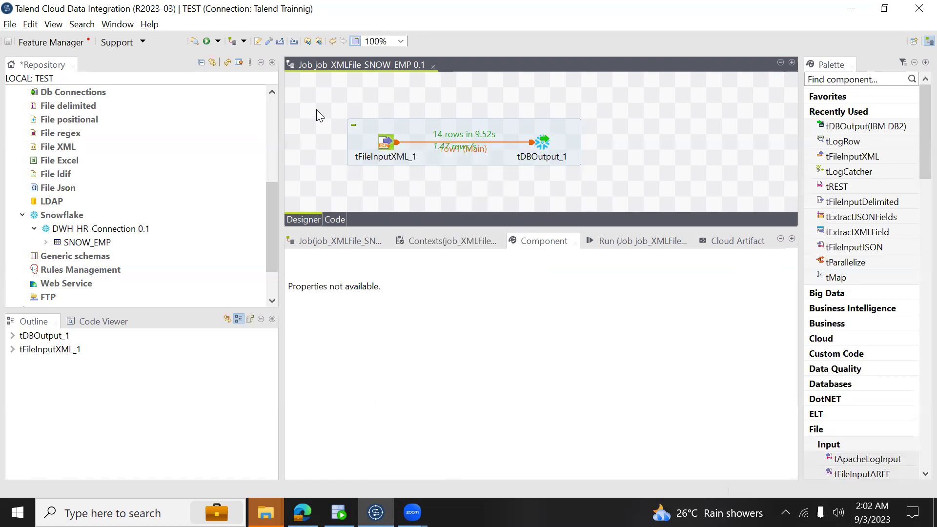
left_click_drag(340, 108, 608, 181)
right_click(387, 145)
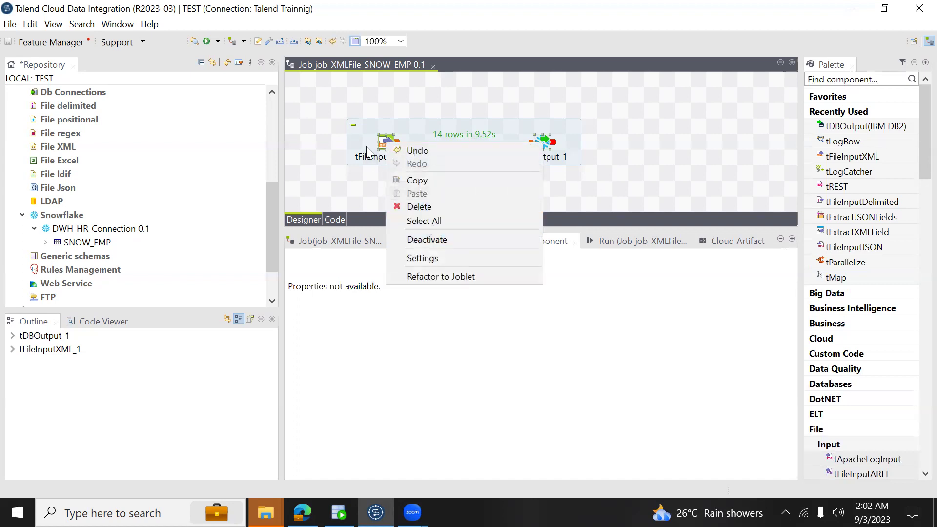
left_click(651, 170)
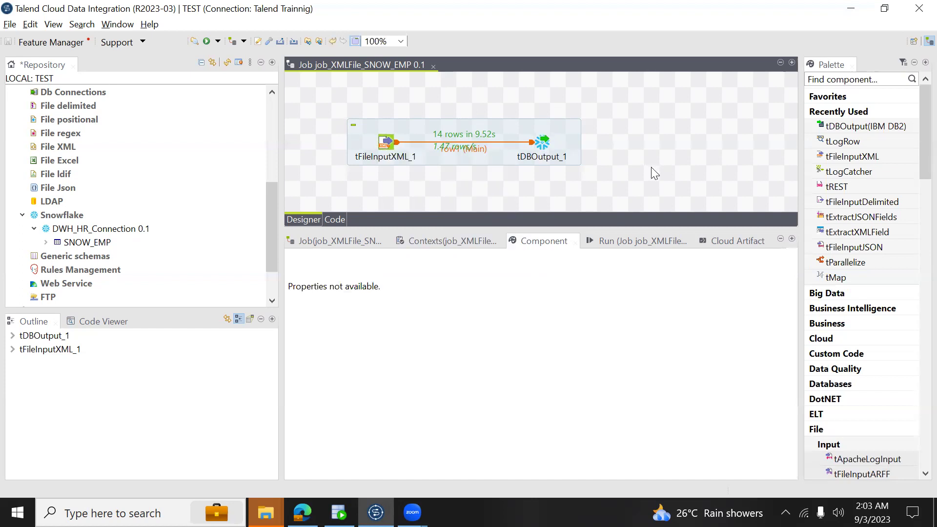
Deactivate the whole subjob containing tFileInputXML_1 and tDBOutput_1, and check both components' settings.
left_click(388, 144)
right_click(389, 142)
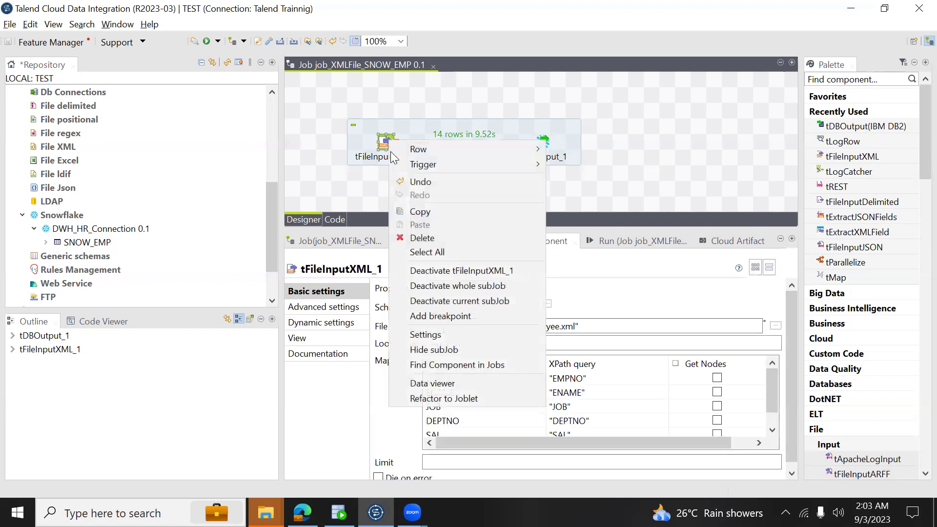
left_click(439, 286)
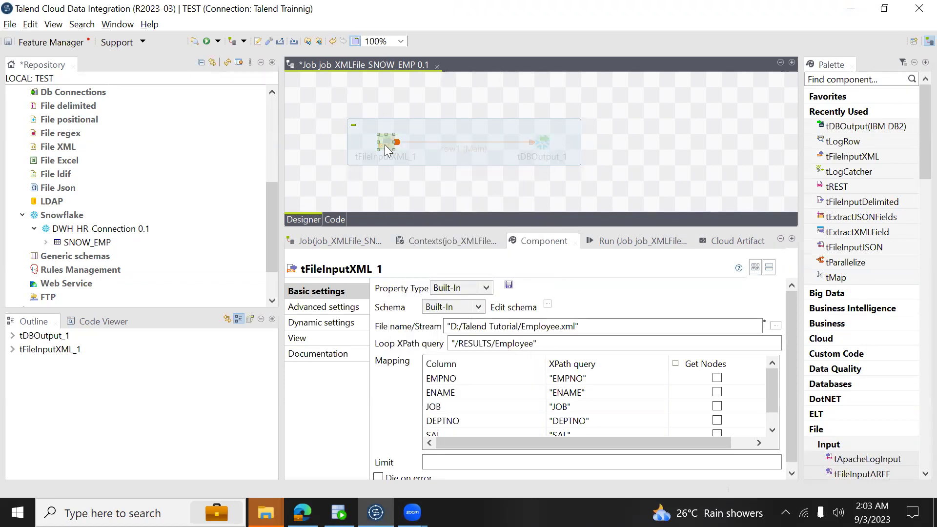
left_click(539, 145)
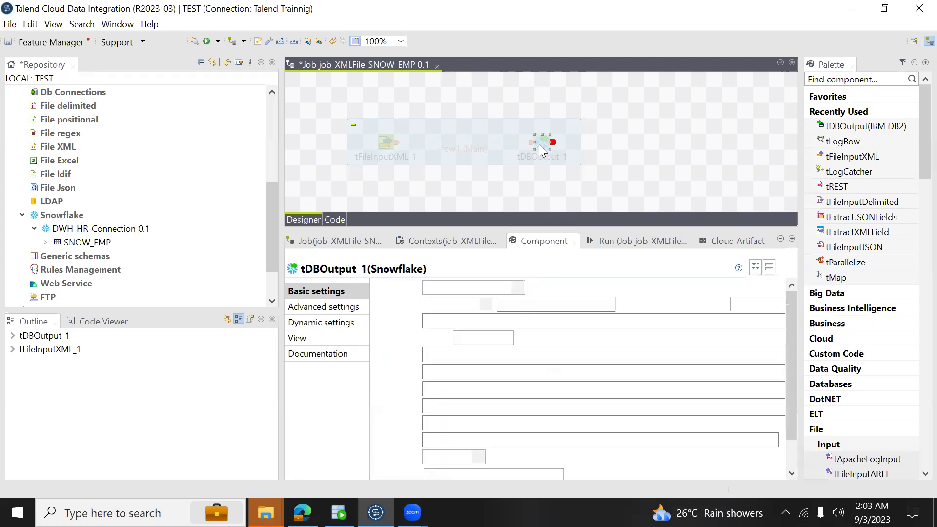
left_click(383, 142)
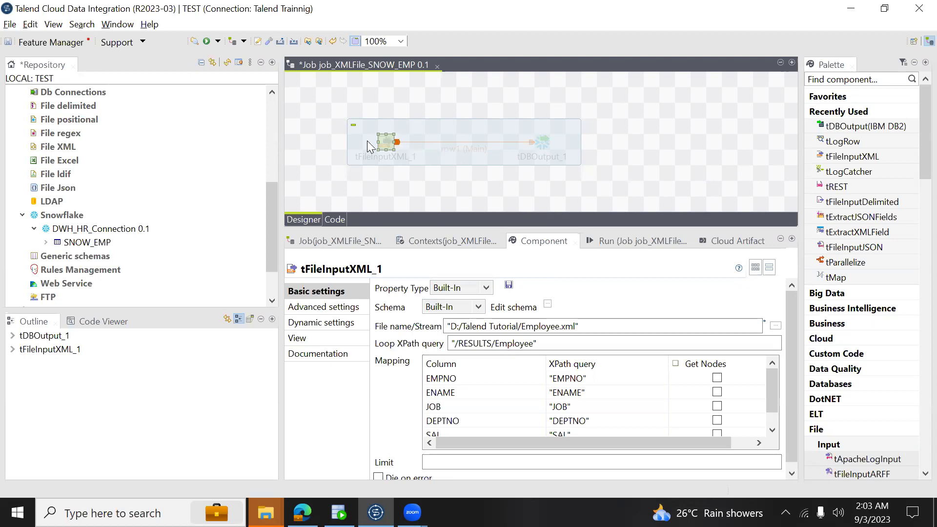
Move the deactivated subjob up on the canvas, add a tExtractXMLField component below it and view its Loop XPath query.
left_click_drag(459, 121, 454, 86)
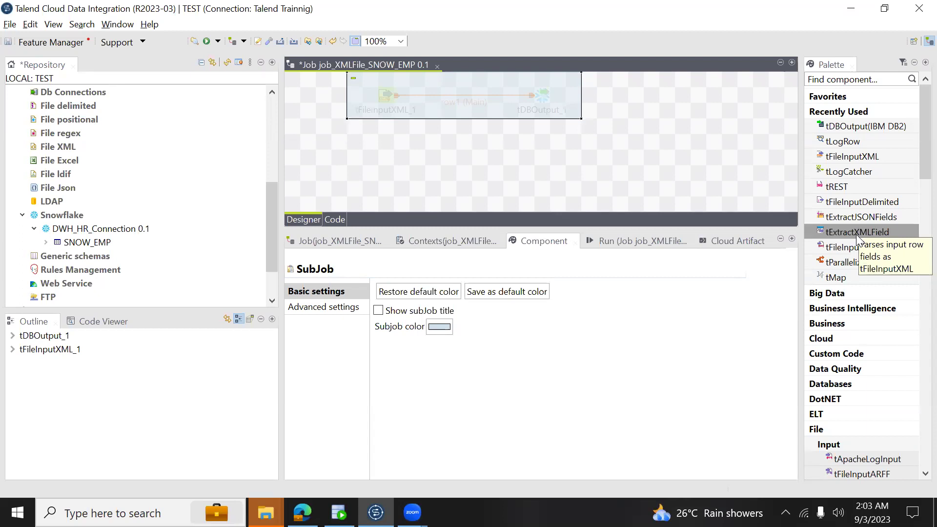
left_click_drag(856, 234, 528, 174)
left_click_drag(481, 156, 482, 160)
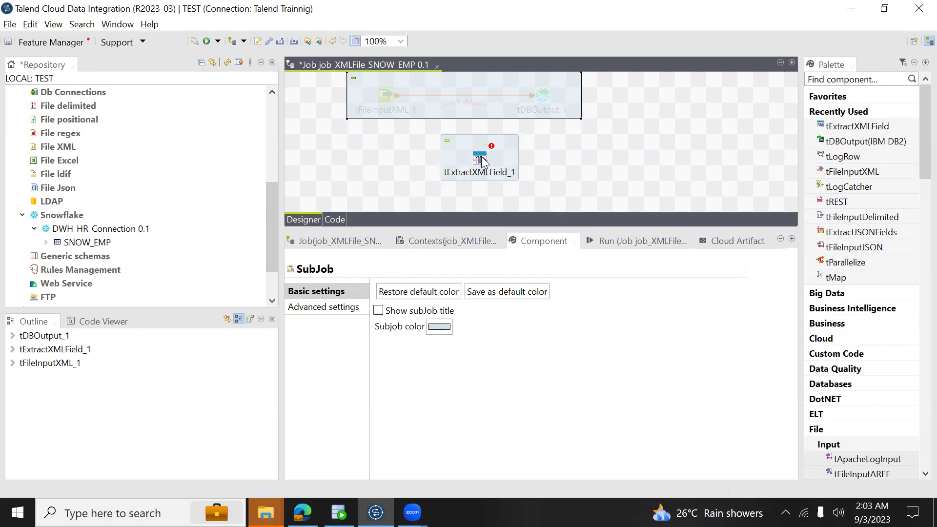
left_click(482, 160)
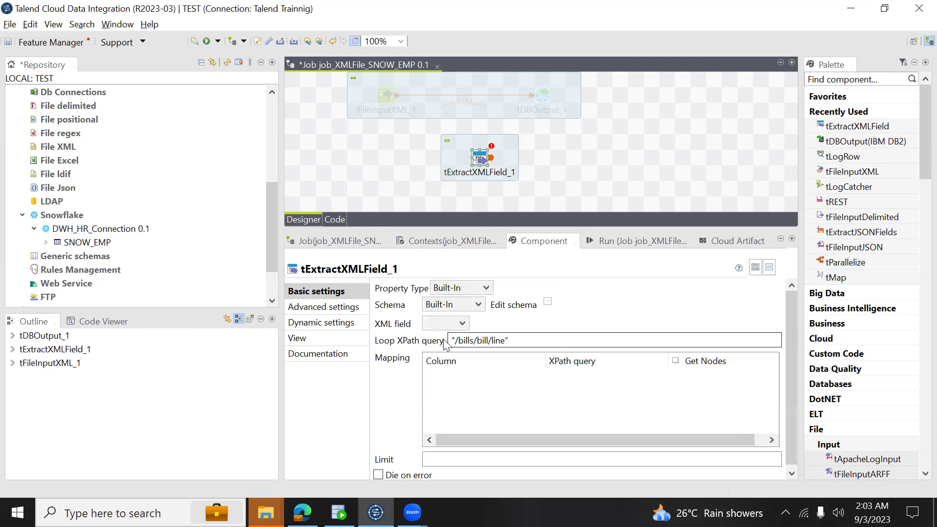
left_click_drag(453, 341, 508, 340)
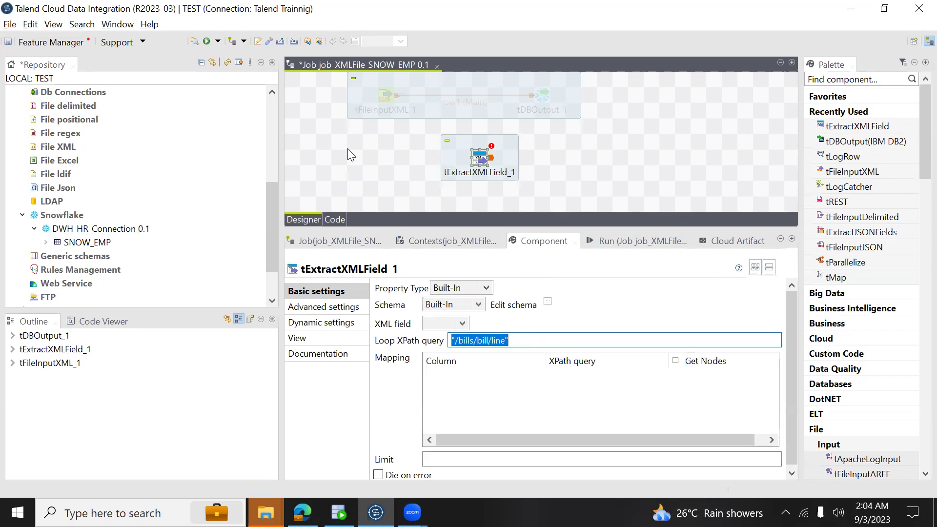
Copy the Employee.xml file path from the settings of tFileInputXML_1.
left_click(386, 96)
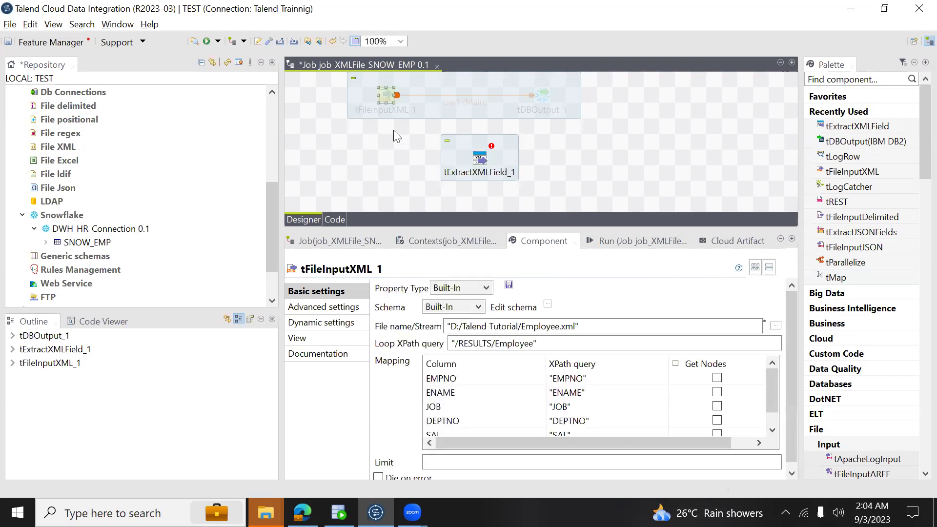
left_click(590, 327)
key("ctrl+a")
key("ctrl+c")
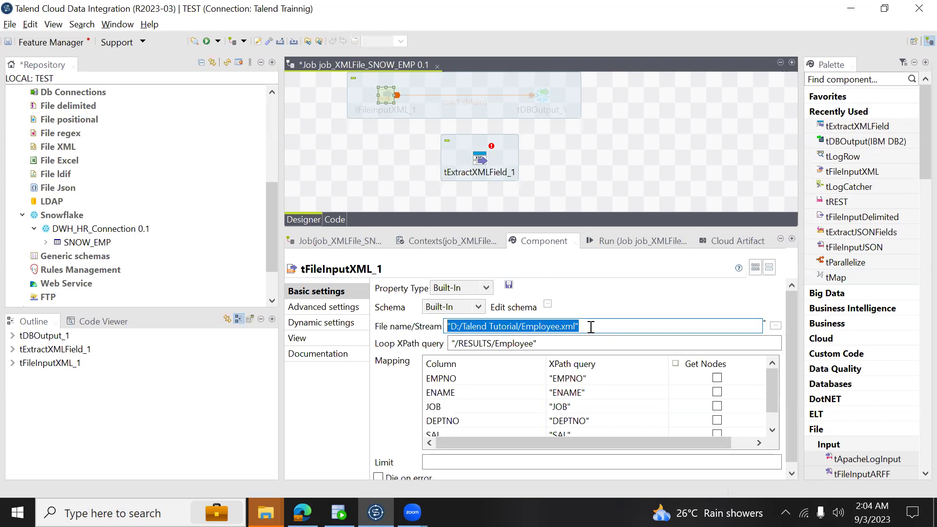
Add a tFileInputDelimited component to the left of tExtractXMLField_1 and open its basic settings.
left_click(335, 152)
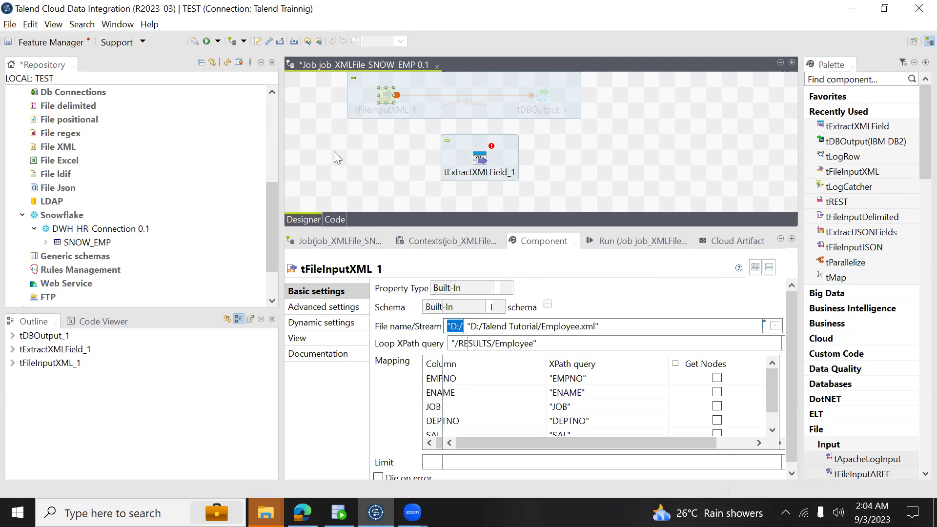
type("TFI")
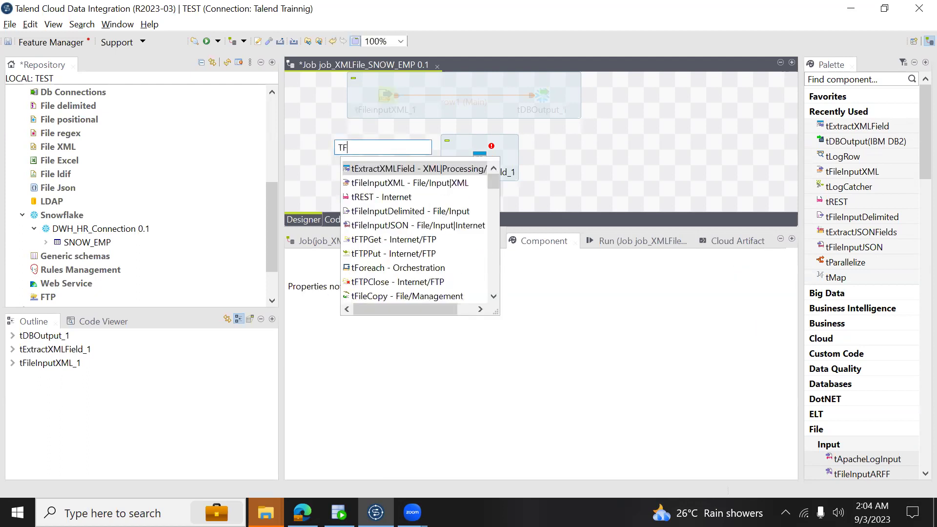
type("L")
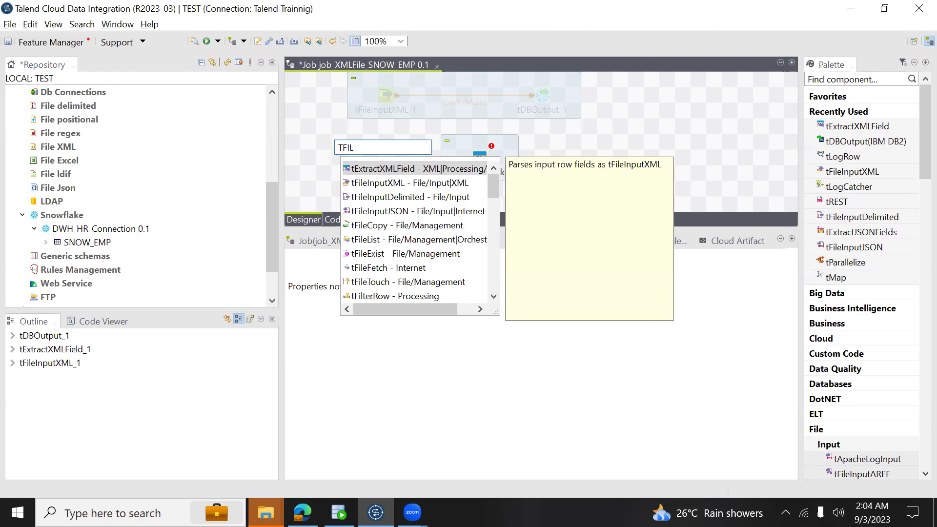
left_click(390, 200)
double_click(390, 199)
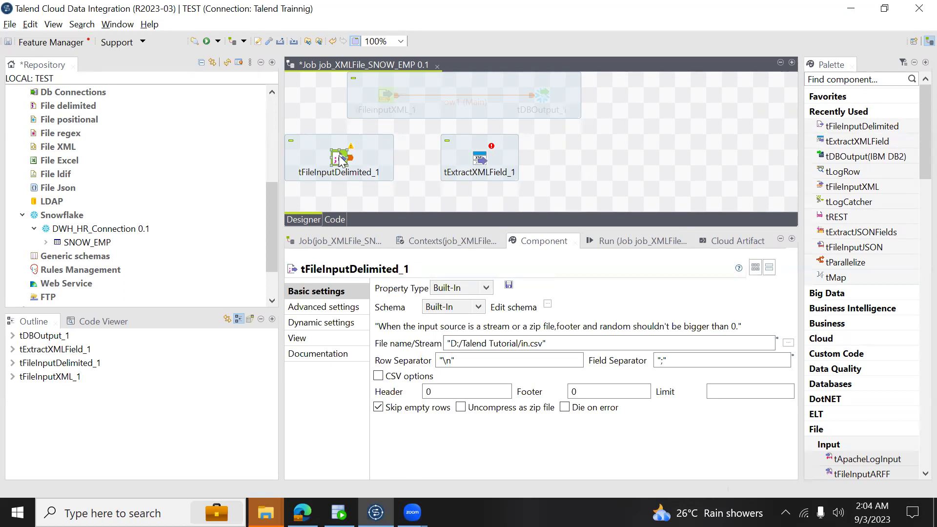
Set the file name of tFileInputDelimited_1 to "D:/Talend Tutorial/Employee.xml" by pasting the copied path, and save the job.
left_click(481, 161)
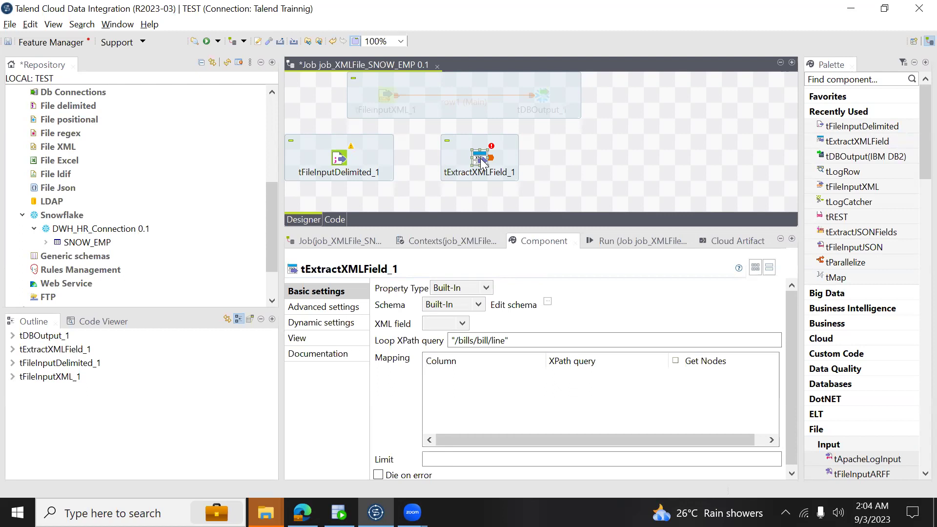
left_click(342, 157)
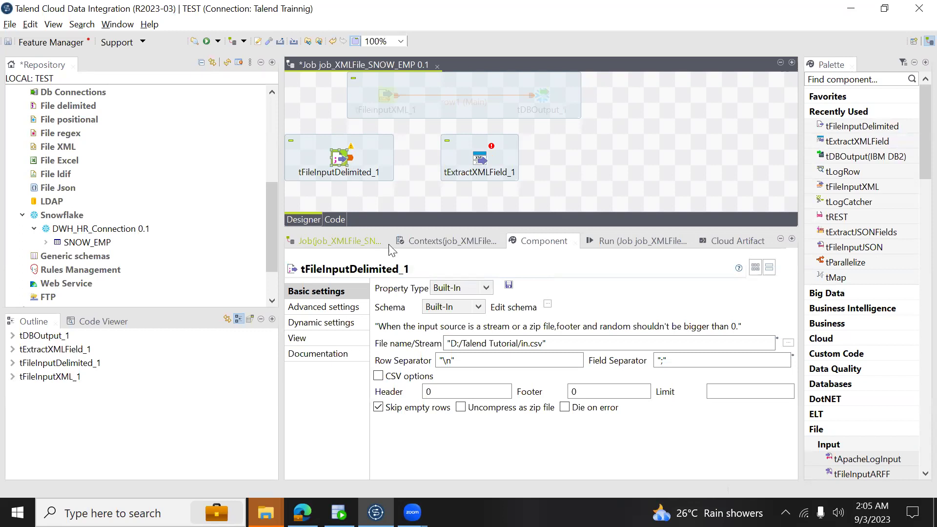
left_click(555, 347)
key("ctrl+a")
key("ctrl+v")
key("ctrl+s")
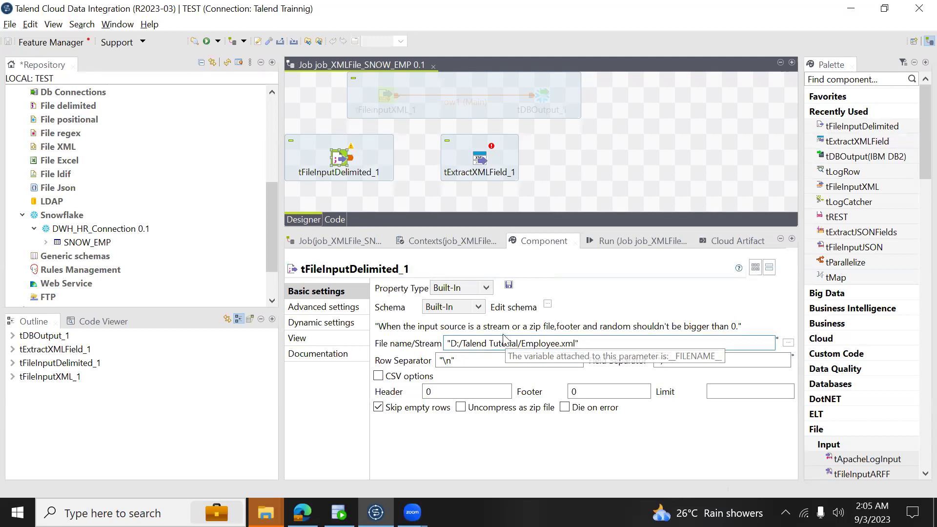
Set both the Row Separator and the Field Separator of tFileInputDelimited_1 to empty strings ("").
left_click(473, 361)
key("BackSpace")
key("BackSpace")
left_click(694, 360)
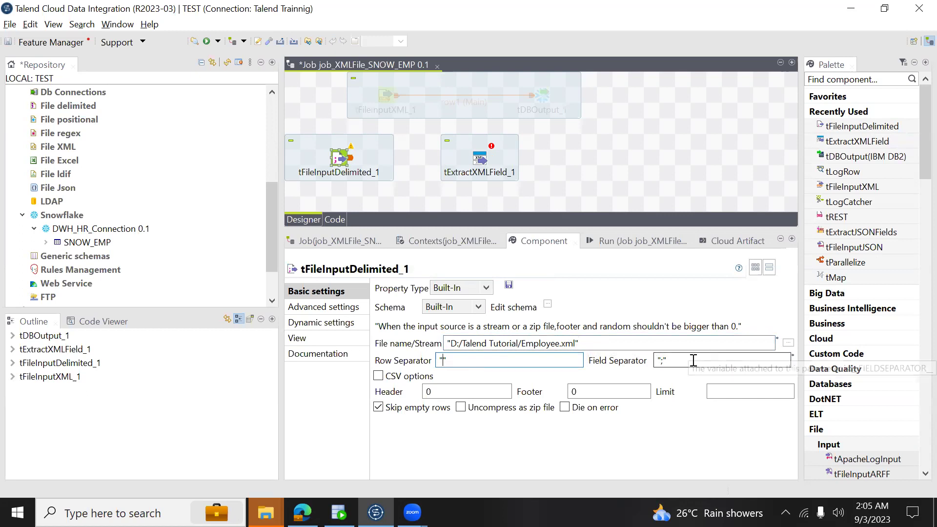
key("BackSpace")
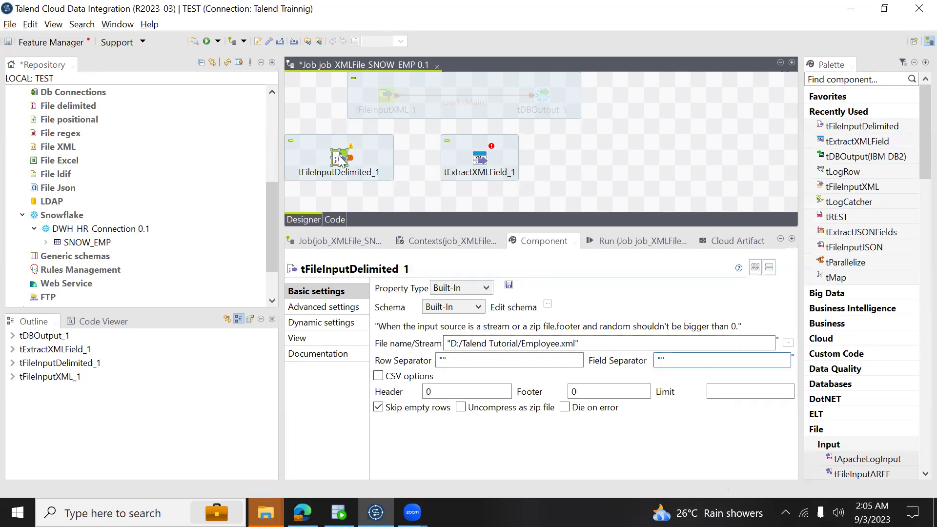
key("BackSpace")
key("Delete")
type("\"")
left_click(457, 360)
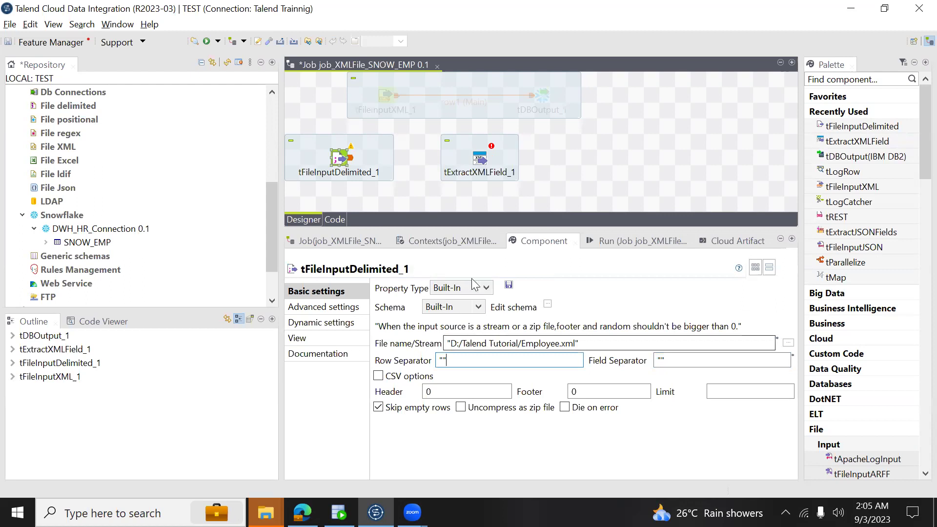
Check which columns the XML field of tExtractXMLField_1 offers while no input is connected.
left_click(480, 163)
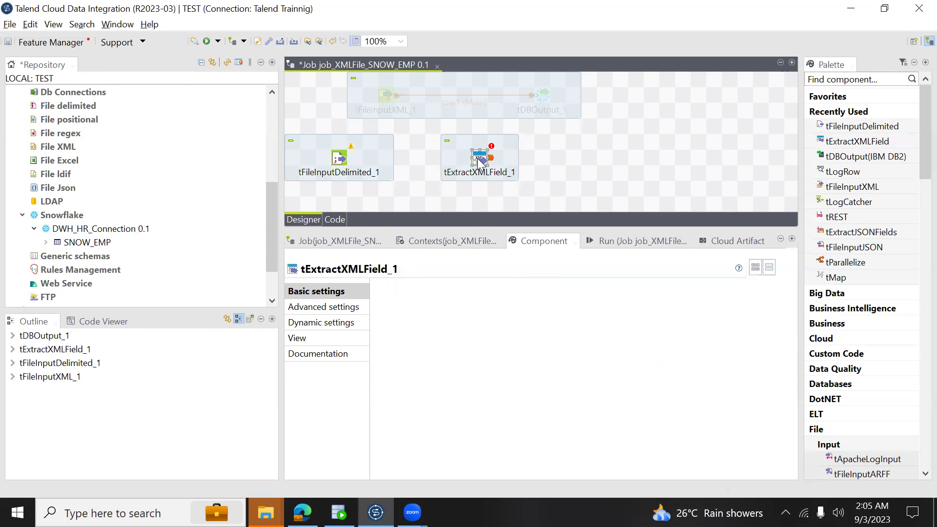
right_click(342, 160)
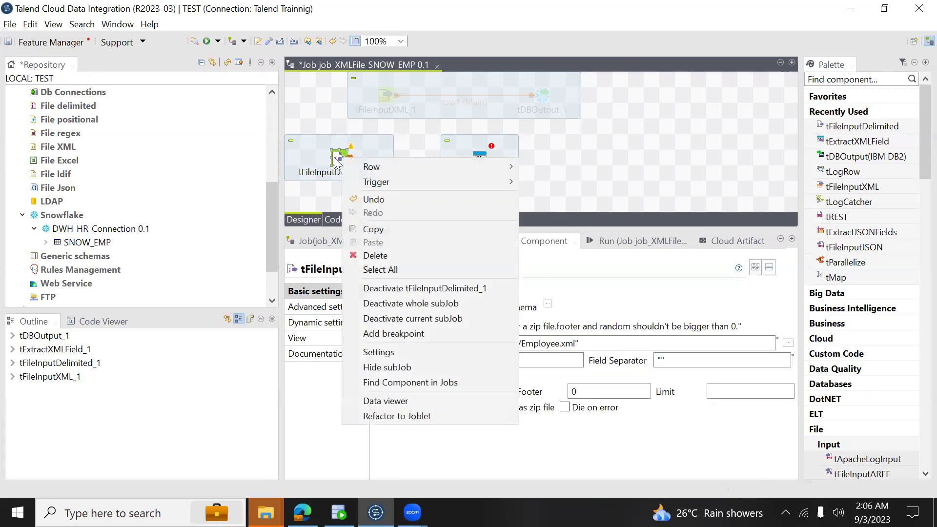
left_click(630, 278)
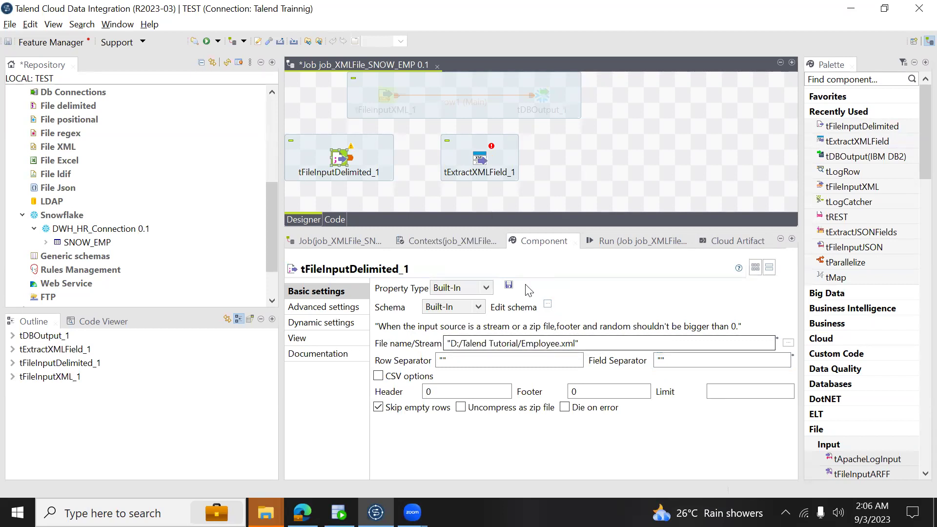
left_click(480, 163)
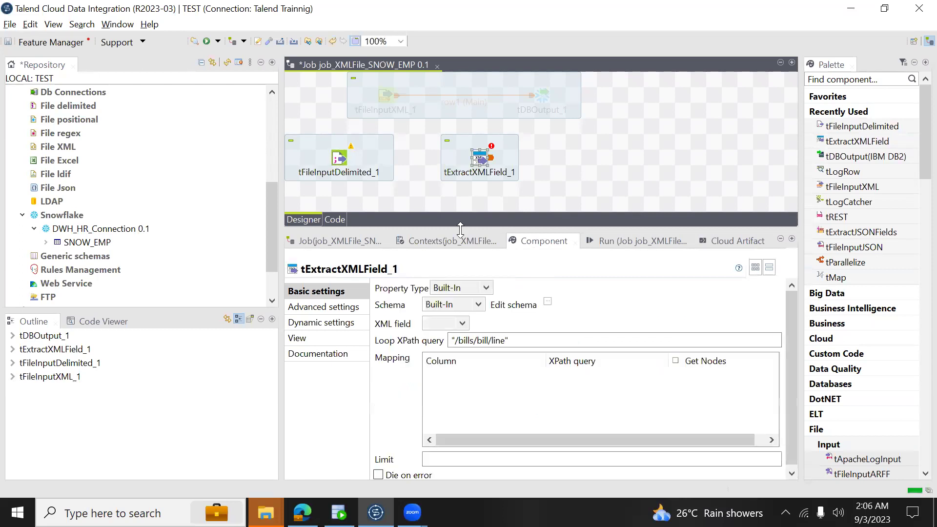
left_click(462, 324)
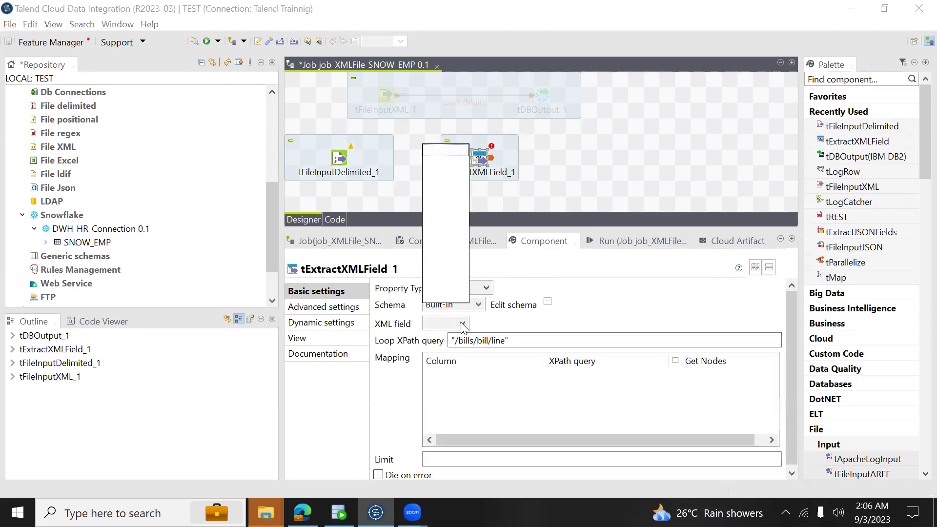
Add a string column named FILE_XML to the schema of tFileInputDelimited_1 and save the job.
left_click(338, 160)
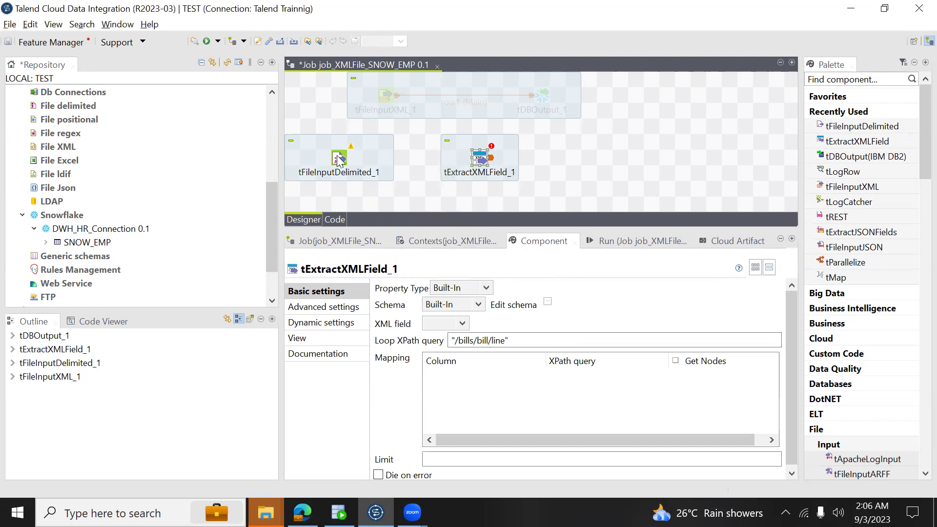
left_click(547, 303)
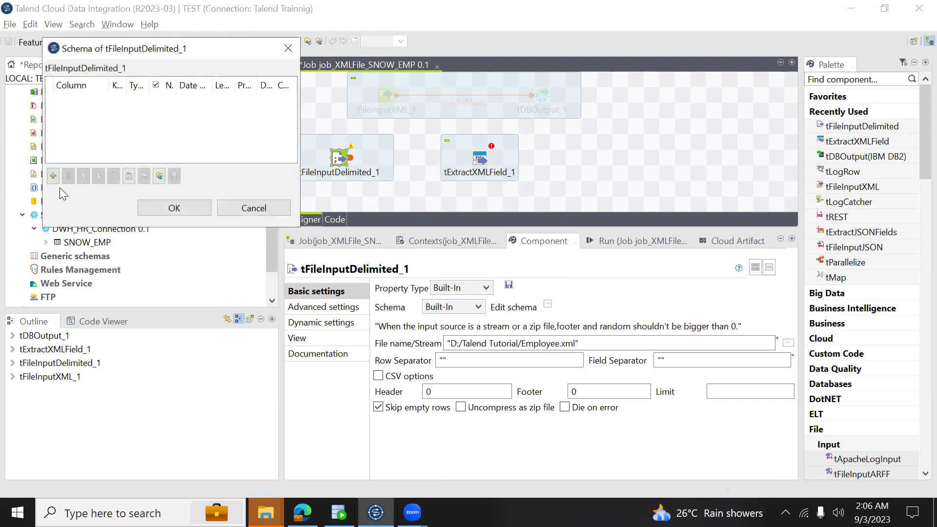
left_click(54, 175)
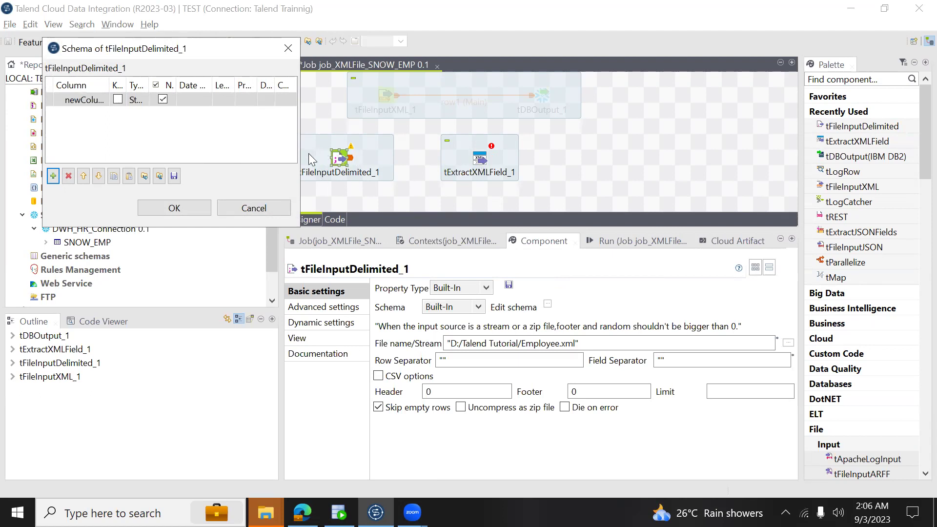
left_click(84, 100)
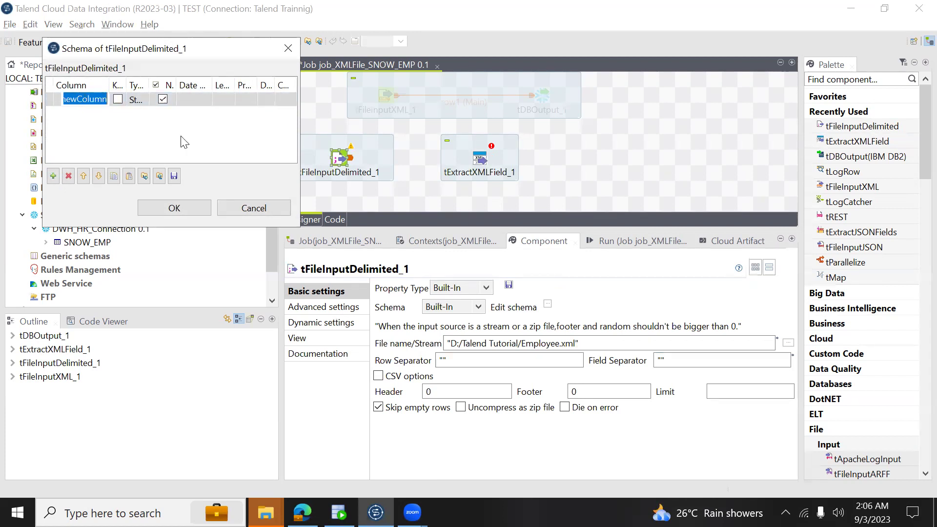
key("BackSpace")
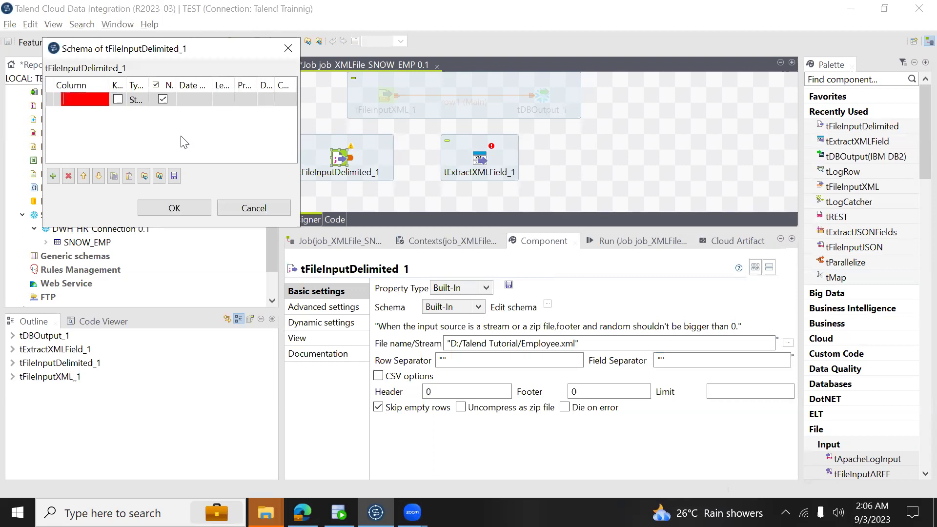
type("E")
key("BackSpace")
type("FI")
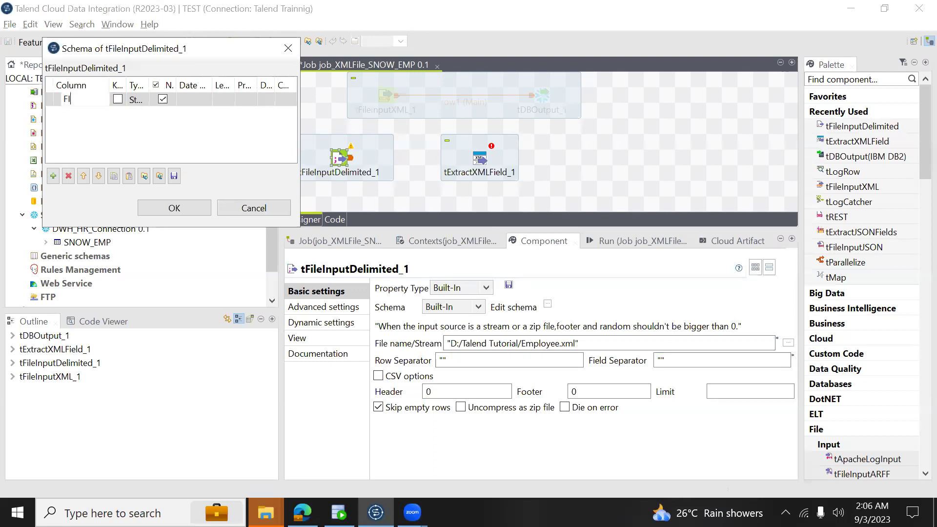
type("LE_XML")
left_click(174, 208)
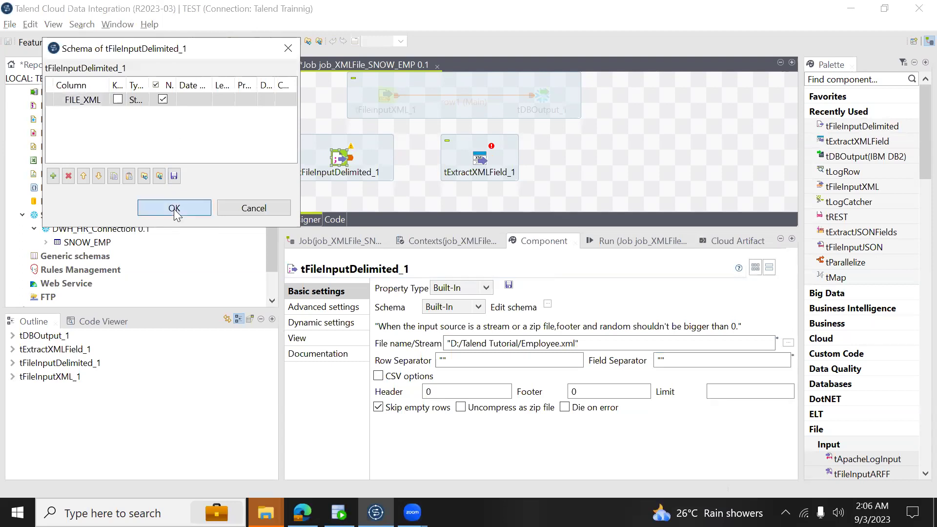
key("ctrl+s")
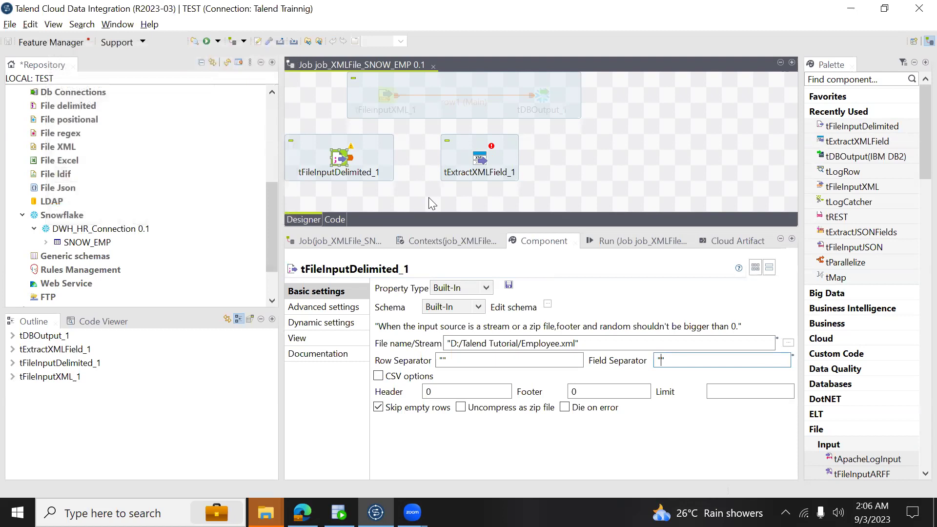
Connect tFileInputDelimited_1 to tExtractXMLField_1 with a Main row and keep FILE_XML as the XML field of tExtractXMLField_1.
right_click(336, 164)
mouse_move(390, 165)
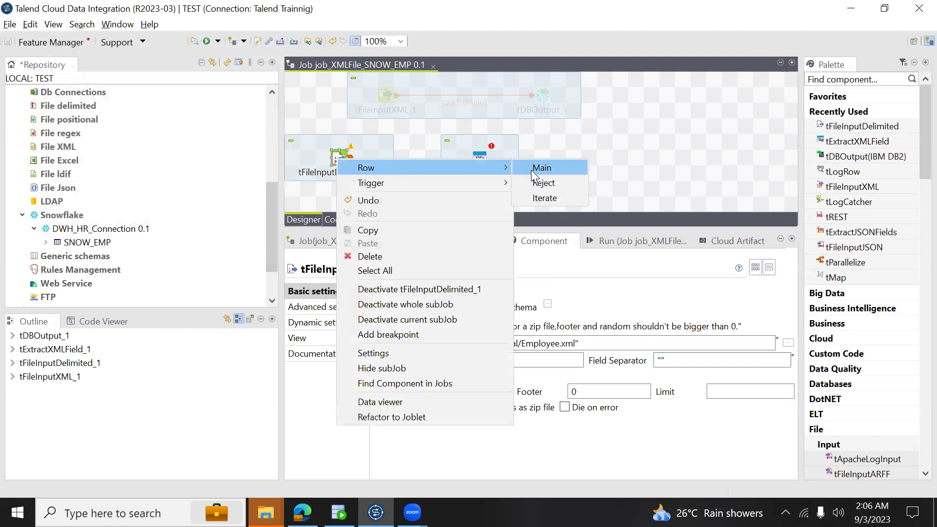
left_click(531, 170)
left_click(483, 164)
left_click(482, 164)
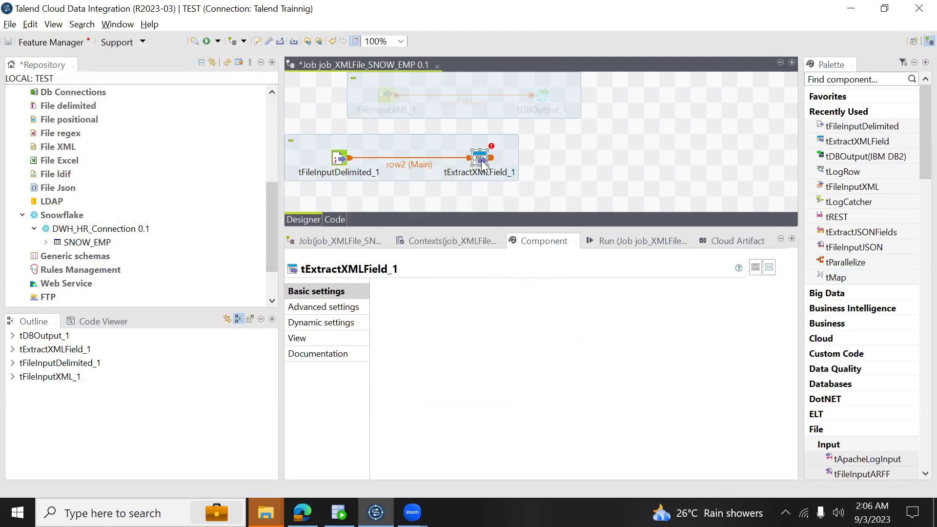
left_click(471, 323)
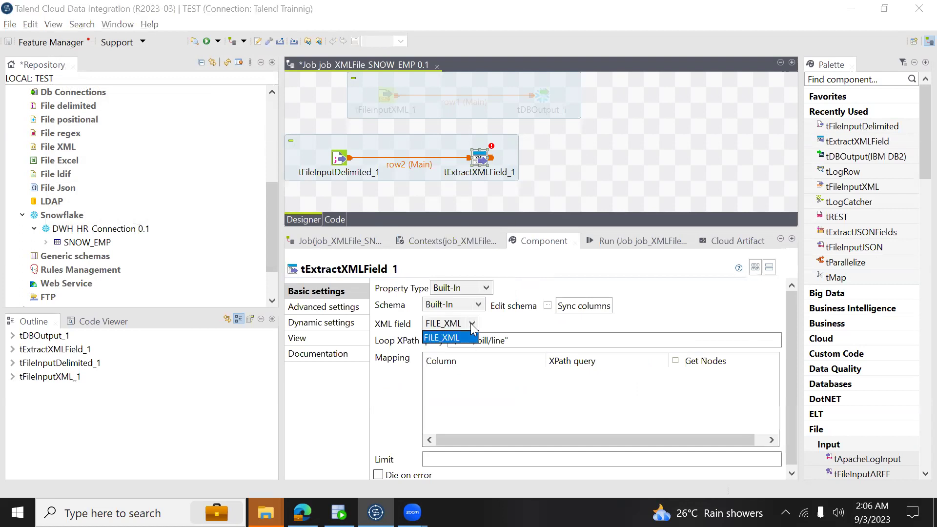
left_click(501, 324)
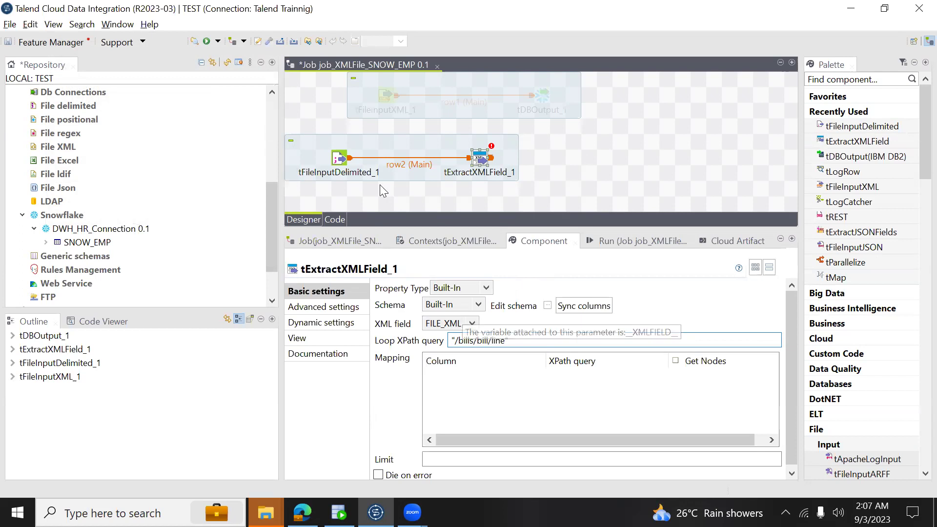
Switch to Employee.xml in the browser and look up its root element for the Loop XPath query of tExtractXMLField_1.
left_click(340, 160)
left_click(480, 156)
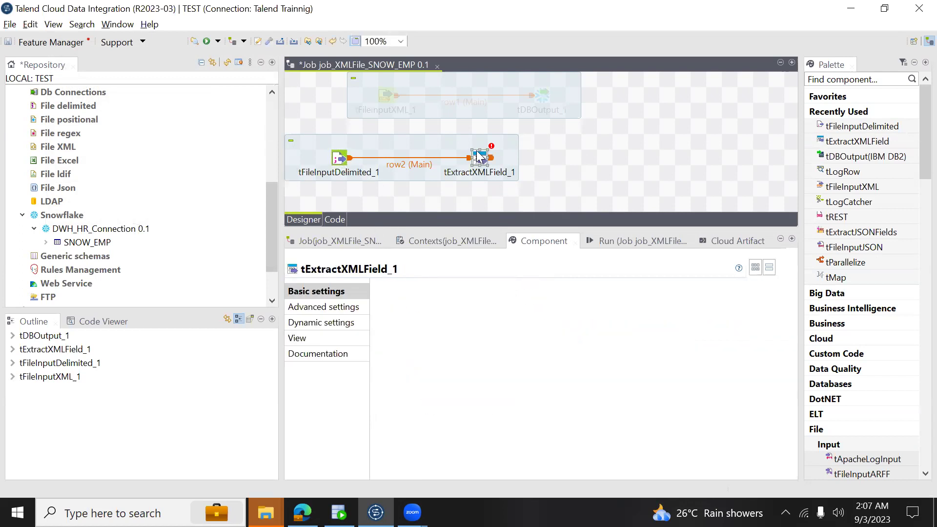
left_click(523, 345)
key("Left")
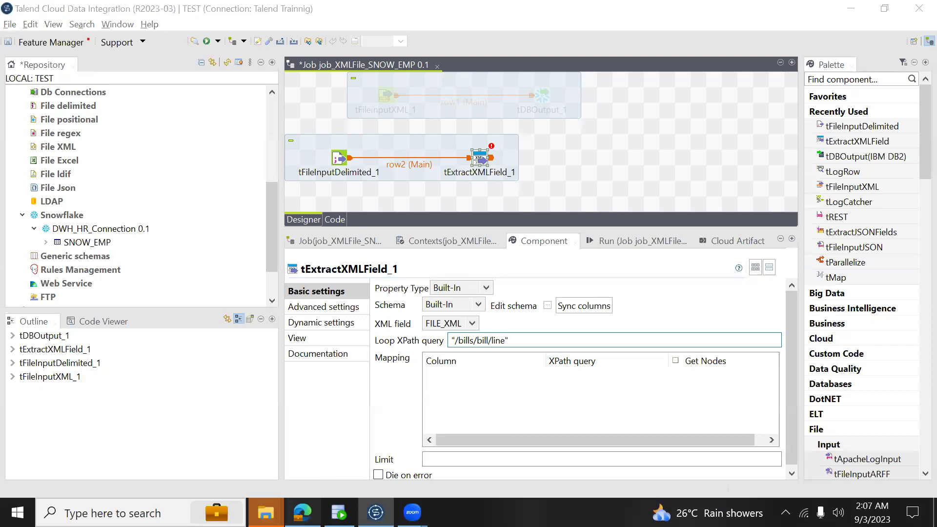
left_click(303, 512)
left_click(302, 7)
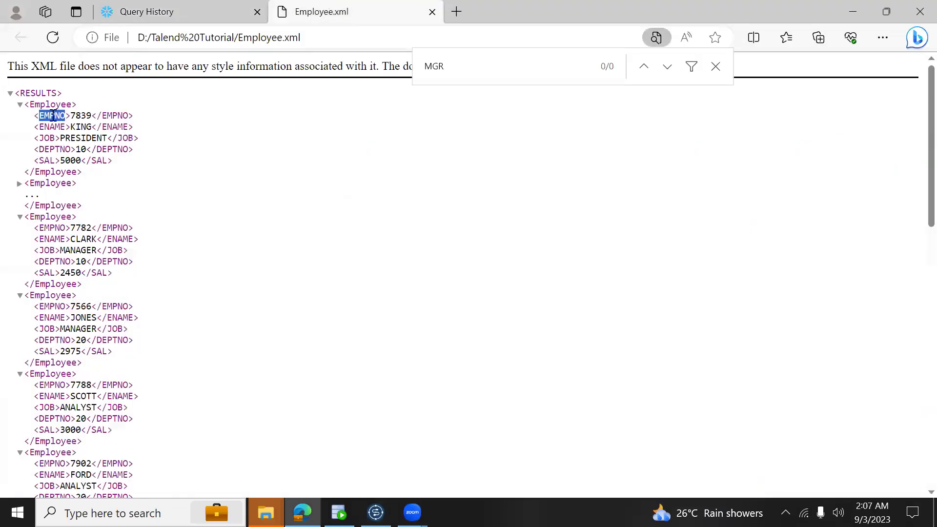
left_click_drag(19, 93, 58, 93)
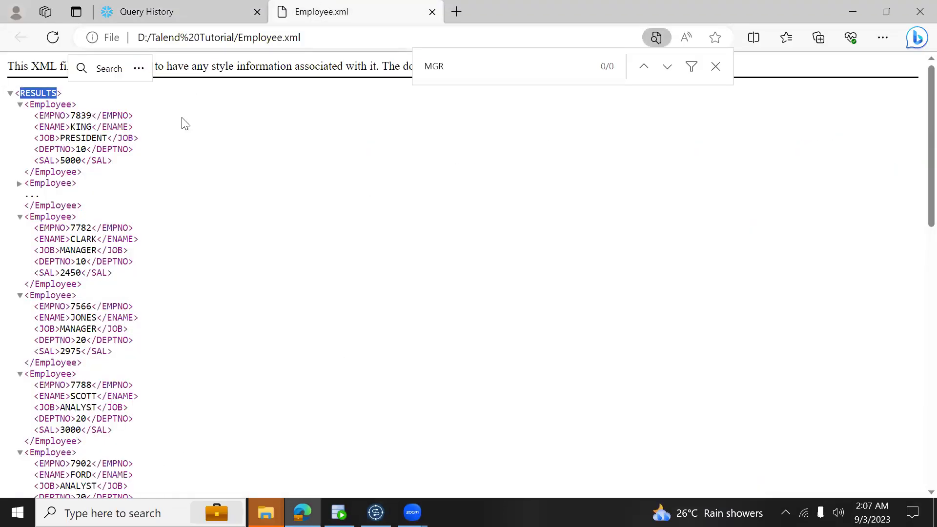
key("ctrl+Tab")
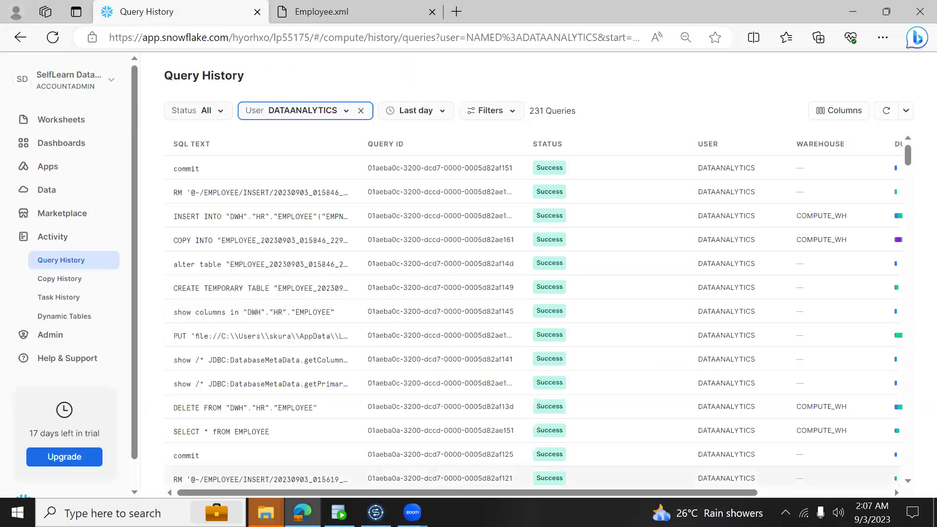
Return to Talend and change the Loop XPath query of tExtractXMLField_1 to "/RESULTS/line".
left_click(375, 512)
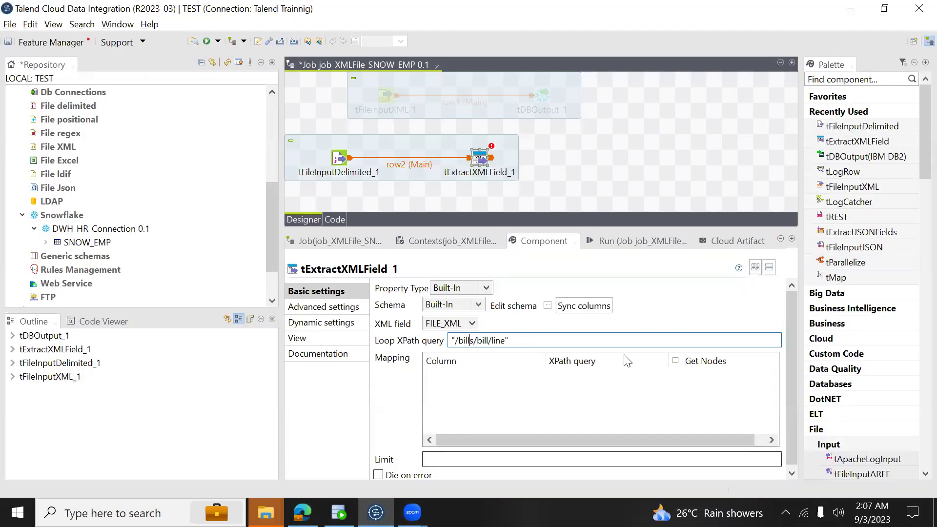
key("Left")
key("Left")
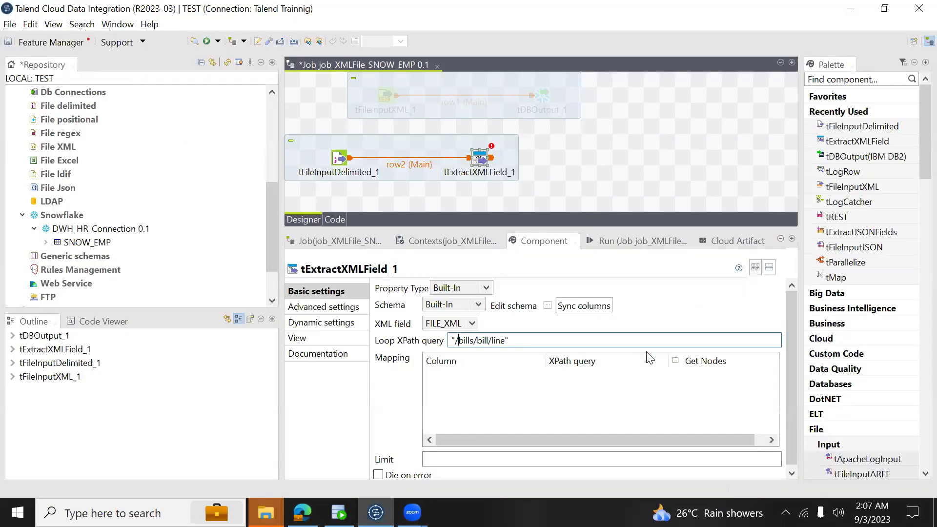
key("shift+End")
key("shift+Left")
key("shift+Left")
key("shift+Left")
key("shift+Left")
key("shift+Left")
key("shift+Left")
type("RESULTS")
Copy the Loop XPath query from the basic settings of tFileInputXML_1.
left_click(379, 91)
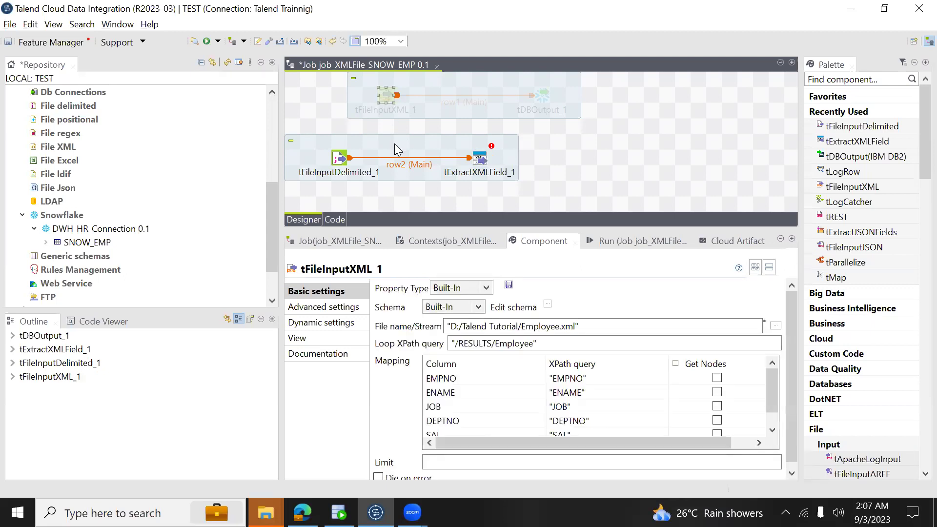
left_click(550, 349)
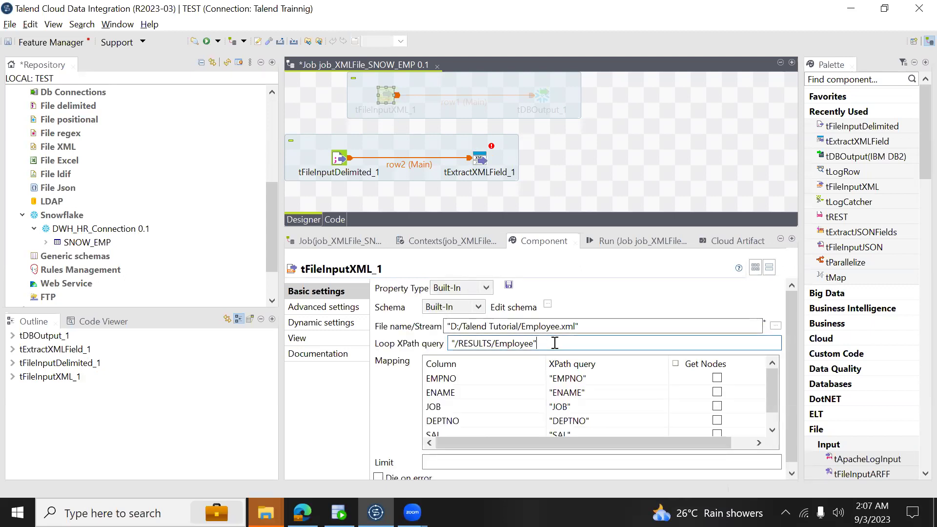
key("ctrl+a")
key("ctrl+c")
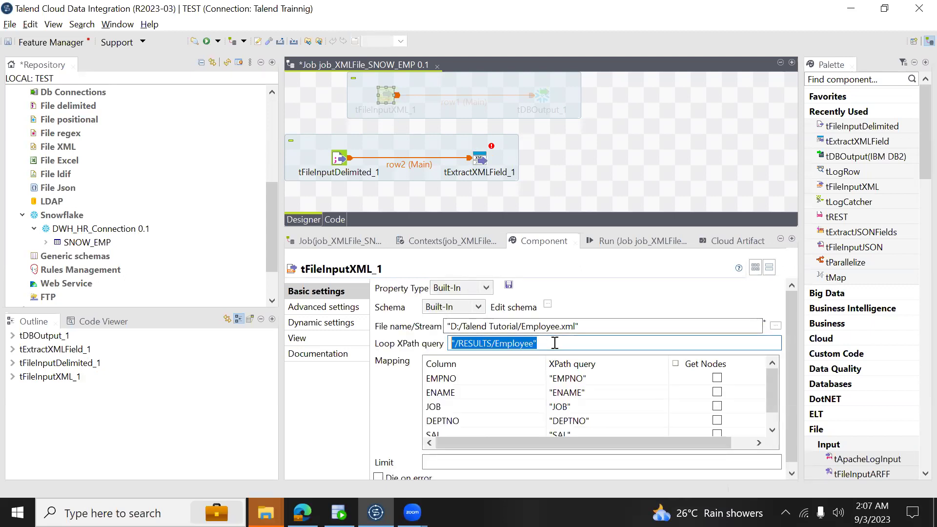
Set the Loop XPath query of tExtractXMLField_1 to "/RESULTS/Employee" by pasting the copied query.
left_click(340, 162)
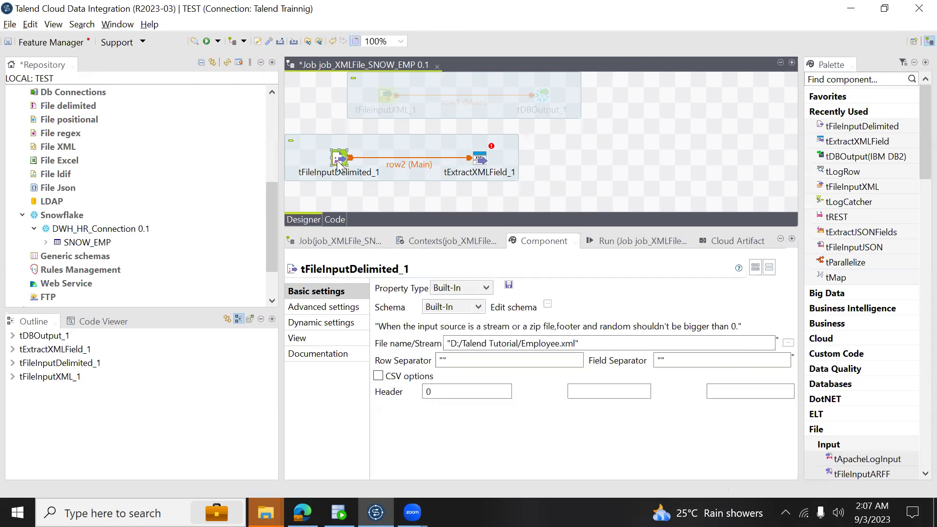
left_click(480, 158)
left_click(519, 340)
key("ctrl+a")
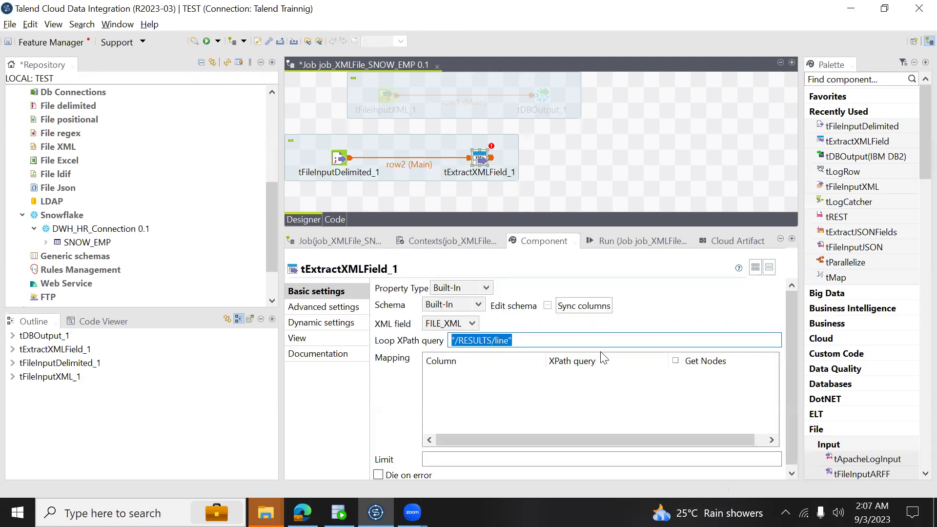
key("ctrl+v")
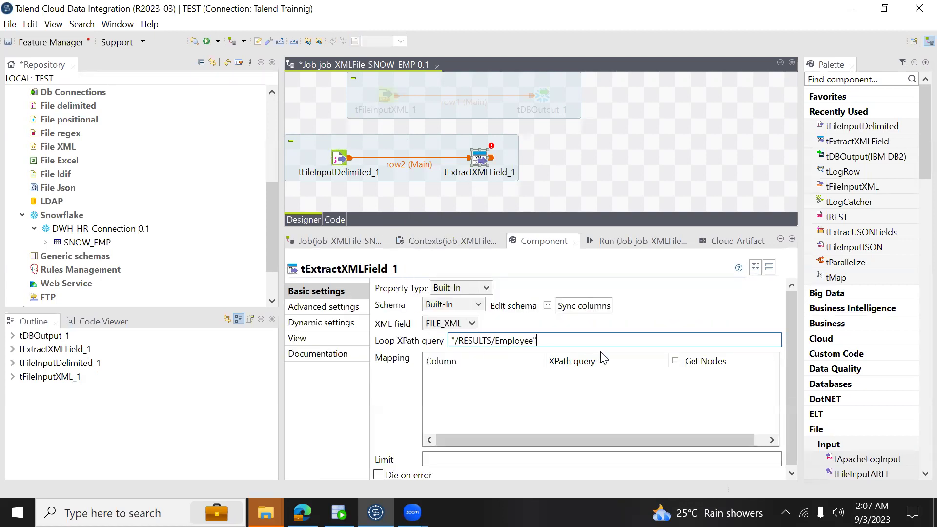
Copy all schema columns, EMPNO, ENAME, JOB, DEPTNO and SAL, from the schema of tFileInputXML_1.
left_click(548, 305)
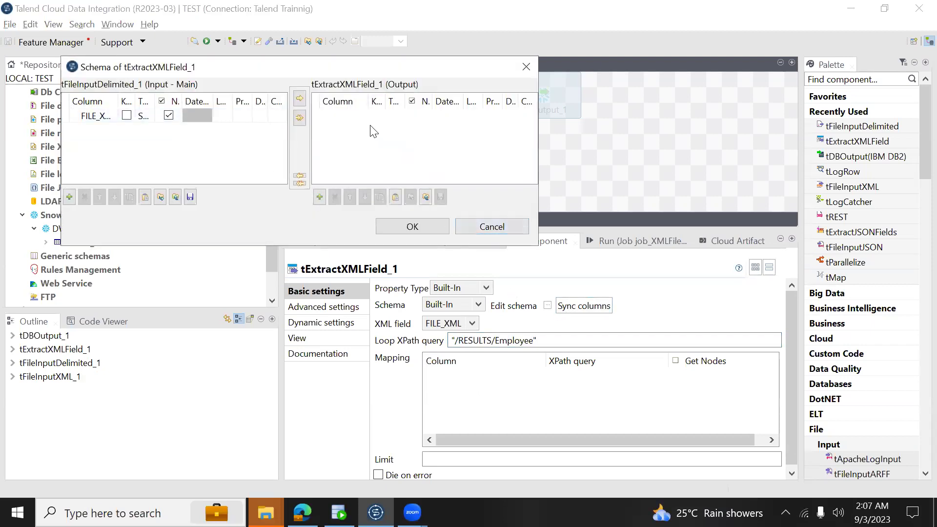
left_click(489, 228)
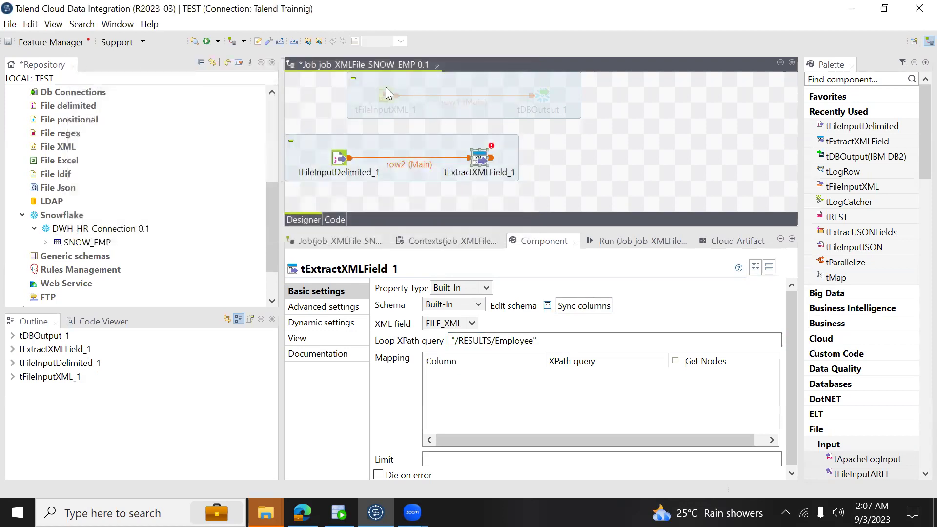
left_click(385, 96)
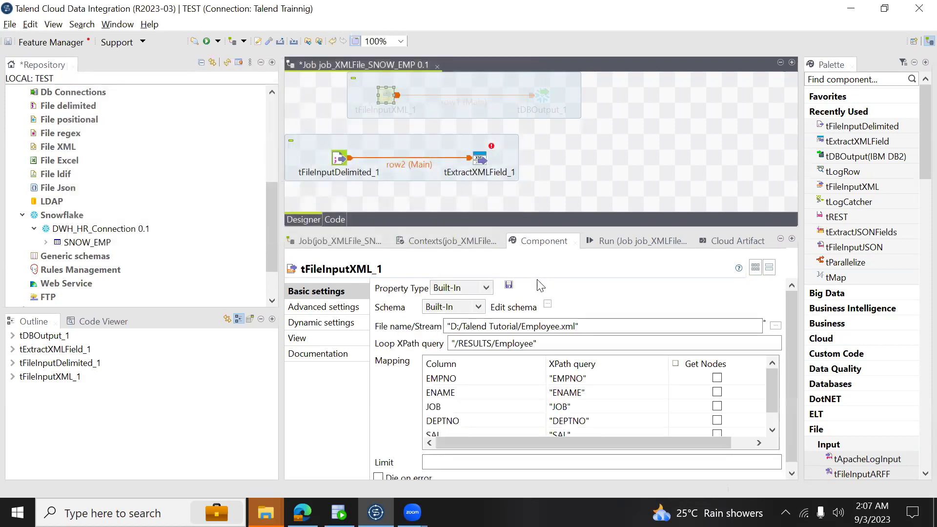
left_click(547, 304)
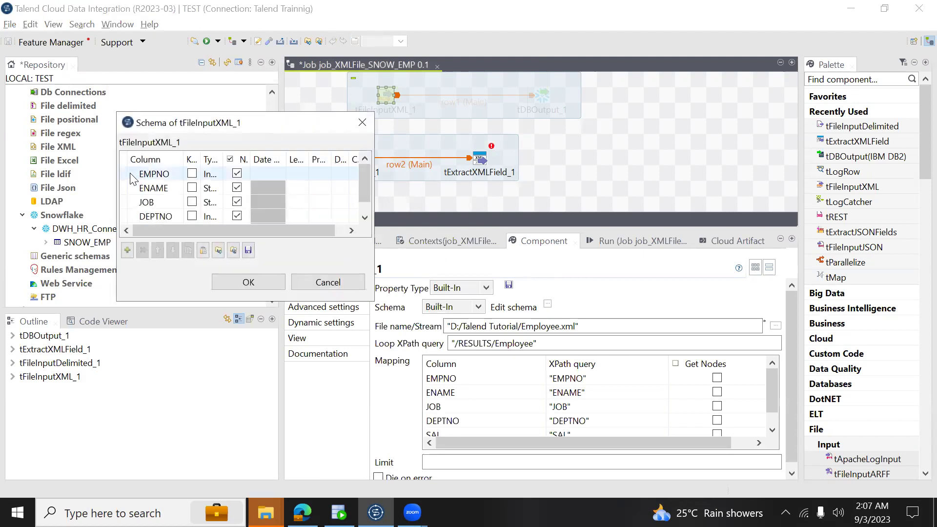
left_click(133, 179)
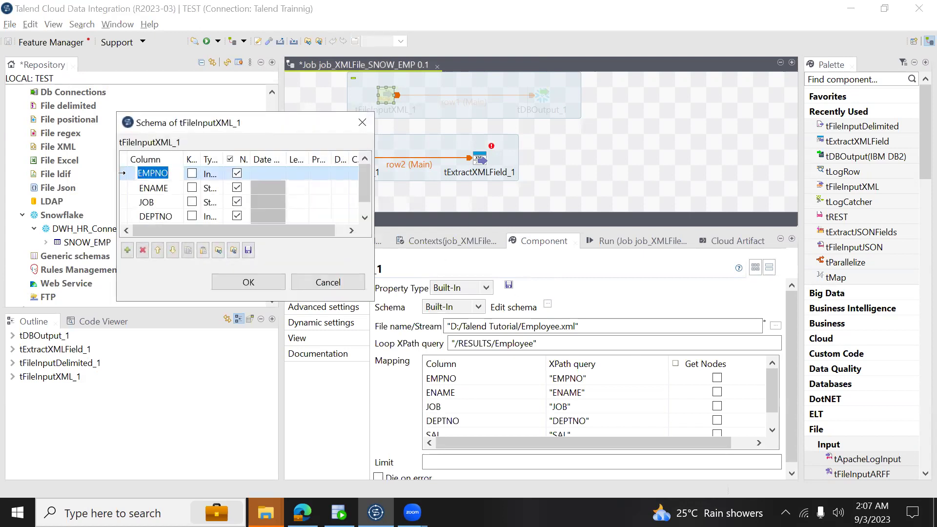
left_click_drag(124, 175, 126, 259)
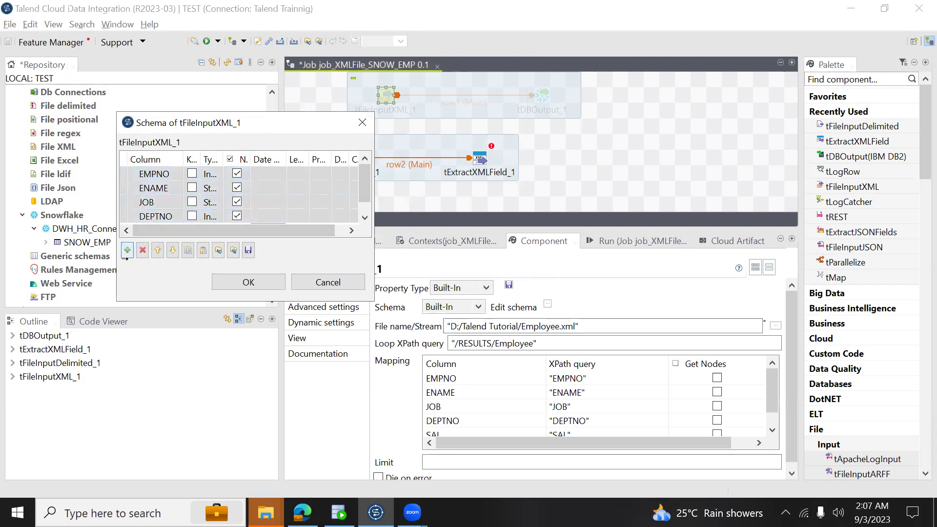
left_click_drag(361, 179, 365, 209)
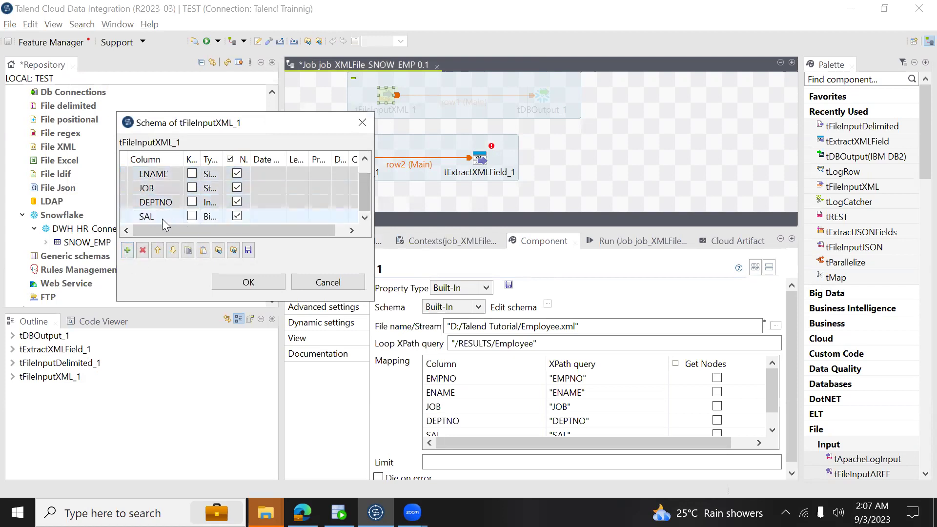
key("ctrl+a")
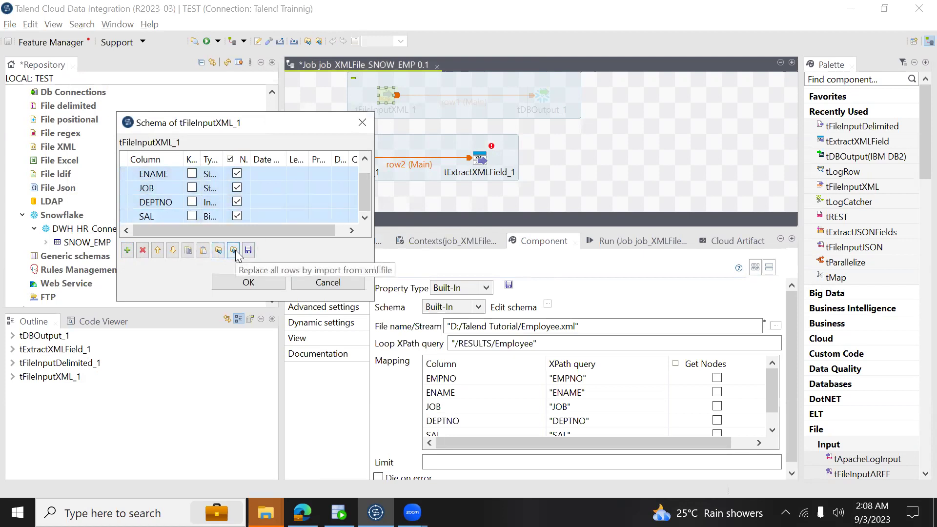
left_click(188, 254)
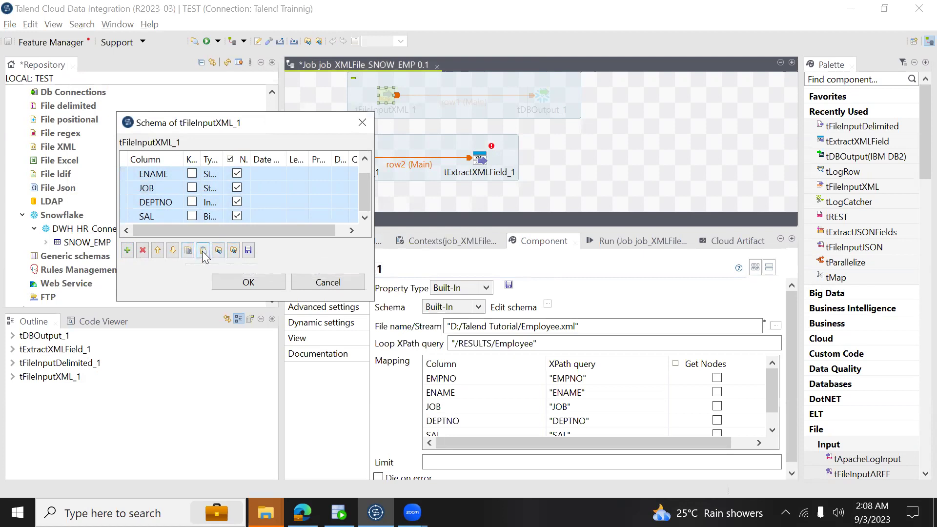
left_click(188, 250)
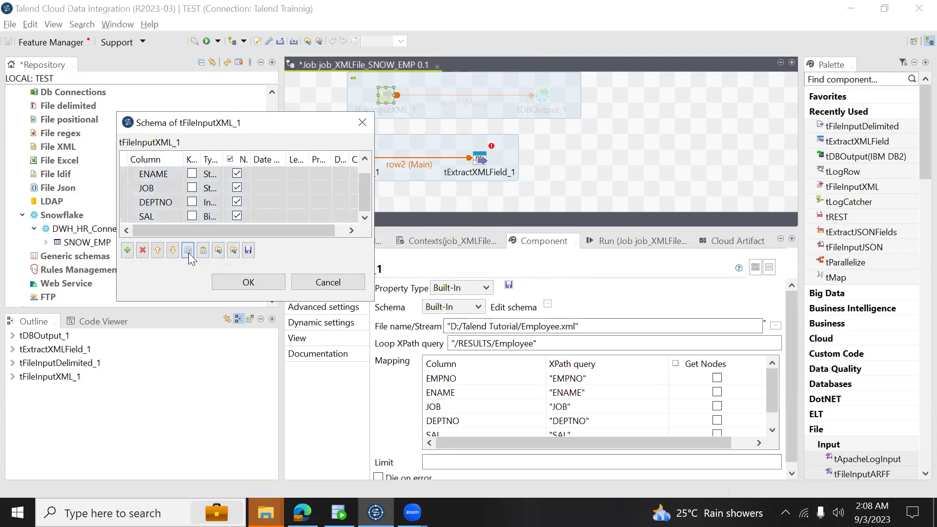
scroll(365, 184, "up", 1)
scroll(365, 164, "down", 1)
left_click(248, 282)
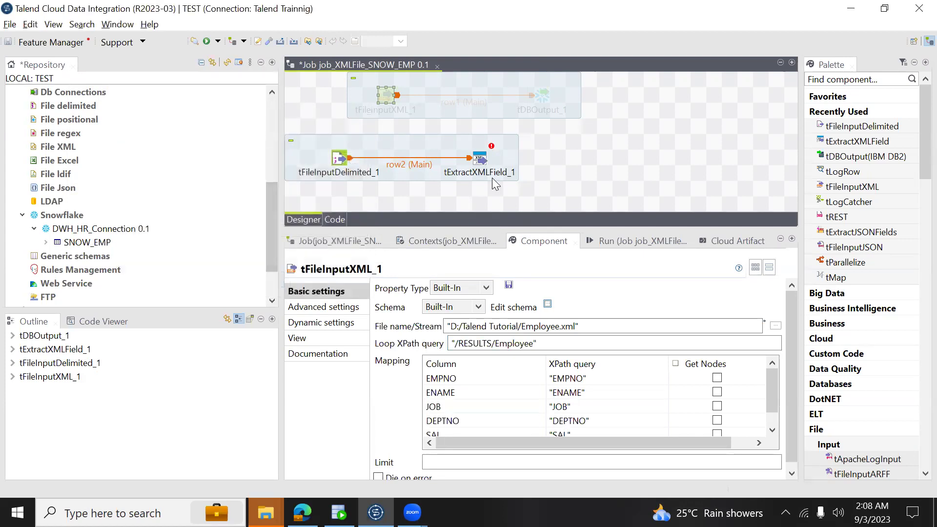
Paste the copied columns into the output schema of tExtractXMLField_1, check their types and accept the schema.
left_click(480, 161)
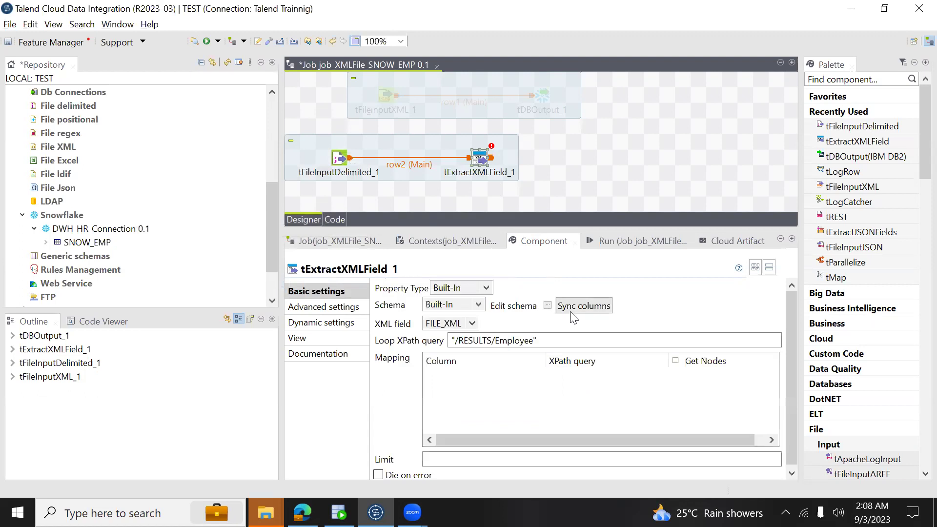
left_click(548, 306)
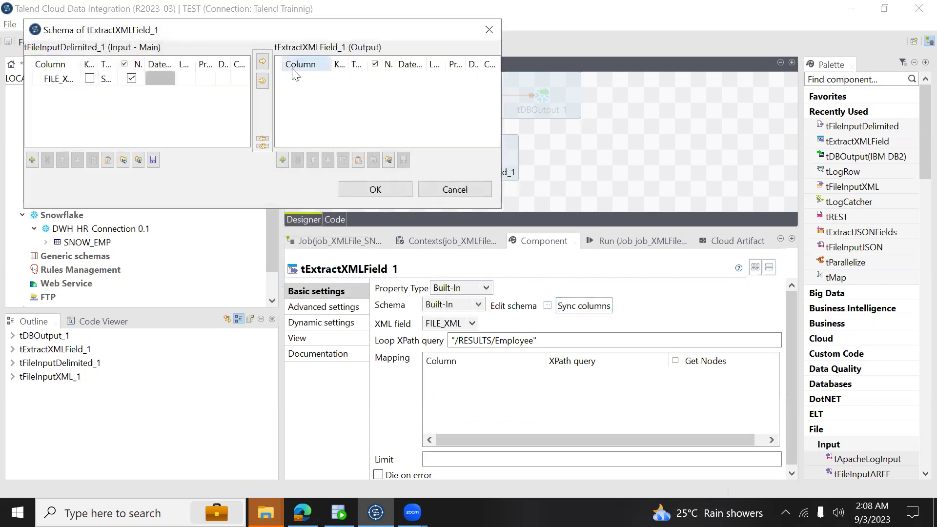
left_click(359, 161)
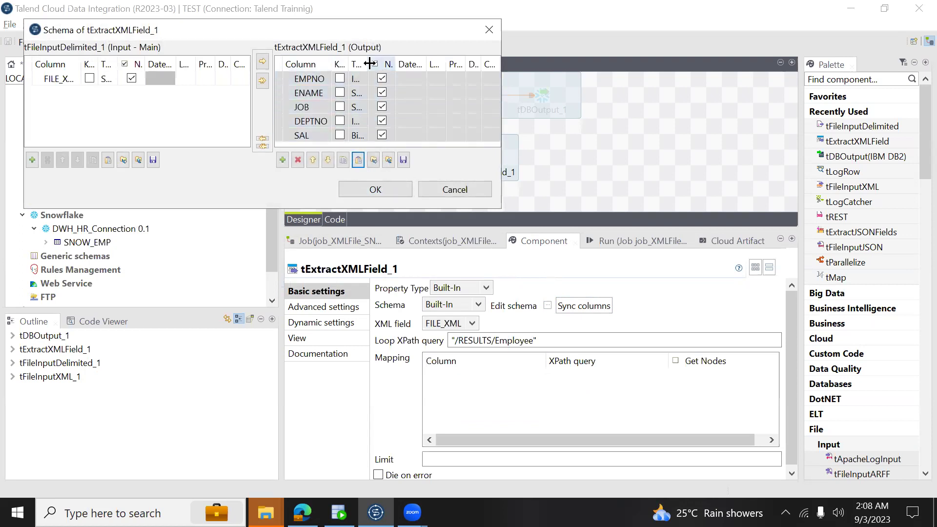
left_click_drag(367, 64, 419, 65)
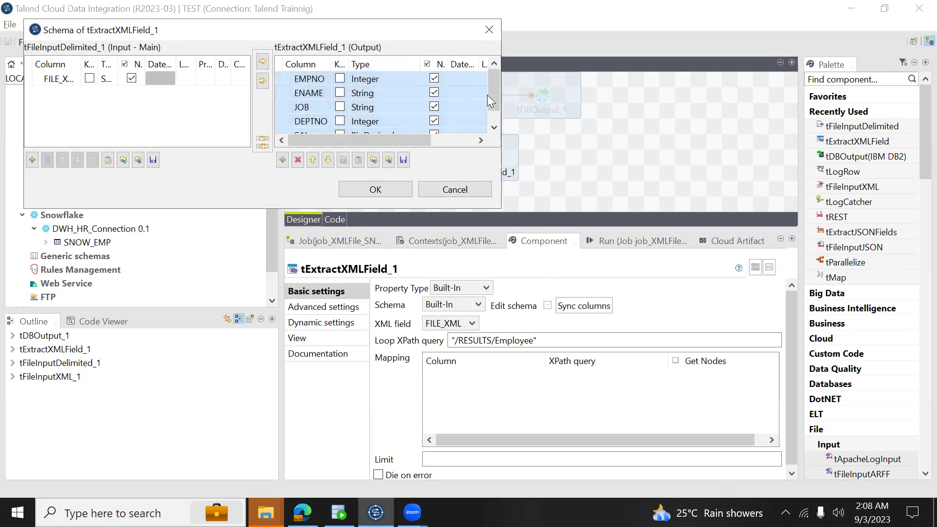
scroll(490, 95, "down", 1)
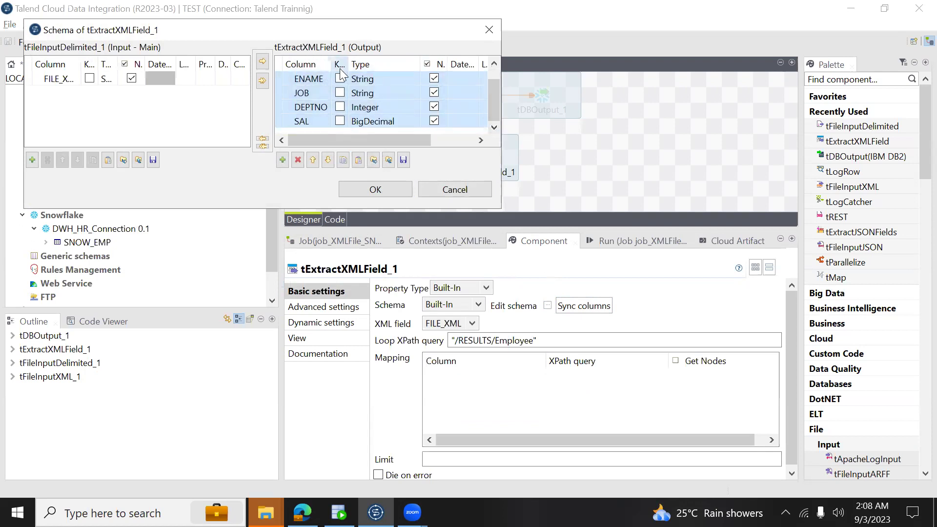
left_click(365, 190)
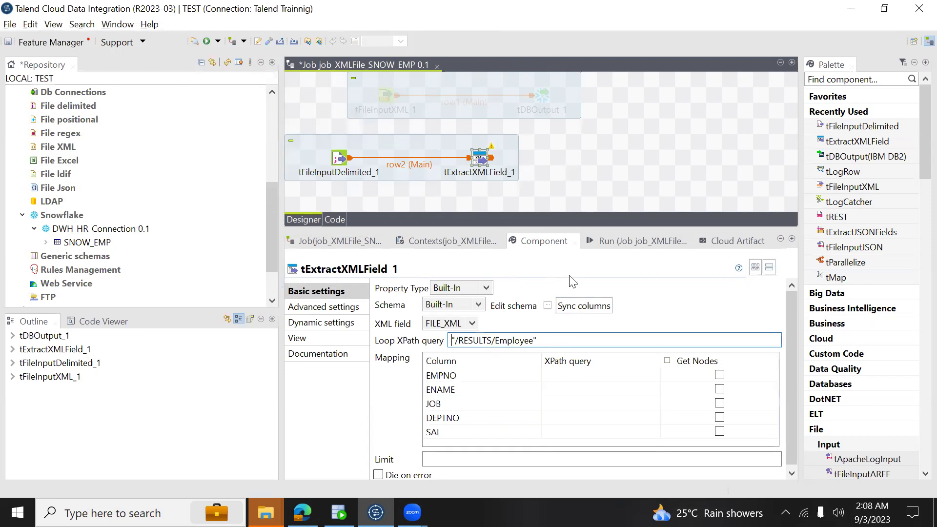
Switch to Employee.xml in the browser and look up the element names inside an Employee record.
left_click(570, 375)
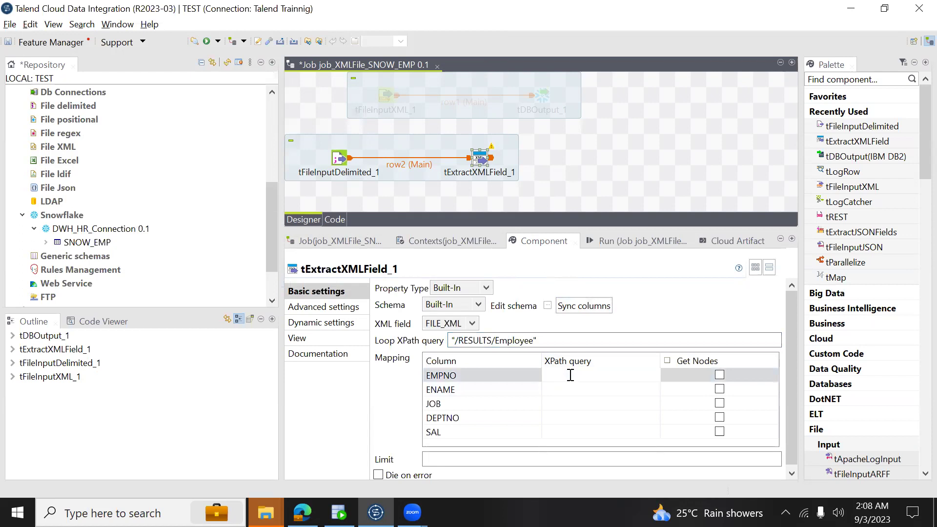
key("alt+Tab")
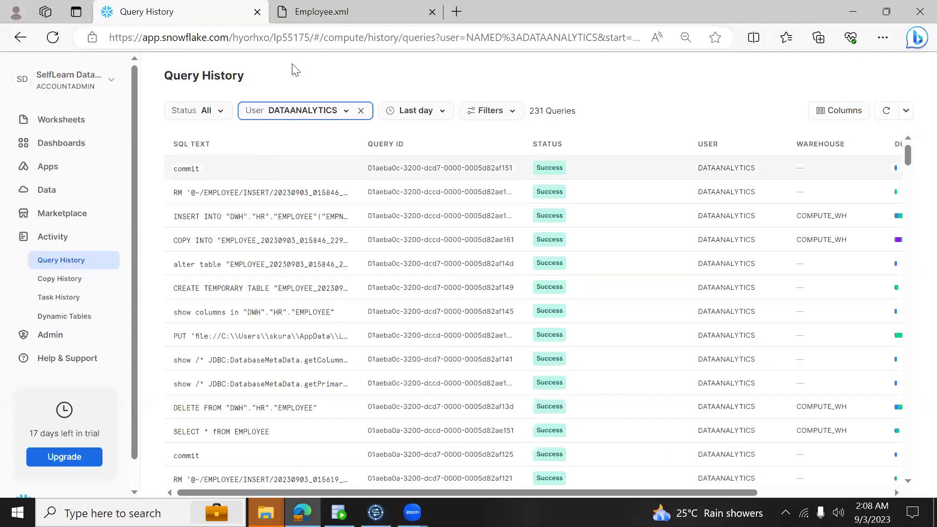
left_click(313, 20)
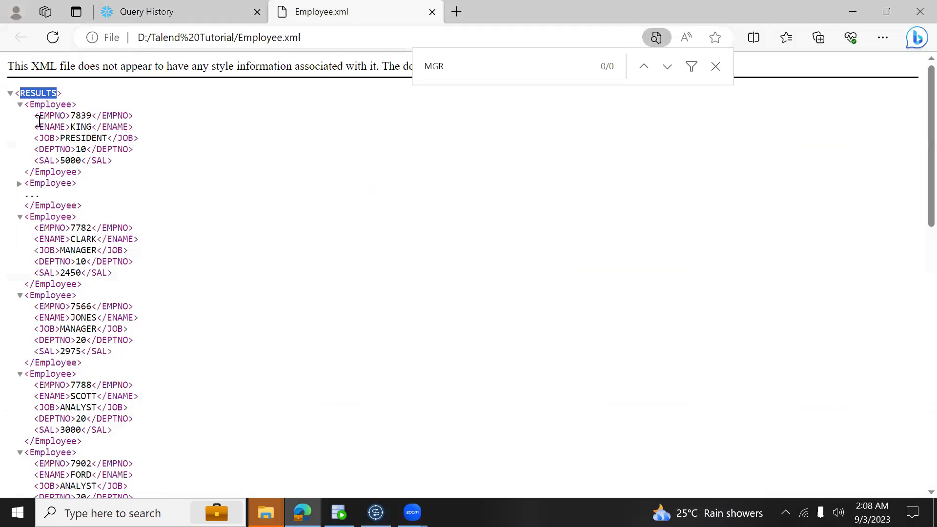
Return to Talend and set the mapping XPath queries of EMPNO and ENAME in tExtractXMLField_1 to "EMPNO" and "ENAME".
left_click(375, 512)
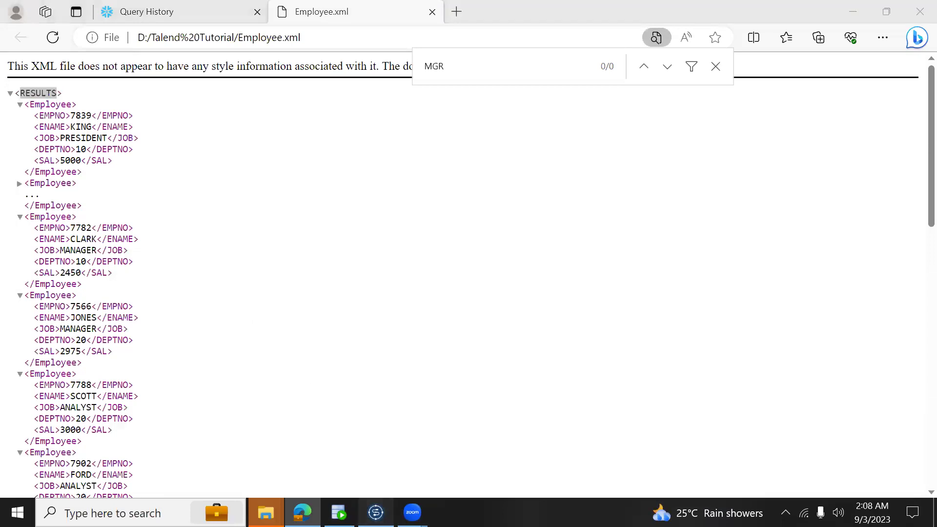
left_click(561, 375)
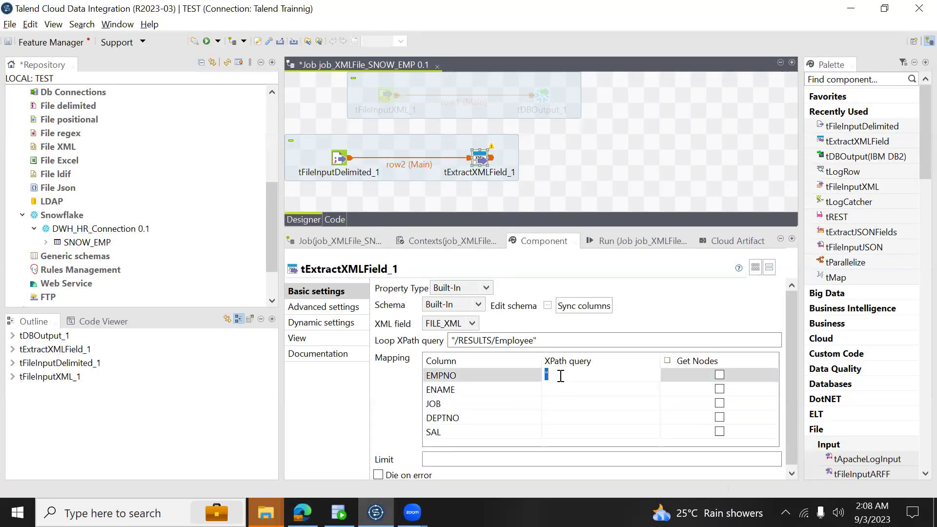
type("\"EMPNO")
left_click(576, 390)
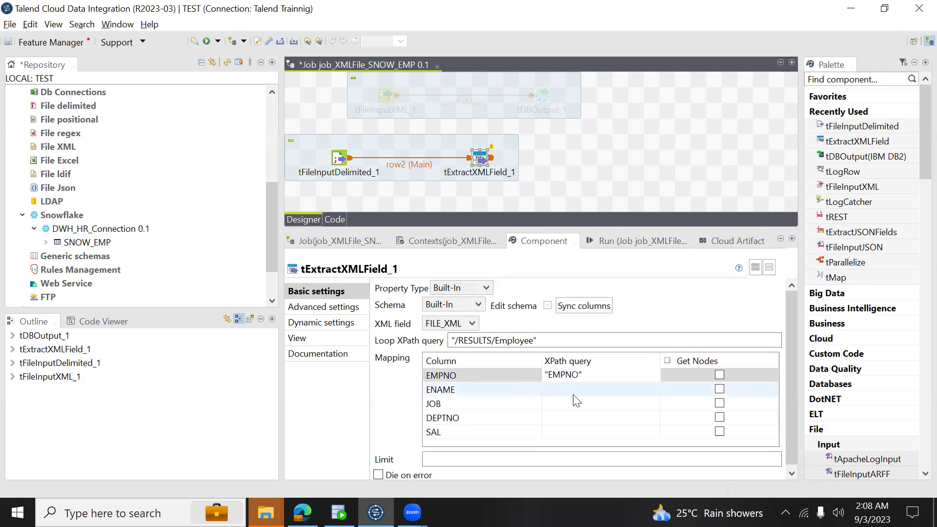
type("\"")
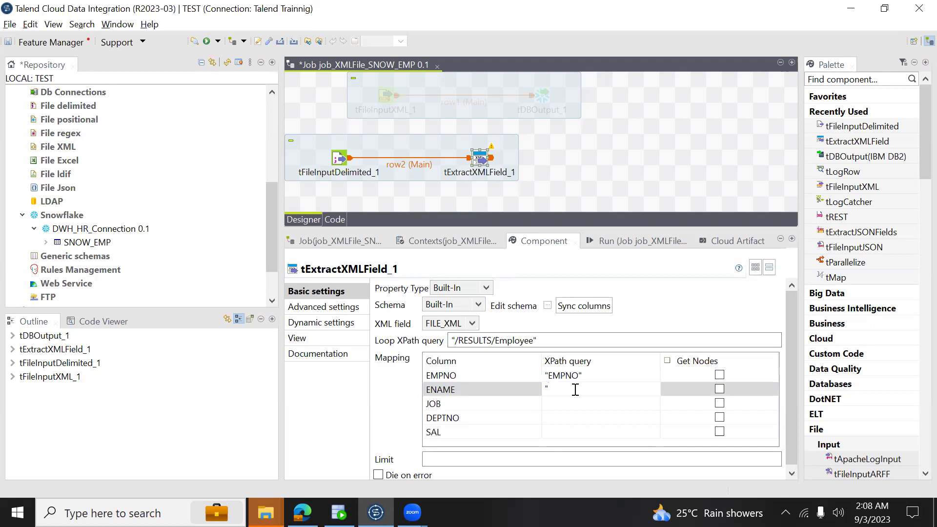
type("ENAME\"")
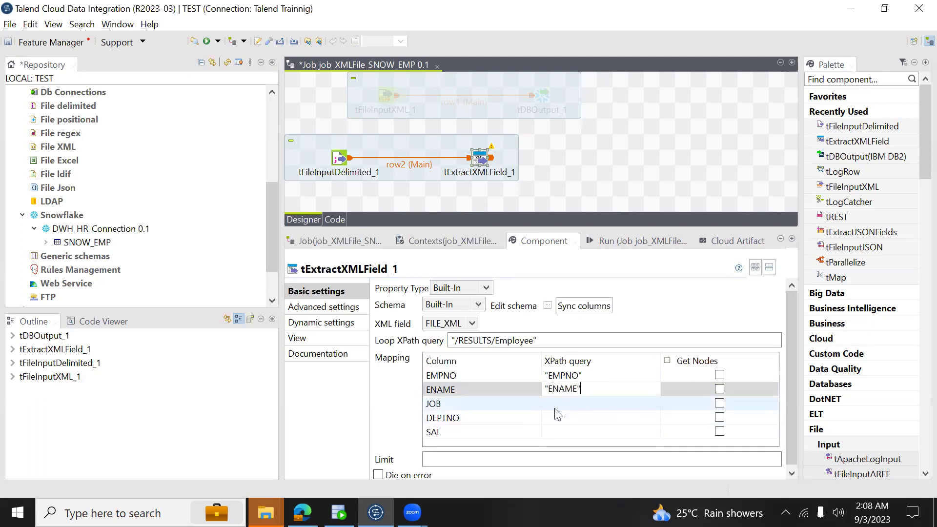
Set the mapping XPath queries of JOB, DEPTNO and SAL to "JOB", "DEPTNO" and "SAL", and save the job.
left_click(556, 408)
type("\"JOB")
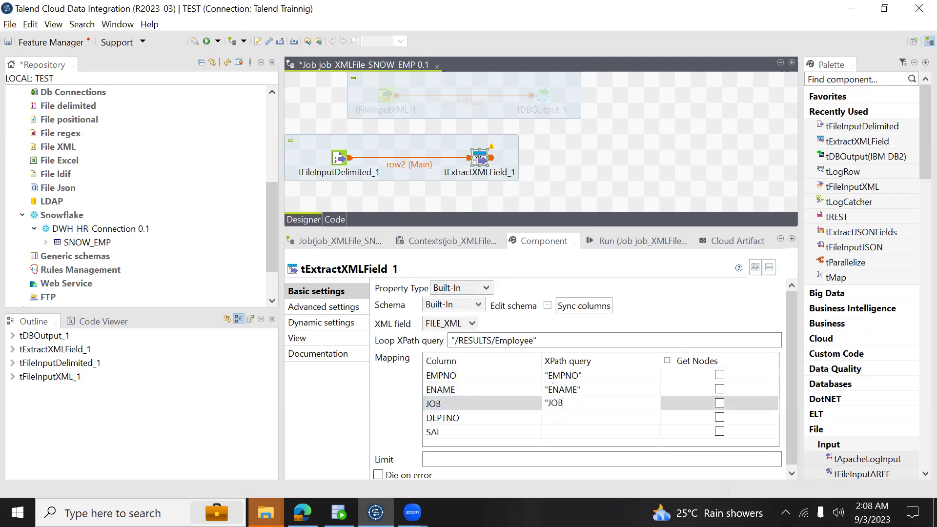
type("\"")
left_click(560, 419)
type("\"DEPTNO")
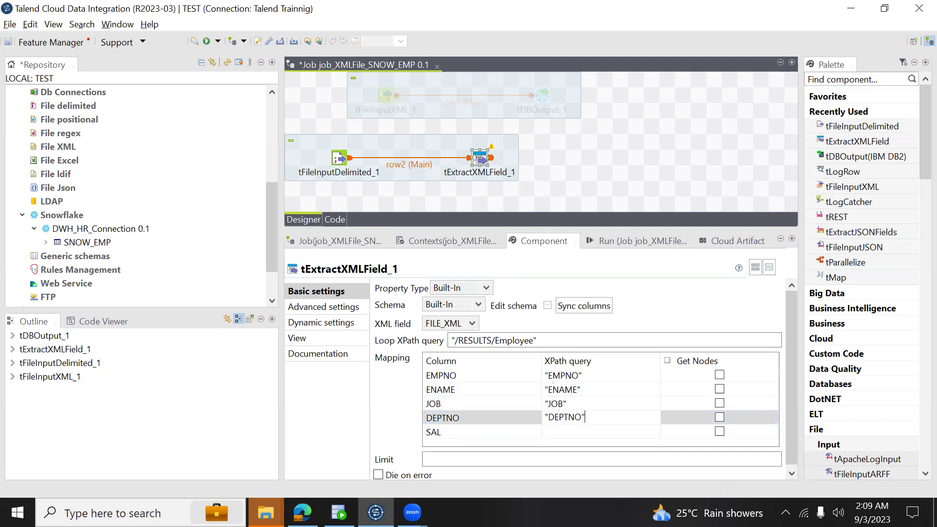
left_click(580, 433)
type("\"")
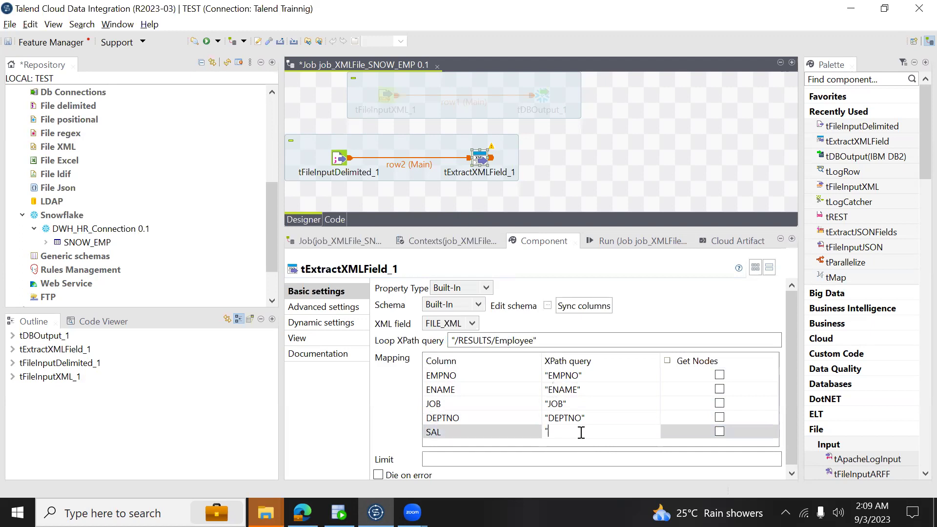
type("SAL\"")
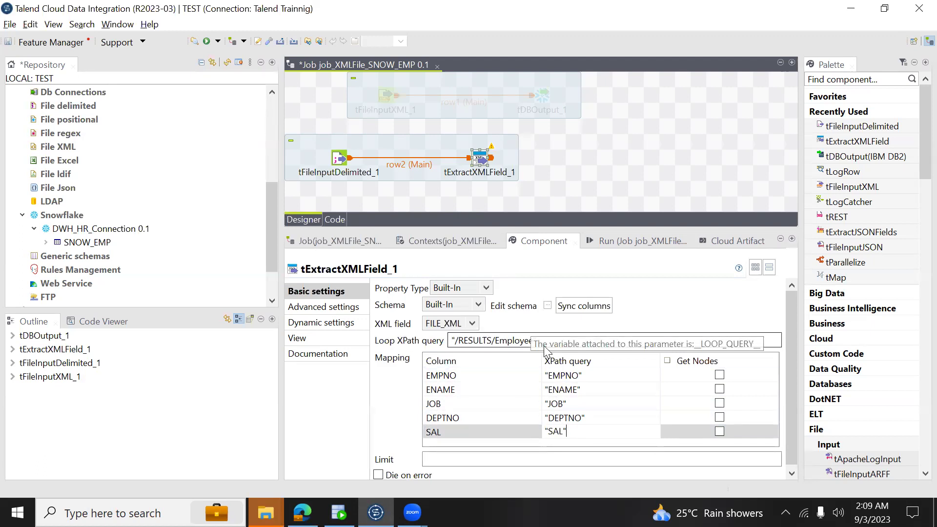
left_click(7, 43)
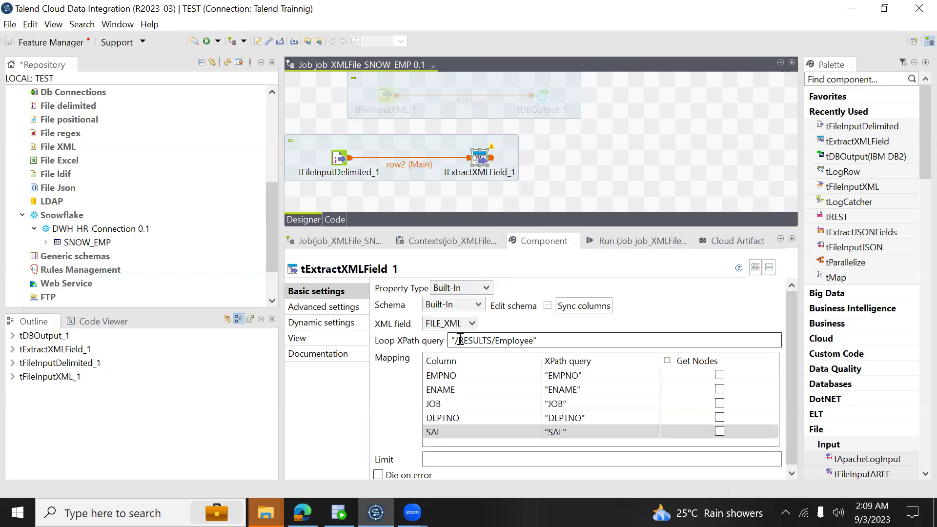
left_click_drag(458, 340, 538, 336)
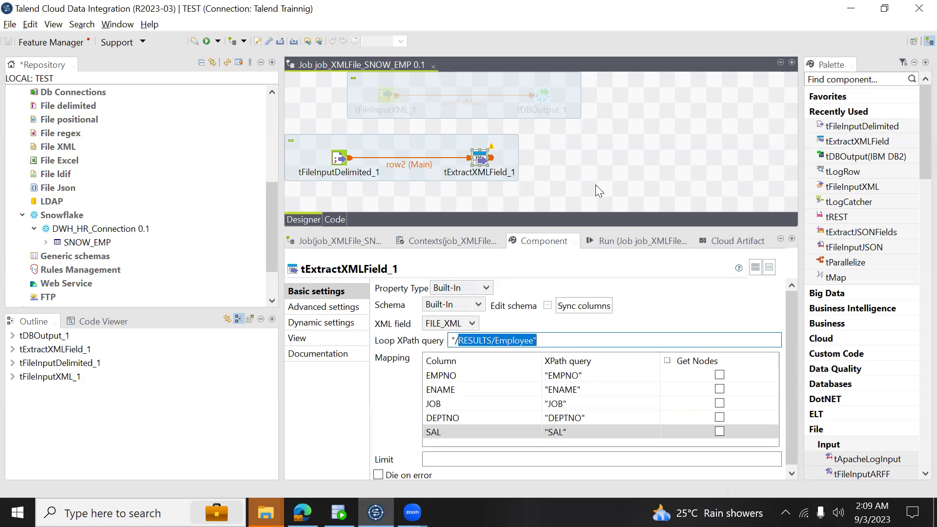
Add a tLogRow component to the job canvas beside tExtractXMLField_1.
left_click(566, 148)
type("T")
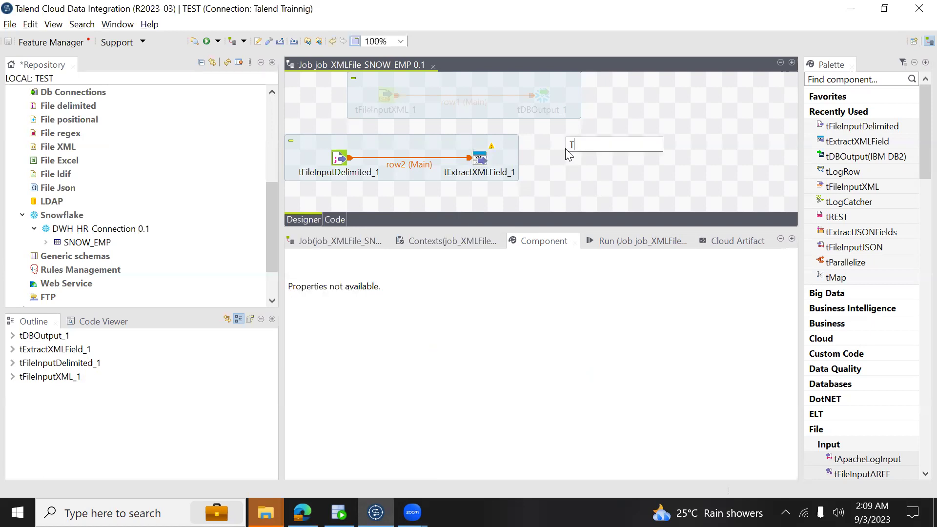
type("LO")
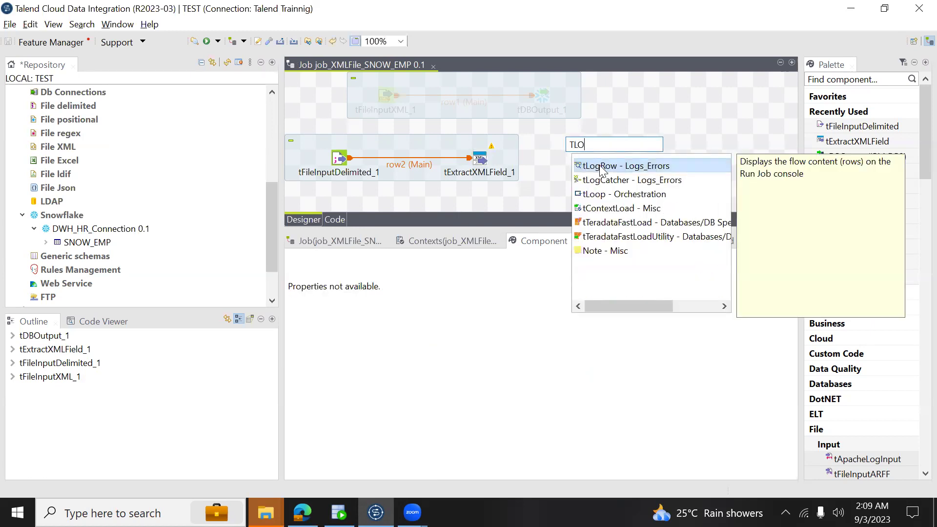
double_click(602, 167)
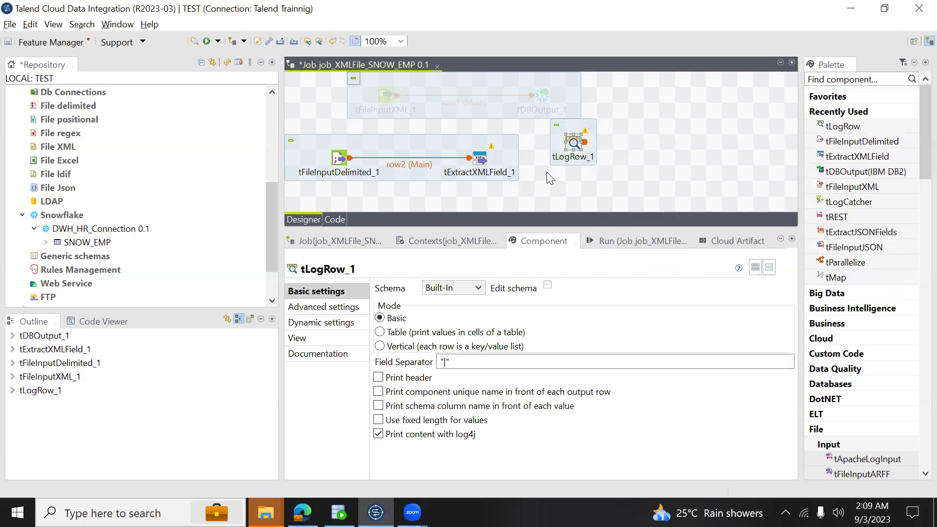
Connect tExtractXMLField_1 to tLogRow_1 with a Main row and save the job.
right_click(481, 163)
mouse_move(519, 170)
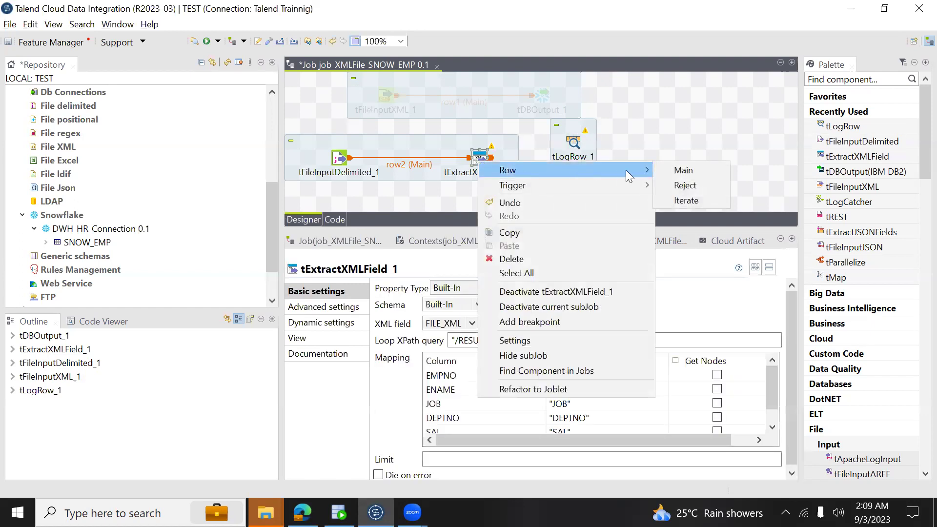
left_click(682, 172)
left_click(574, 144)
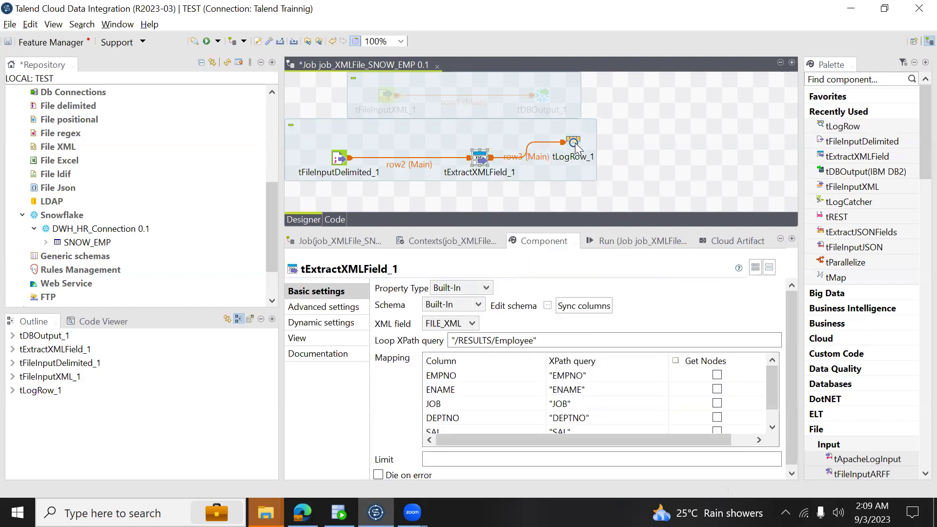
key("ctrl+s")
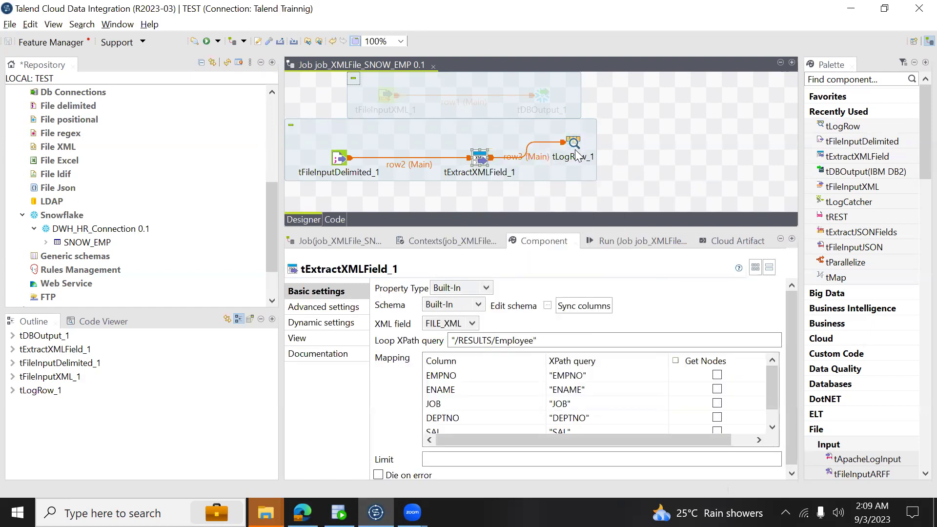
Run job_XMLFile_SNOW_EMP and review the employee rows printed in the execution console.
left_click(618, 241)
left_click(404, 302)
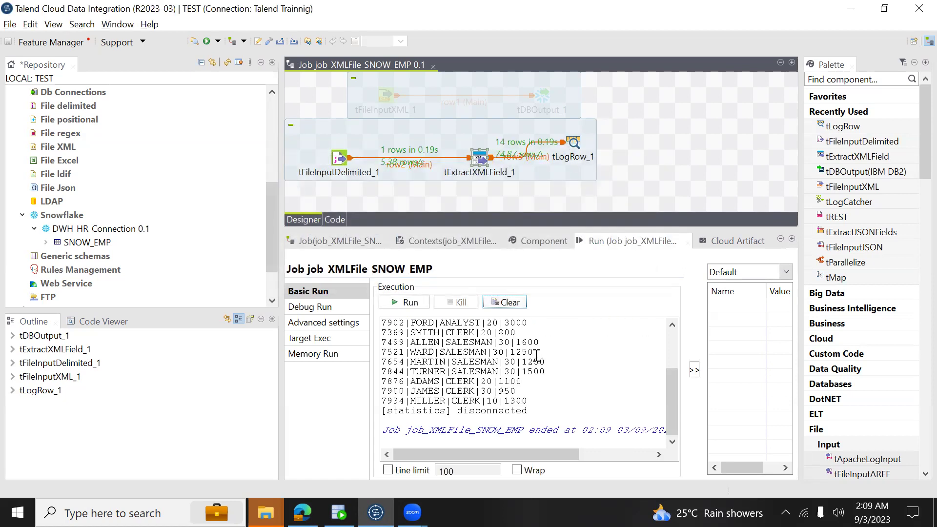
left_click_drag(671, 405, 671, 364)
Delete tLogRow_1 and paste a copy of tDBOutput_1 beside tExtractXMLField_1, letting its component variables be renamed automatically.
left_click(573, 143)
key("Delete")
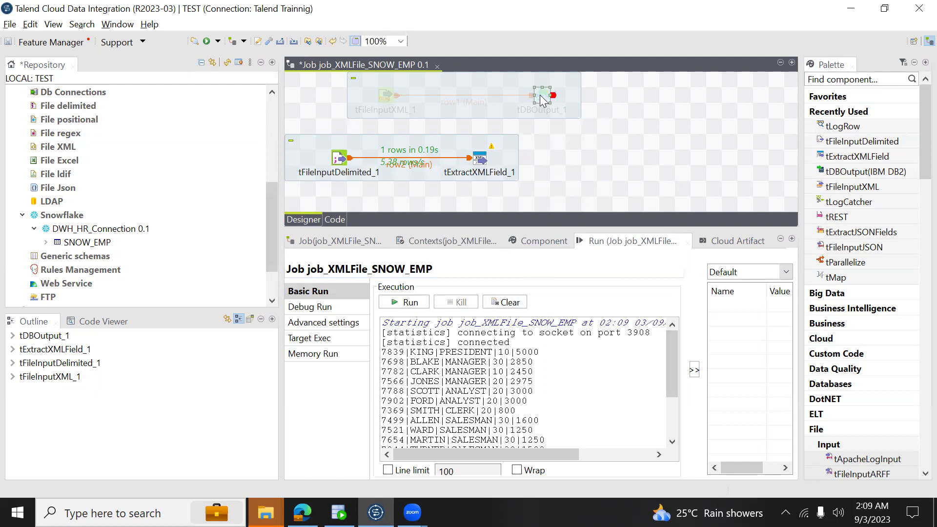
key("ctrl+v")
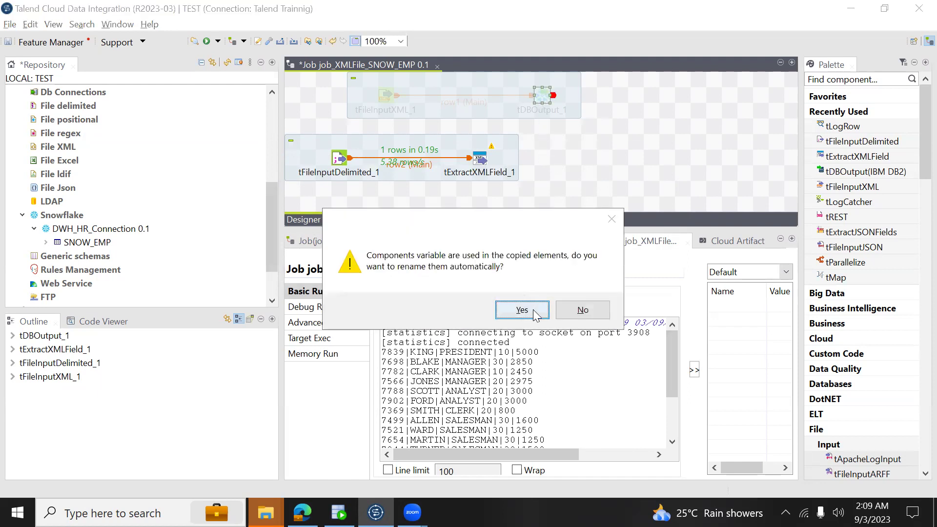
left_click(533, 315)
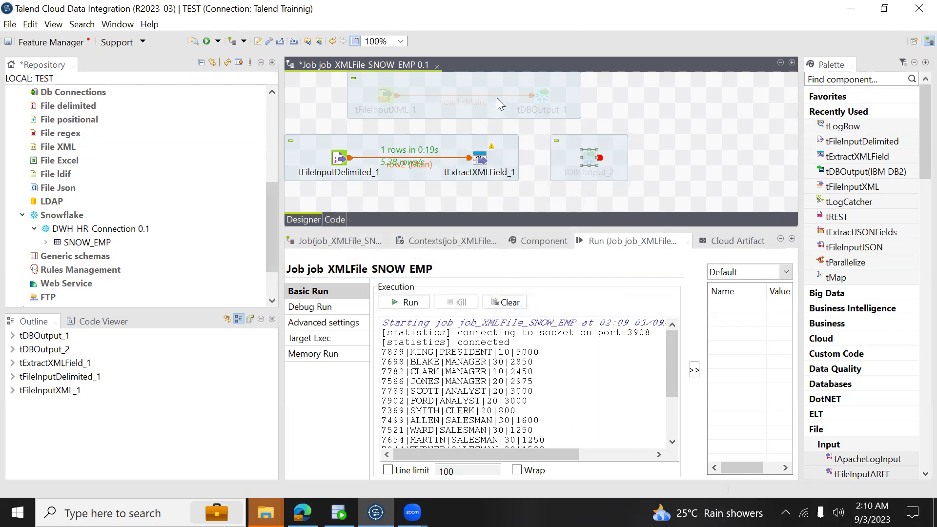
right_click(482, 157)
mouse_move(643, 168)
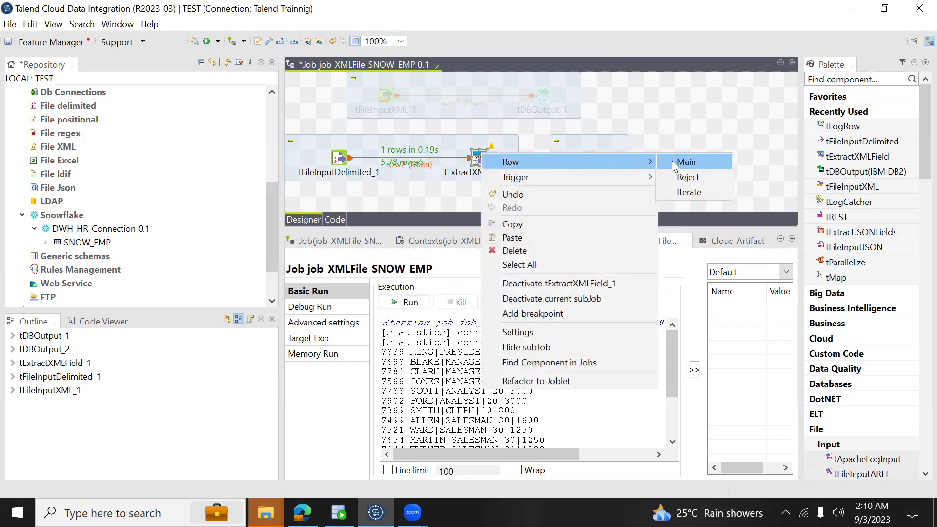
left_click(634, 148)
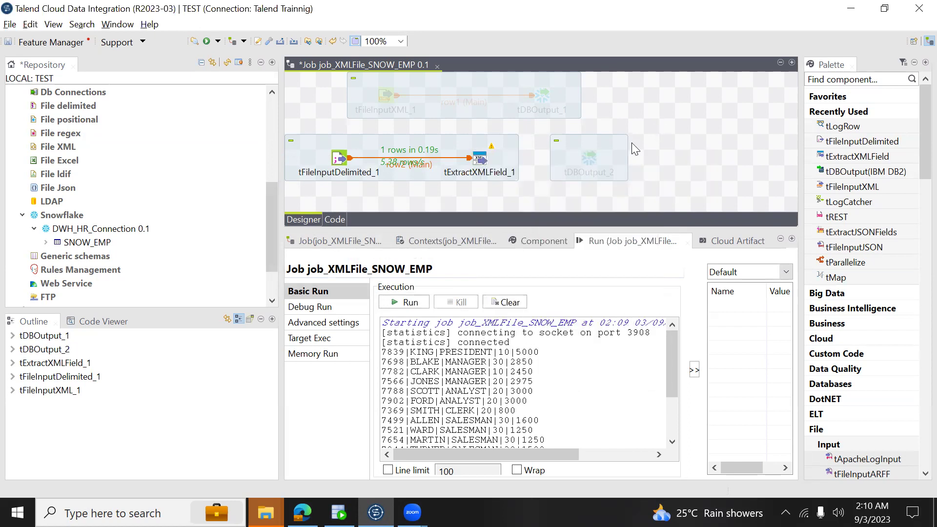
Activate tDBOutput_2, connect tExtractXMLField_1 to it with a Main row, and save the job.
right_click(594, 157)
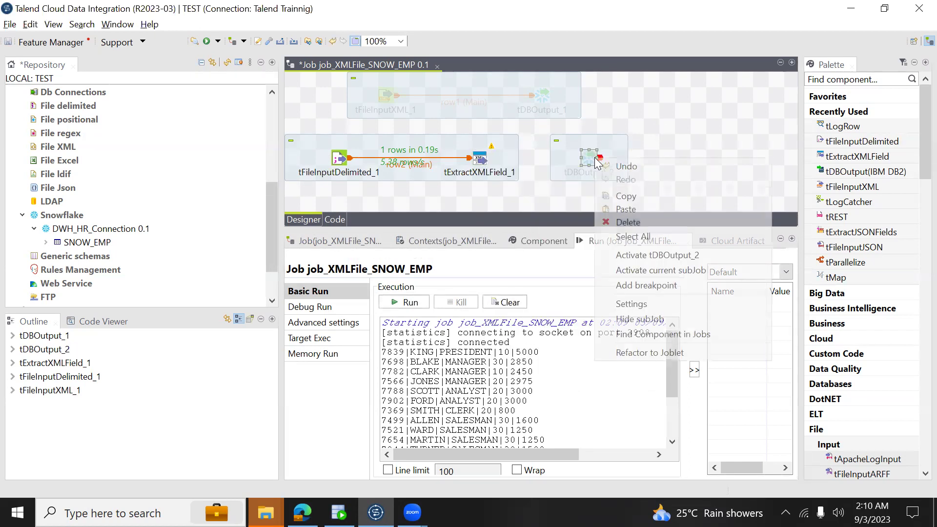
left_click(646, 254)
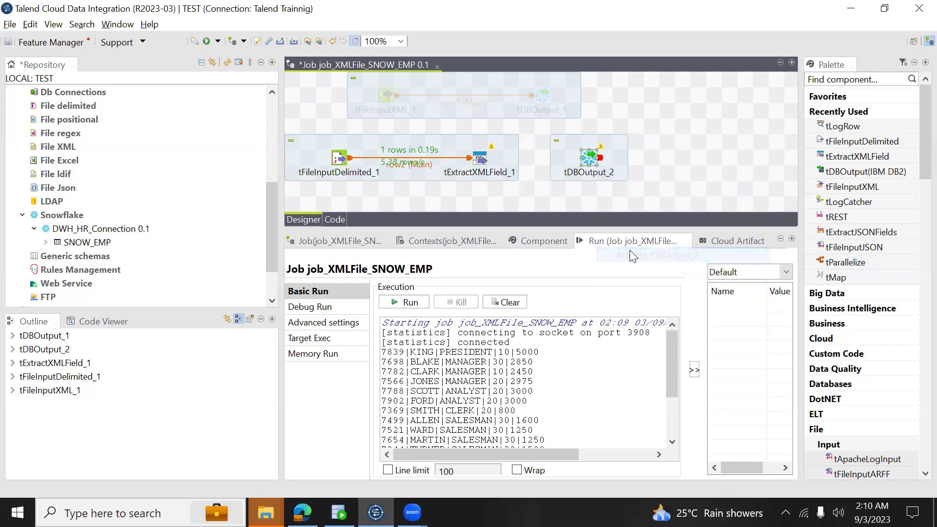
right_click(480, 162)
mouse_move(629, 169)
left_click(678, 169)
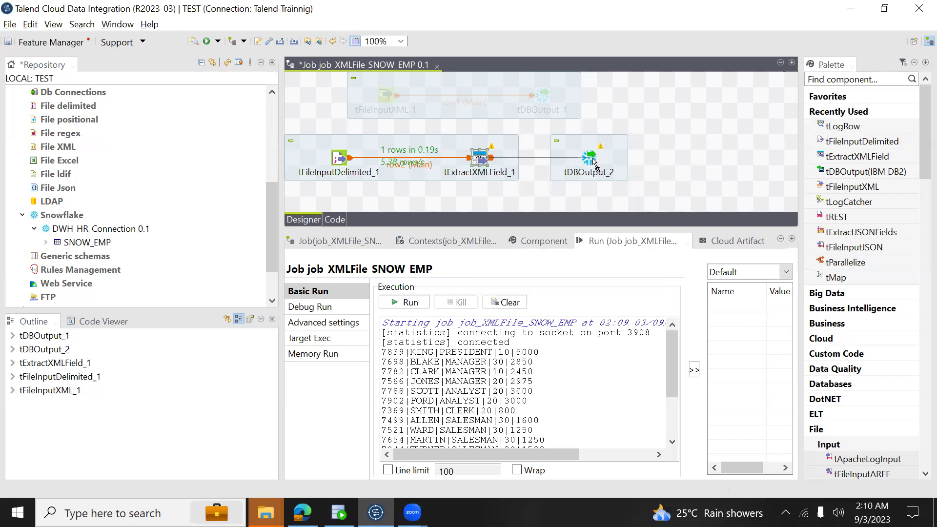
left_click(595, 166)
key("ctrl+s")
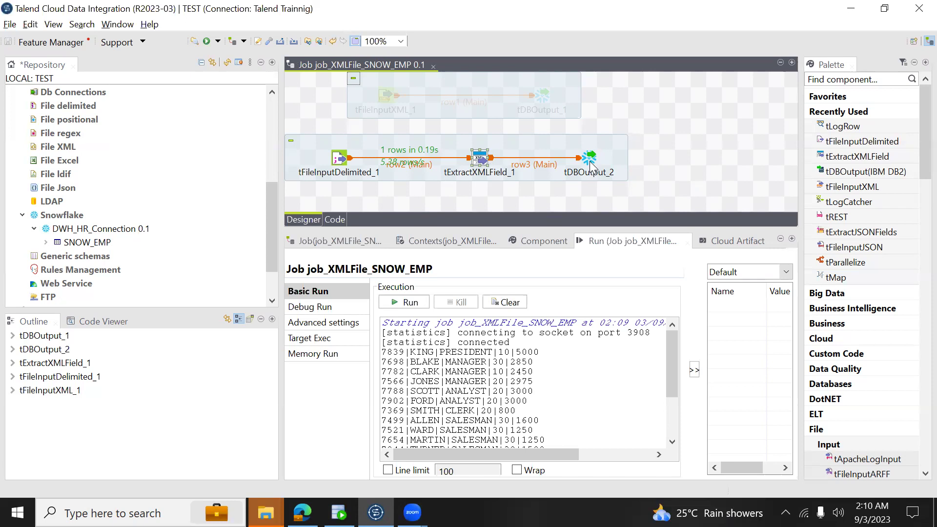
Set the table action of tDBOutput_2 to DROP_CREATE in its basic settings.
left_click(531, 239)
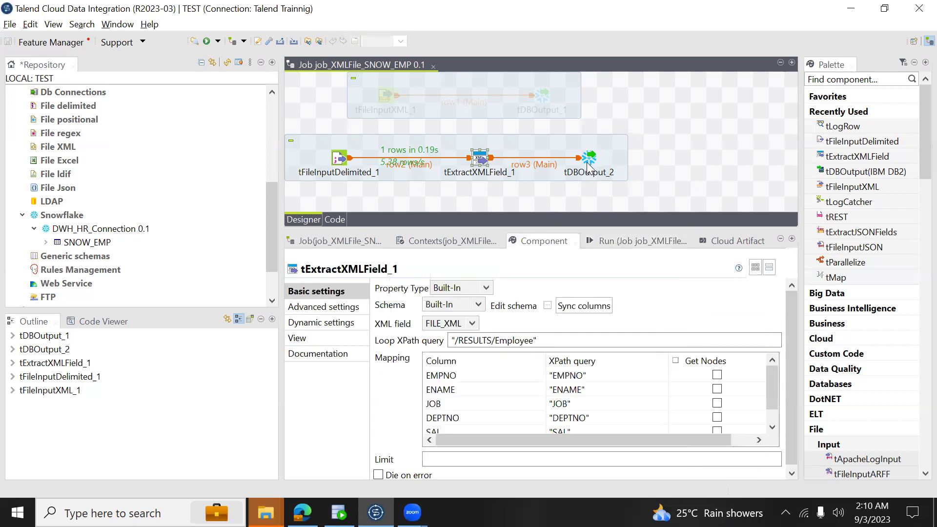
left_click(589, 161)
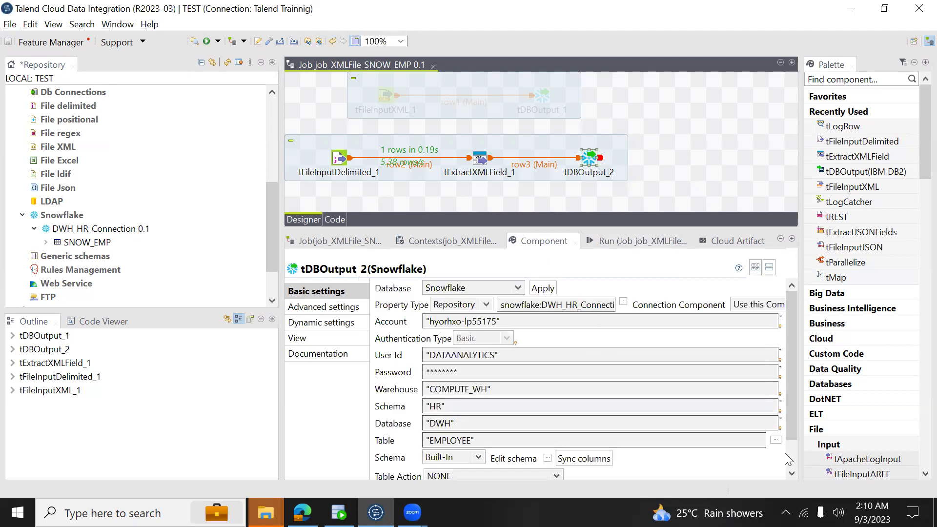
scroll(788, 459, "down", 2)
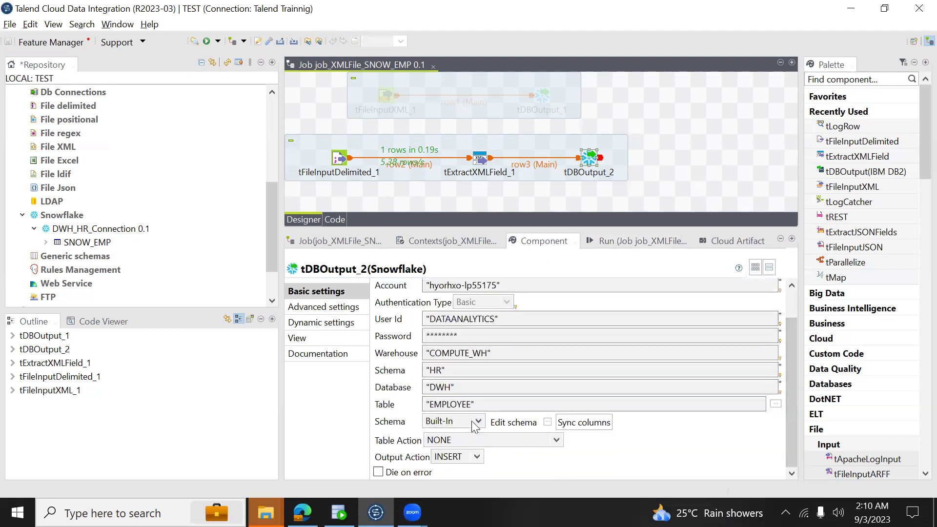
left_click(476, 421)
left_click(553, 442)
left_click(554, 441)
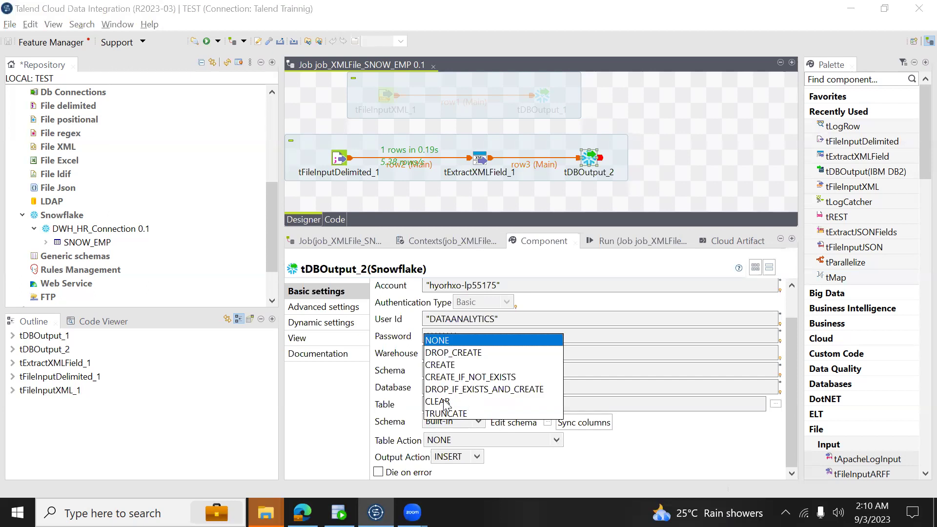
left_click(448, 354)
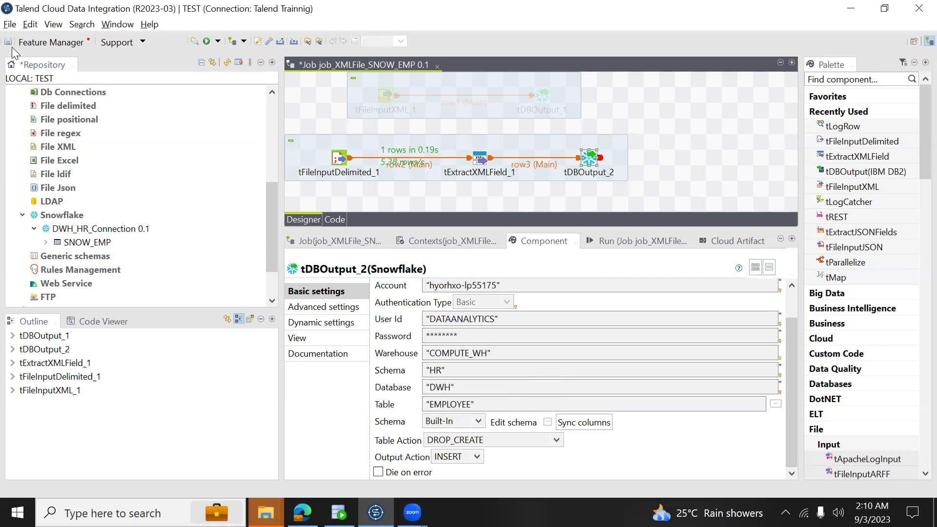
Run job_XMLFile_SNOW_EMP to load the Snowflake table, and reopen the basic settings of tExtractXMLField_1.
left_click(601, 248)
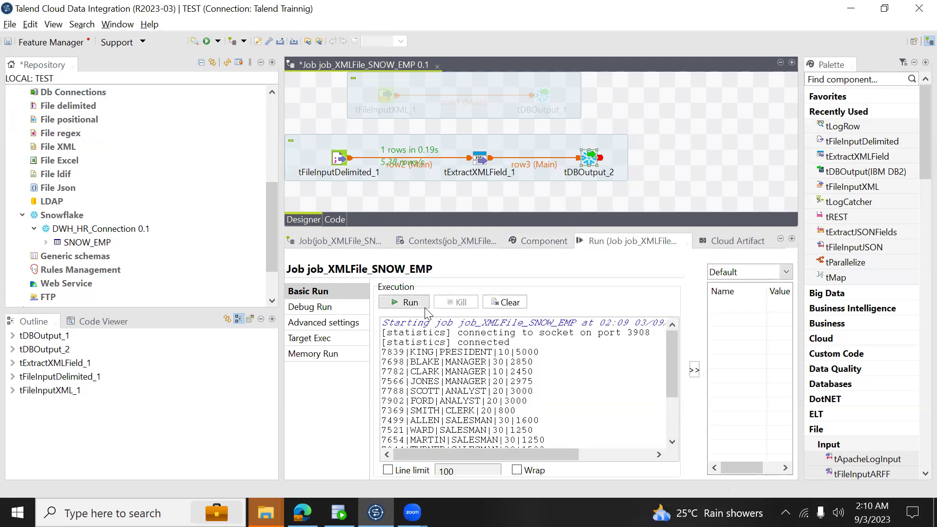
left_click(410, 302)
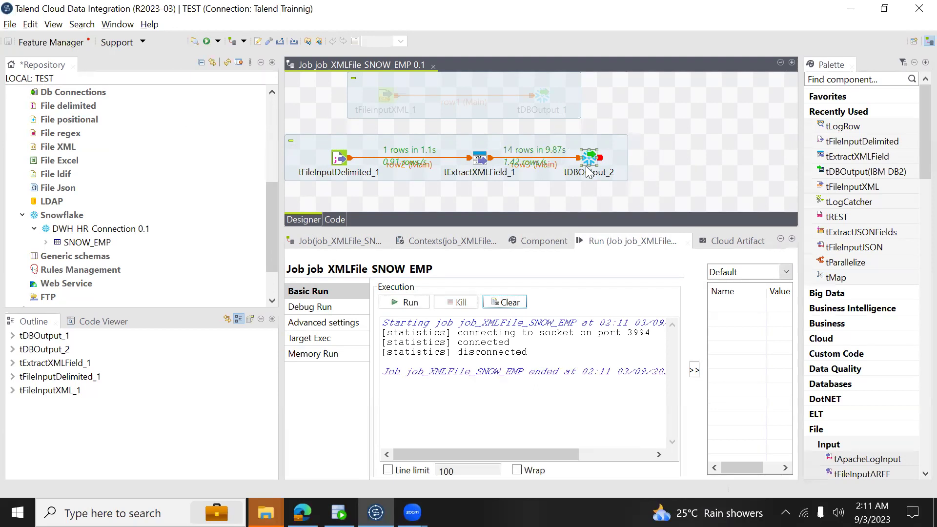
left_click(479, 158)
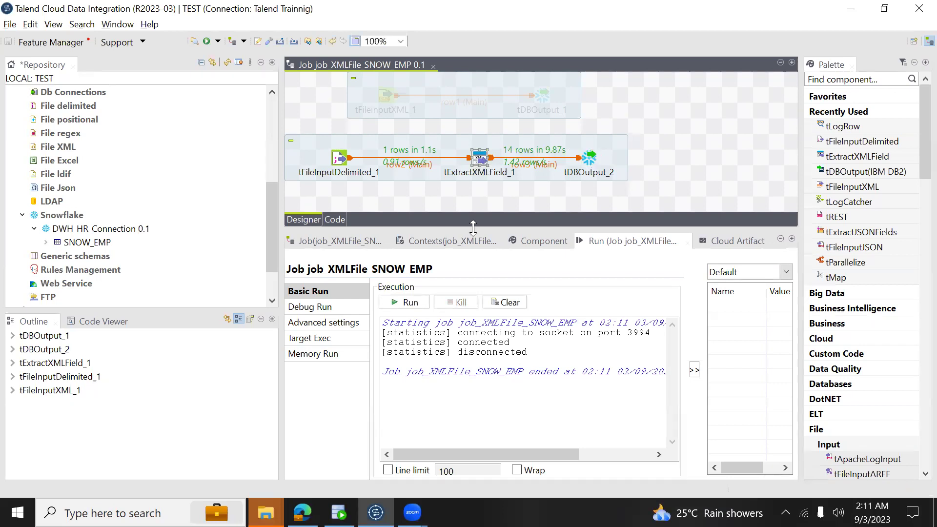
left_click(523, 247)
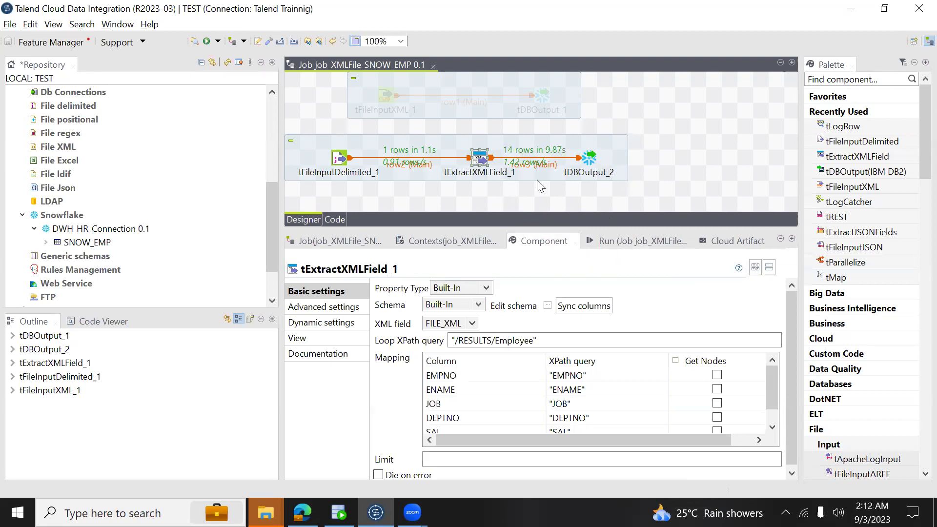
Switch to Snowflake in the browser, refresh the query history and examine the SQL statements issued by the job run.
key("alt+Tab")
left_click(161, 9)
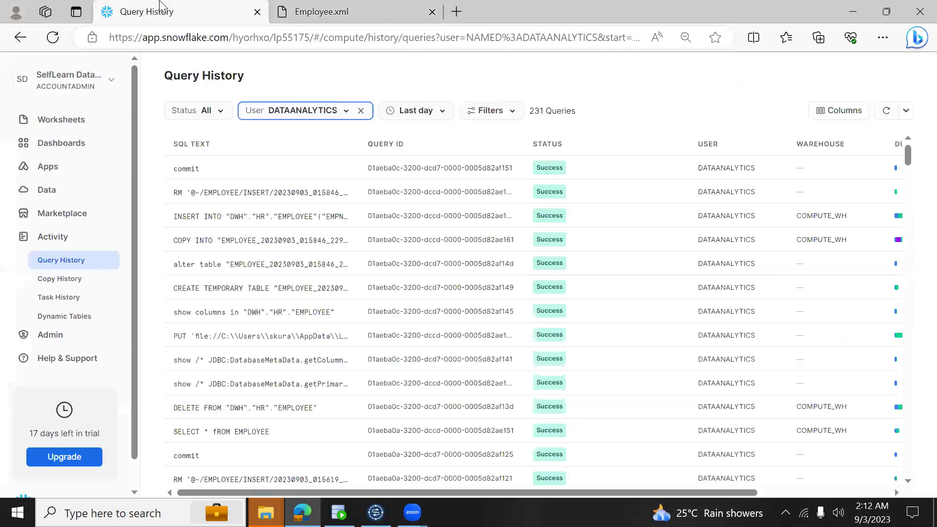
left_click(887, 111)
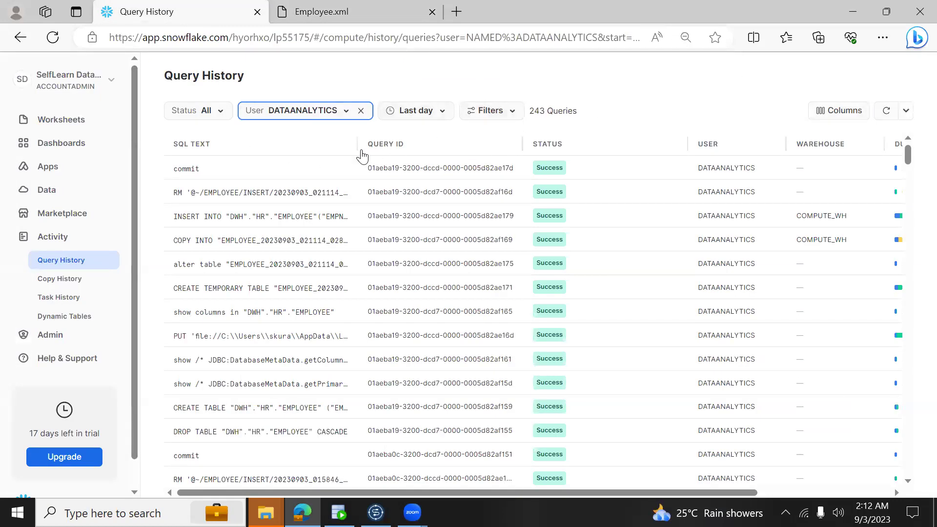
mouse_move(209, 441)
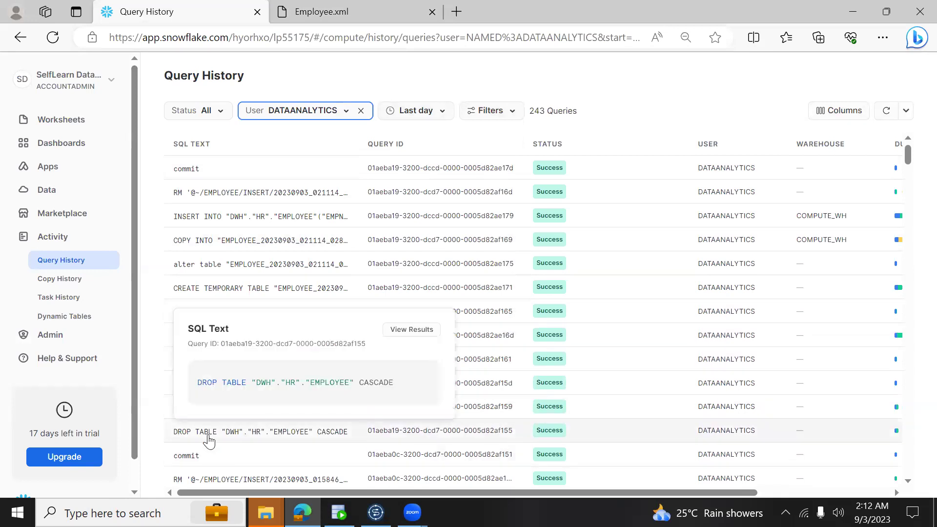
mouse_move(191, 420)
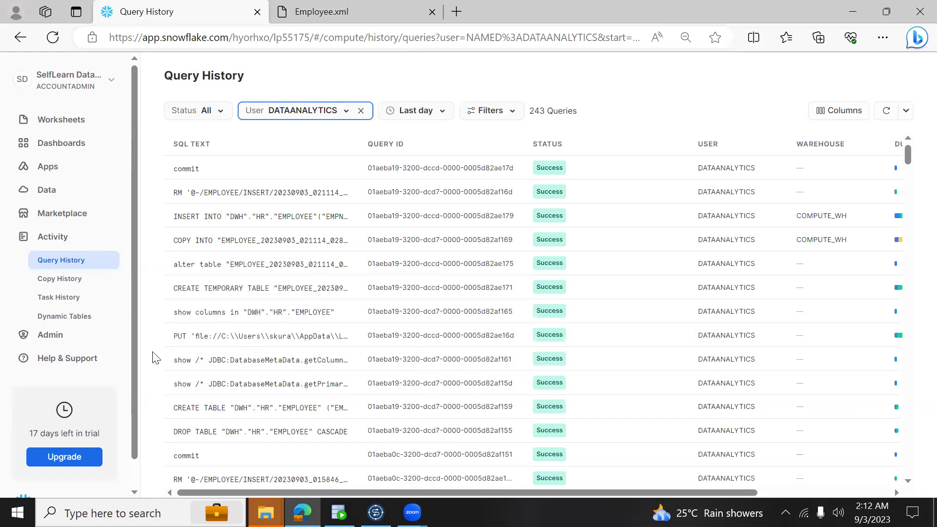
mouse_move(212, 346)
mouse_move(222, 297)
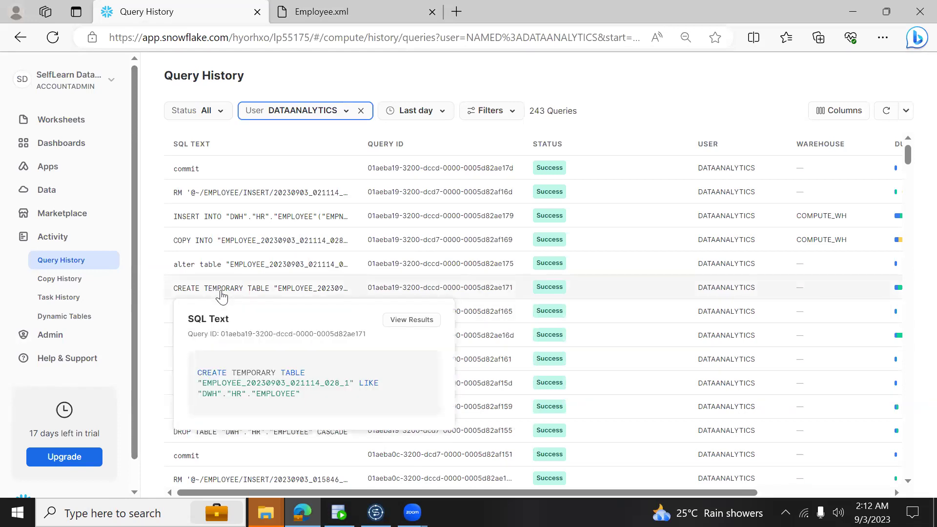
mouse_move(210, 249)
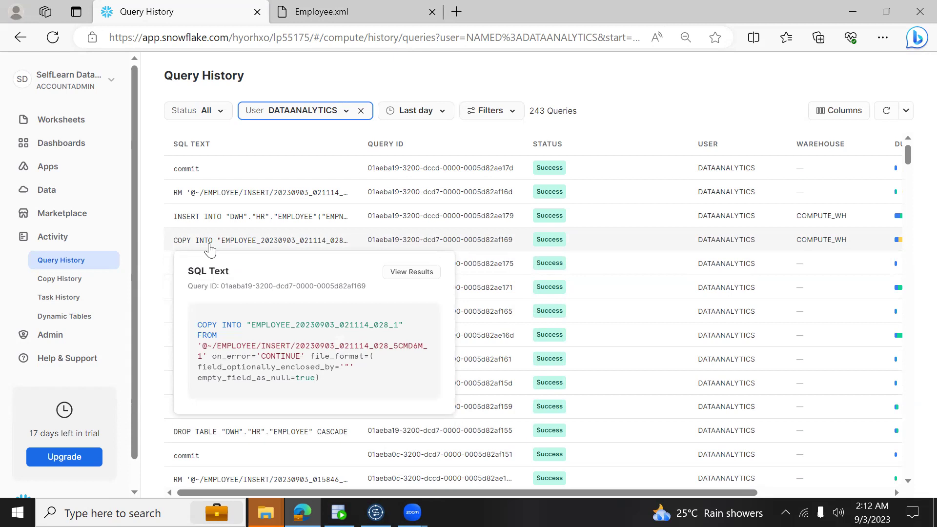
mouse_move(212, 200)
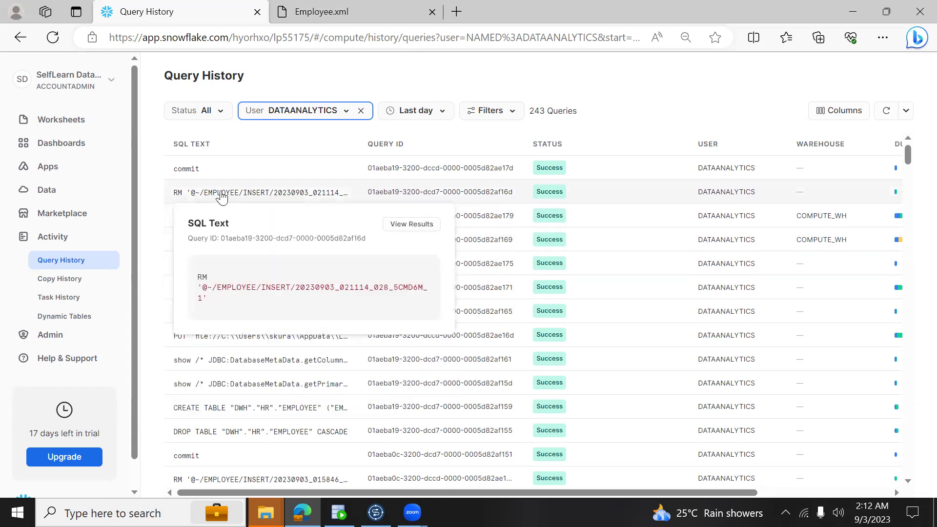
mouse_move(214, 224)
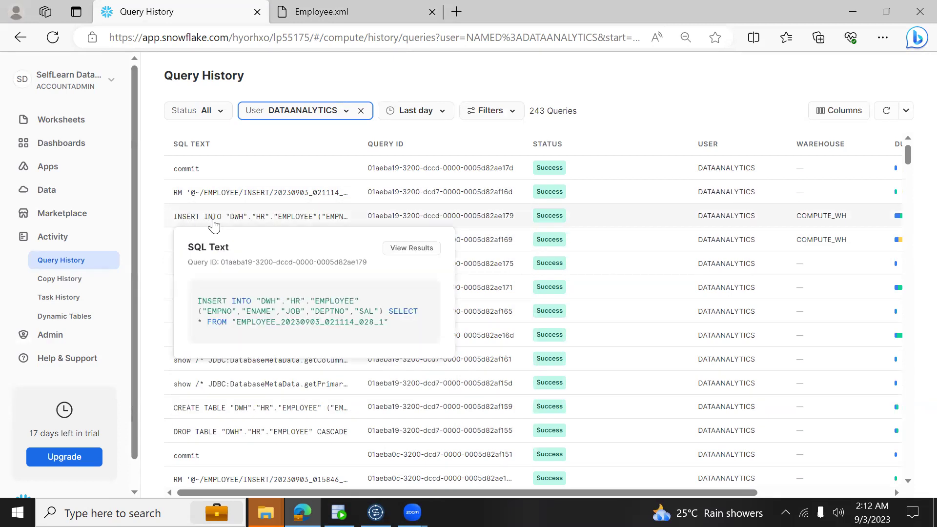
Open the worksheet "Tutorial 1: Sample queries" and run the SELECT query on EMPLOYEE to check the loaded rows.
left_click(67, 119)
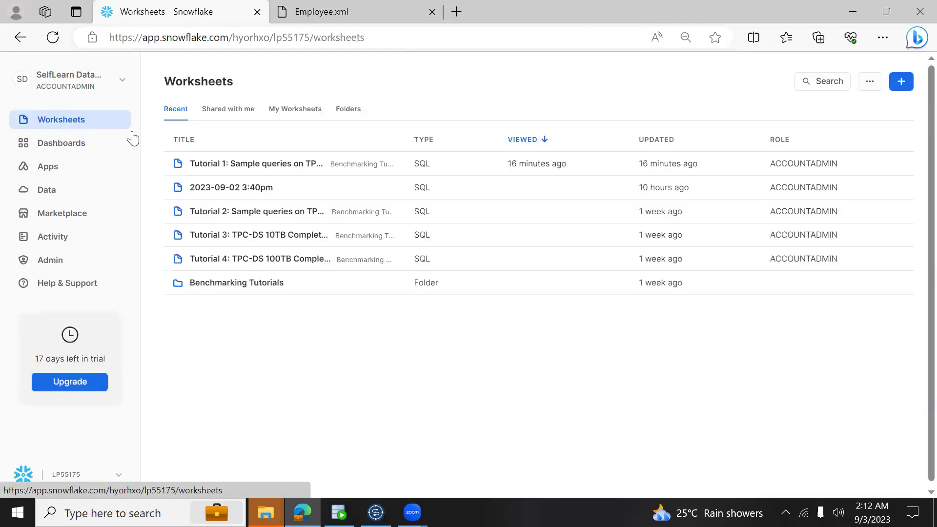
left_click(221, 171)
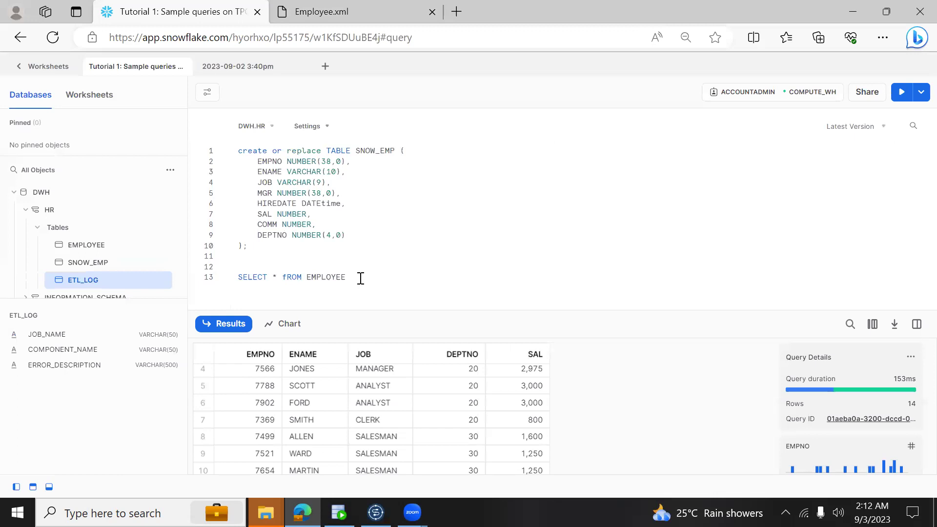
key("ctrl+Return")
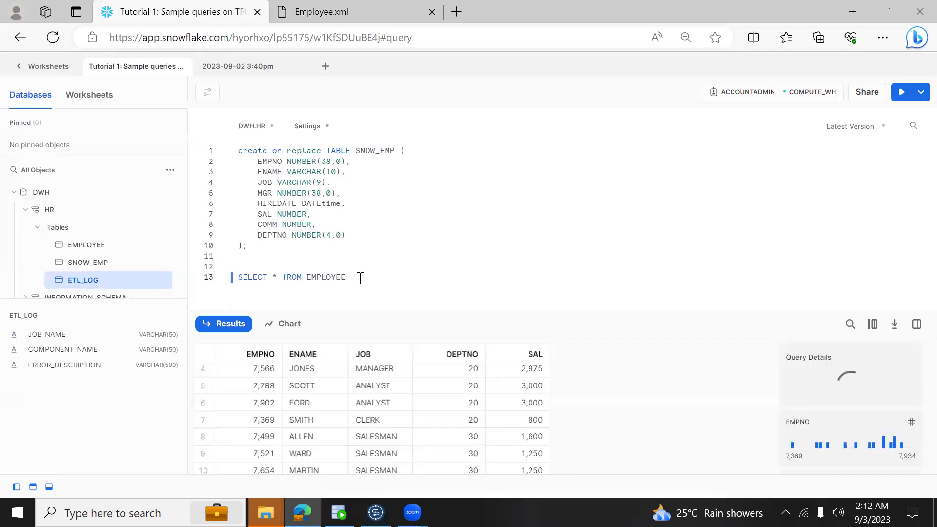
Change the SELECT query on line 13 to DROP TABLE EMPLOYEE and run it.
key("ctrl+shift+Right")
key("ctrl+shift+Right")
key("ctrl+shift+Right")
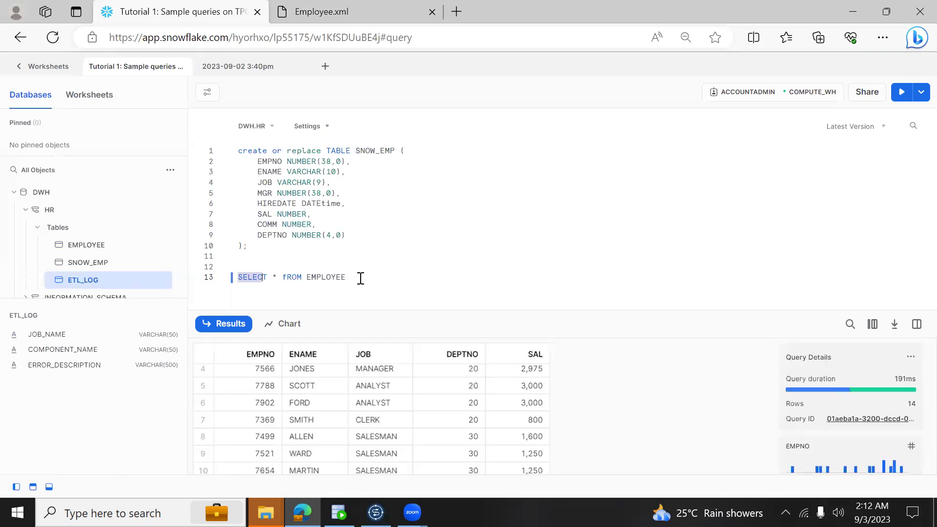
type("DROP T")
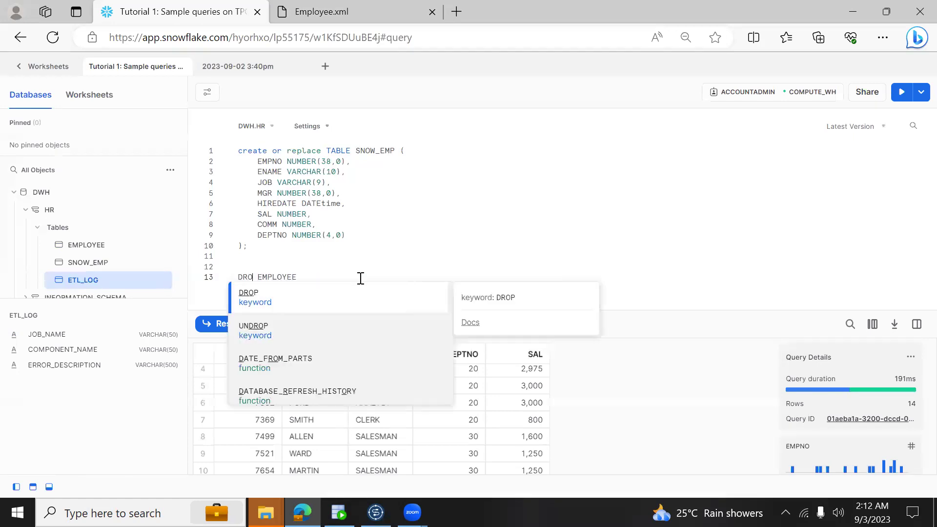
type("ABLE")
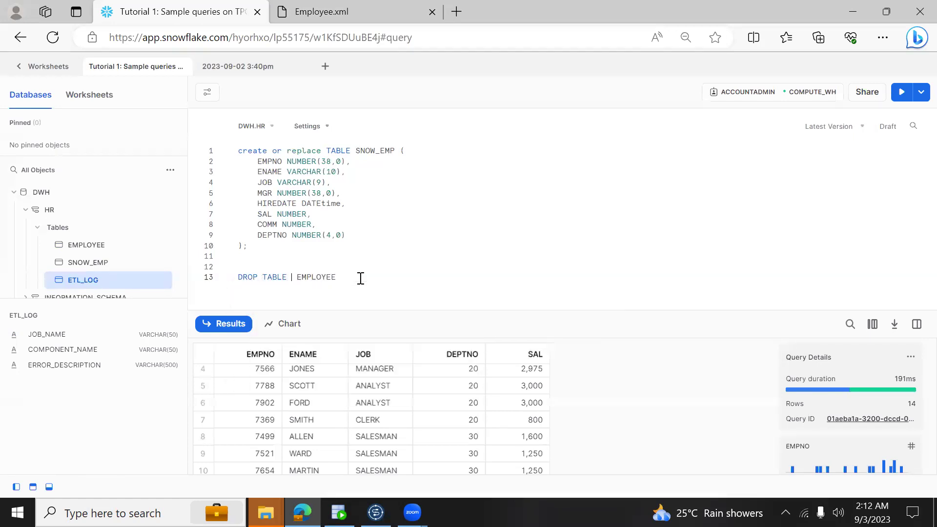
key("ctrl+Return")
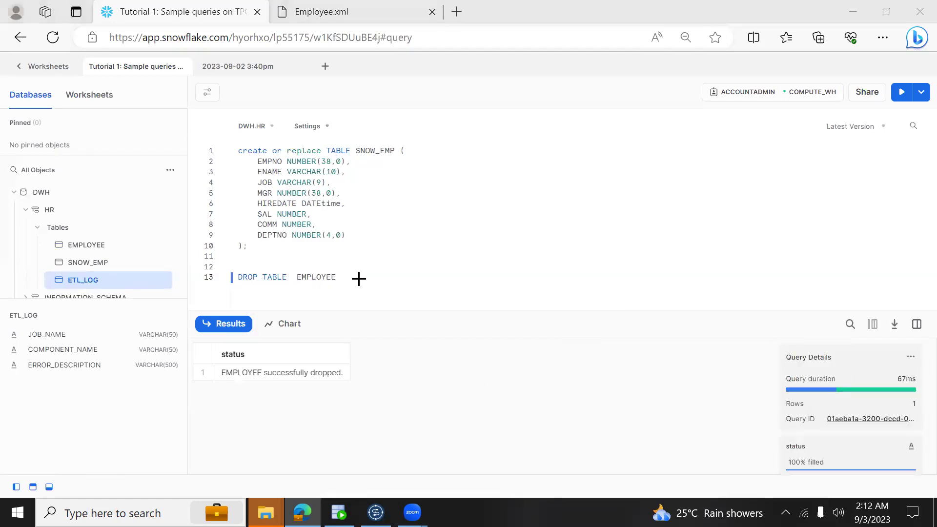
Switch to Talend, check the DROP_CREATE table action of tDBOutput_2 and run job_XMLFile_SNOW_EMP.
key("ctrl+Tab")
key("ctrl+Tab")
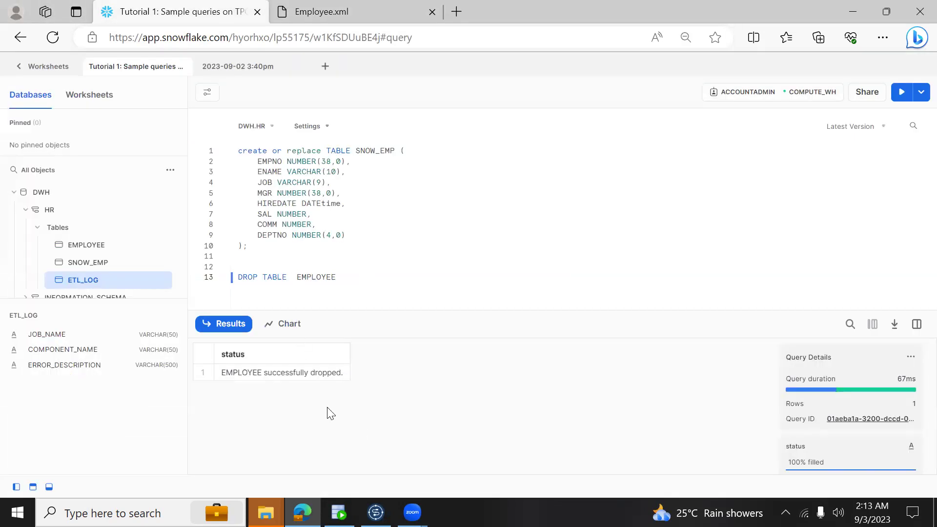
key("alt+Tab")
left_click(589, 157)
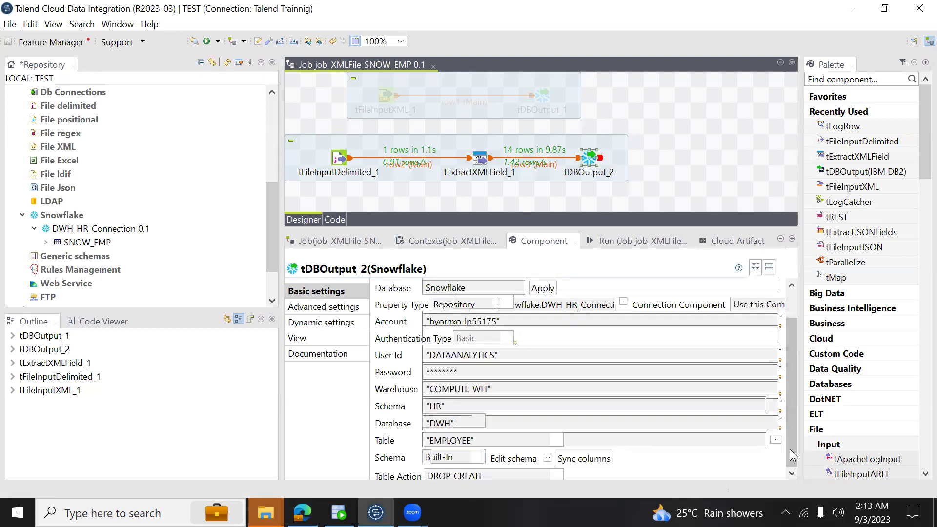
scroll(790, 449, "down", 2)
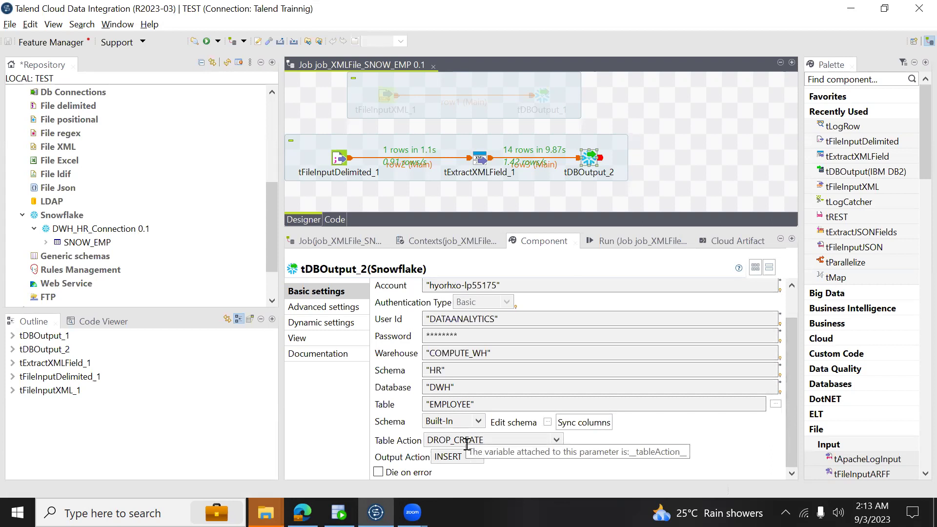
left_click(603, 243)
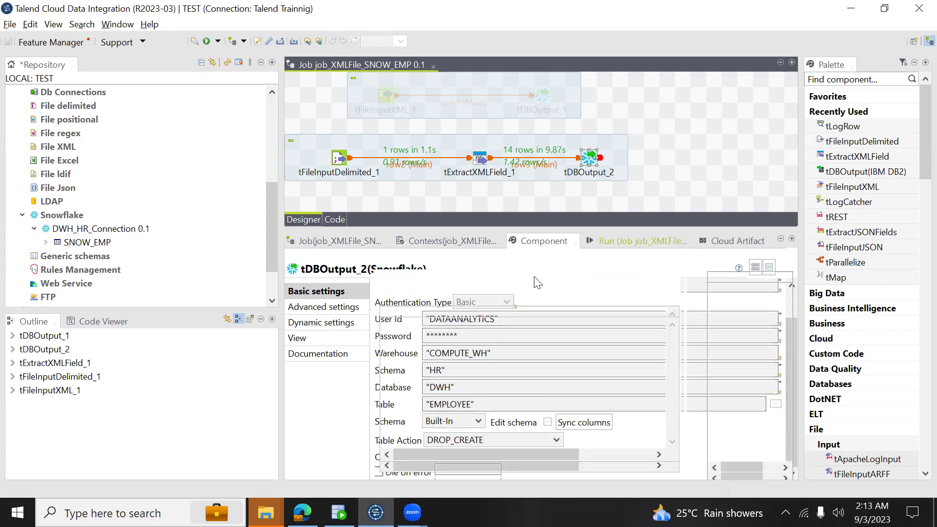
left_click(413, 302)
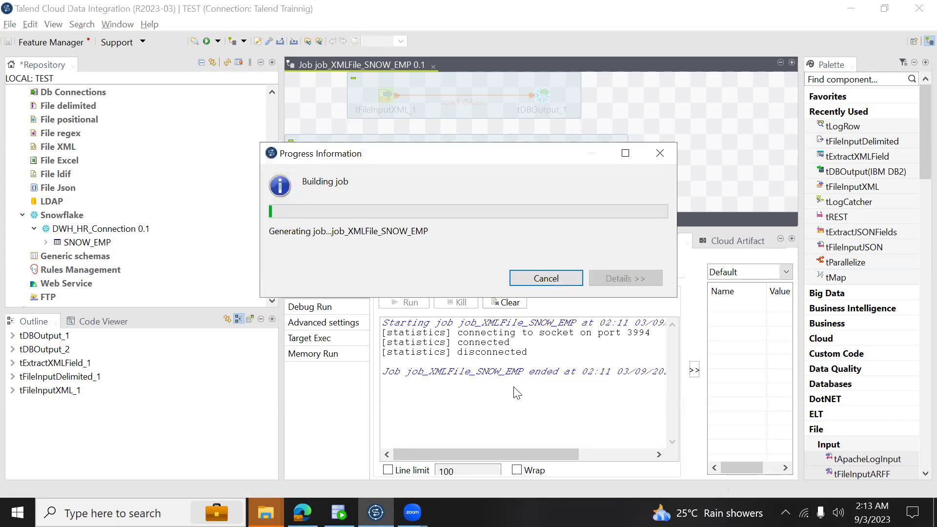
Switch to Snowflake during the job run and rerun DROP TABLE EMPLOYEE to check whether the table exists.
key("alt+Tab")
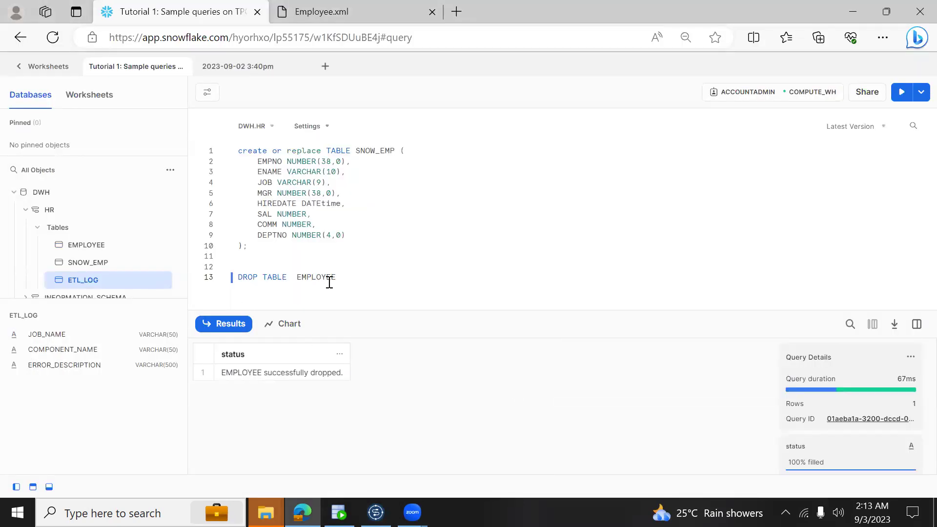
key("alt+Tab")
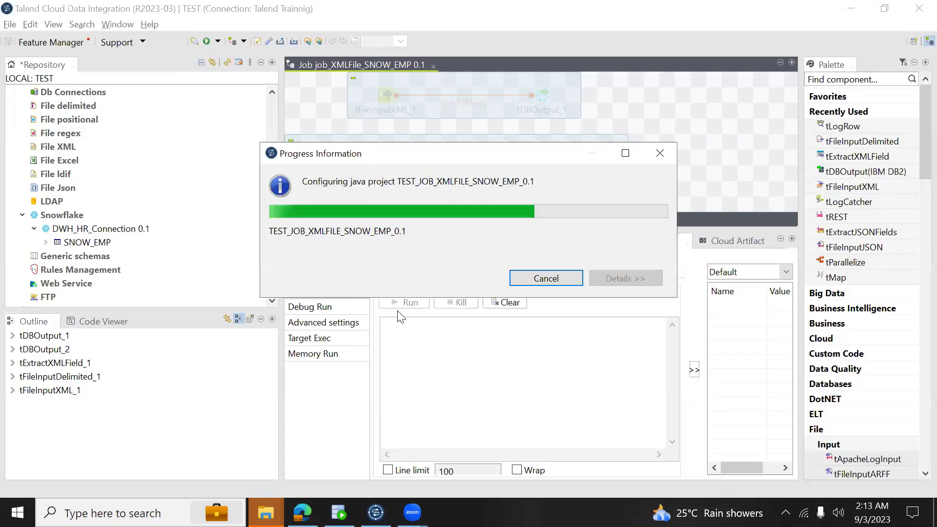
key("alt+Tab")
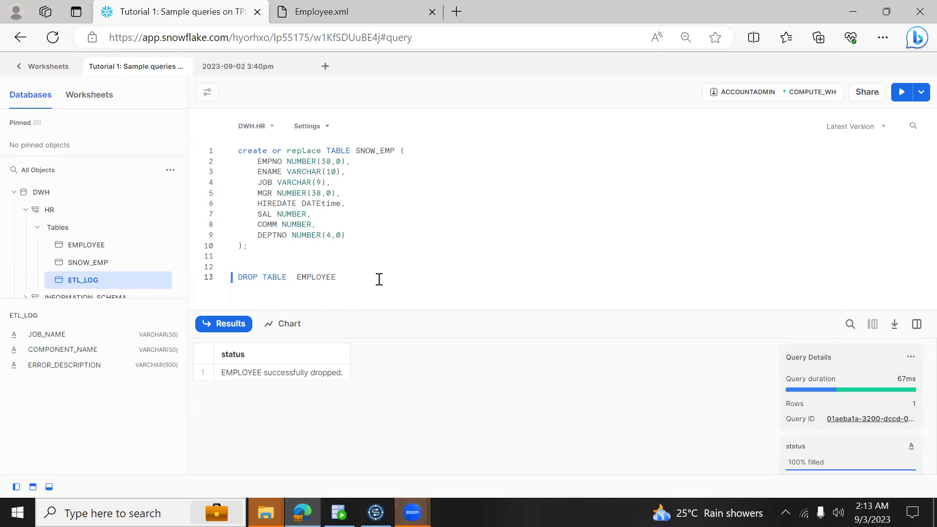
key("ctrl+Return")
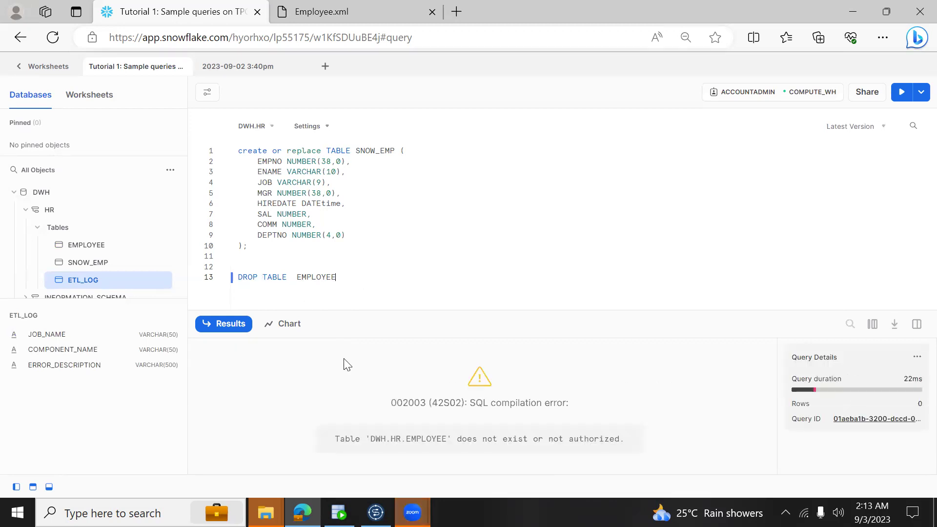
left_click_drag(371, 443, 581, 445)
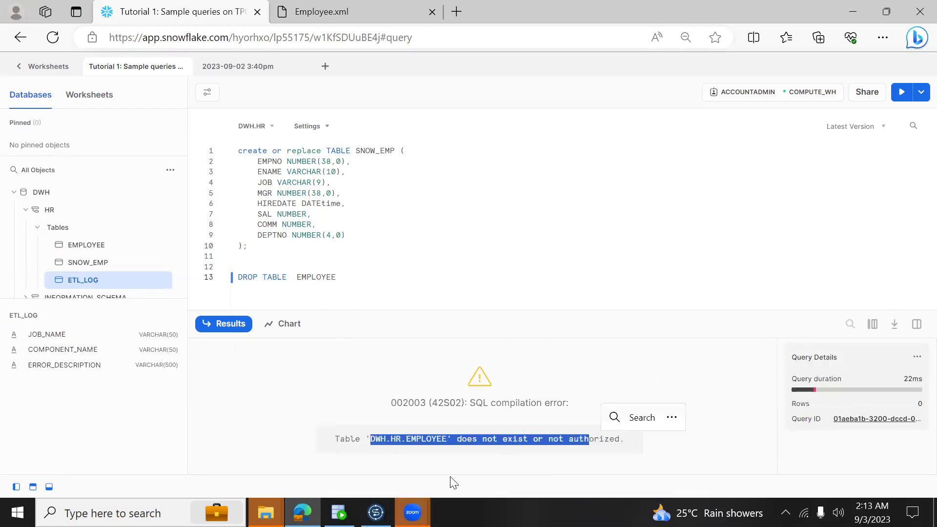
Return to Talend and examine the run log of job_XMLFile_SNOW_EMP from its beginning.
key("alt+Tab")
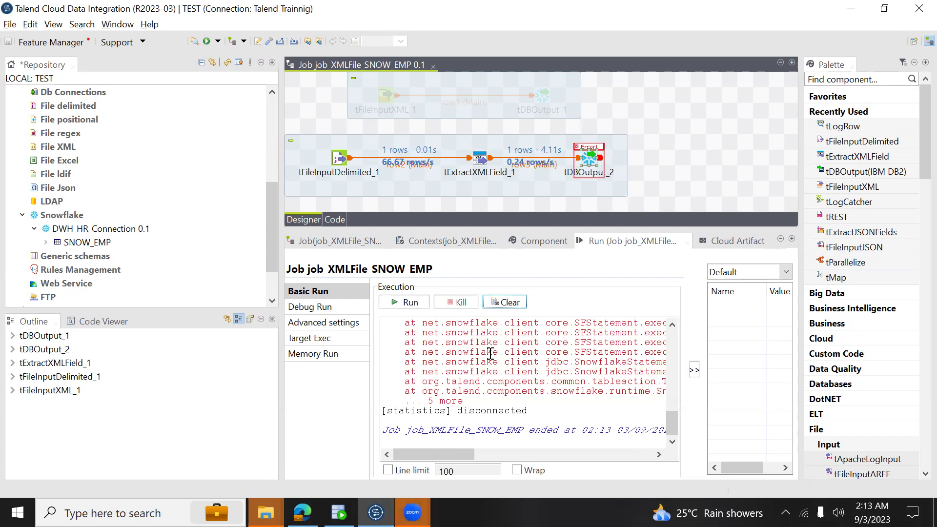
left_click(581, 375)
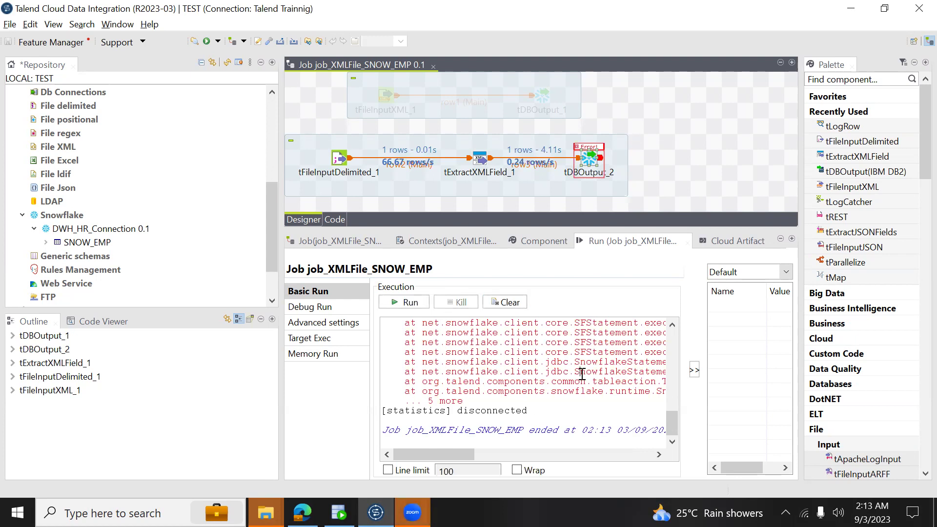
key("ctrl+Home")
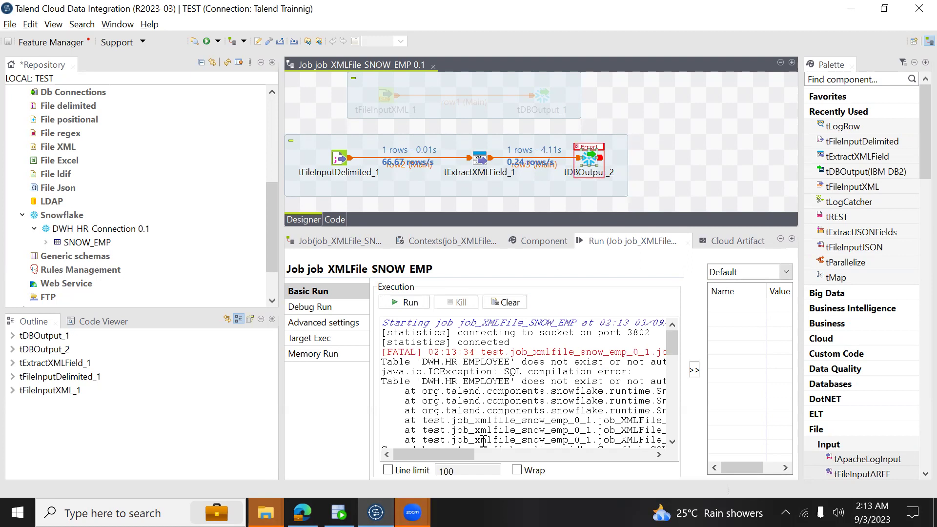
Set the table action of tDBOutput_2 to DROP_IF_EXISTS_AND_CREATE in its basic settings.
left_click(543, 240)
left_click(584, 164)
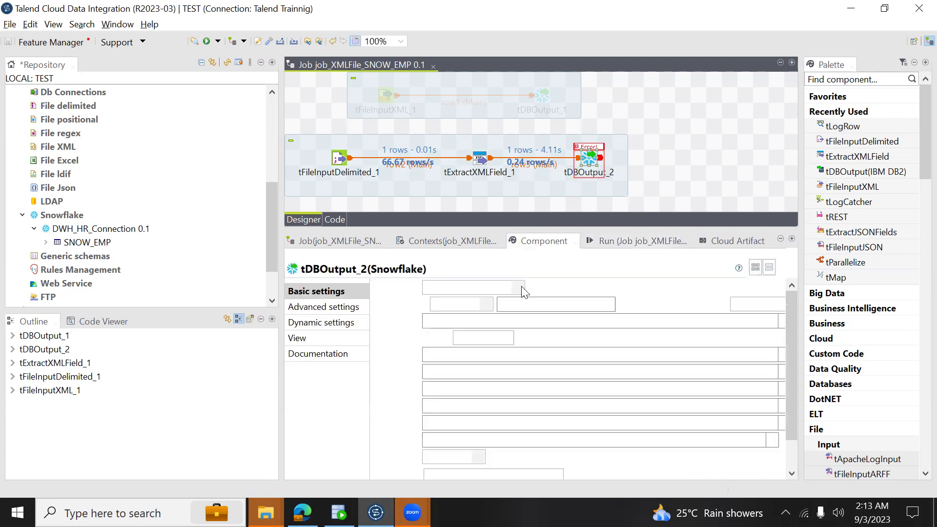
left_click(791, 458)
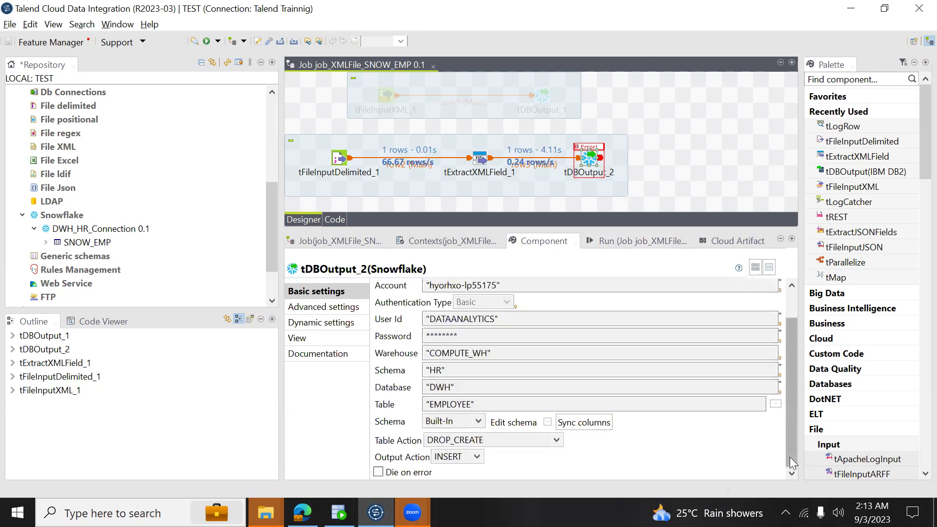
left_click(558, 442)
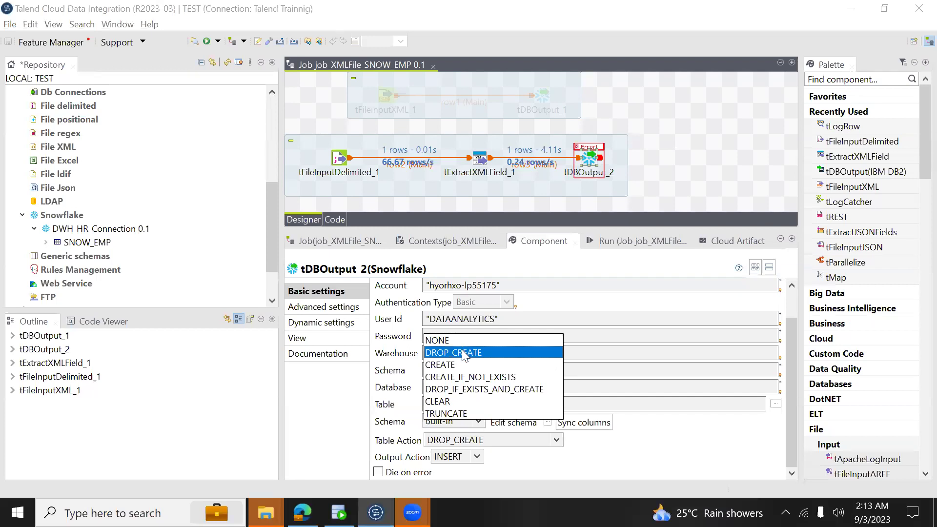
left_click(471, 393)
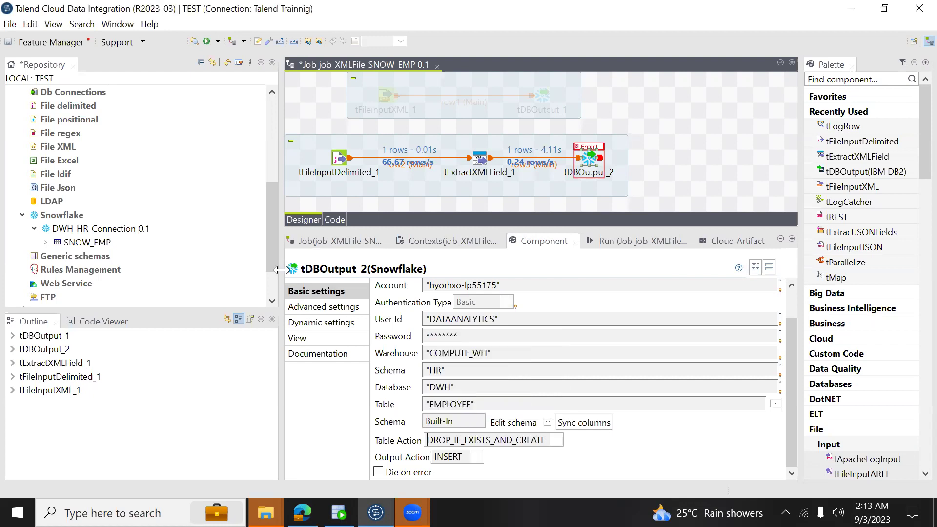
Save job_XMLFile_SNOW_EMP and run it with the new table action.
left_click(7, 43)
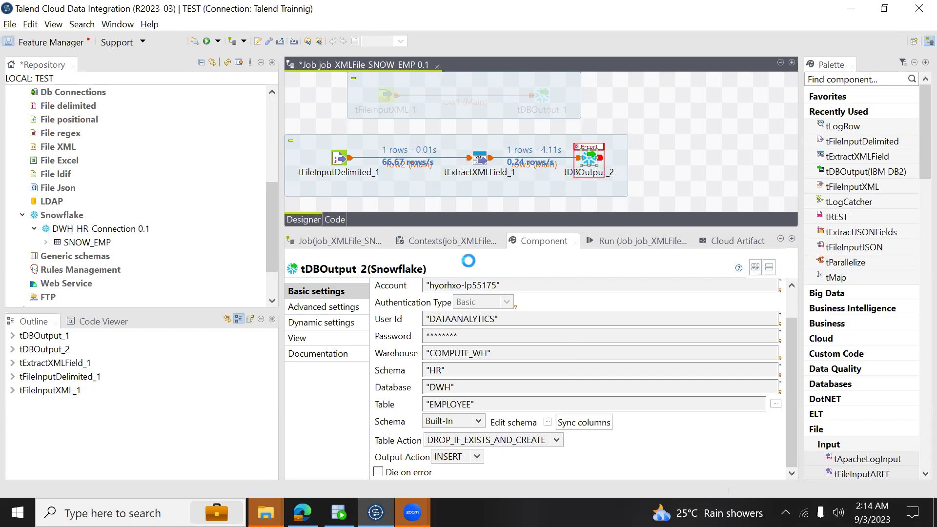
left_click(627, 239)
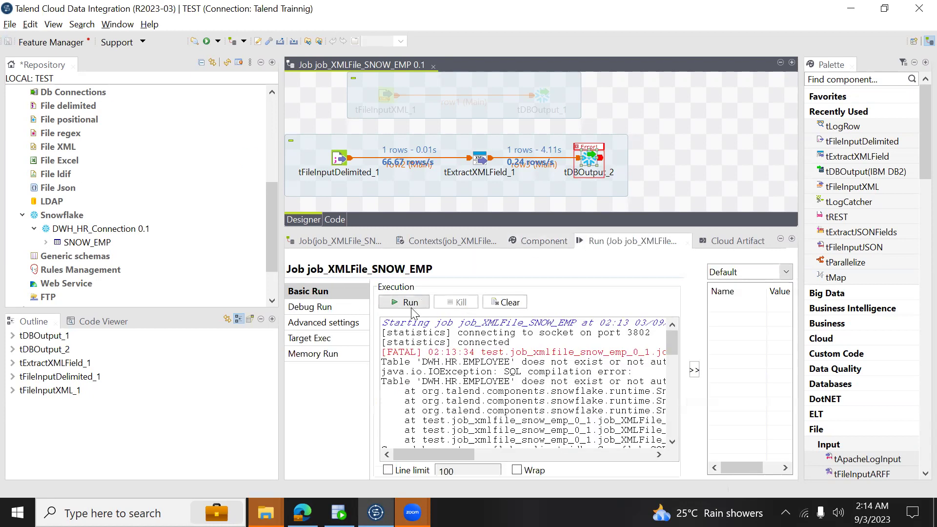
left_click(408, 303)
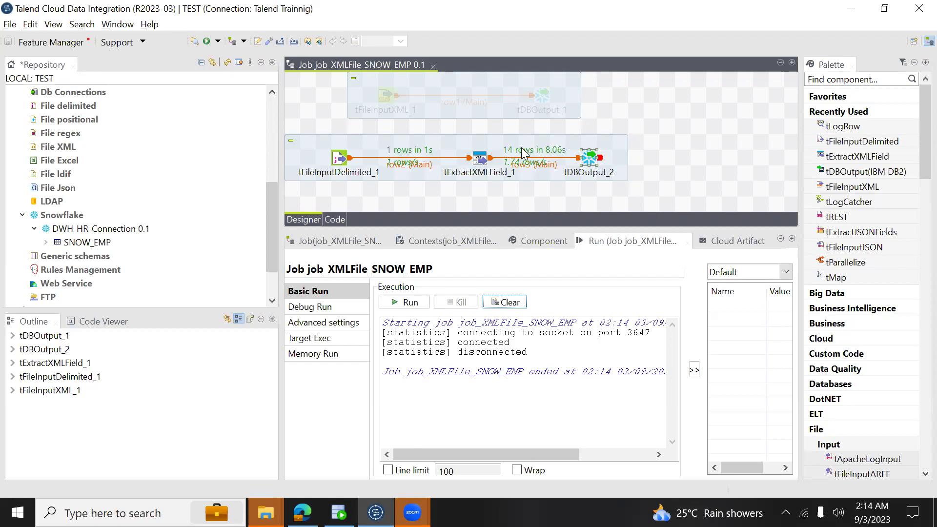
Switch to Snowflake, replace the DROP TABLE statement with SELECT * FROM EMPLOYEE and run the query.
key("alt+Tab")
left_click(341, 281)
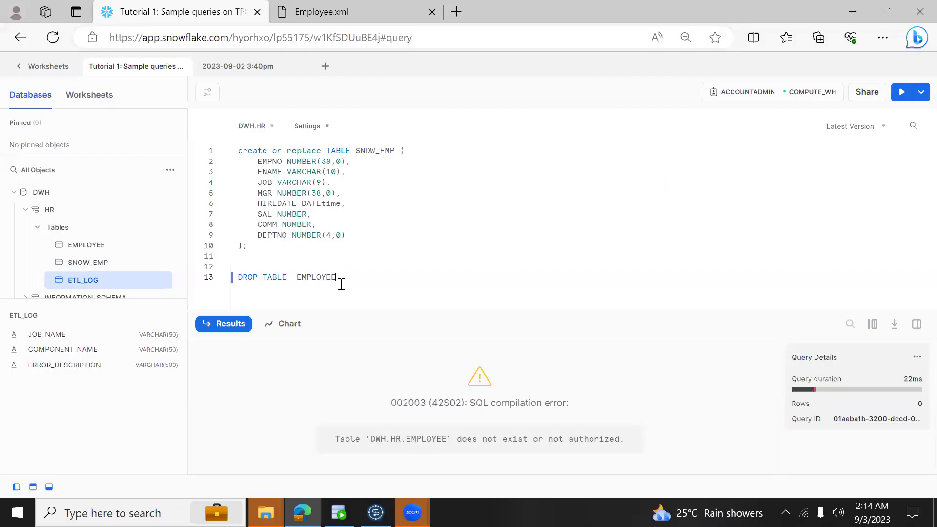
left_click(292, 277)
key("shift+Home")
type("SELECT * fROM")
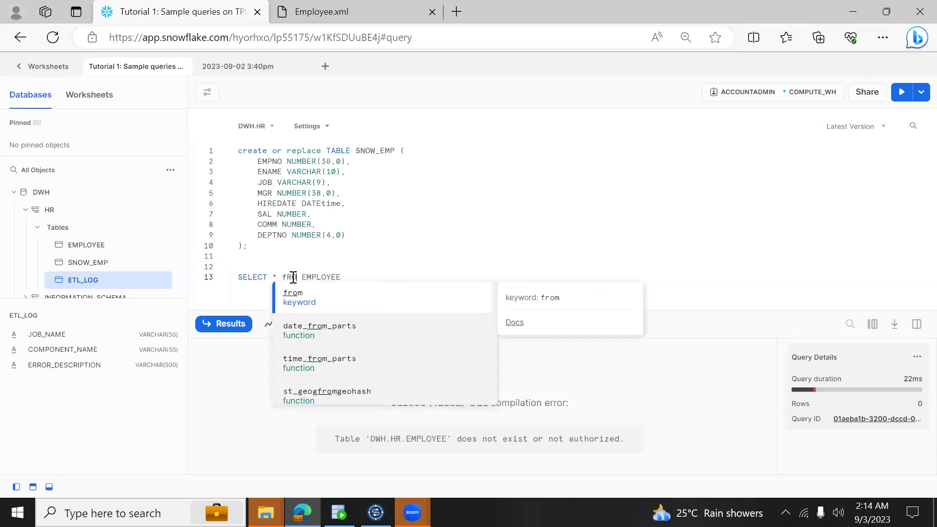
key("ctrl+Return")
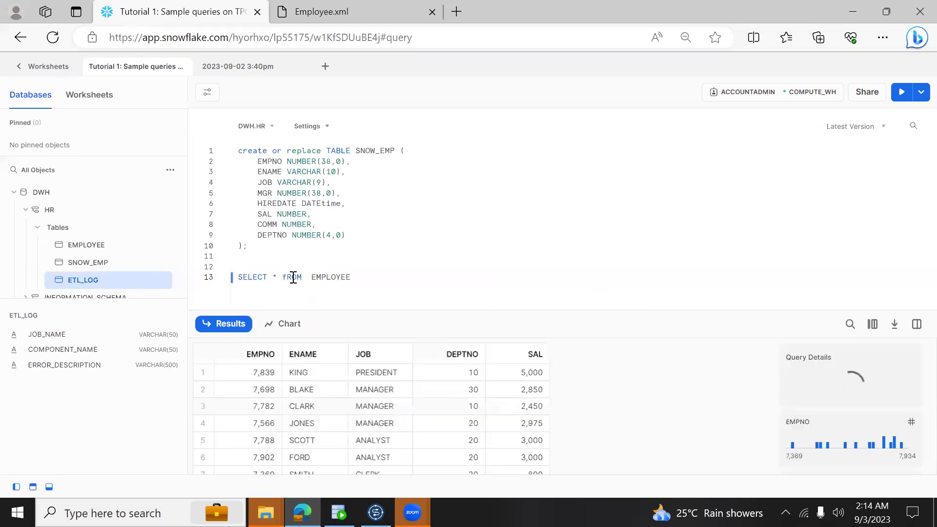
Review the EMPLOYEE result rows from first to last and rerun the SELECT query.
left_click(302, 440)
key("ctrl+End")
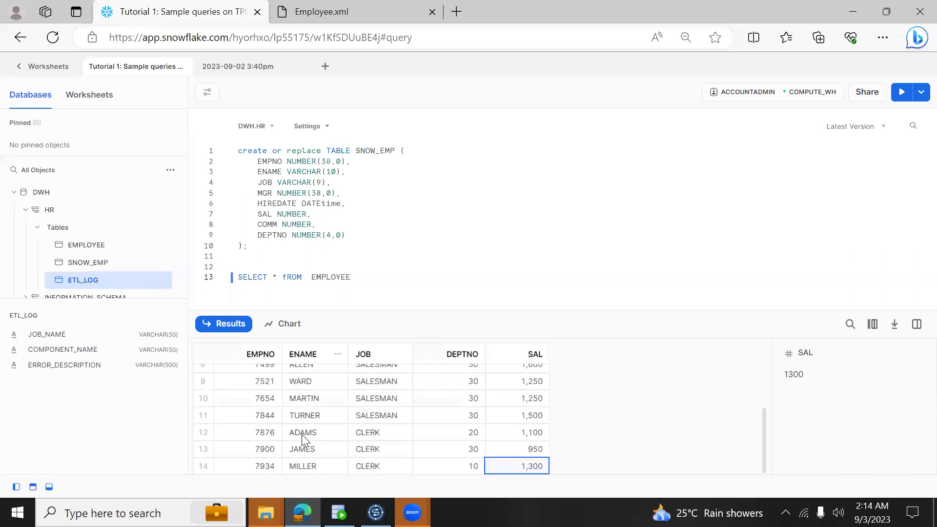
key("ctrl+Home")
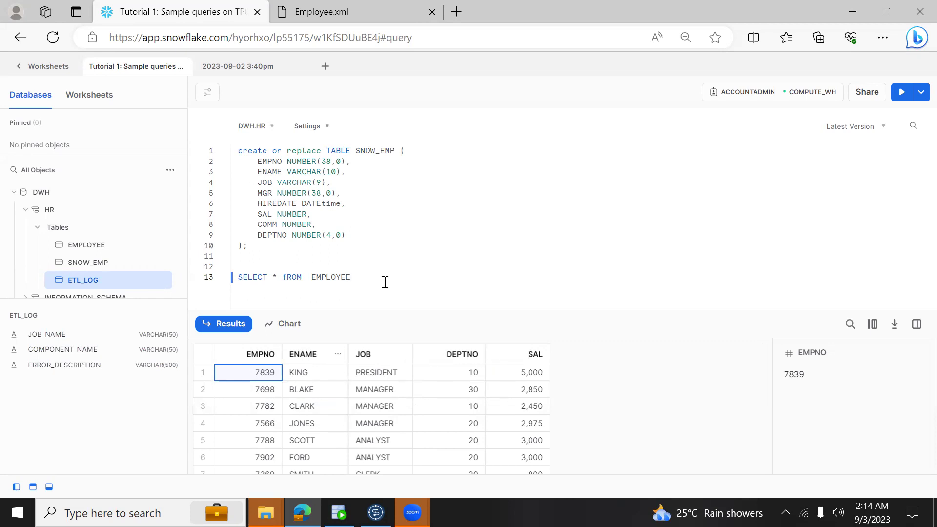
key("ctrl+Return")
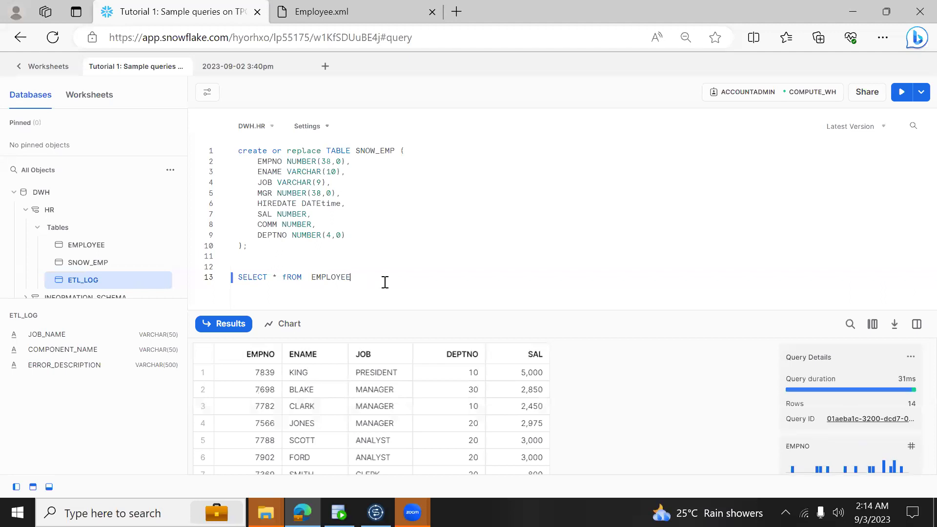
left_click(412, 512)
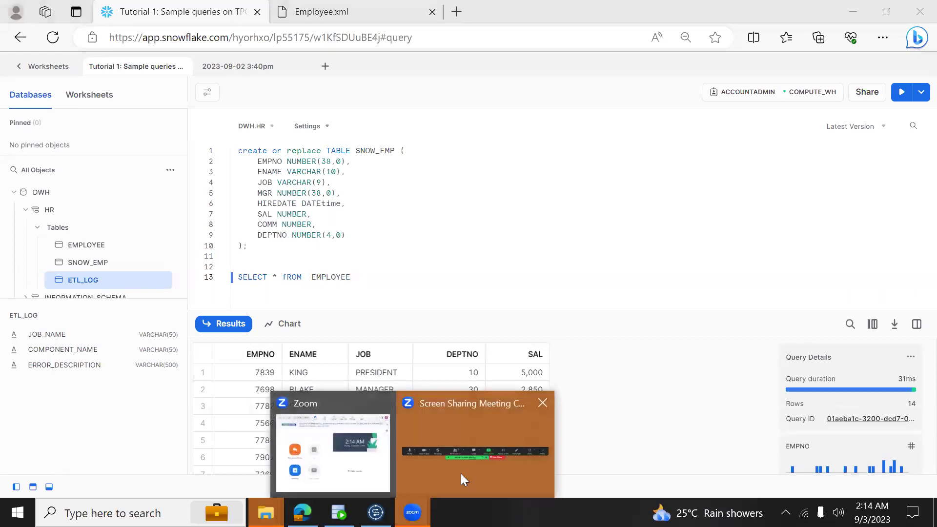
left_click(405, 457)
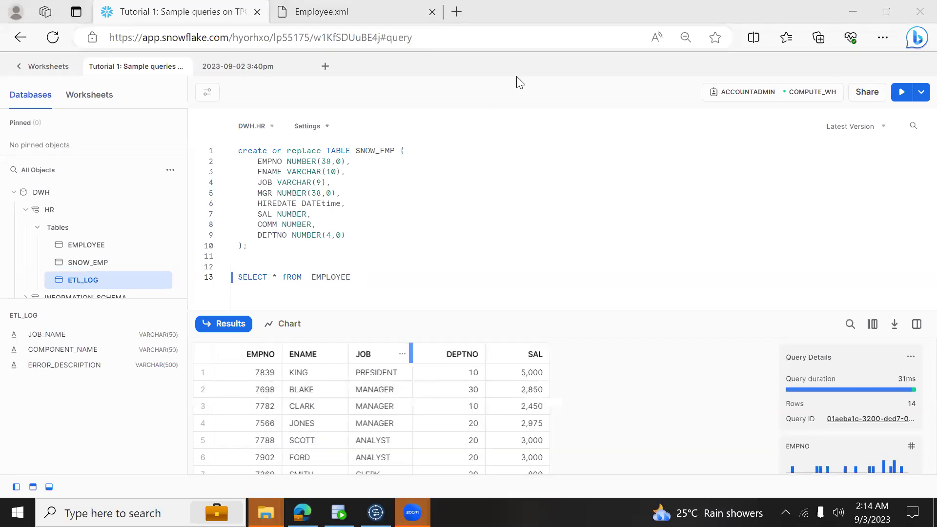